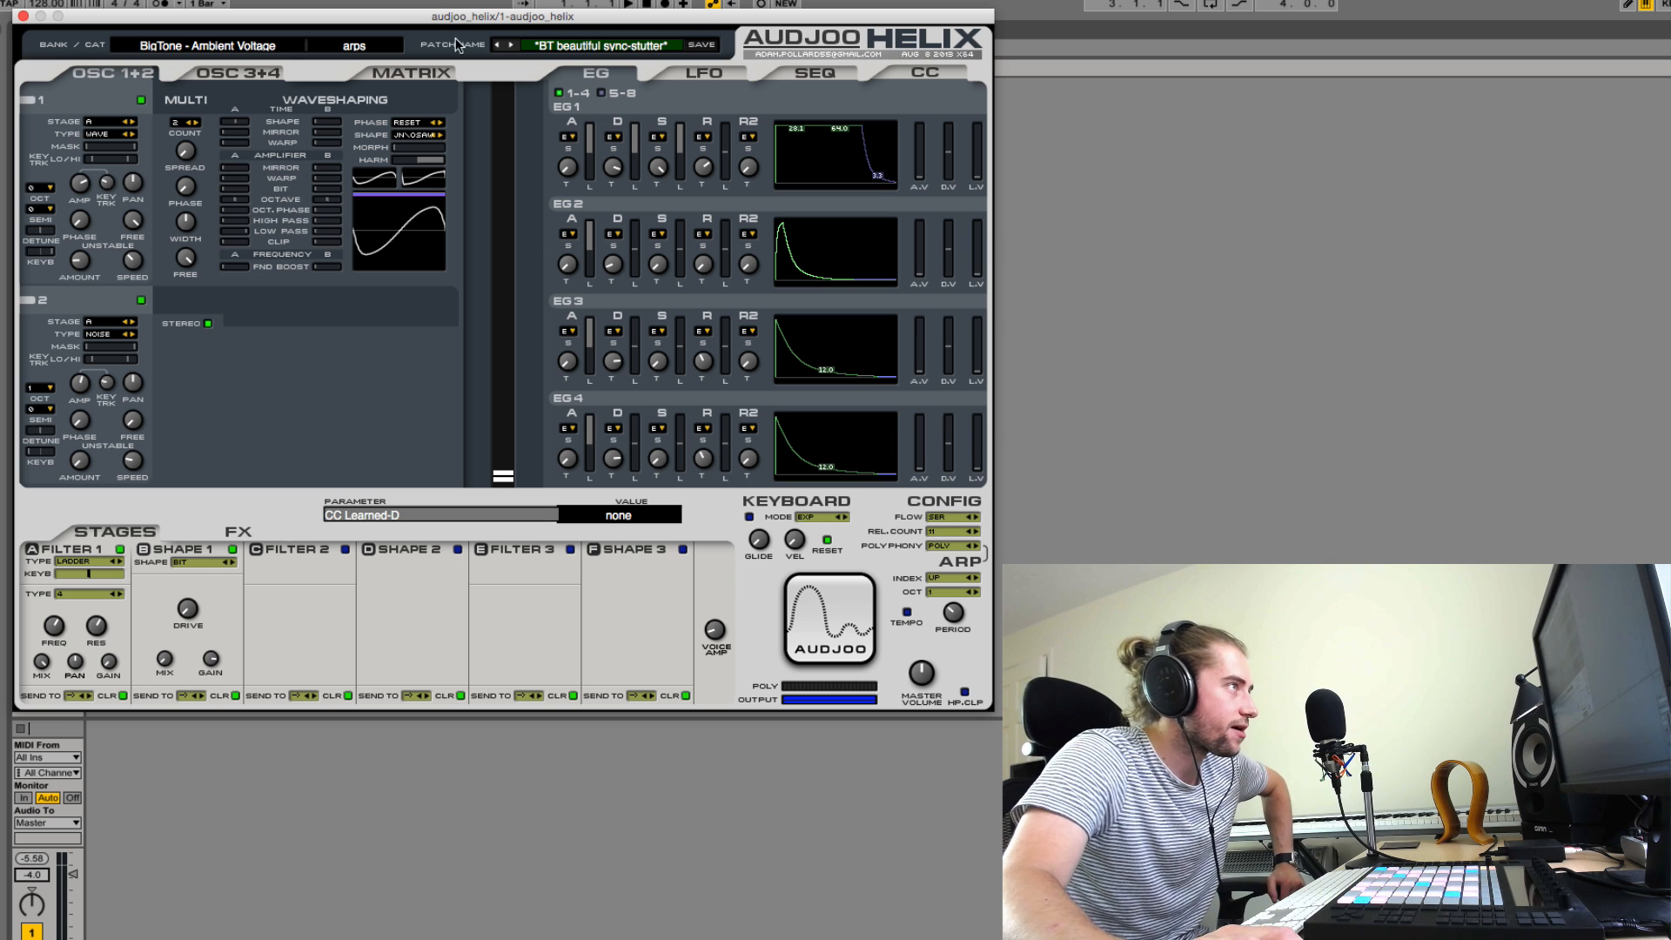
- Look through the available banks, categories and patch names without changing the loaded patch
{"action": "left_click", "coordinate": [272, 46]}
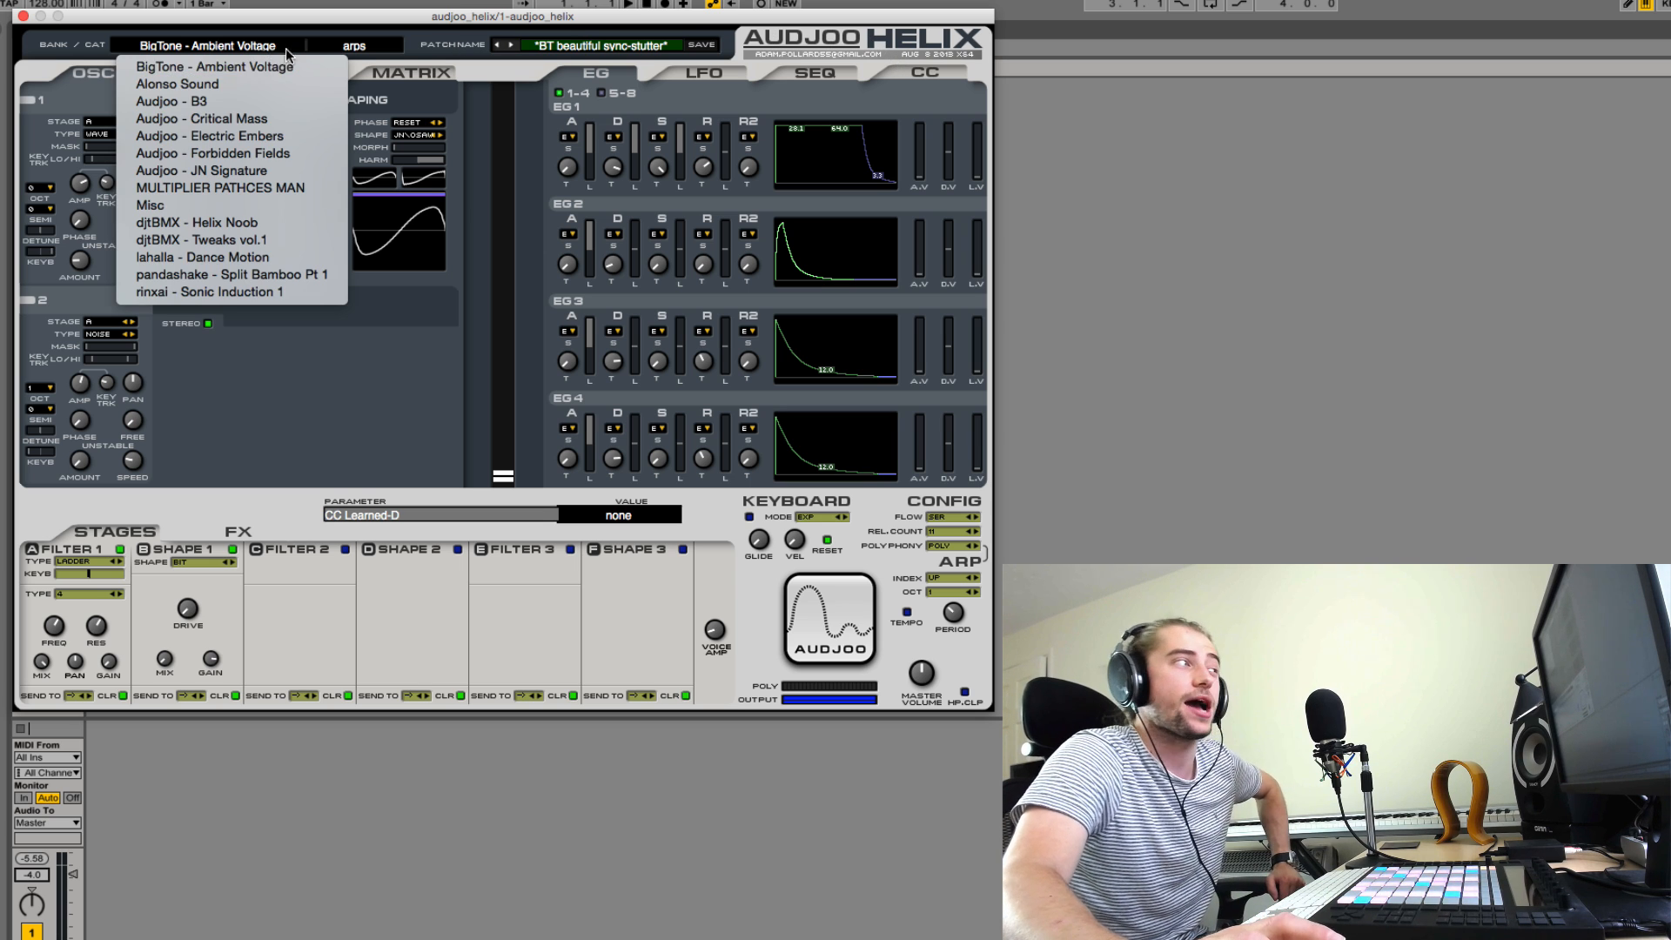
{"action": "left_click", "coordinate": [335, 46]}
{"action": "left_click", "coordinate": [336, 45]}
{"action": "left_click", "coordinate": [353, 48]}
{"action": "left_click", "coordinate": [562, 48]}
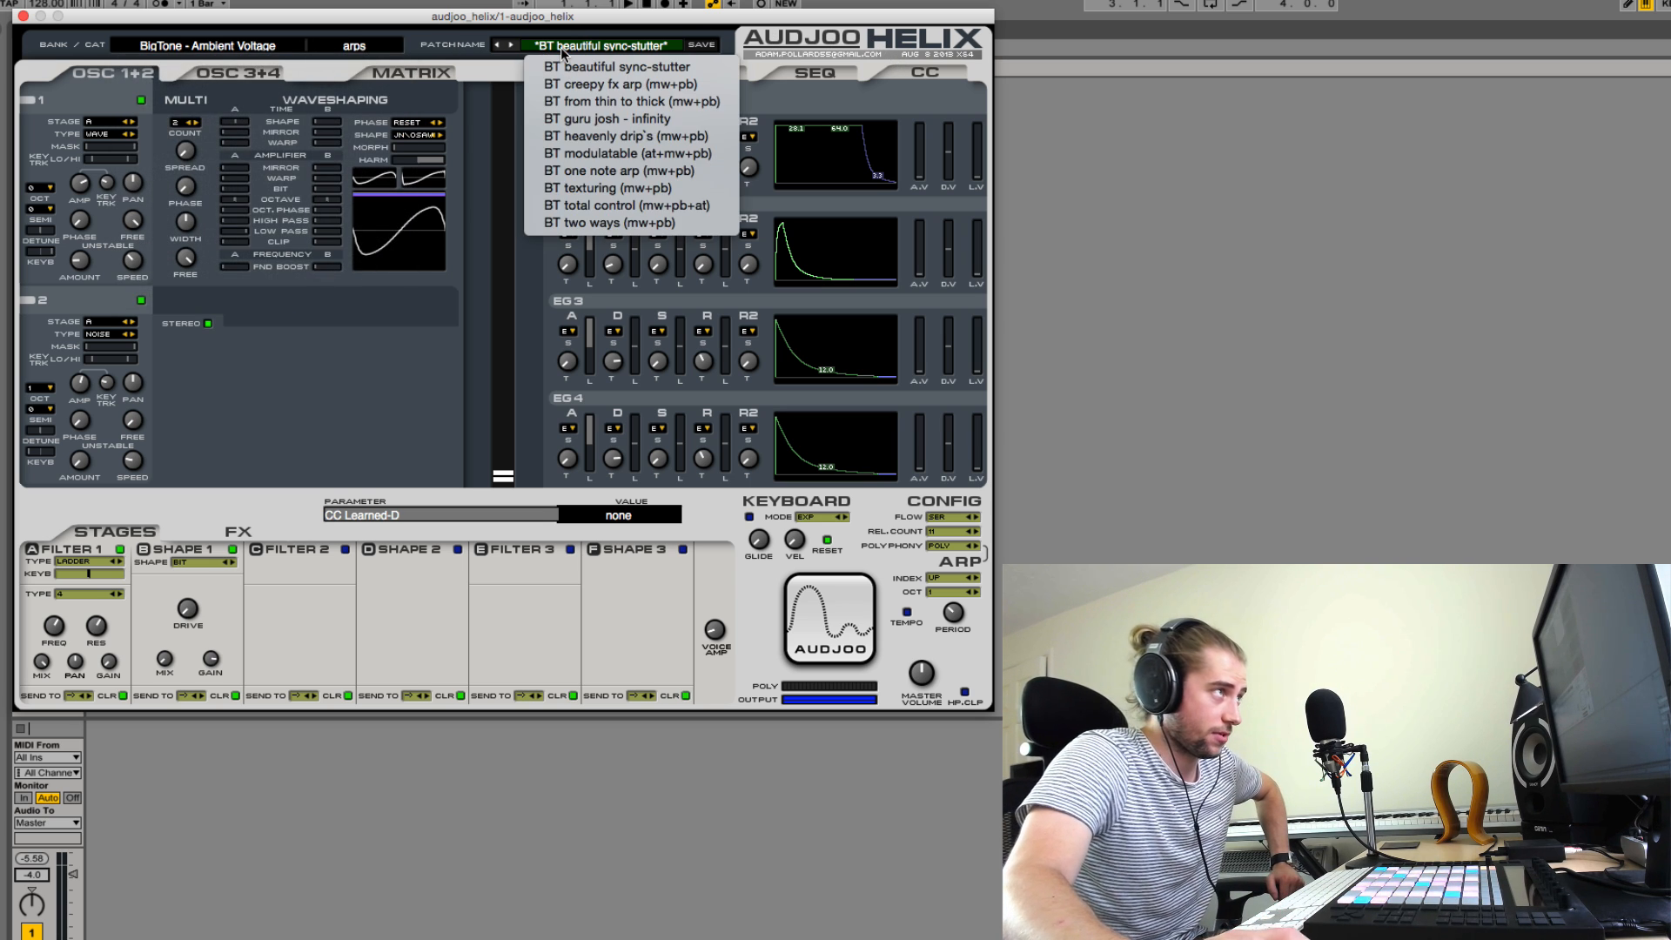
{"action": "left_click", "coordinate": [561, 45]}
{"action": "left_click", "coordinate": [352, 45]}
- Switch the patch bank to Misc with its init patch and check the bank's category list
{"action": "left_click", "coordinate": [266, 48]}
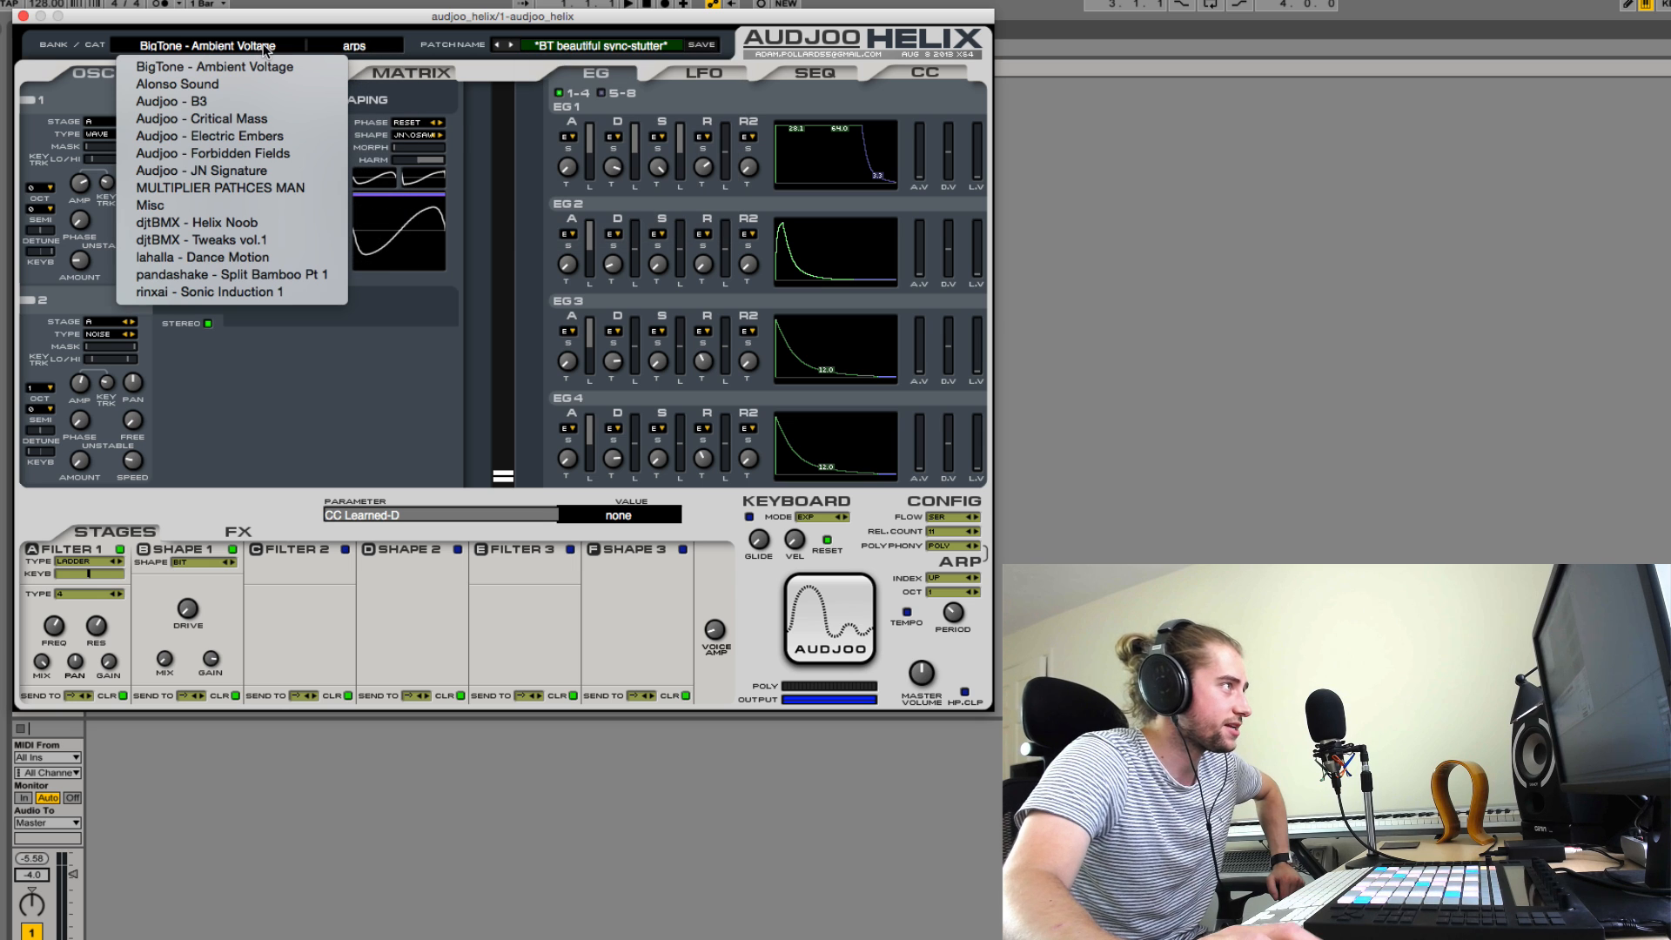
{"action": "left_click", "coordinate": [259, 208]}
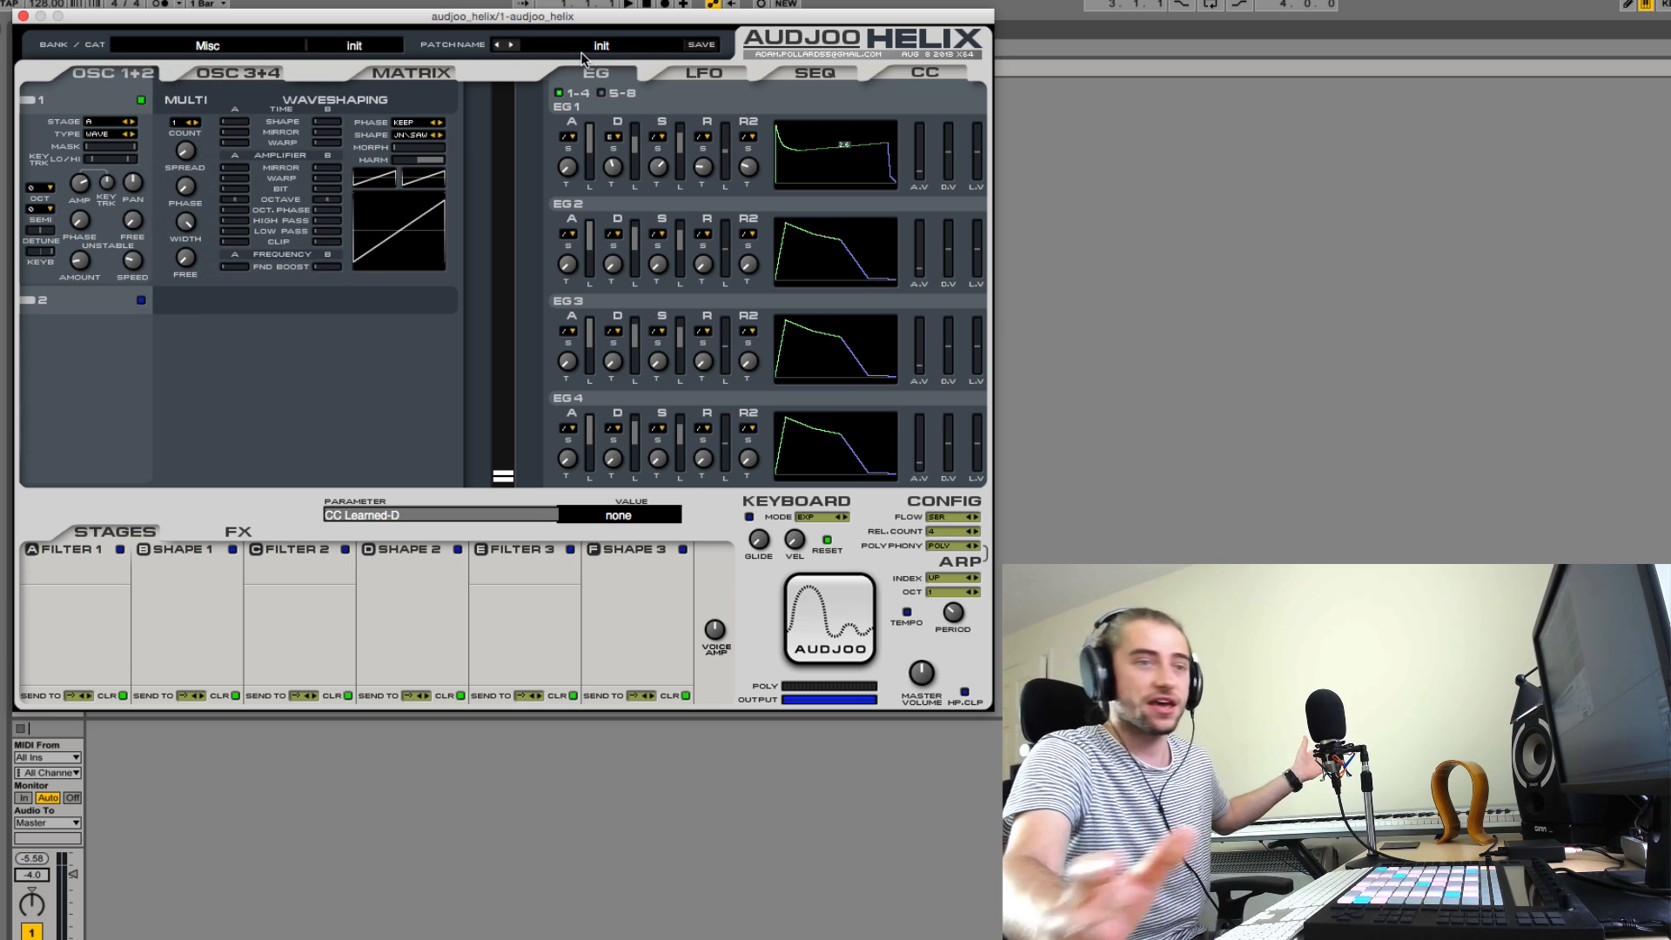
{"action": "left_click", "coordinate": [252, 45]}
{"action": "left_click", "coordinate": [345, 41]}
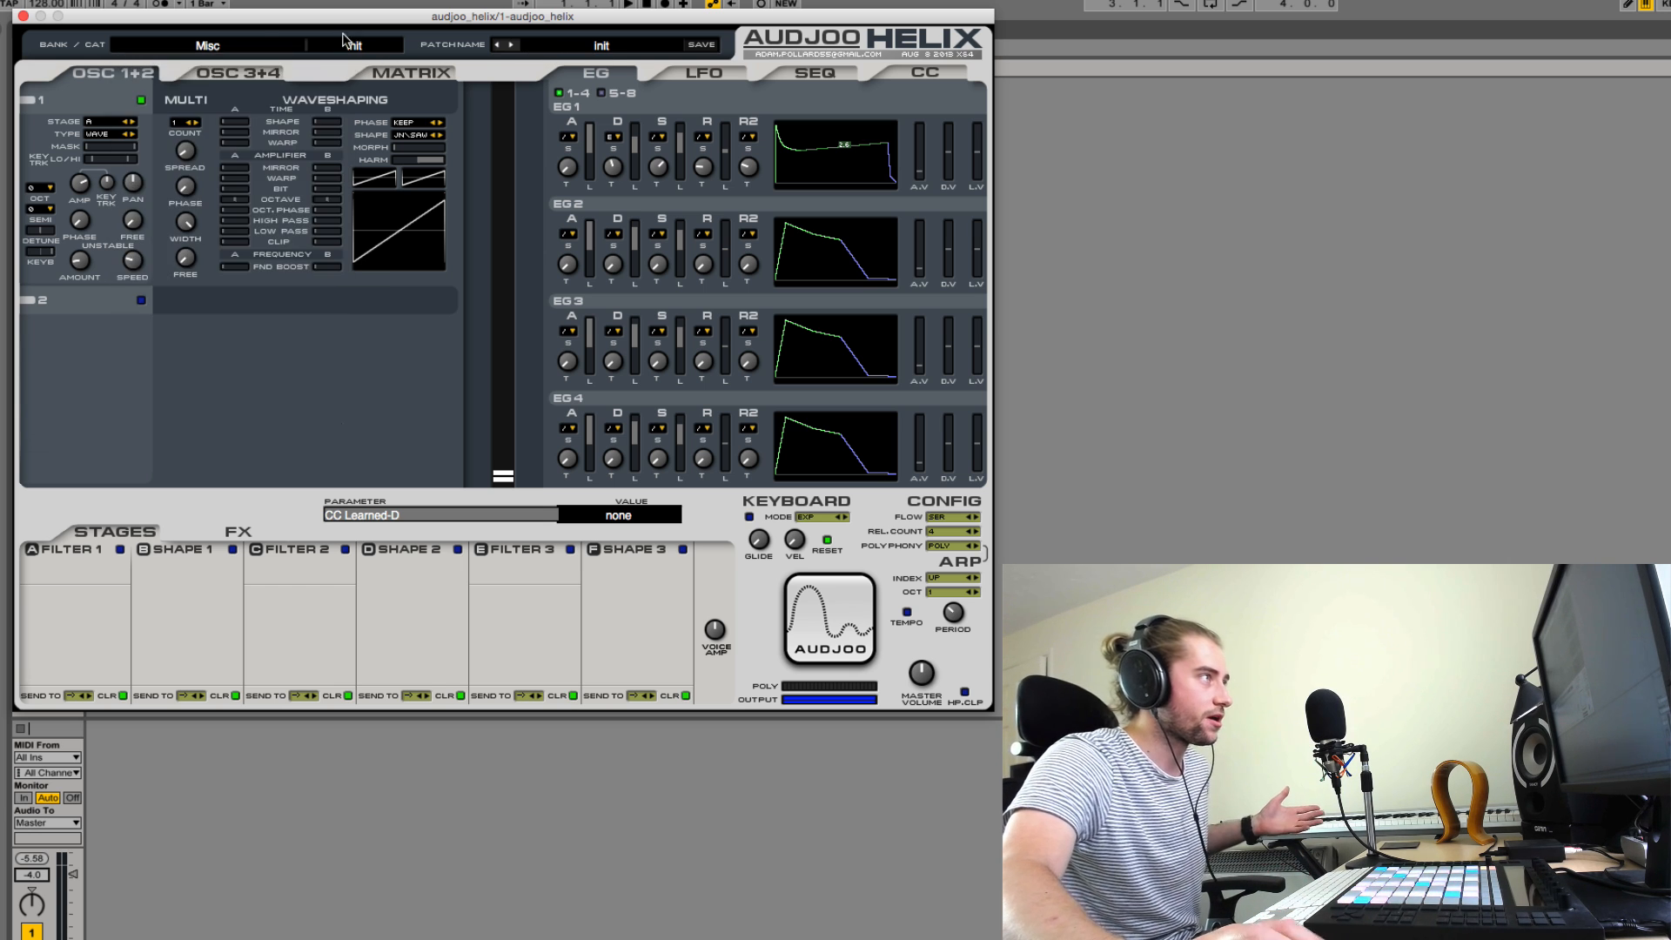
{"action": "left_click", "coordinate": [347, 46]}
{"action": "left_click", "coordinate": [346, 48]}
{"action": "left_click", "coordinate": [370, 51]}
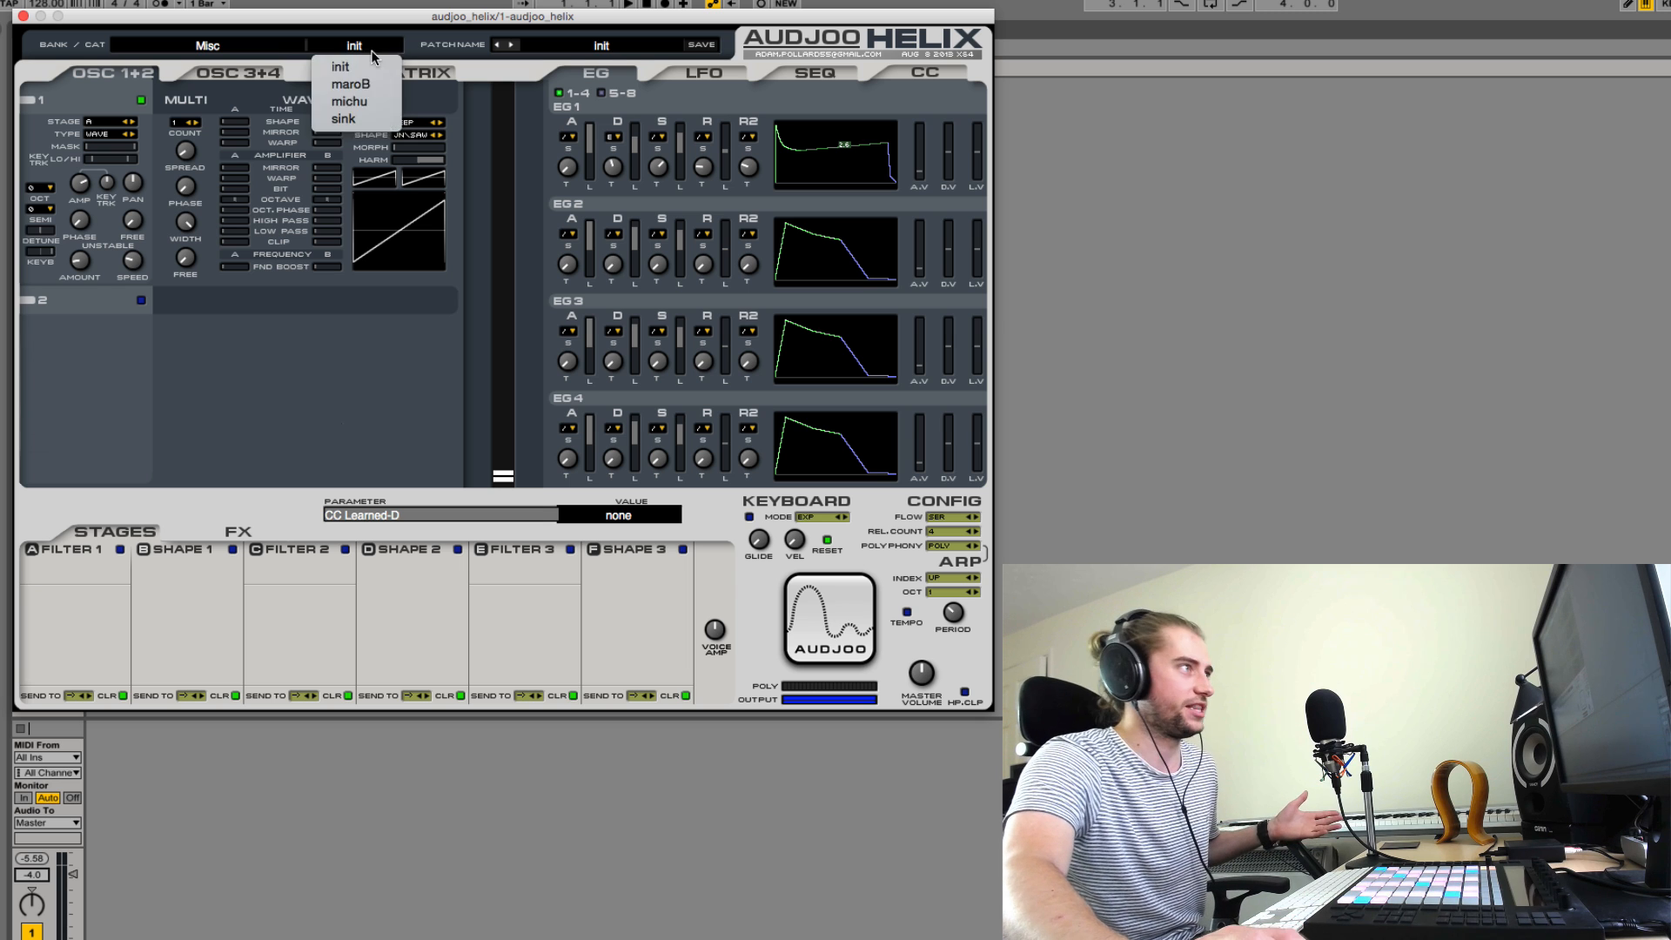
{"action": "left_click", "coordinate": [373, 52]}
{"action": "left_click", "coordinate": [365, 48]}
- Try the sink and michu categories of the Misc bank and return to the init patch
{"action": "left_click", "coordinate": [353, 119]}
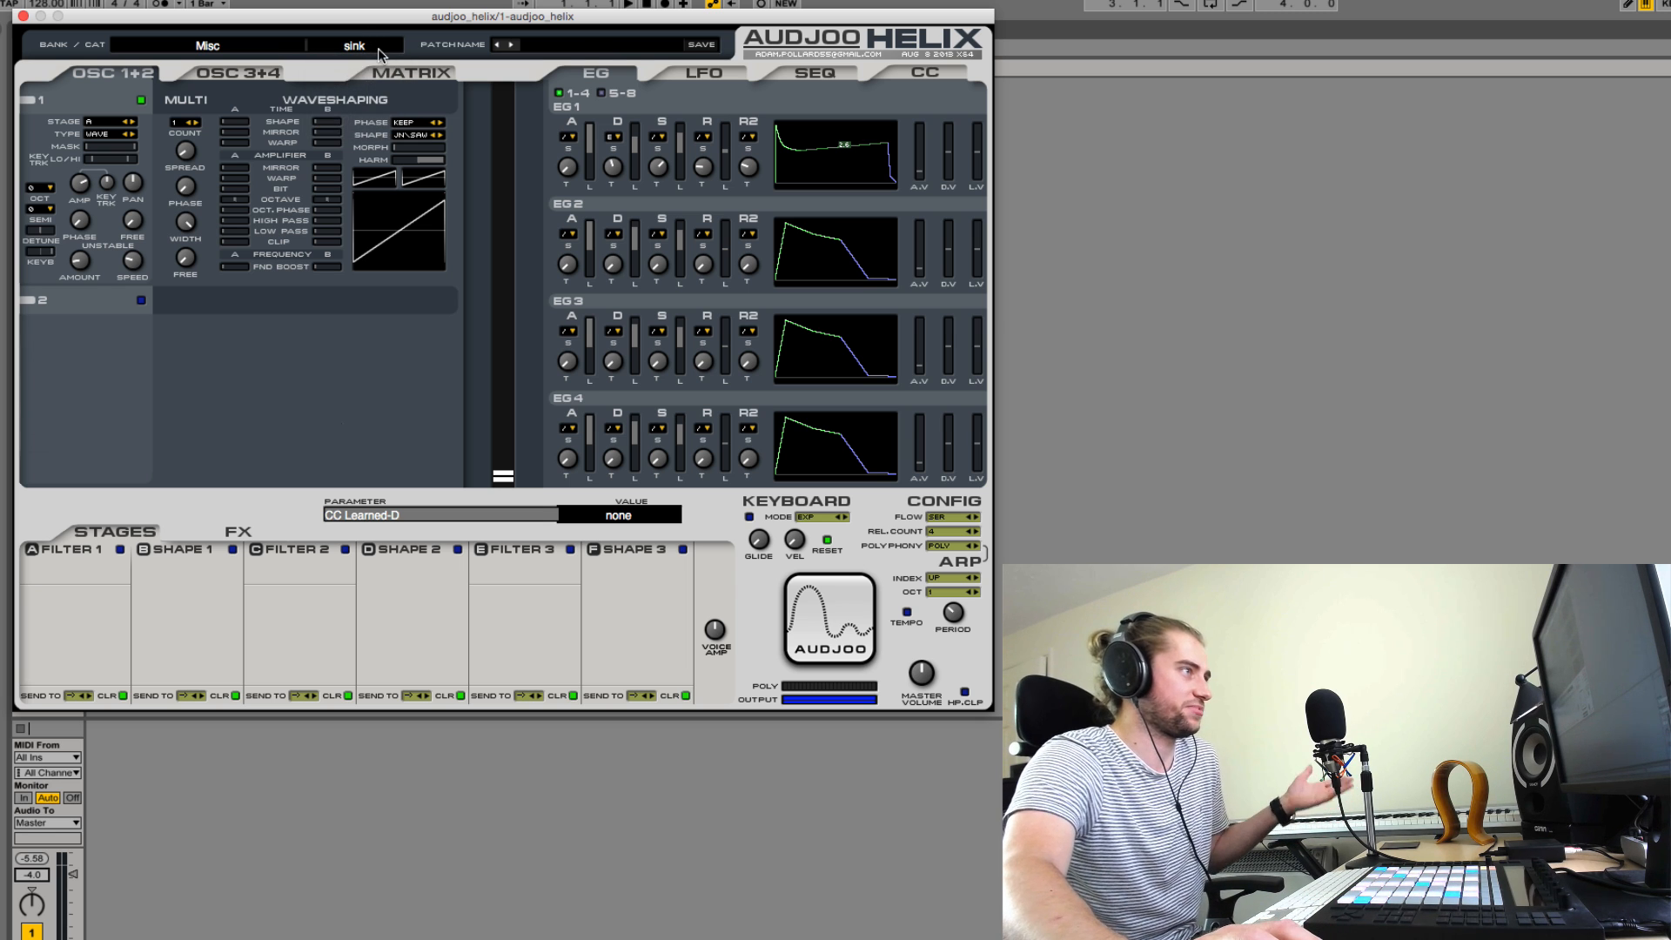
{"action": "left_click", "coordinate": [386, 50]}
{"action": "left_click", "coordinate": [397, 100]}
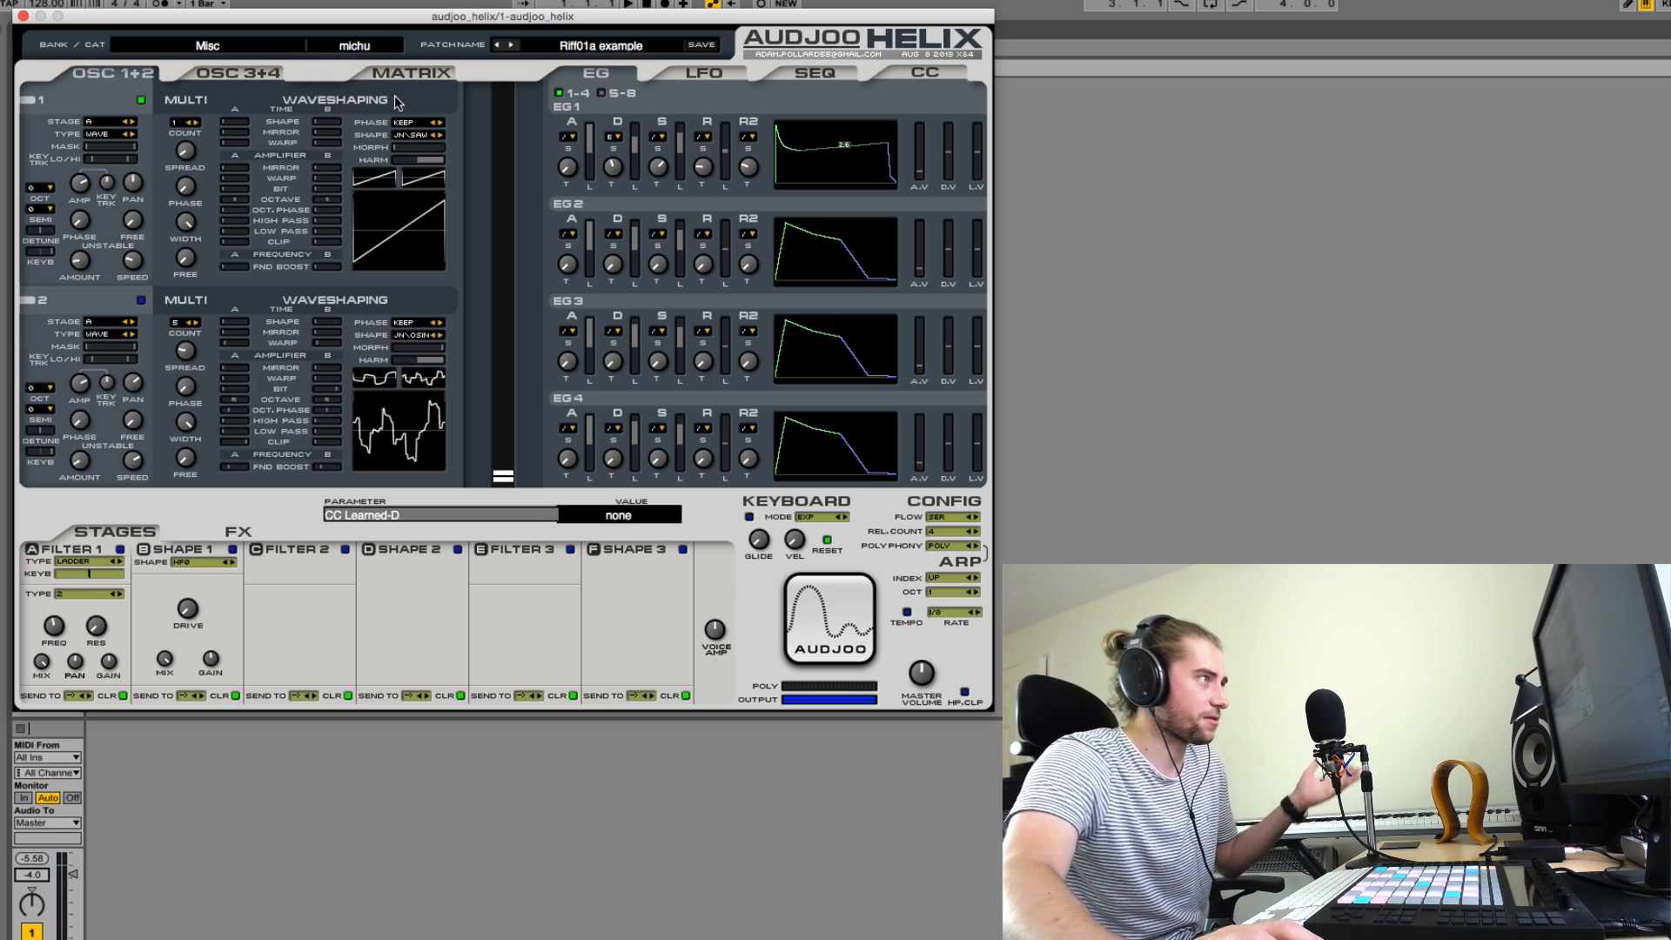
{"action": "left_click", "coordinate": [366, 50]}
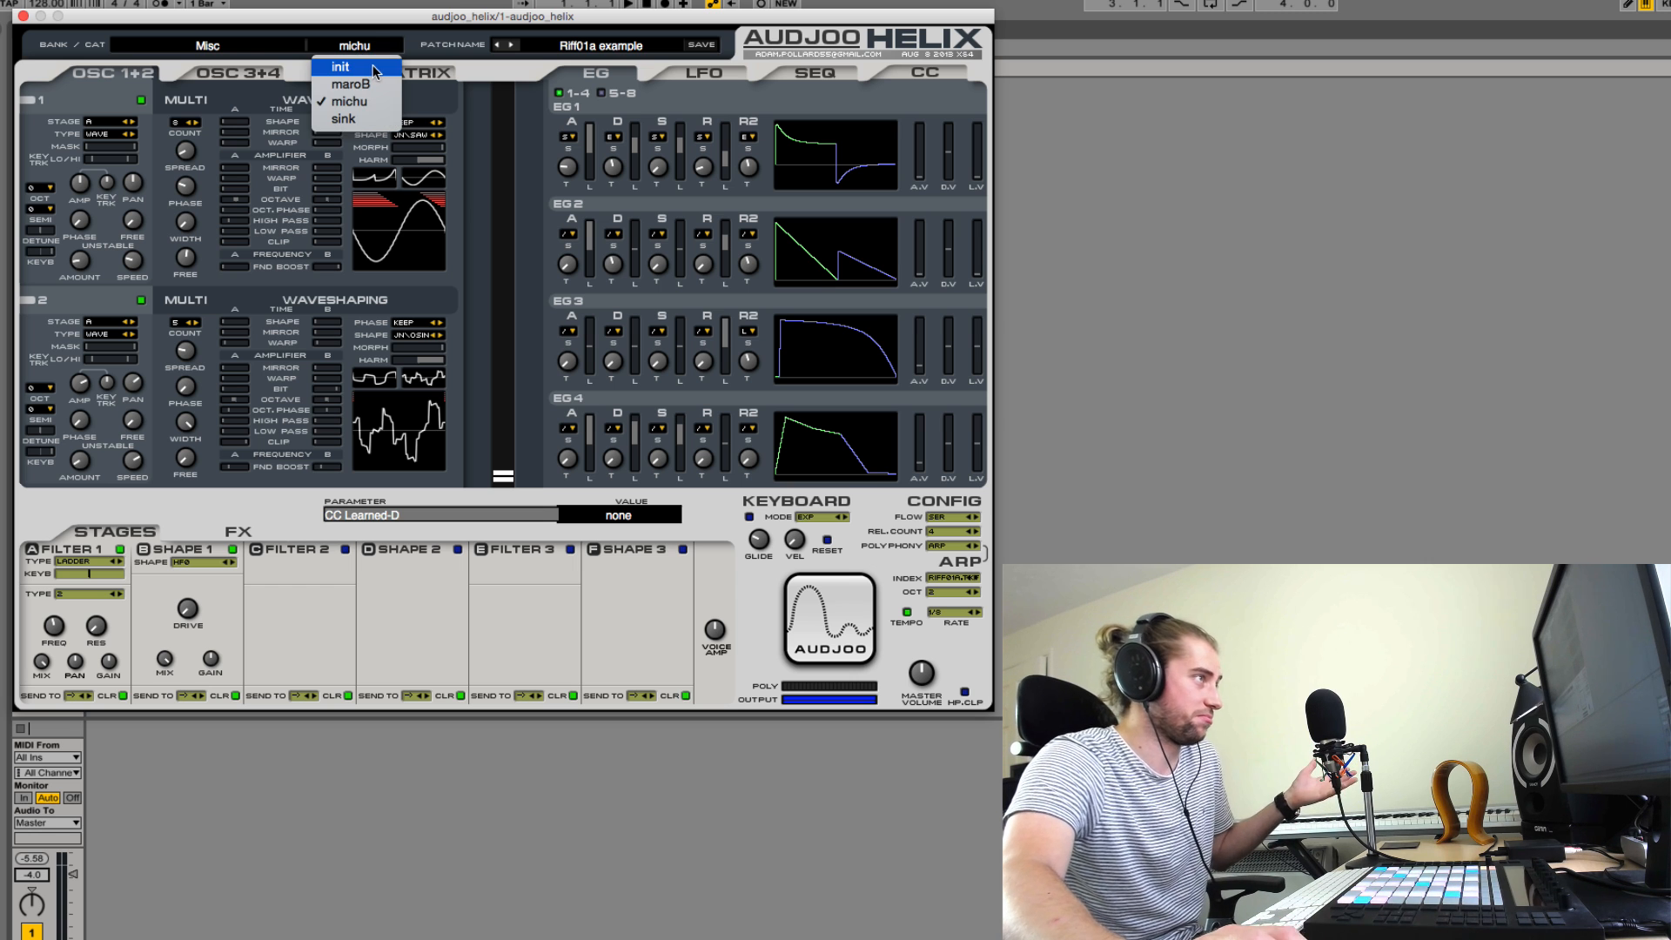
{"action": "left_click", "coordinate": [375, 68]}
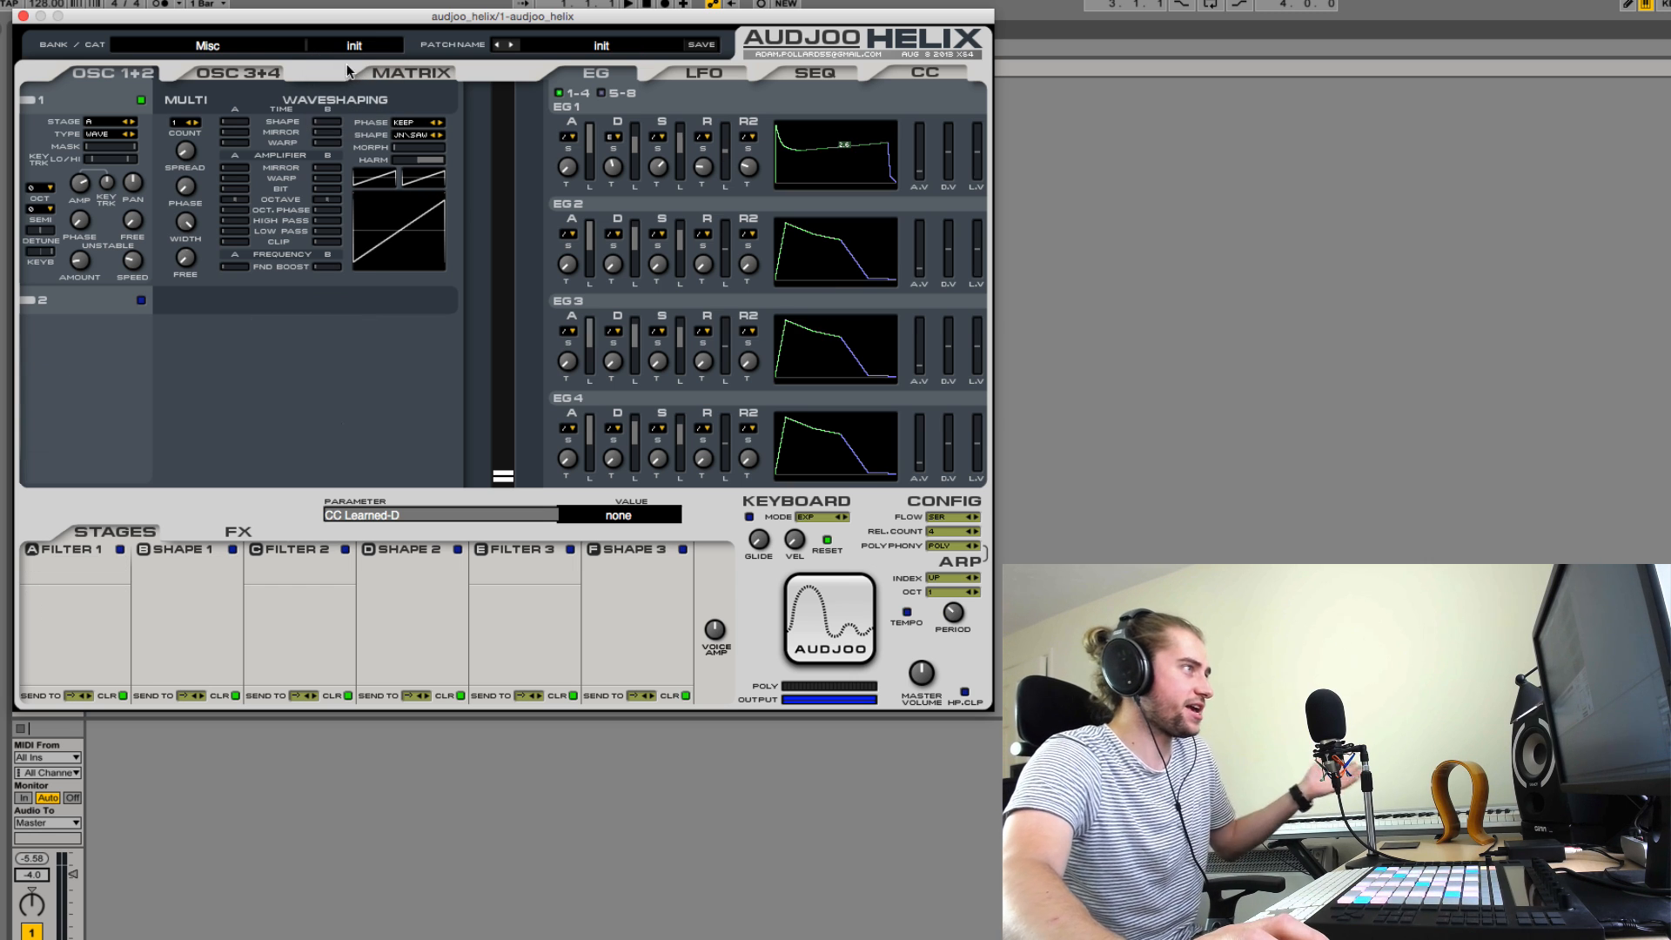
{"action": "left_click", "coordinate": [279, 50]}
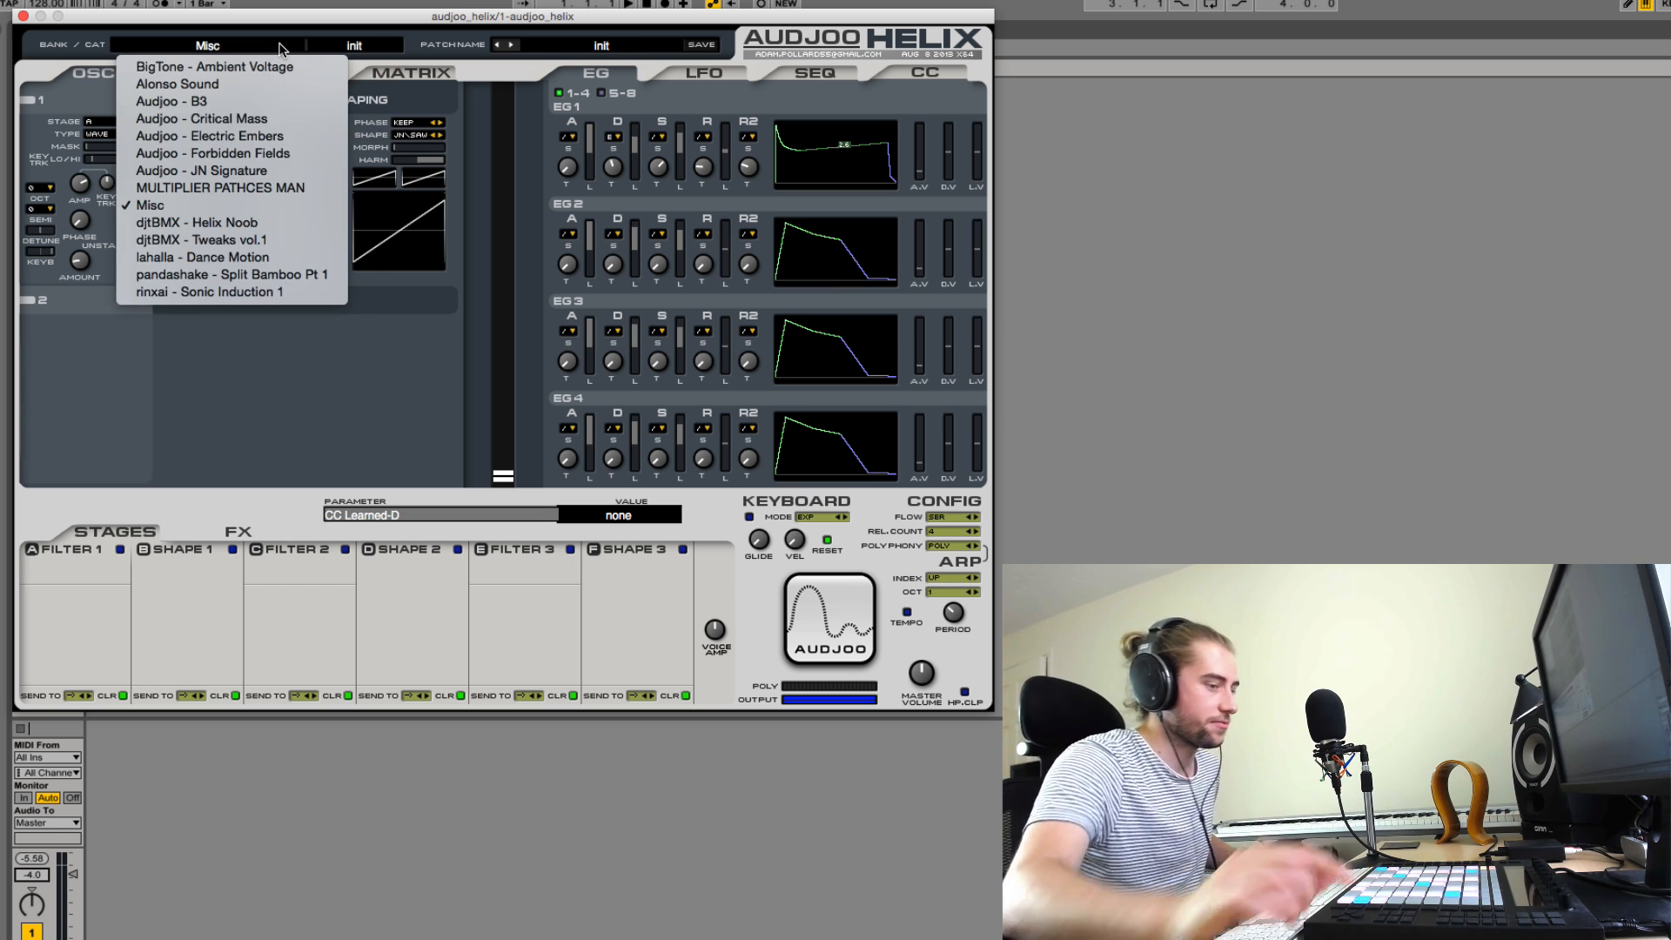
{"action": "left_click", "coordinate": [281, 49]}
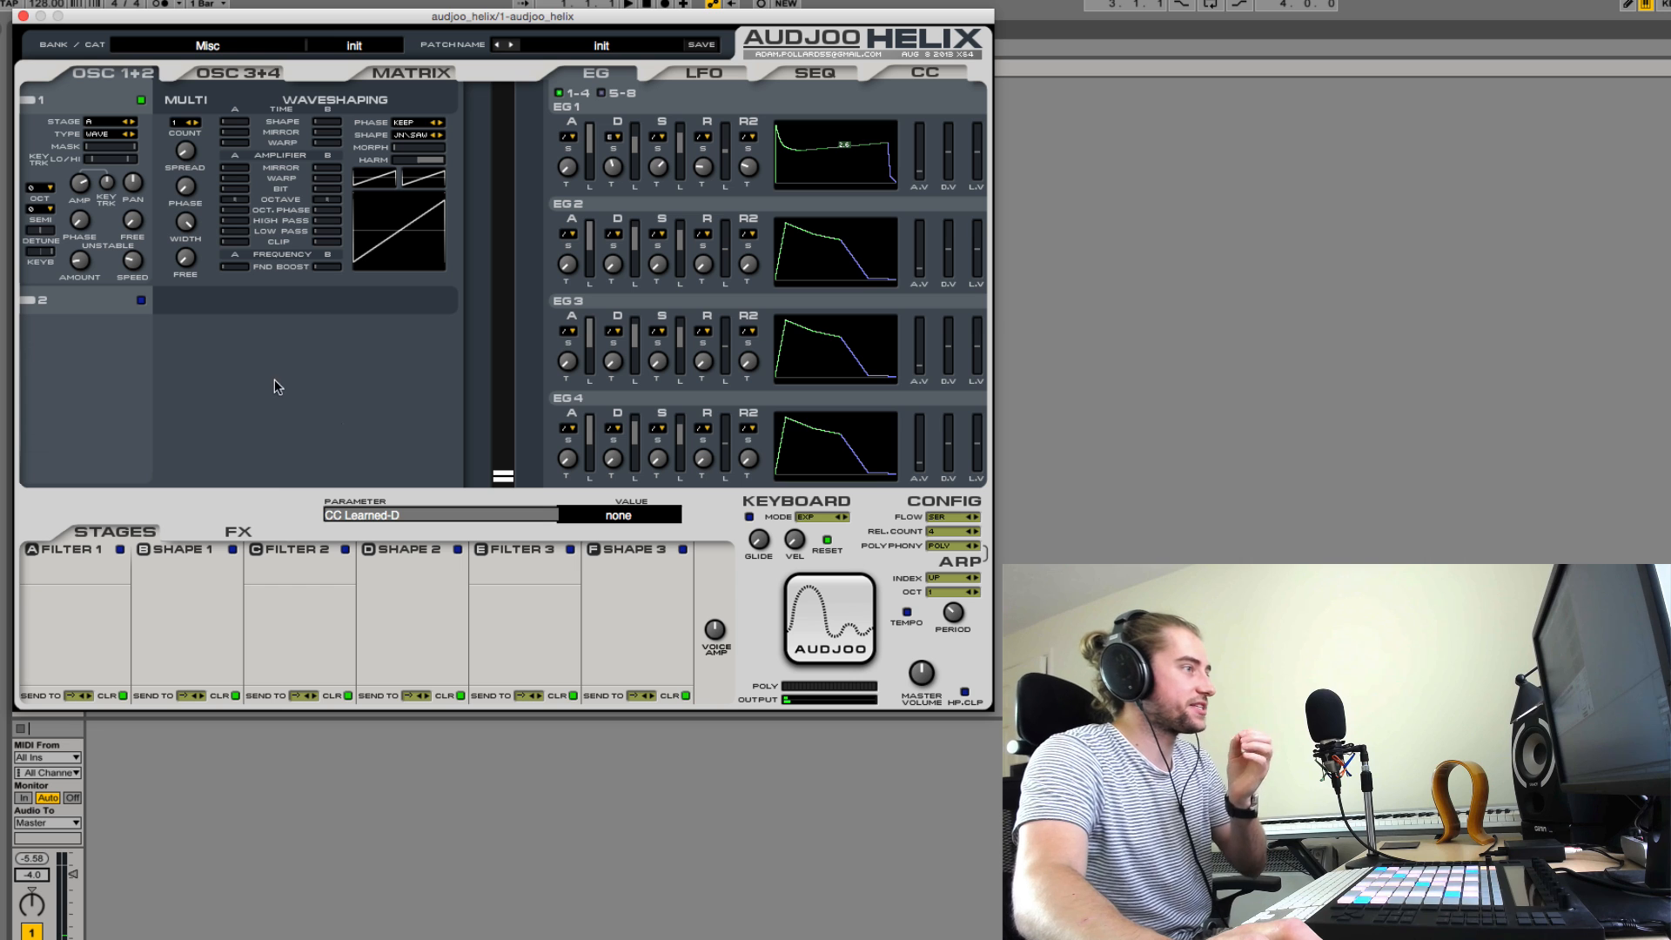
- Switch off the delay effect, and check the modulation matrix before returning to oscillators 1 and 2
{"action": "left_click", "coordinate": [237, 532]}
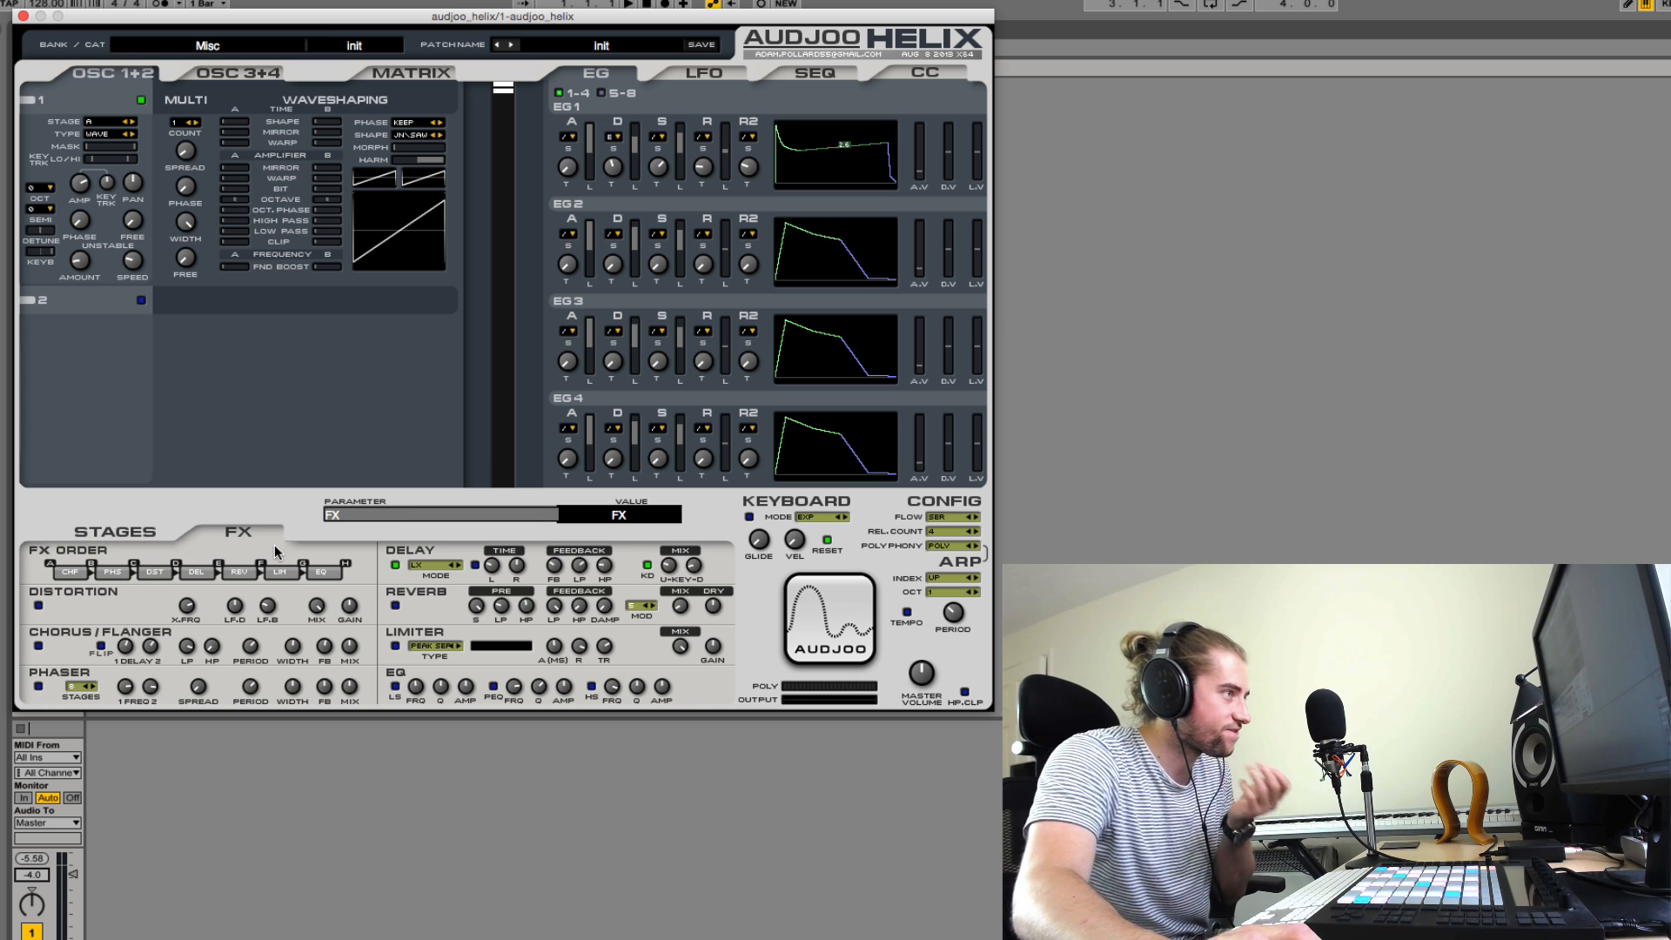
{"action": "left_click", "coordinate": [395, 564]}
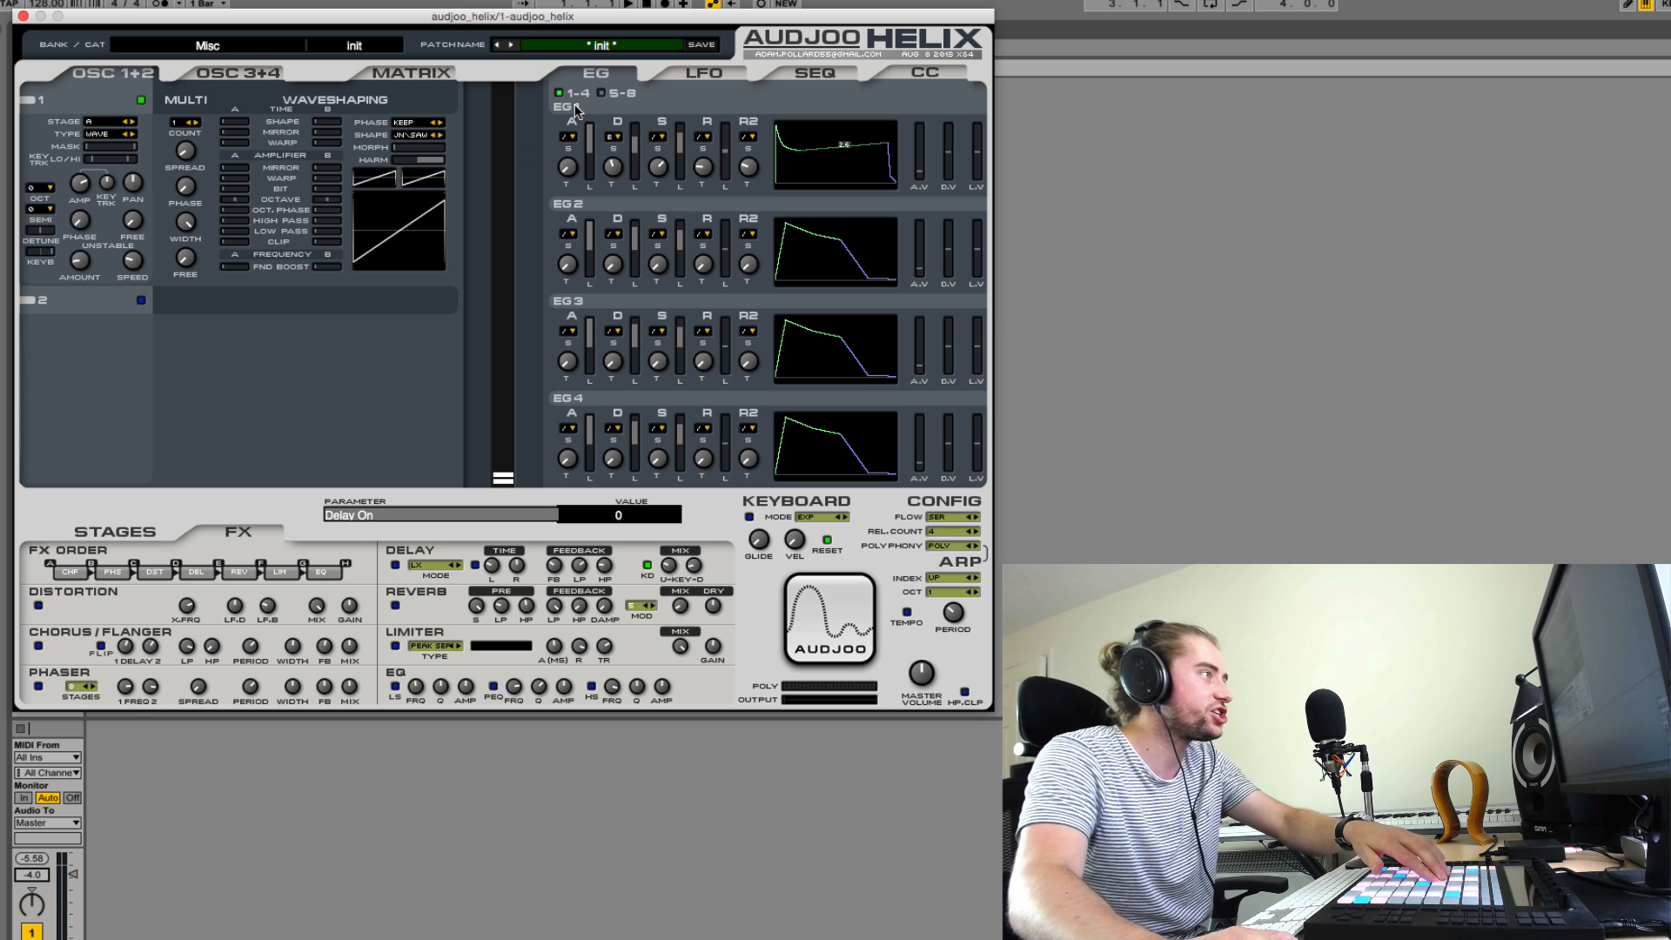
{"action": "left_click", "coordinate": [429, 75]}
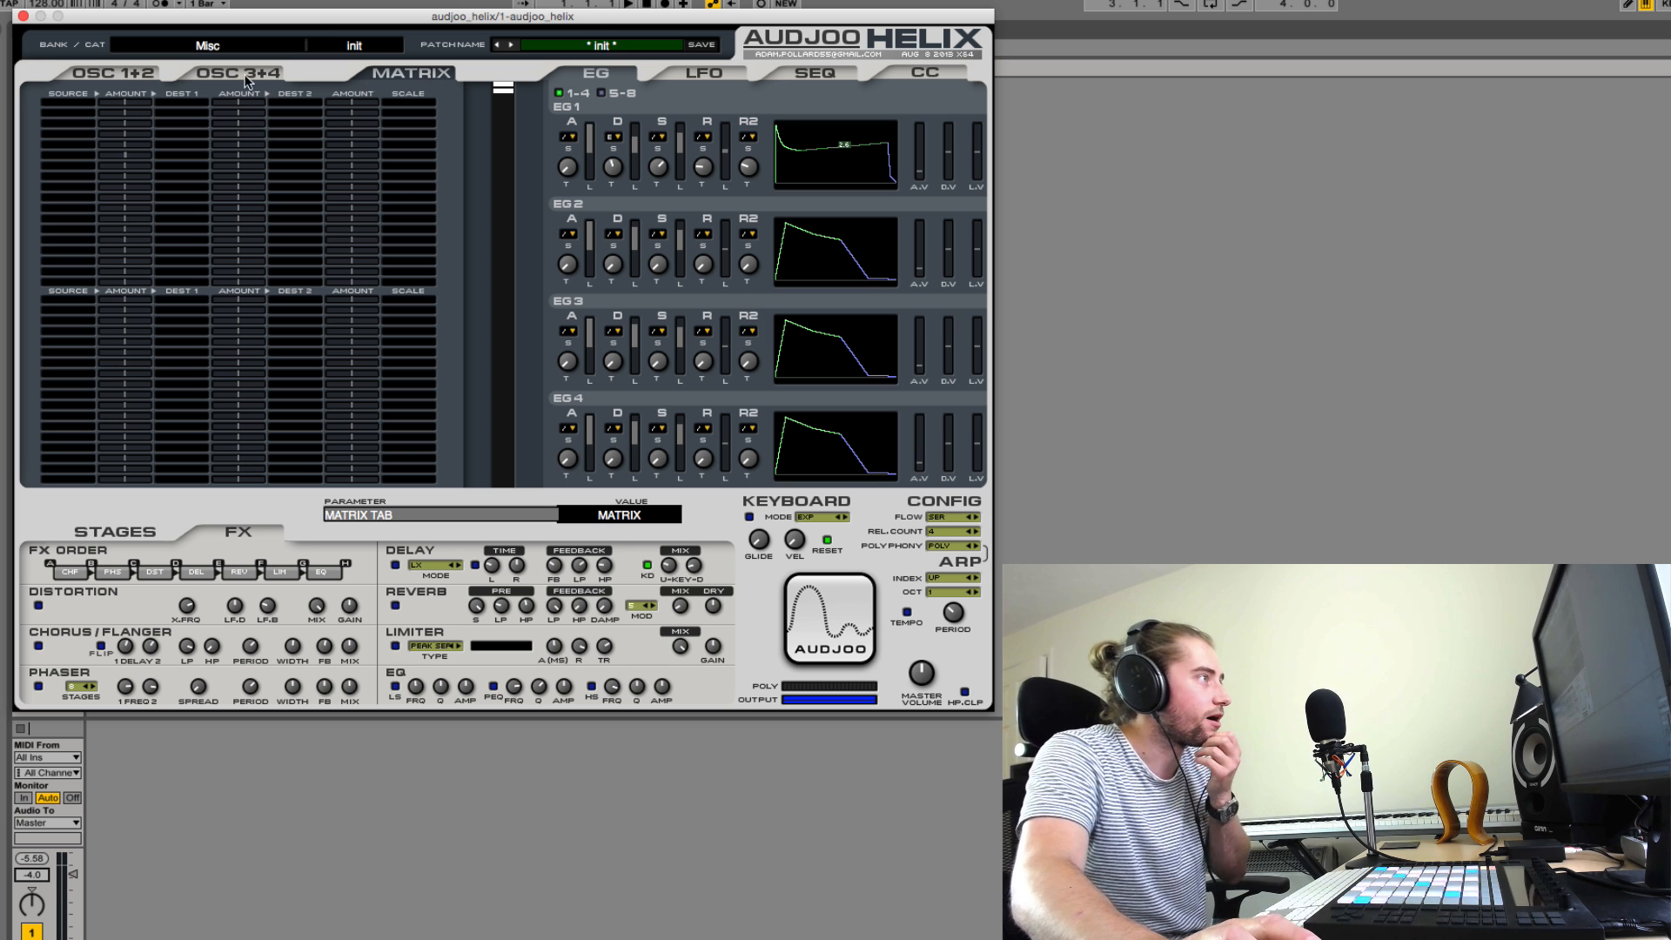
{"action": "left_click", "coordinate": [154, 75]}
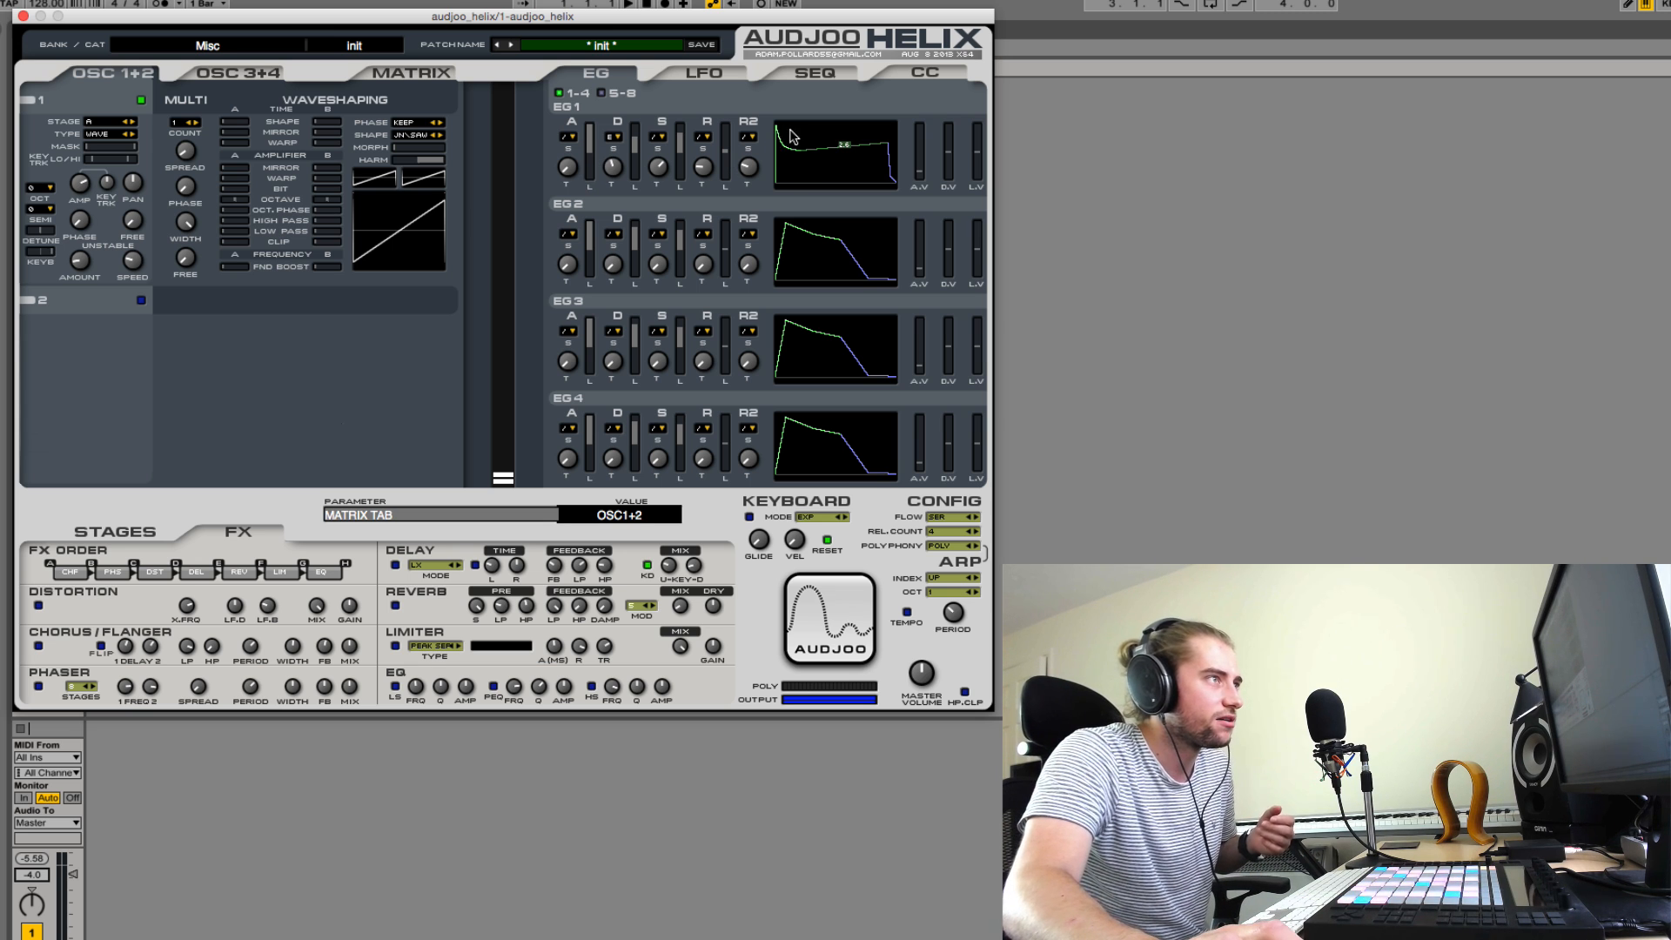
- Lengthen the attack time of EG 1 to 8.803 and shorten it to a brief ramp
{"action": "mouse_move", "coordinate": [591, 131]}
{"action": "left_mouse_down"}
{"action": "mouse_move", "coordinate": [590, 149]}
{"action": "mouse_move", "coordinate": [596, 120]}
{"action": "left_mouse_up"}
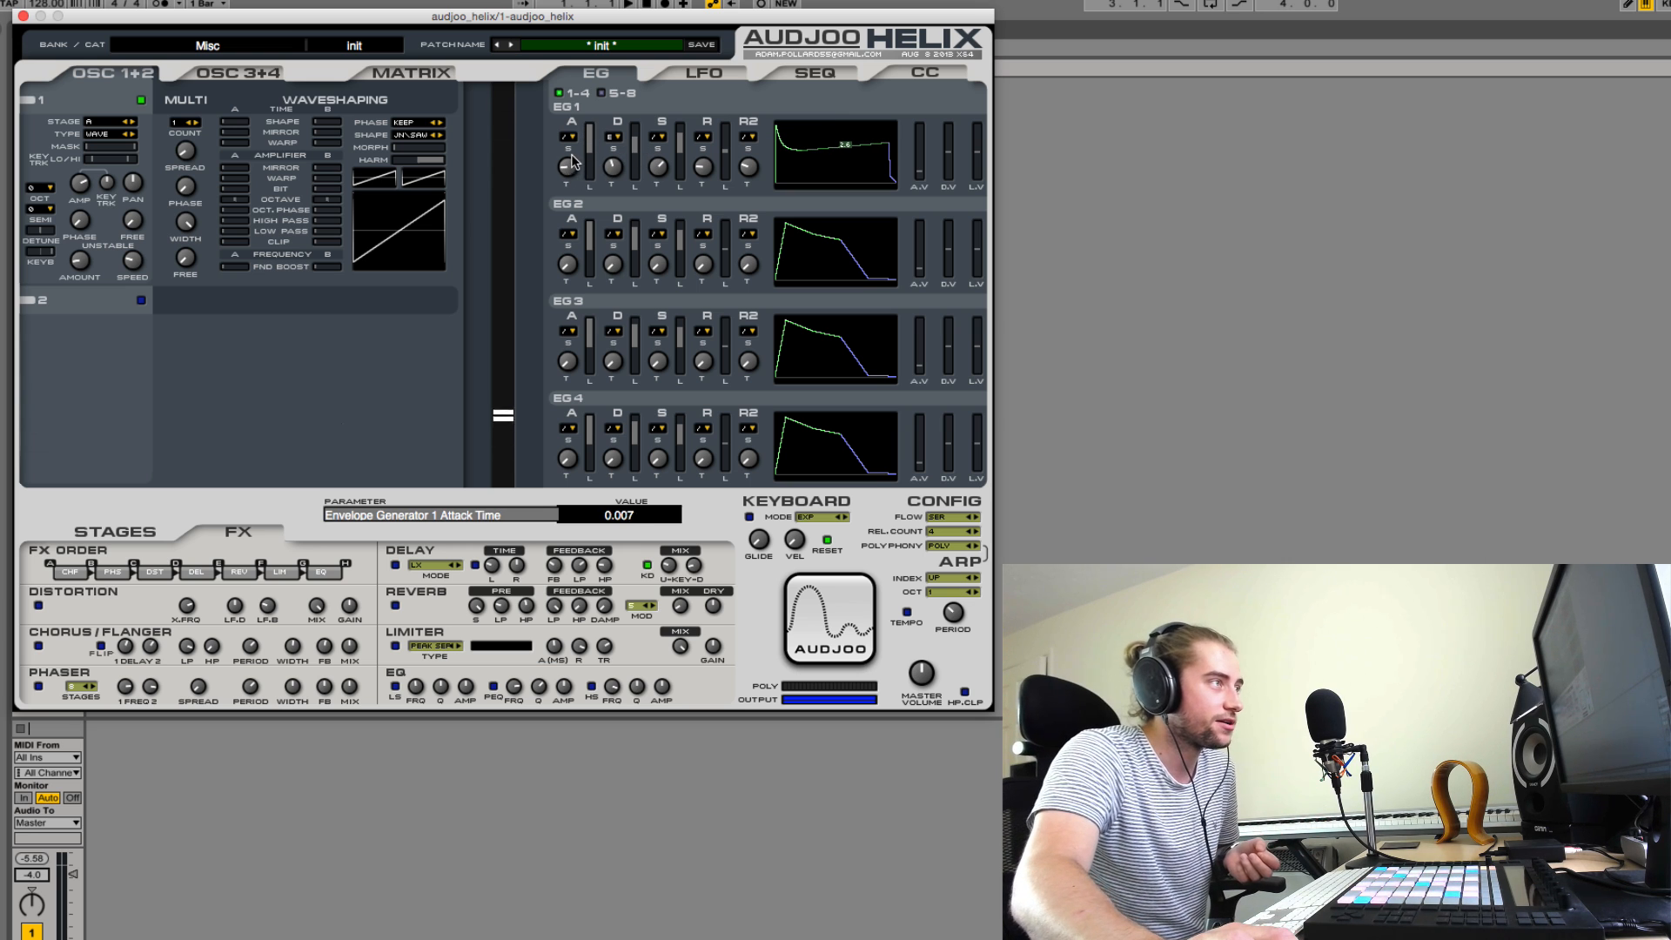
{"action": "mouse_move", "coordinate": [573, 174]}
{"action": "left_mouse_down"}
{"action": "mouse_move", "coordinate": [576, 120]}
{"action": "mouse_move", "coordinate": [559, 204]}
{"action": "mouse_move", "coordinate": [567, 143]}
{"action": "left_mouse_up"}
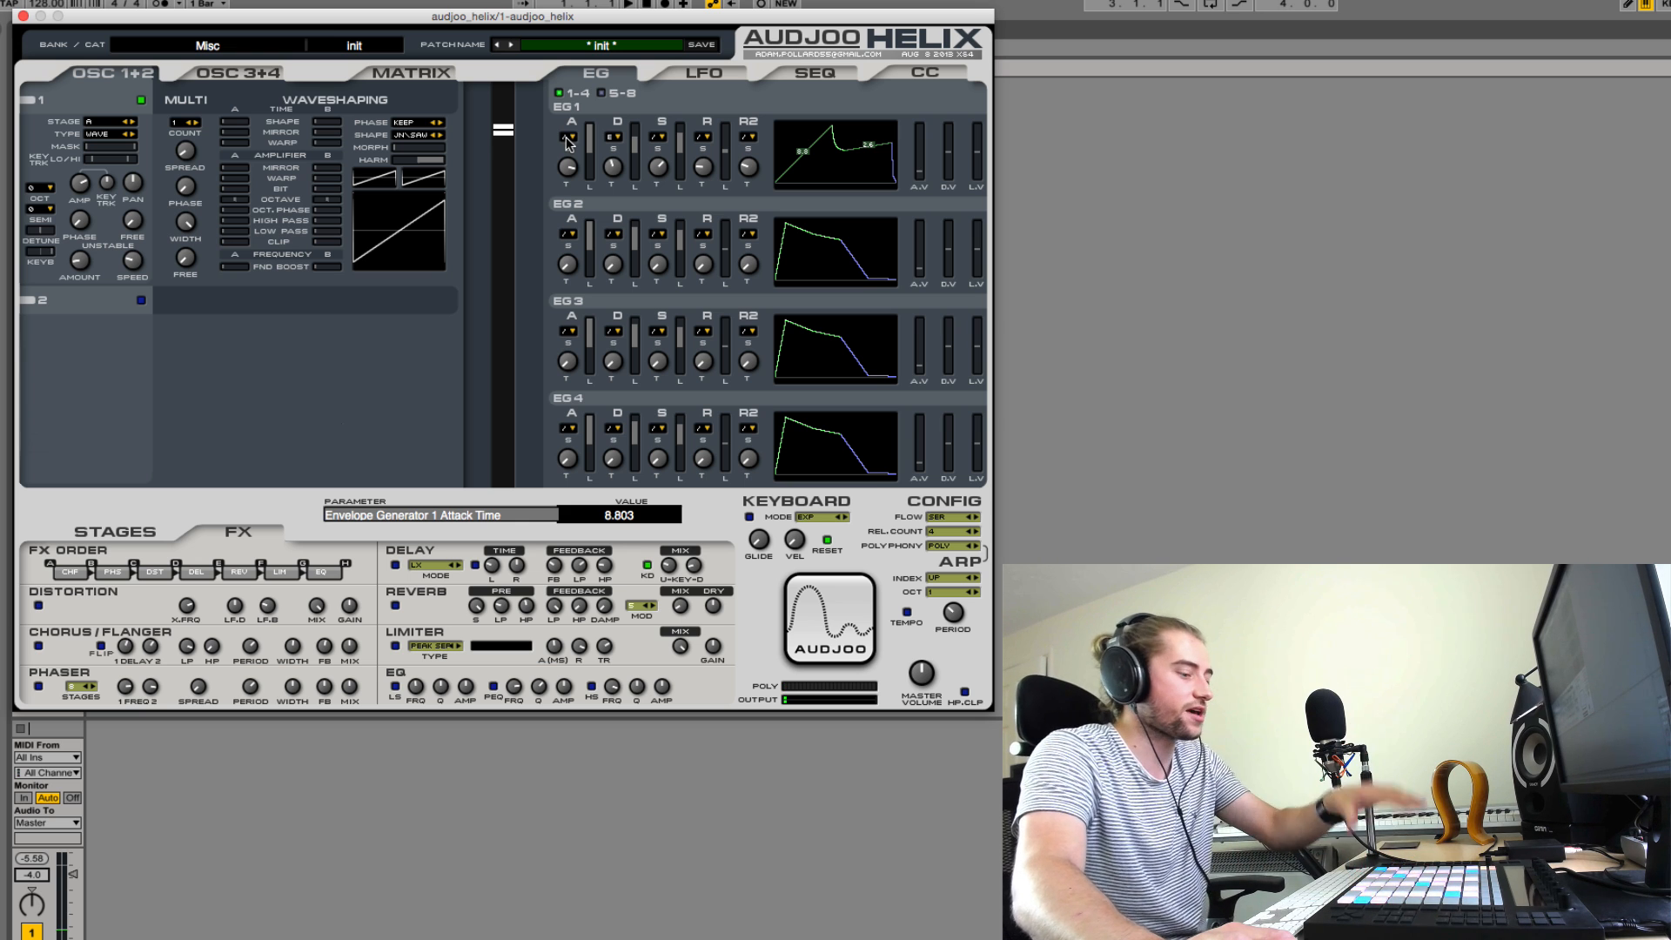
{"action": "left_click_drag", "start_coordinate": [567, 143], "coordinate": [562, 180]}
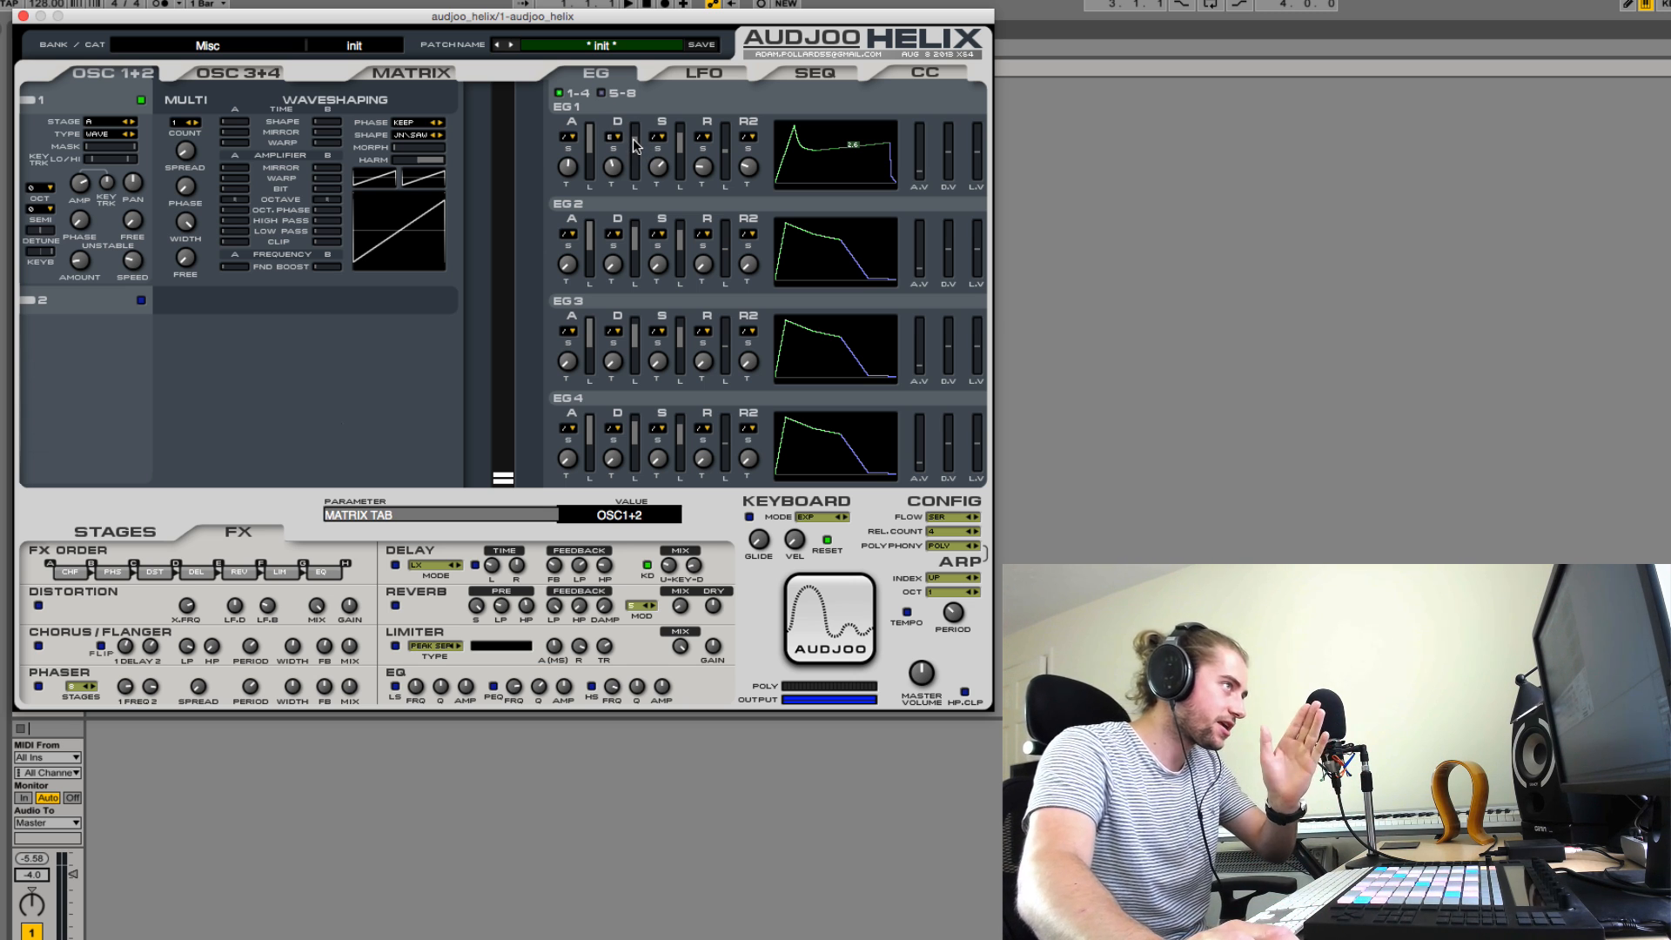
- Set the decay level of EG 1 to -0.940 and its sustain level to 0.000
{"action": "left_click", "coordinate": [634, 139]}
{"action": "left_click_drag", "start_coordinate": [634, 139], "coordinate": [634, 206]}
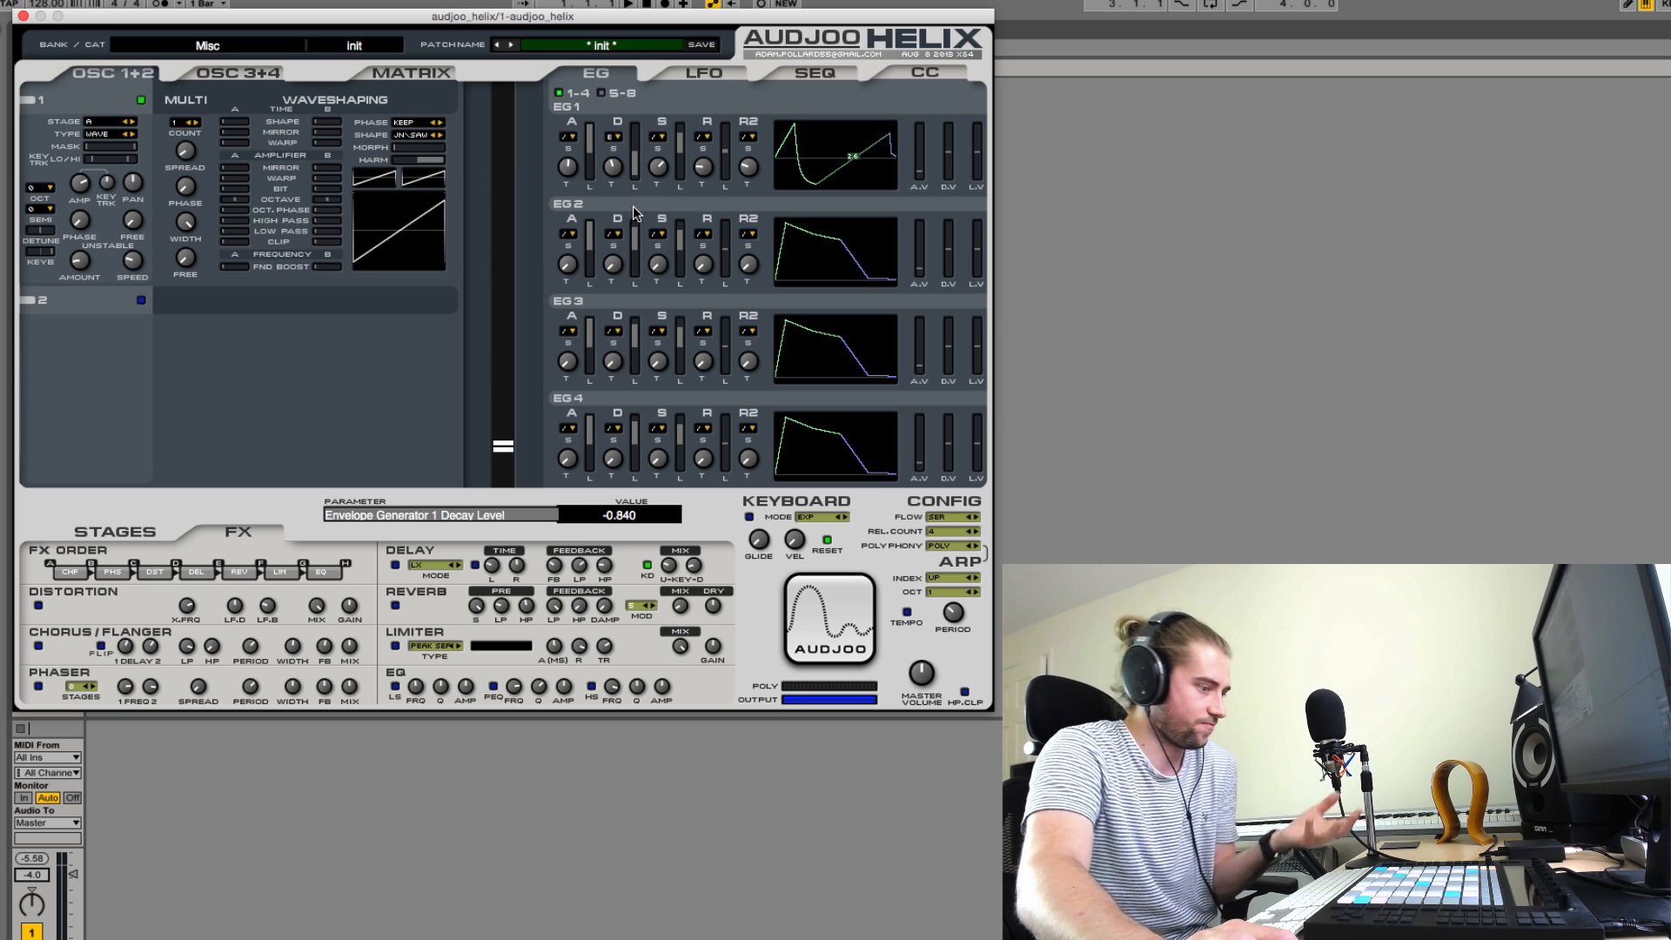
{"action": "left_click_drag", "start_coordinate": [633, 207], "coordinate": [633, 205]}
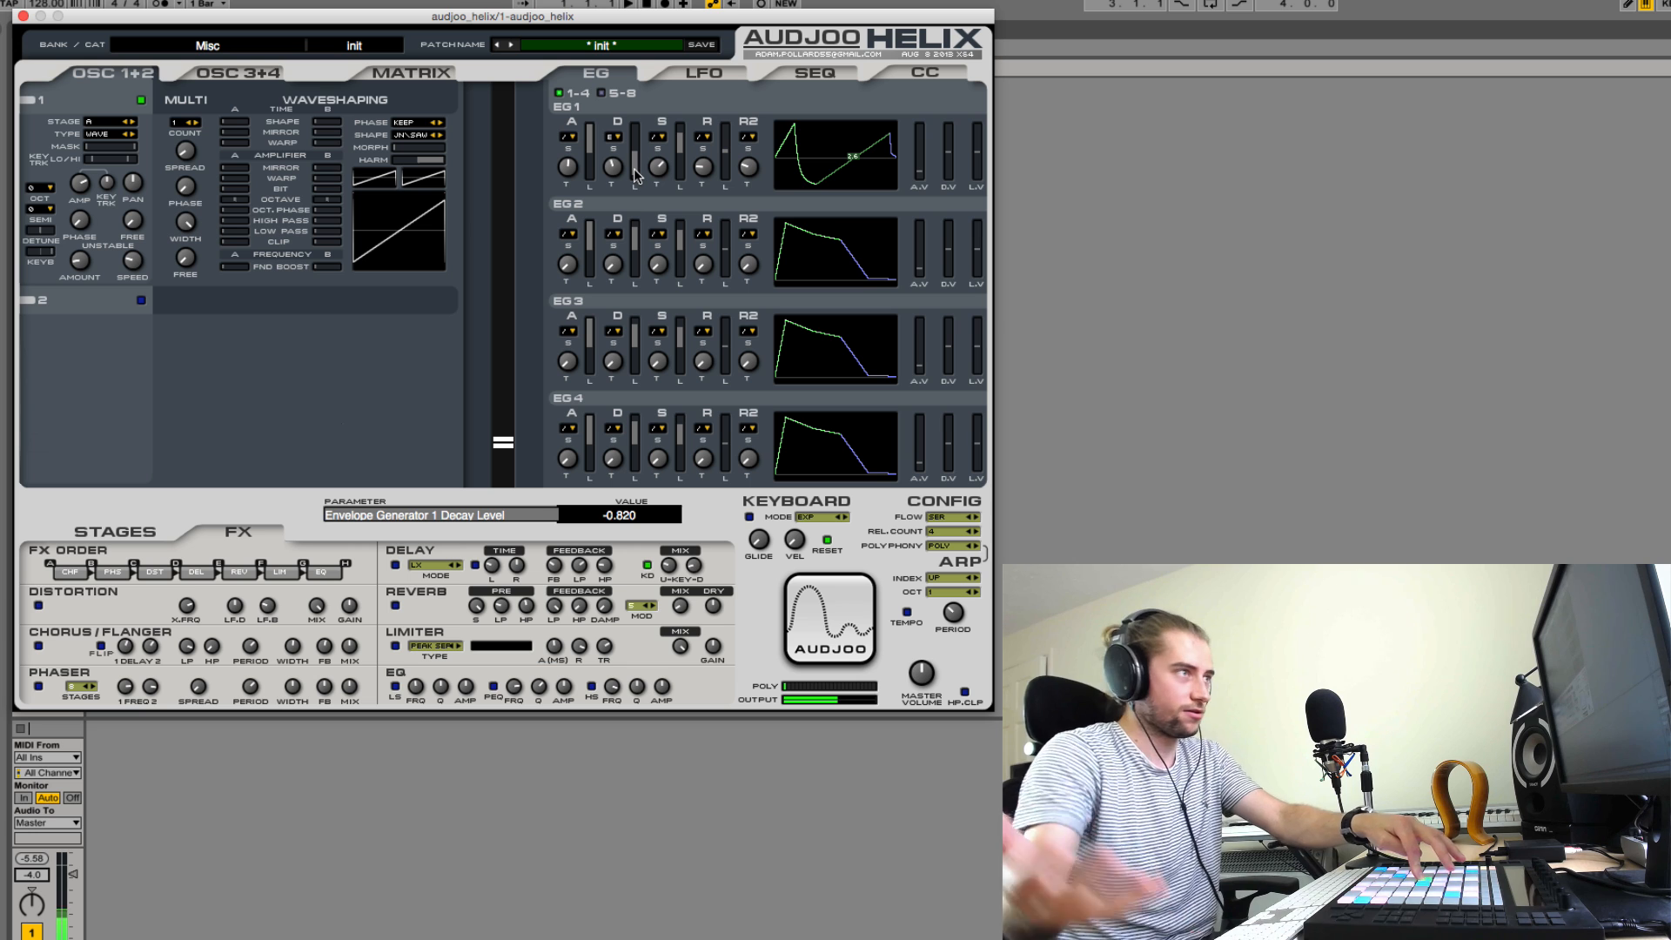
{"action": "left_click_drag", "start_coordinate": [633, 171], "coordinate": [644, 132]}
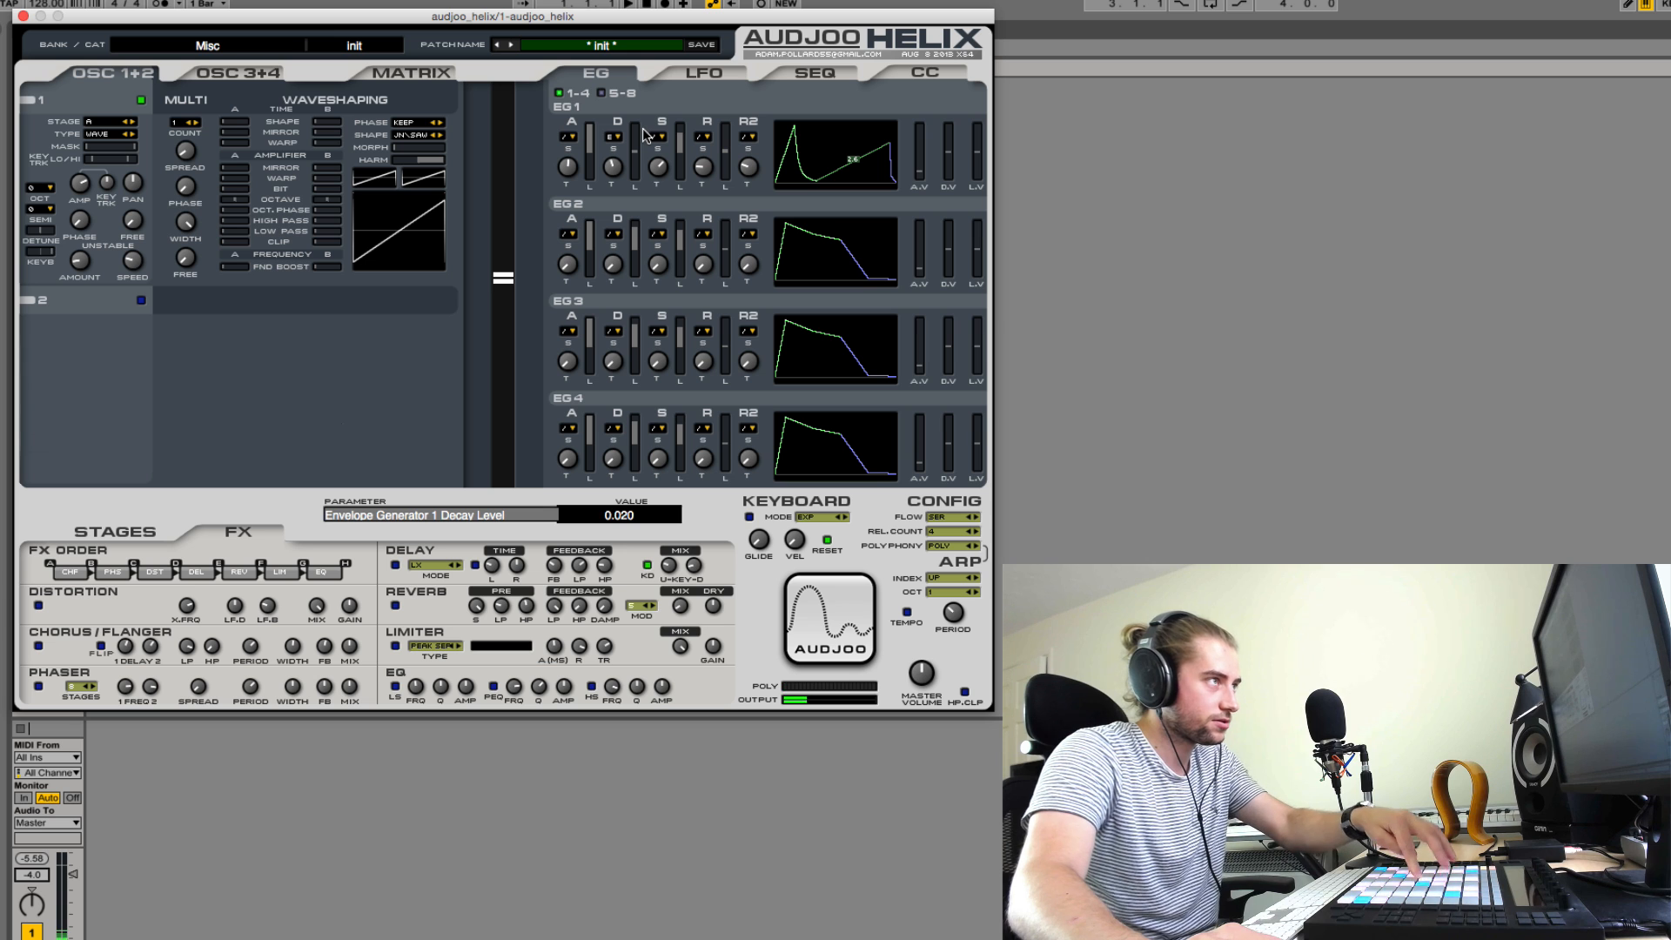
{"action": "left_click_drag", "start_coordinate": [643, 132], "coordinate": [635, 181]}
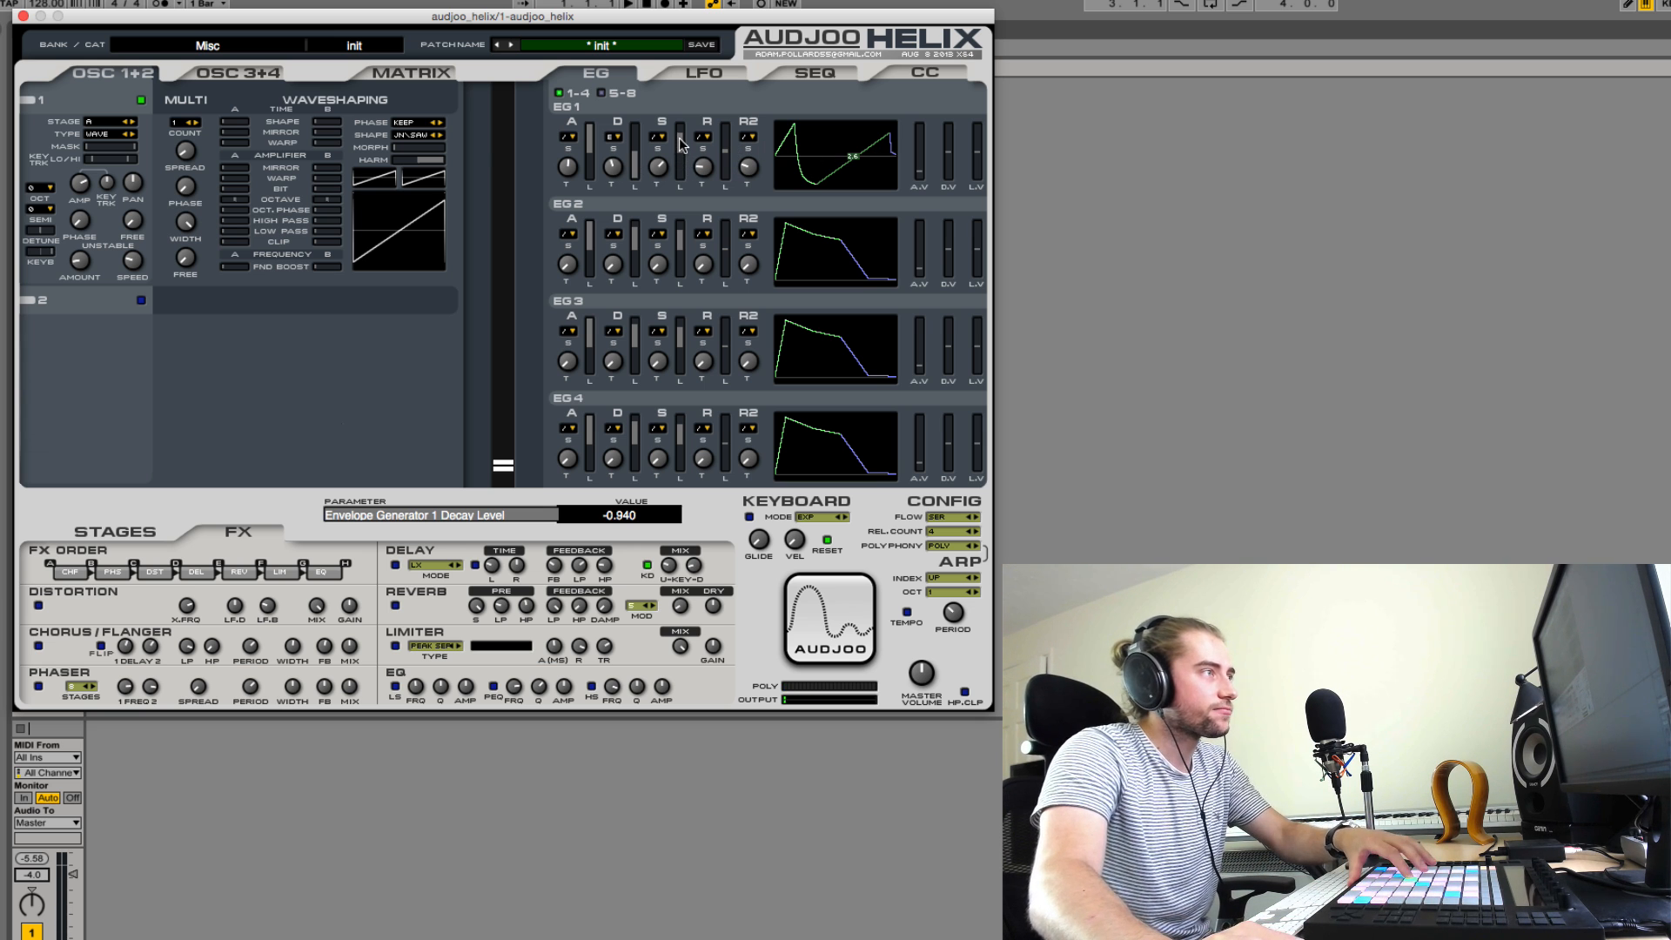
{"action": "left_click_drag", "start_coordinate": [681, 141], "coordinate": [681, 180]}
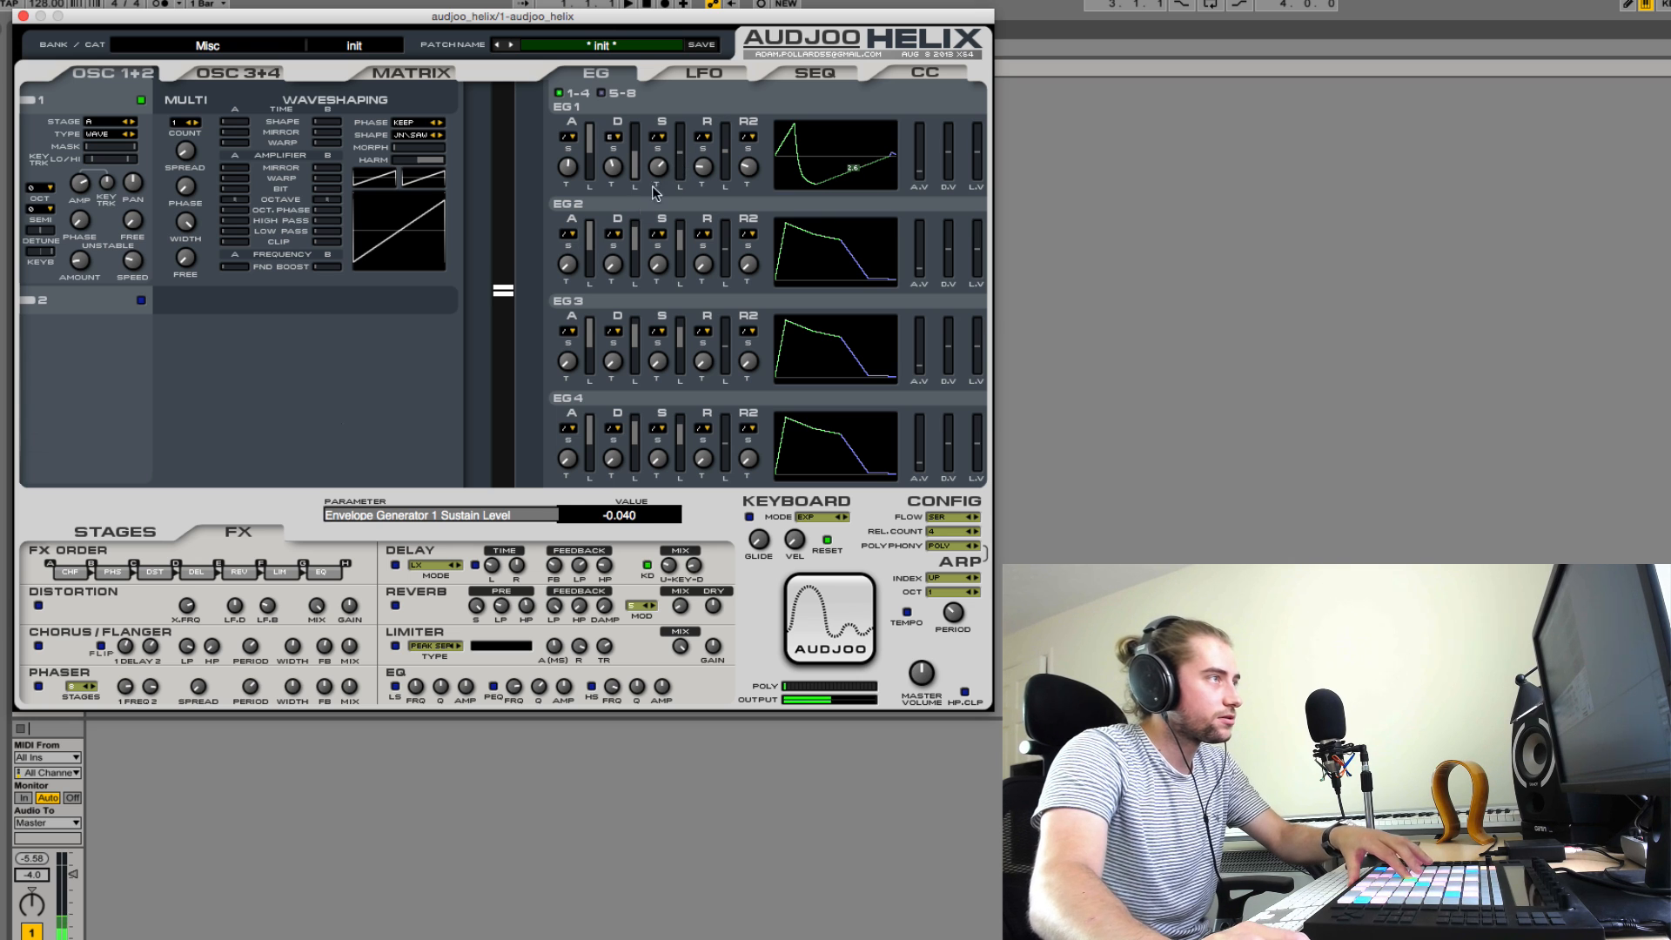
{"action": "left_click_drag", "start_coordinate": [681, 152], "coordinate": [687, 149]}
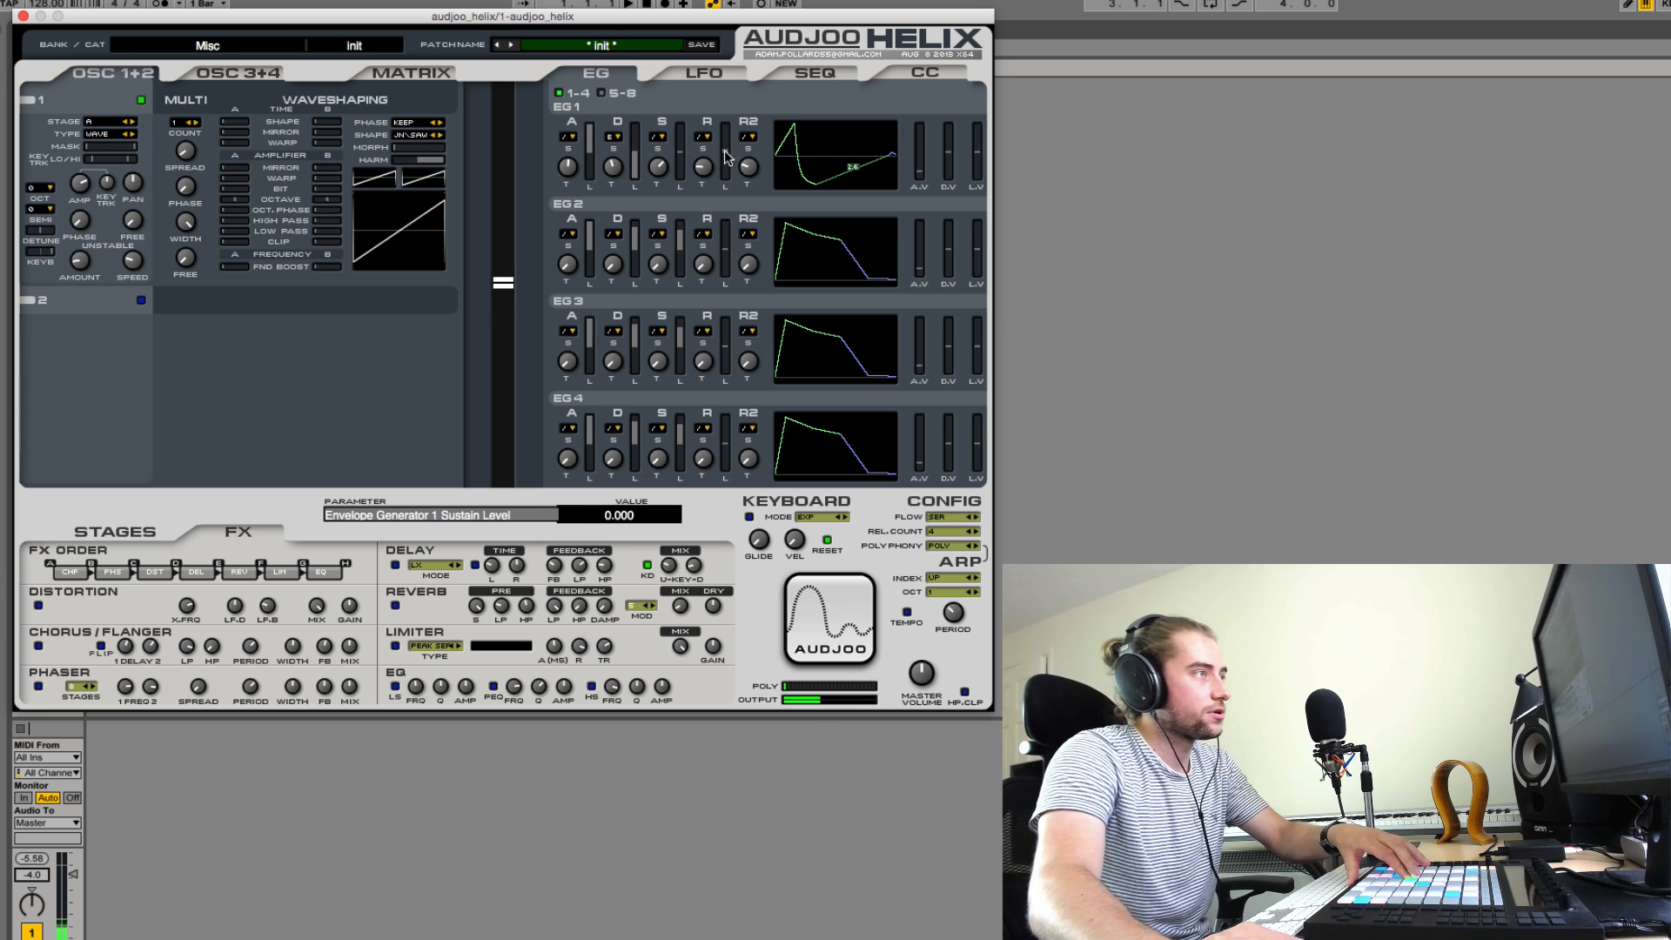
- Raise the release level of EG 1 and adjust its decay and release times, with Release Time 2 at 1.945
{"action": "left_click_drag", "start_coordinate": [726, 152], "coordinate": [726, 139]}
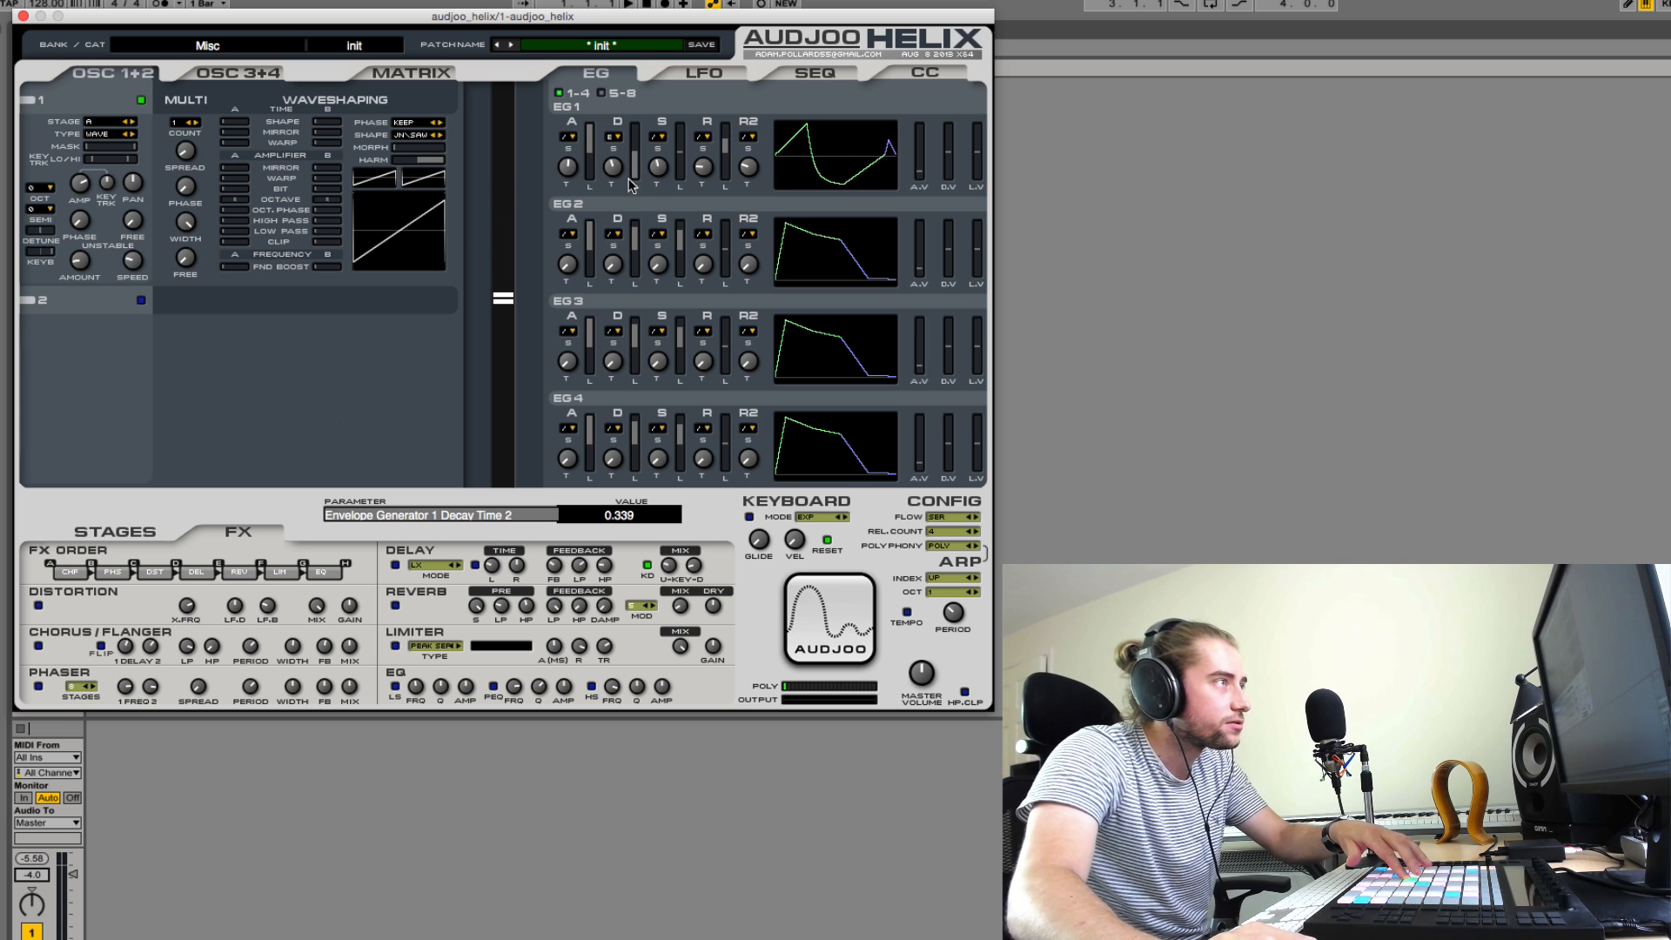
{"action": "left_click_drag", "start_coordinate": [613, 167], "coordinate": [742, 177]}
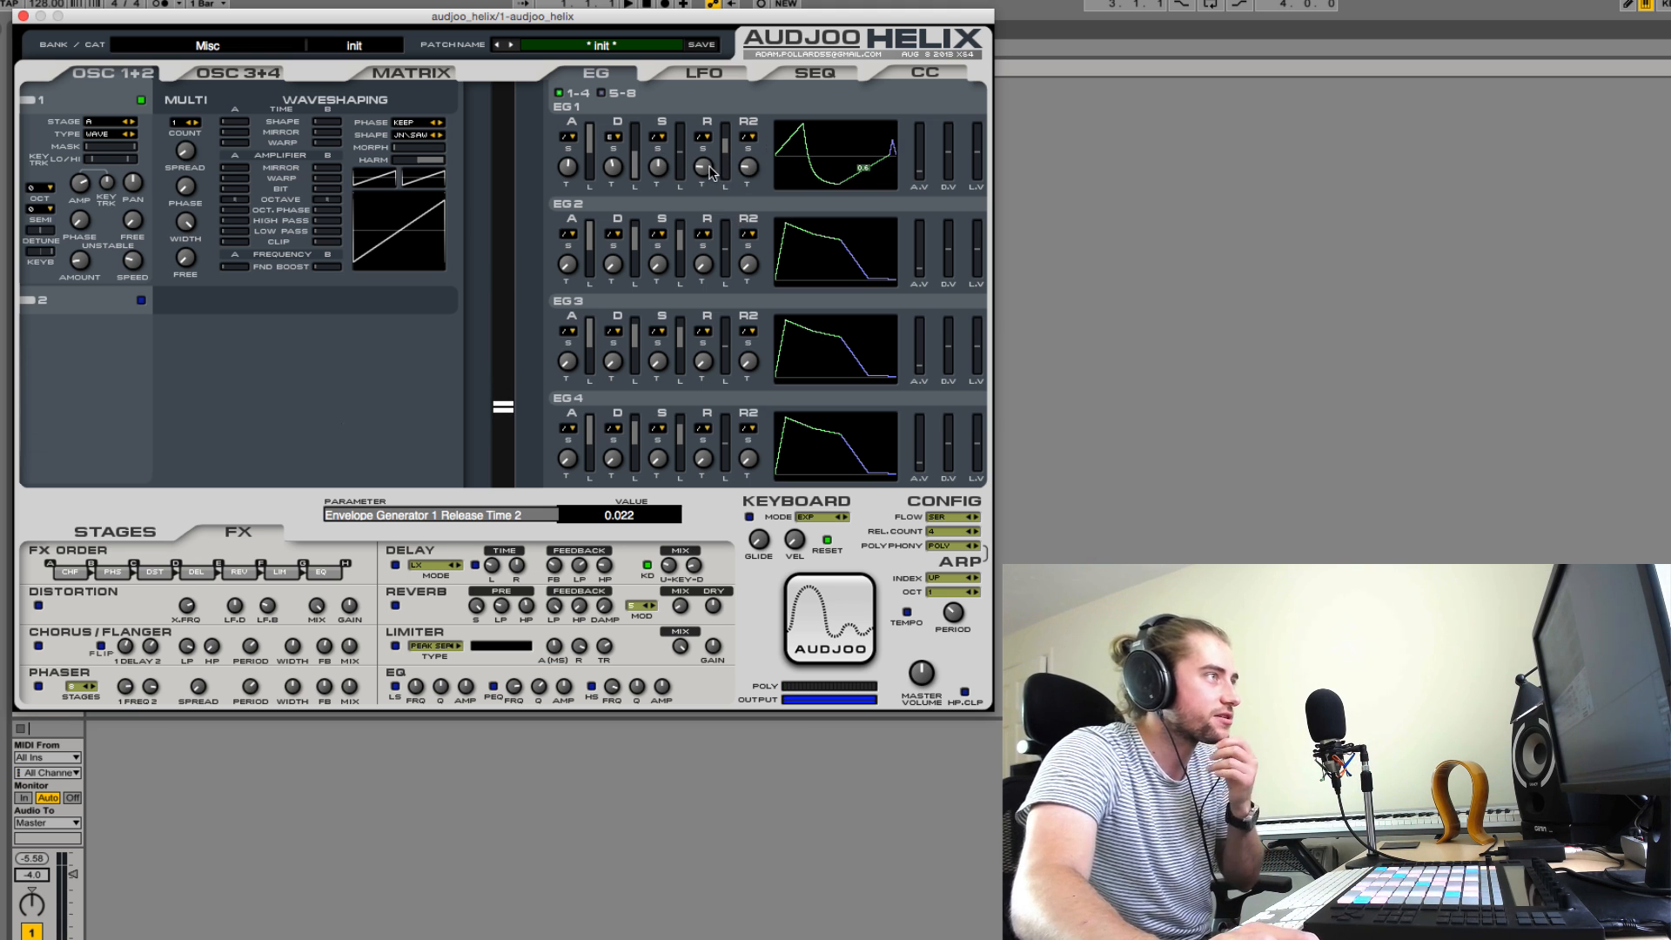
{"action": "left_click_drag", "start_coordinate": [704, 167], "coordinate": [826, 200]}
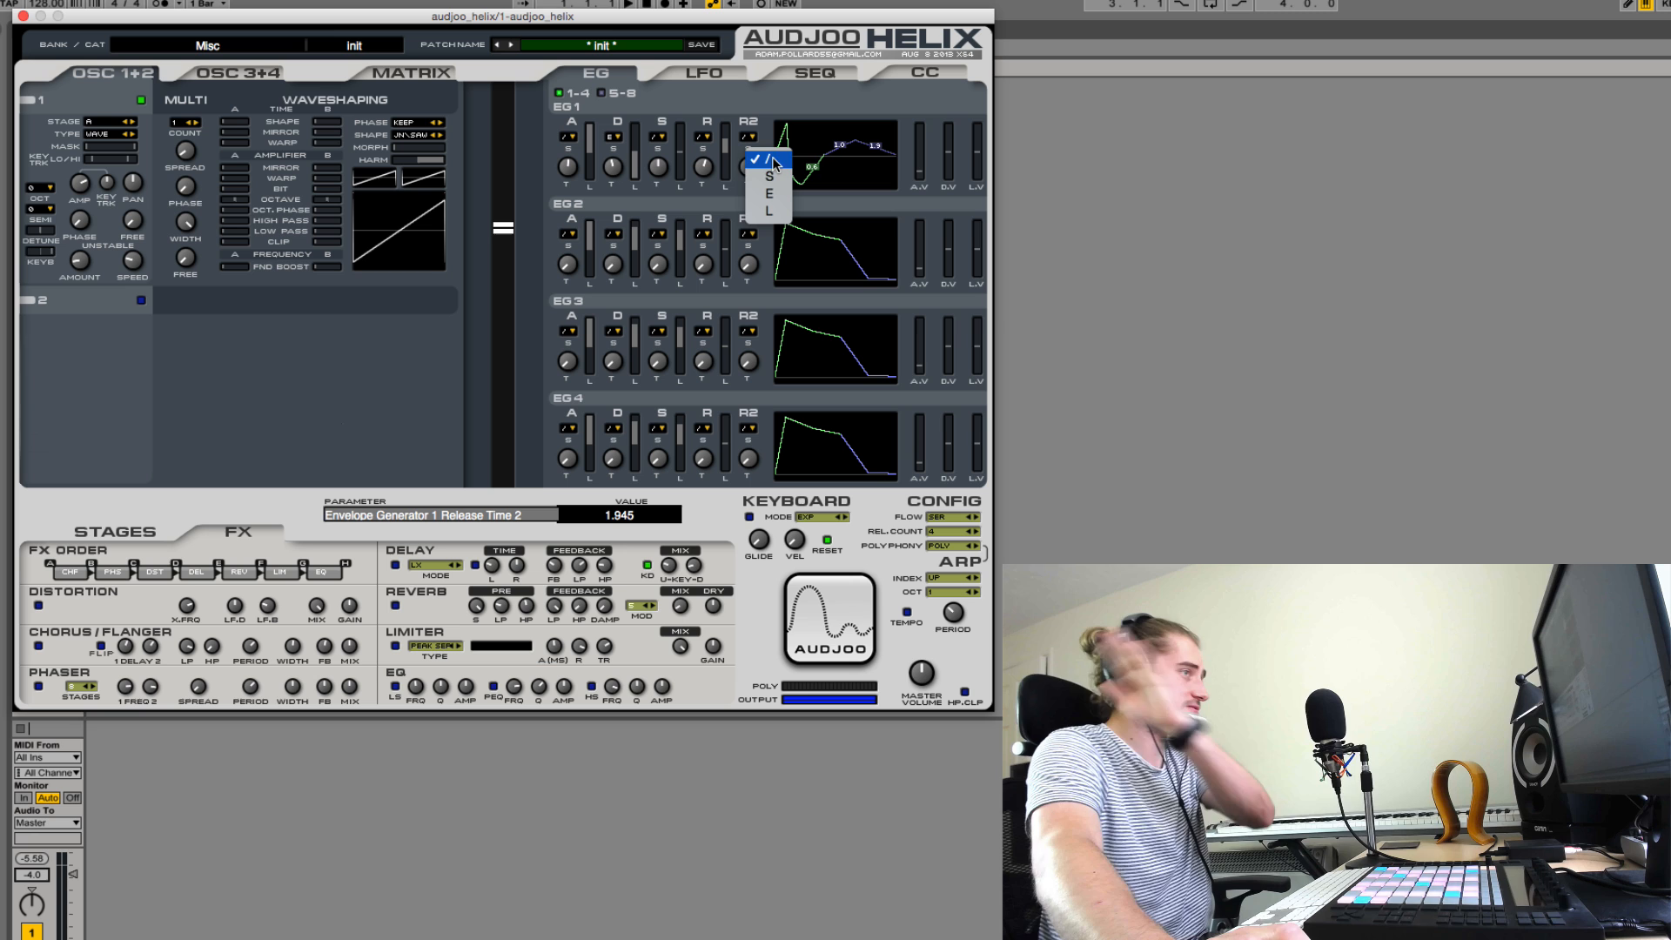
- Try the S, E and L curves for Release Shape 2 of EG 1 and return to the linear shape
{"action": "left_click", "coordinate": [770, 176]}
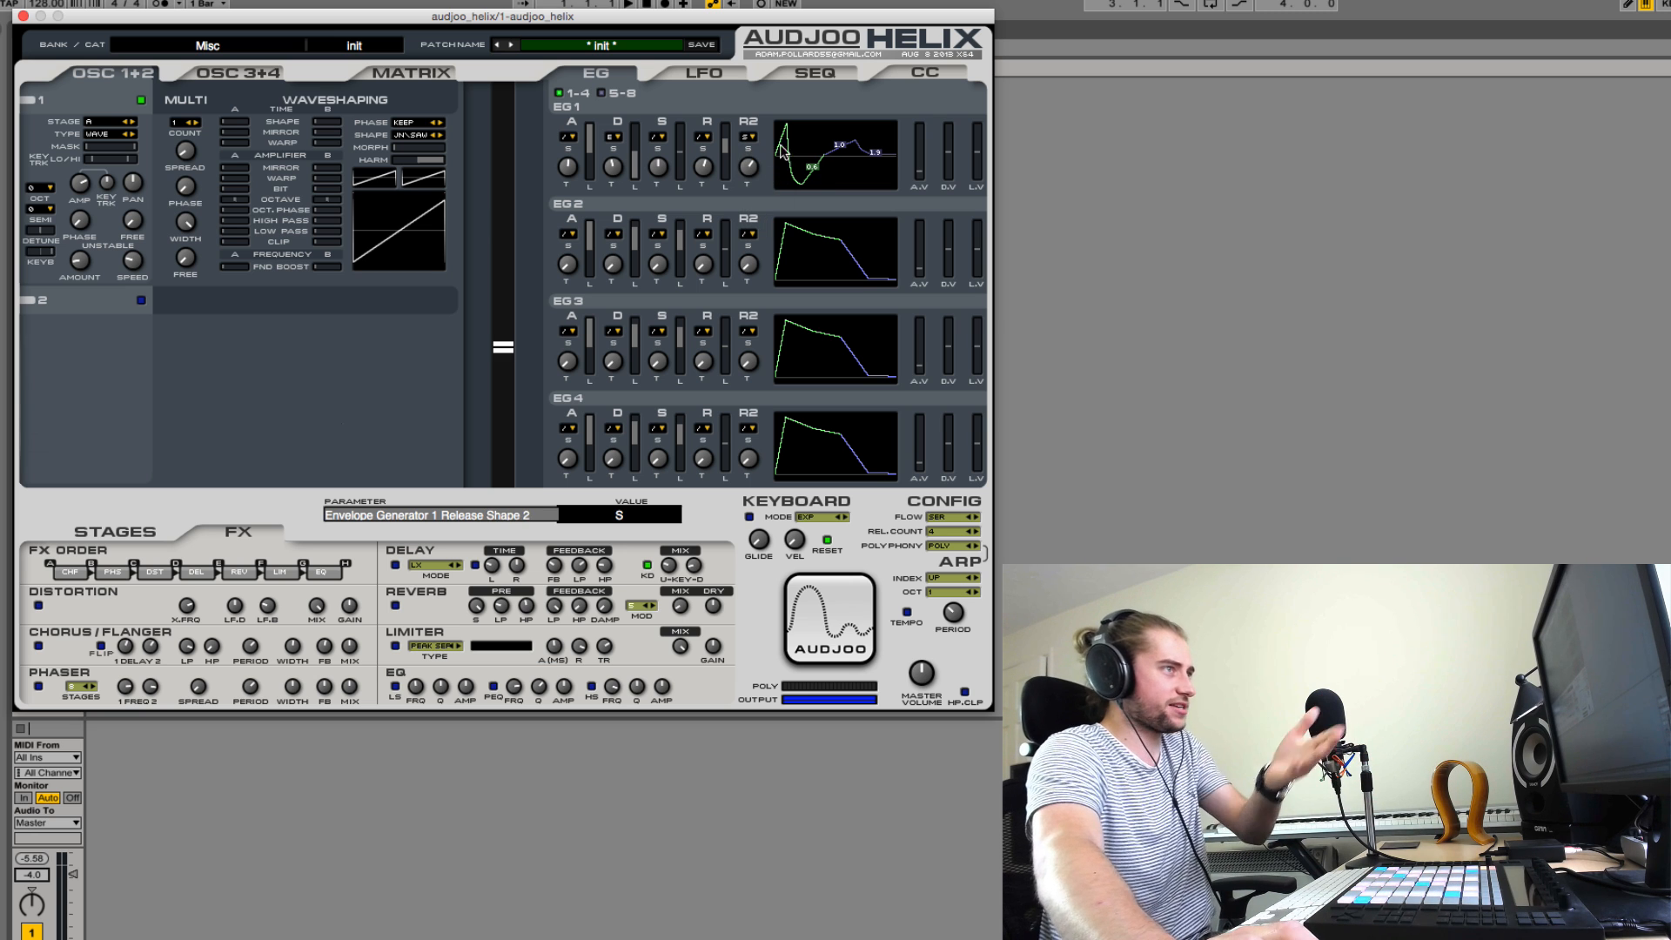
{"action": "left_click", "coordinate": [750, 138]}
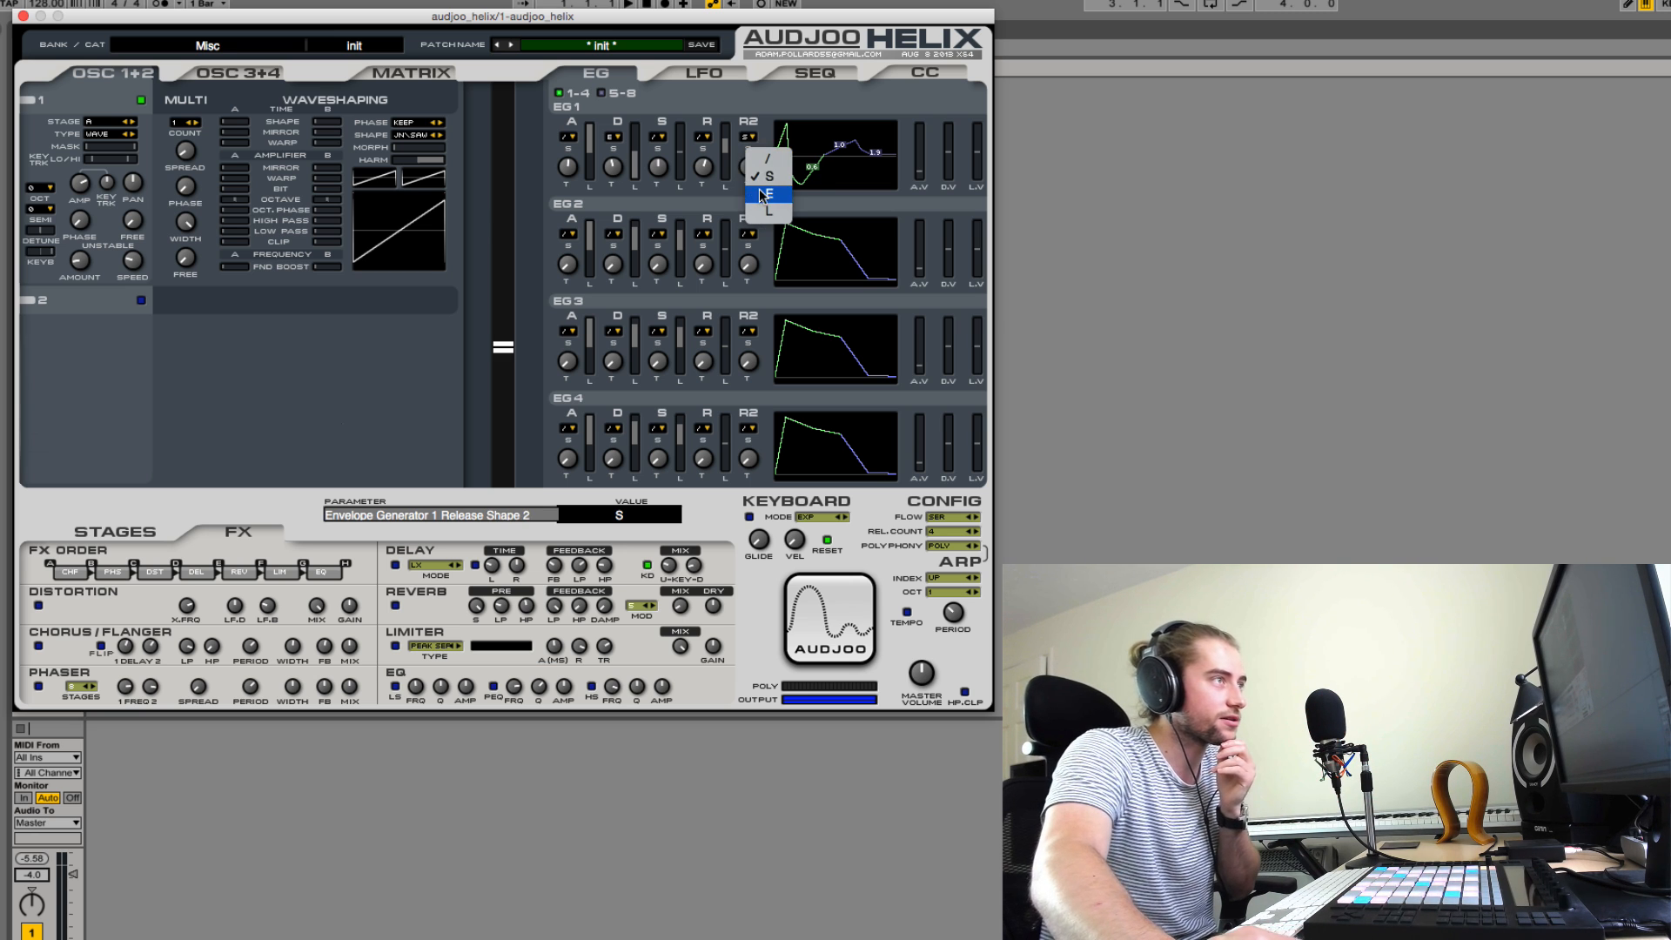
{"action": "left_click", "coordinate": [763, 194]}
{"action": "left_click", "coordinate": [750, 139]}
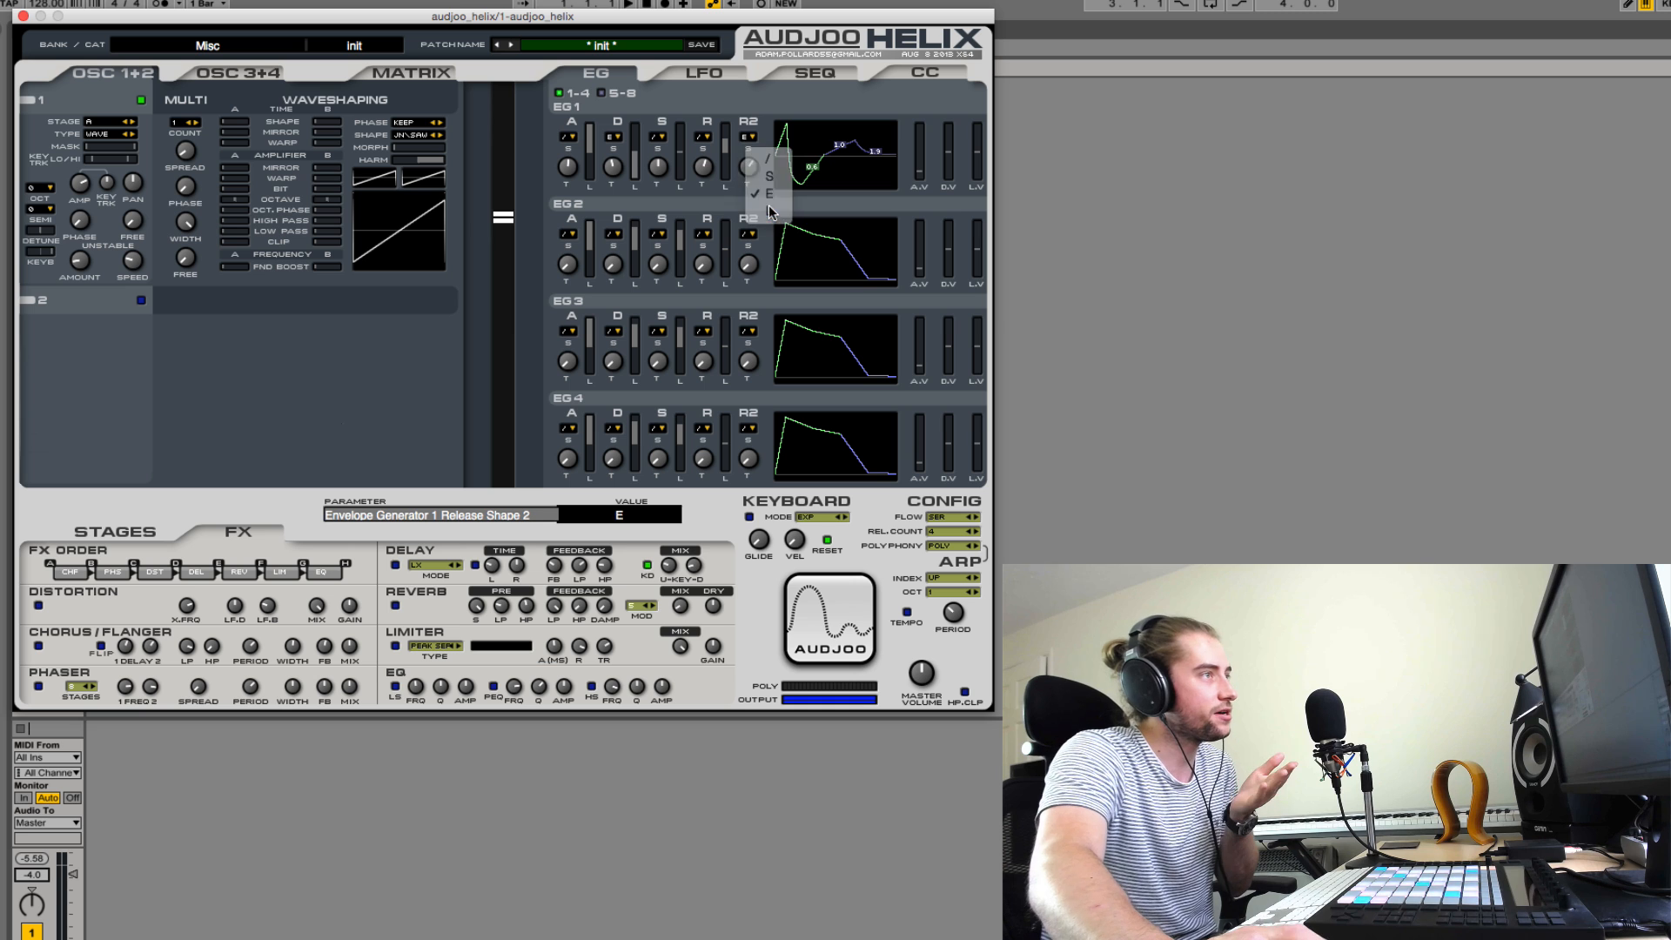
{"action": "left_click", "coordinate": [769, 209]}
{"action": "left_click", "coordinate": [749, 138]}
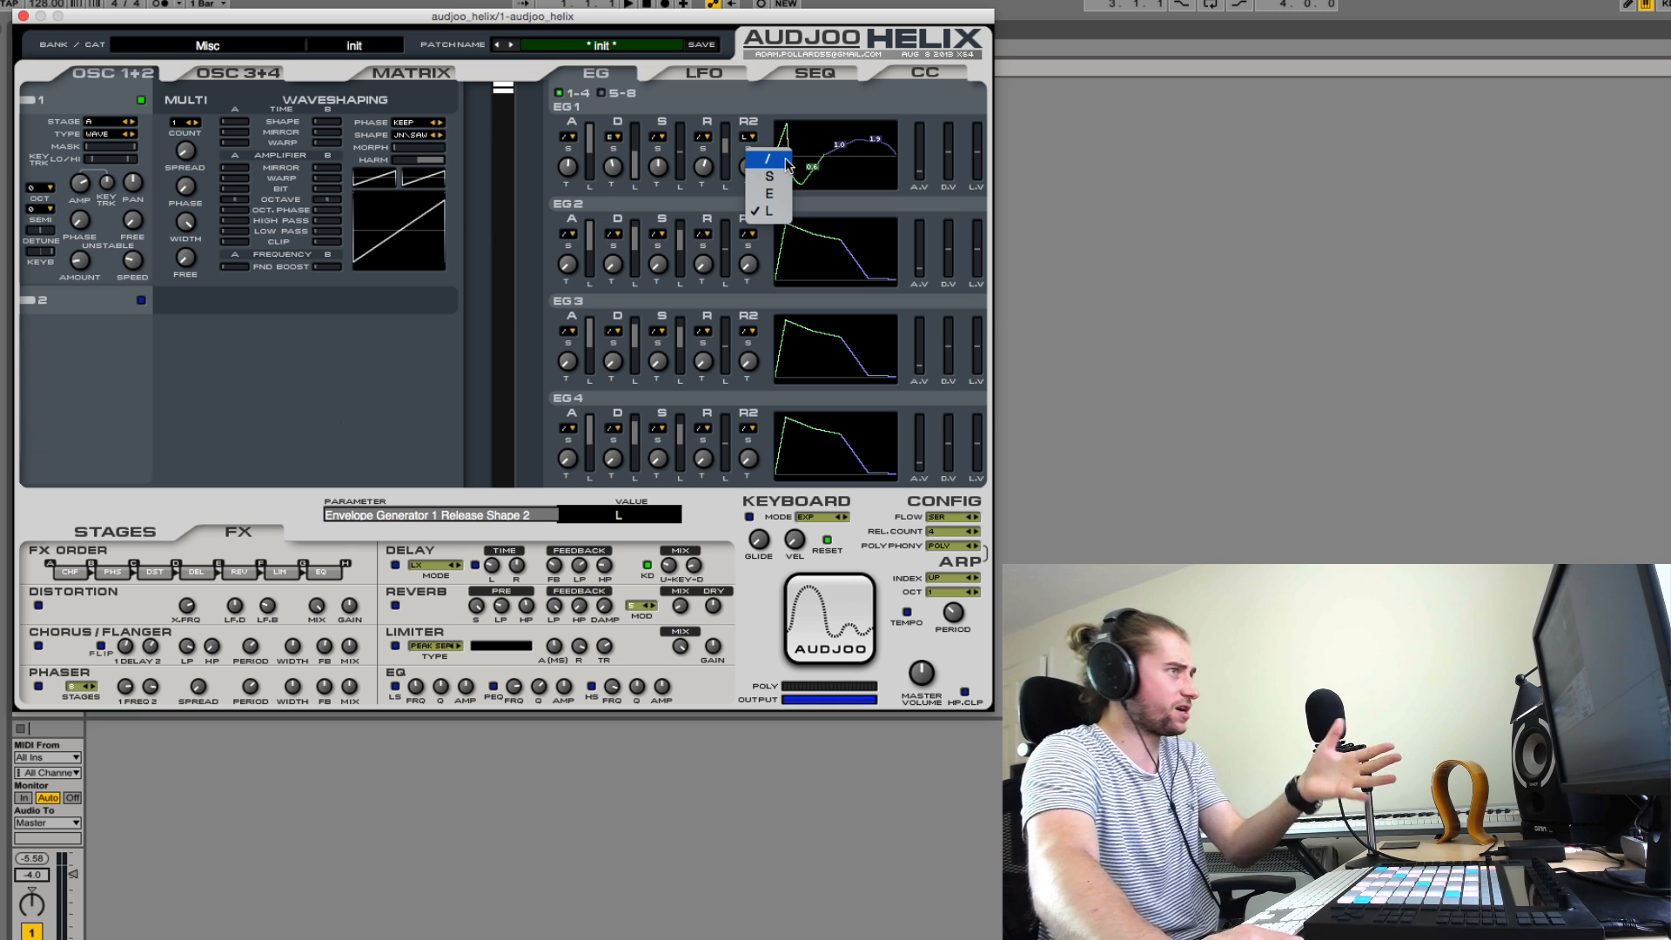
{"action": "left_click", "coordinate": [785, 162]}
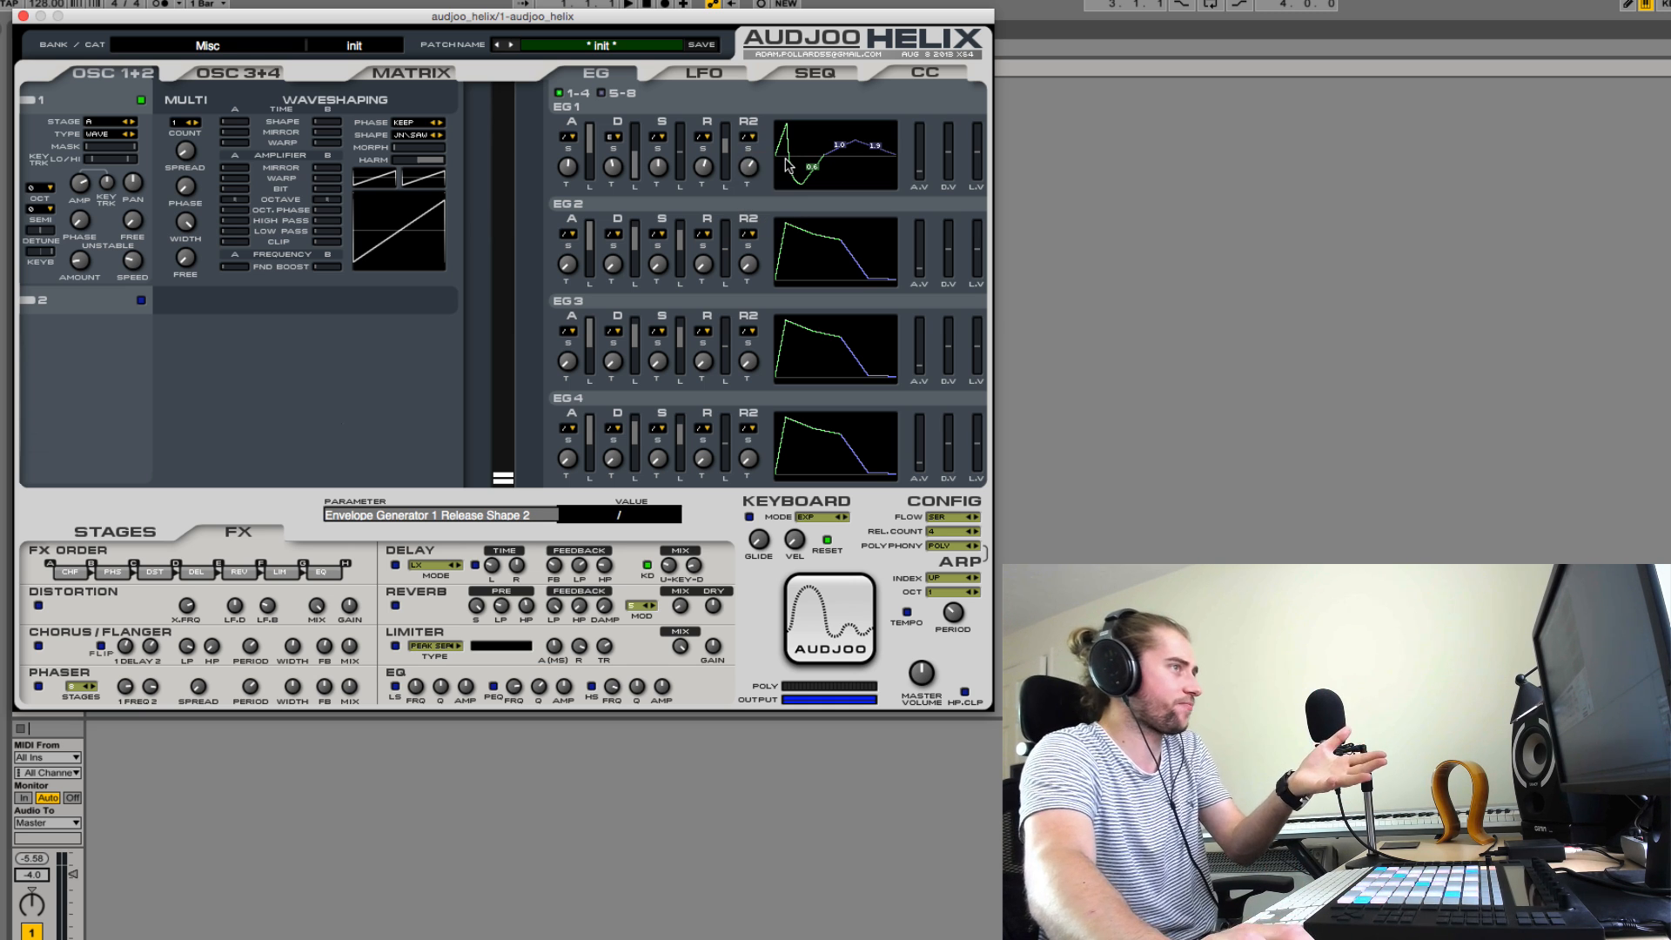
- Raise the release level of EG 1 to 0.950 and set its Release Shape 2 to S
{"action": "left_click_drag", "start_coordinate": [724, 159], "coordinate": [724, 124]}
{"action": "left_click", "coordinate": [745, 132]}
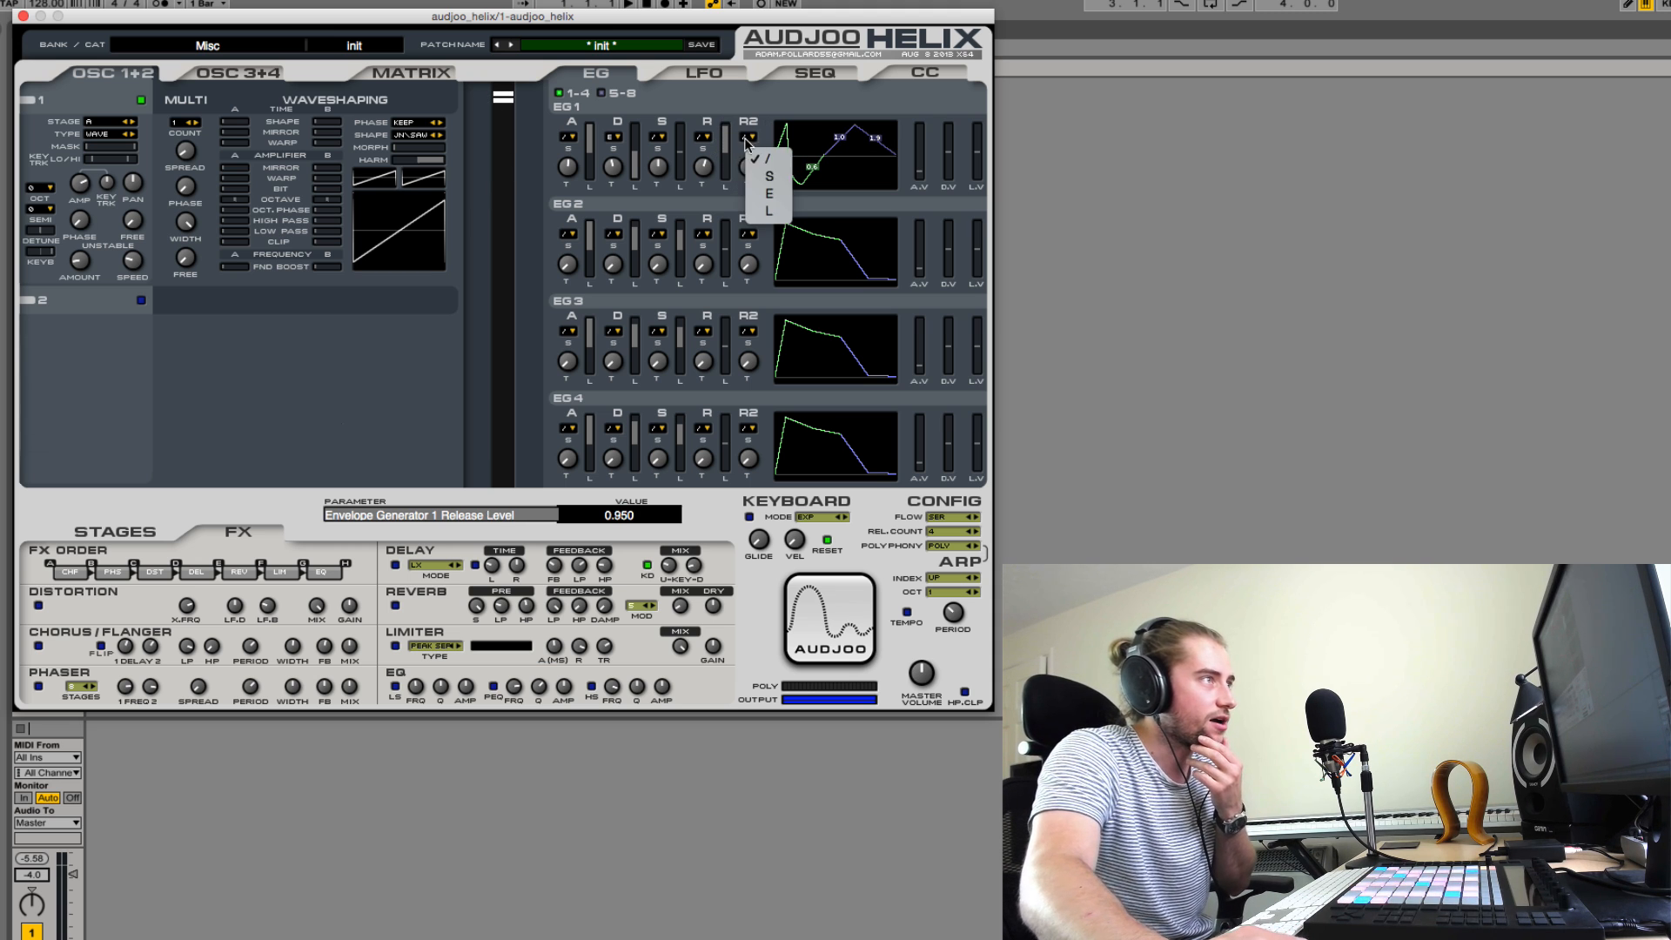
{"action": "left_click", "coordinate": [754, 167]}
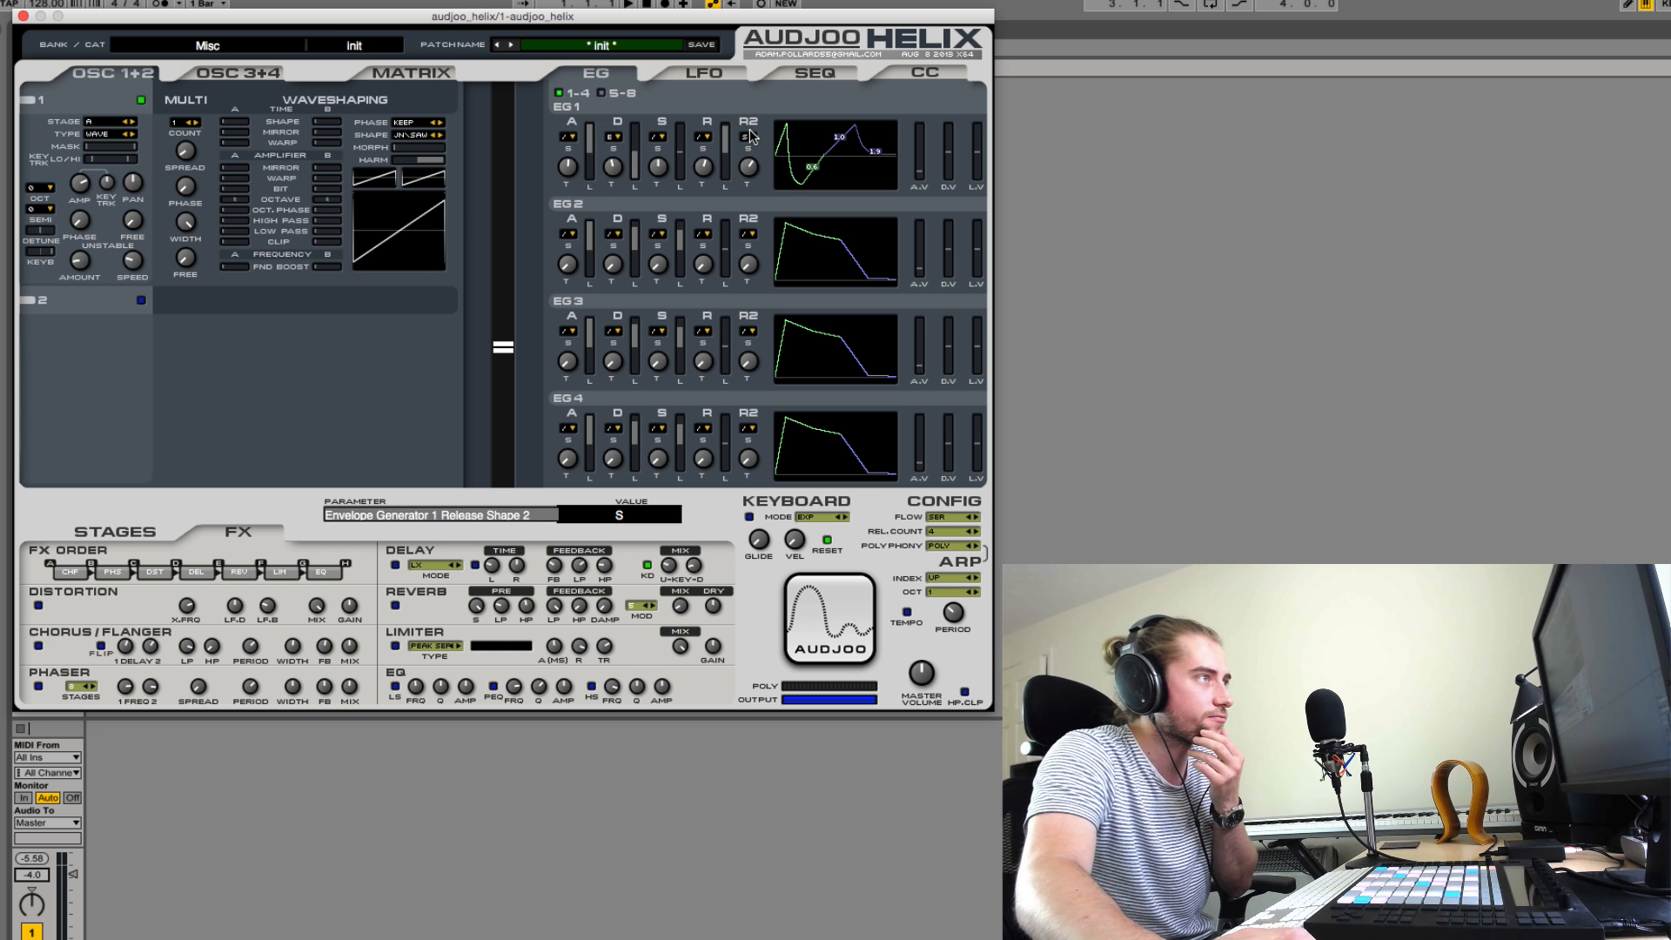
- Try the E curve for Release Shape 2 of EG 1 and change it to L
{"action": "left_click", "coordinate": [748, 137]}
{"action": "left_click", "coordinate": [769, 196]}
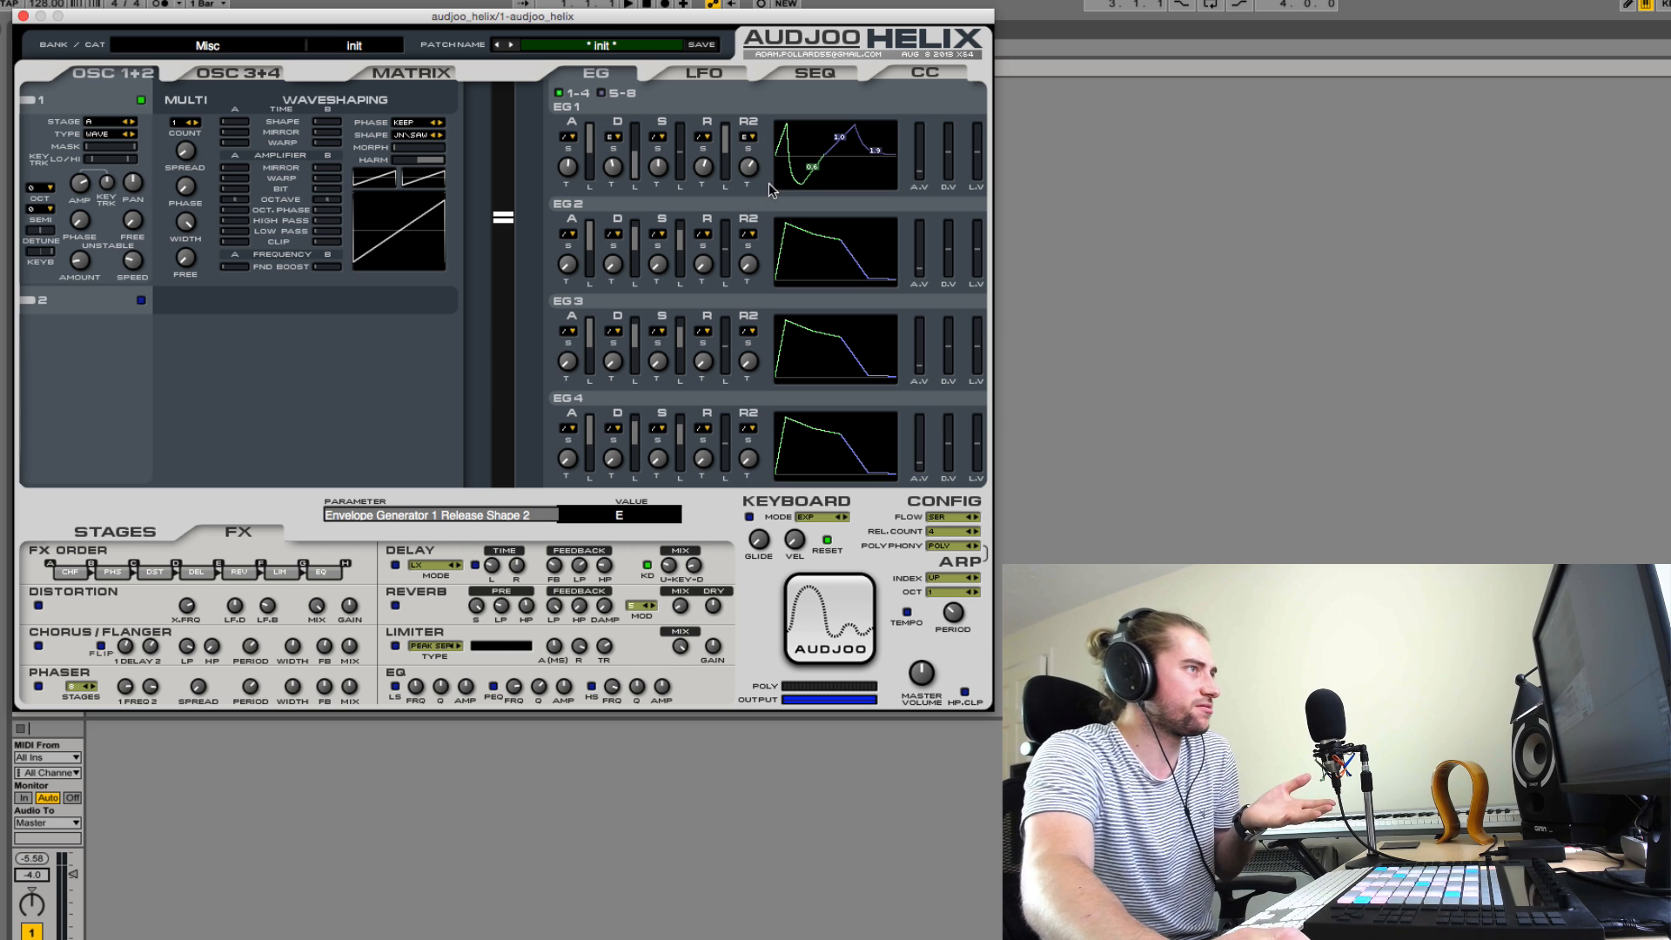
{"action": "left_click", "coordinate": [750, 137]}
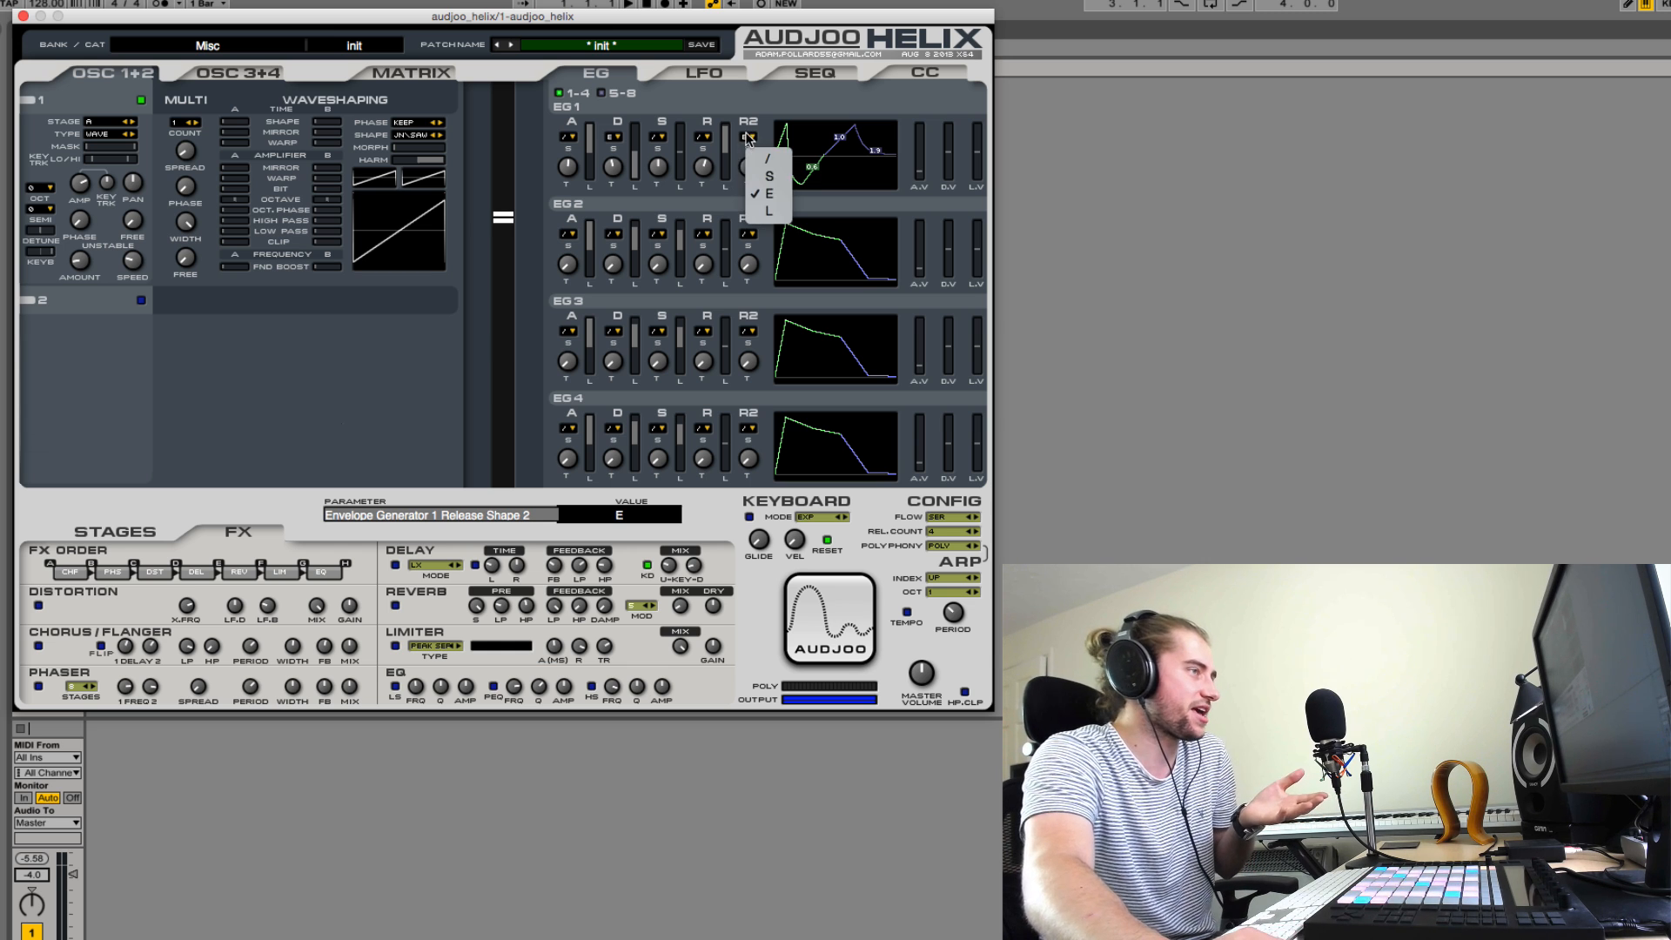
{"action": "left_click", "coordinate": [770, 210]}
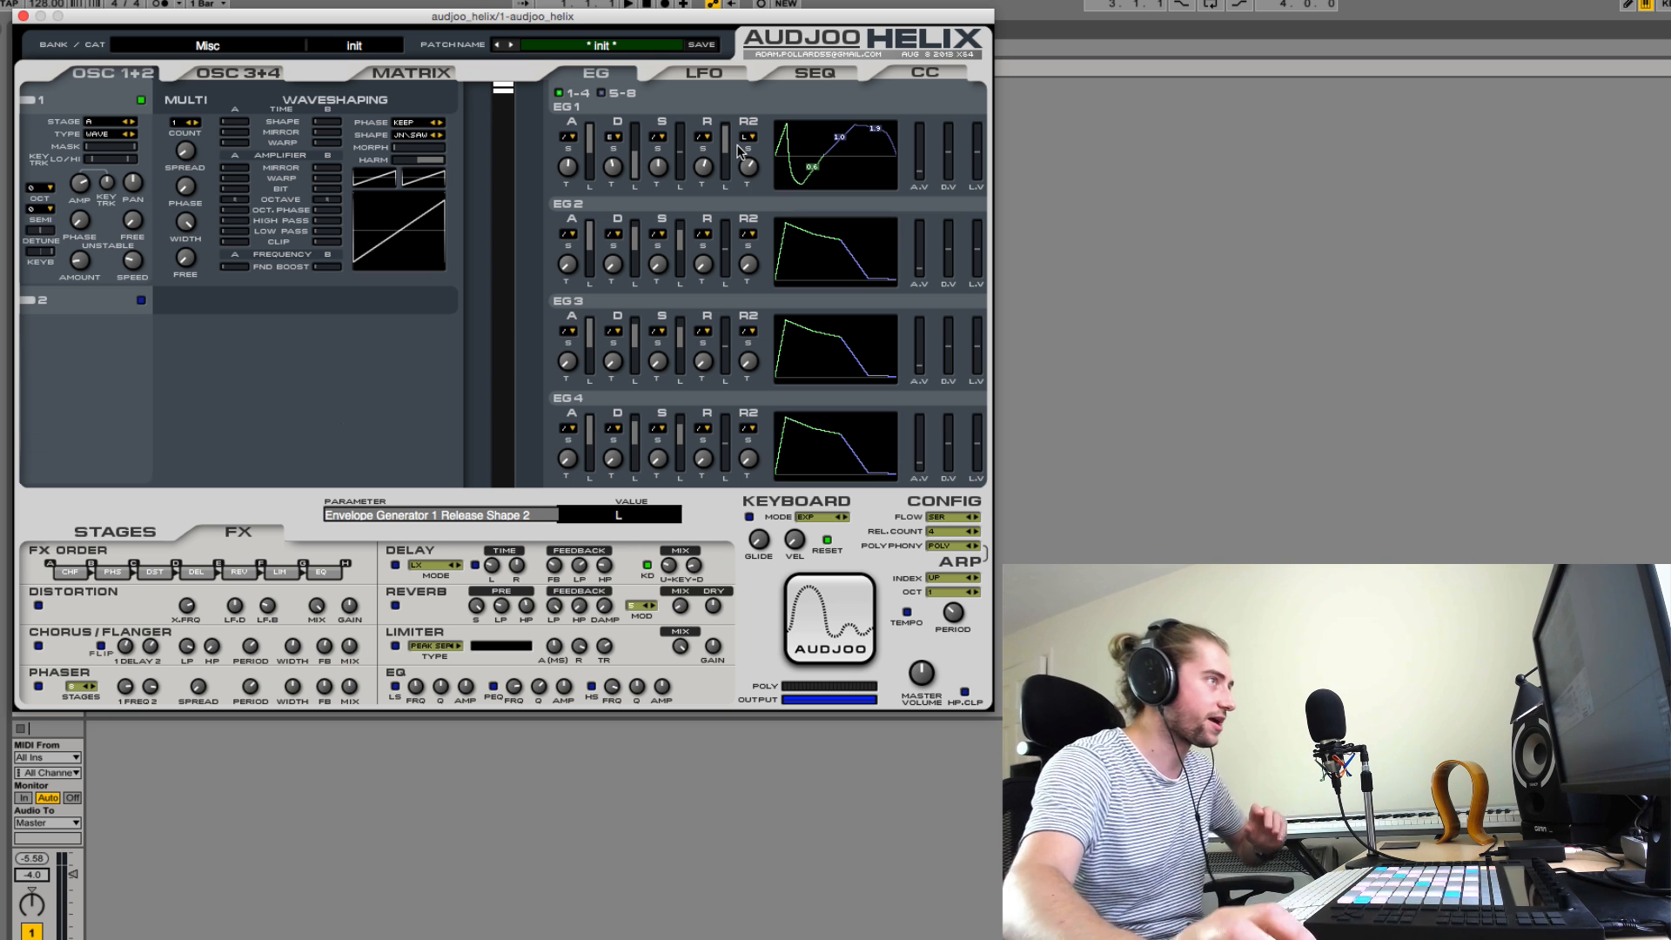
- Set the release, sustain and decay levels of EG 1 to 0
{"action": "left_click_drag", "start_coordinate": [724, 136], "coordinate": [734, 160]}
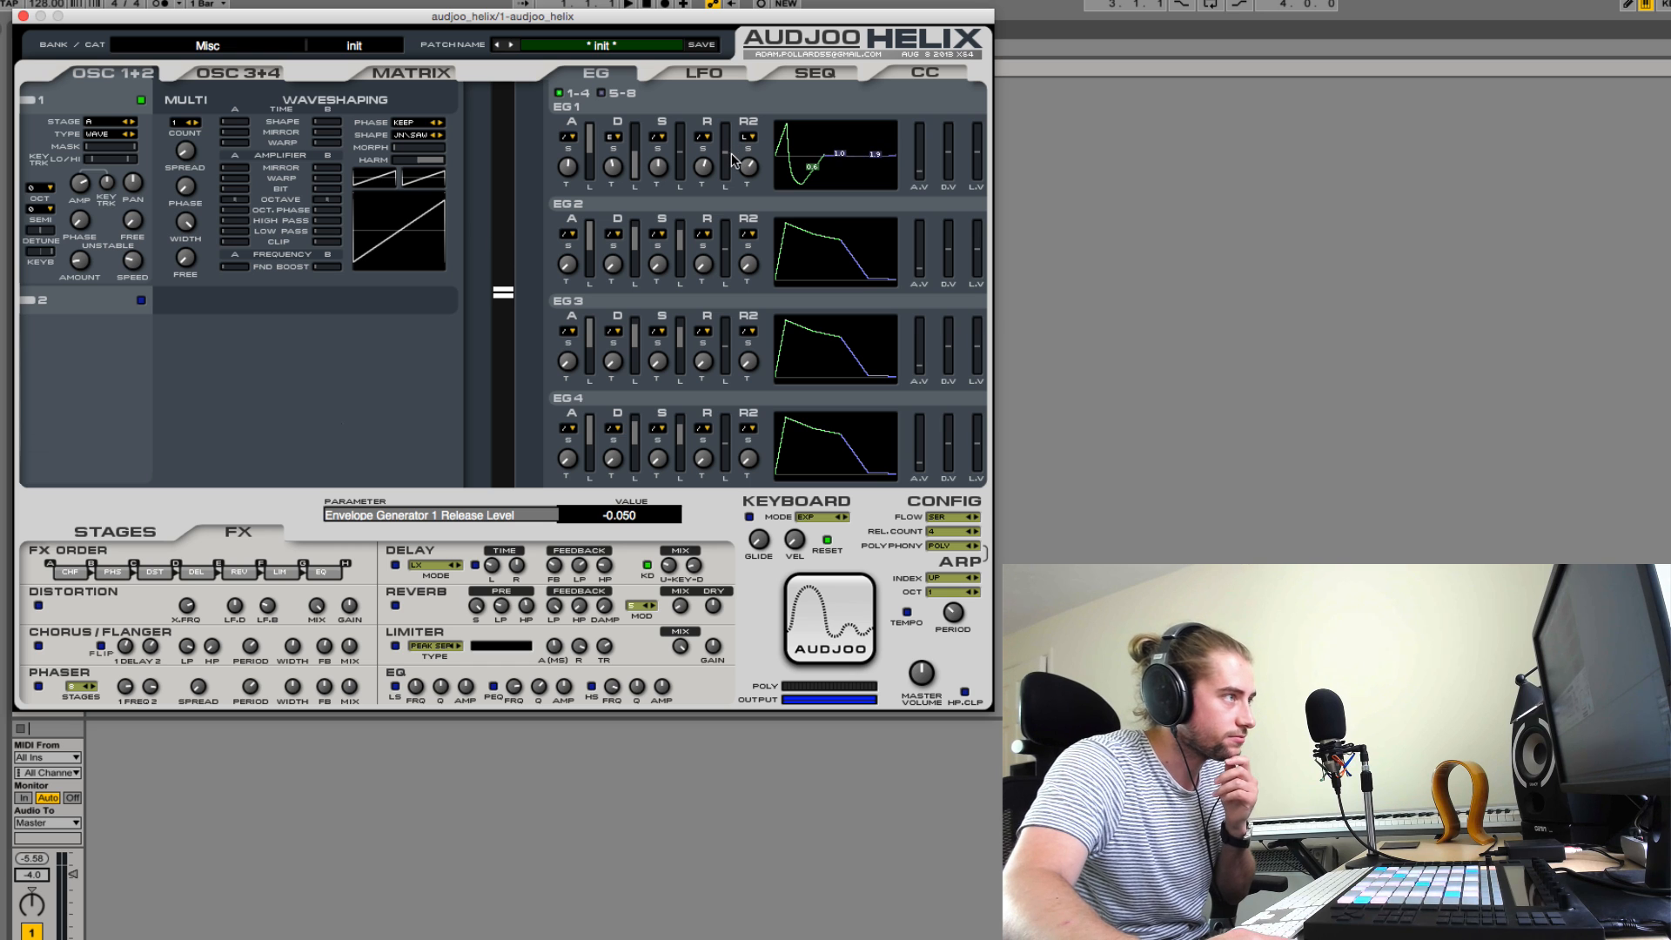
{"action": "left_click", "coordinate": [652, 511]}
{"action": "type", "text": "0"}
{"action": "key", "text": "Return"}
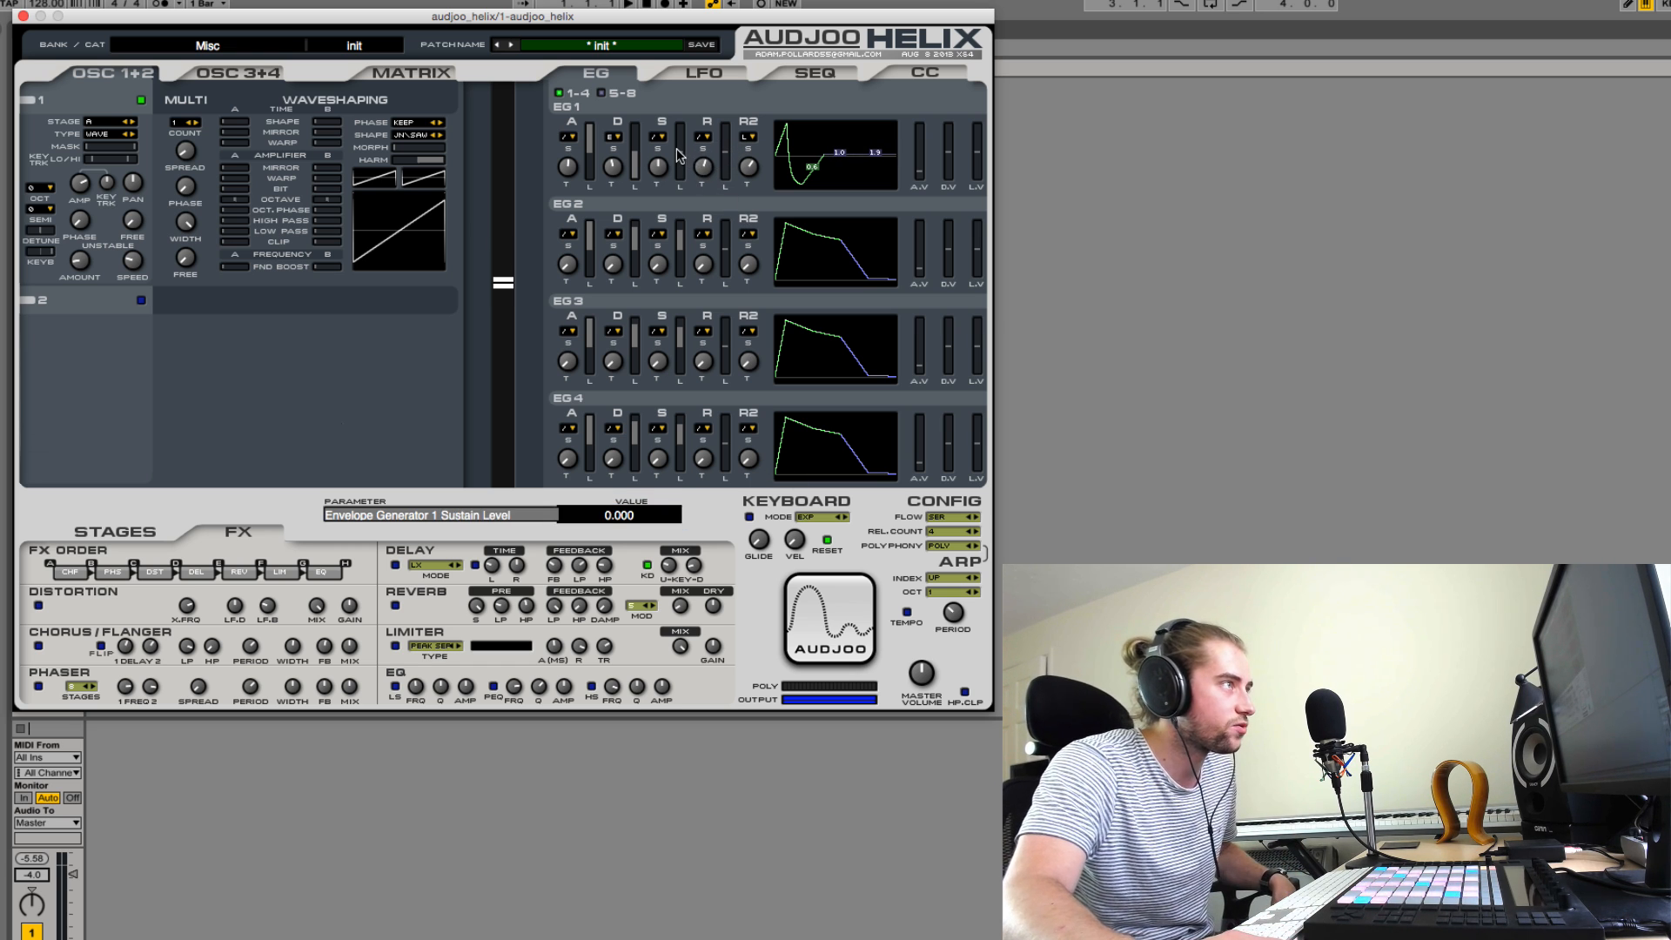
{"action": "left_click", "coordinate": [605, 514]}
{"action": "type", "text": "0"}
{"action": "key", "text": "Return"}
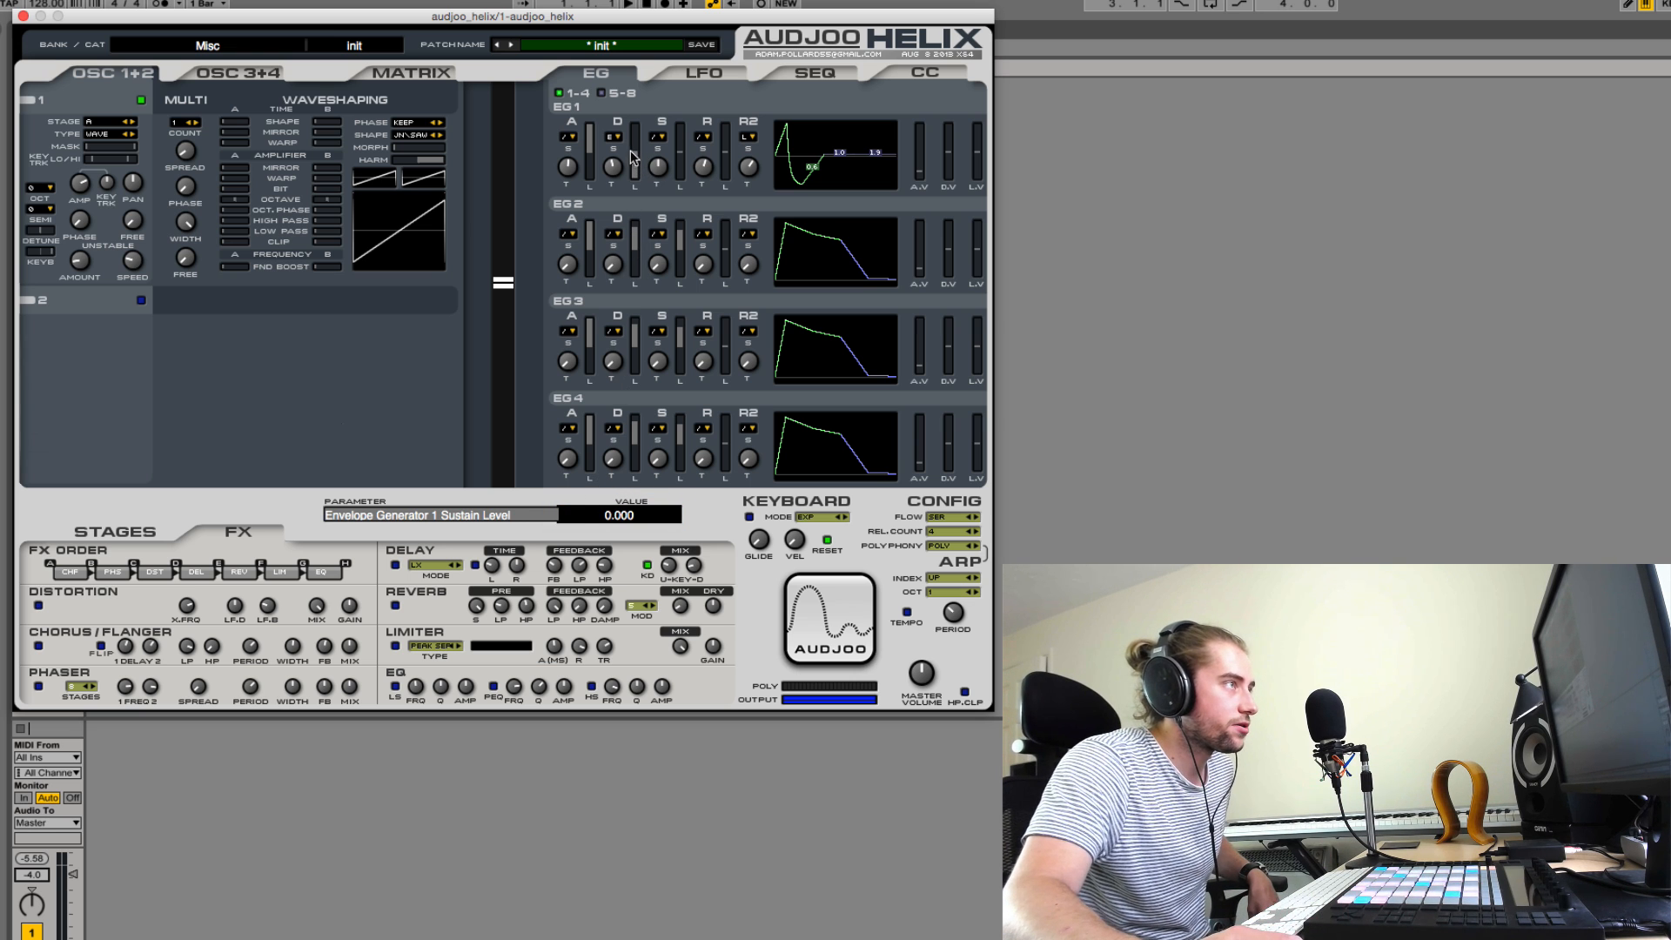
{"action": "left_click", "coordinate": [618, 515]}
{"action": "type", "text": "0"}
{"action": "key", "text": "Return"}
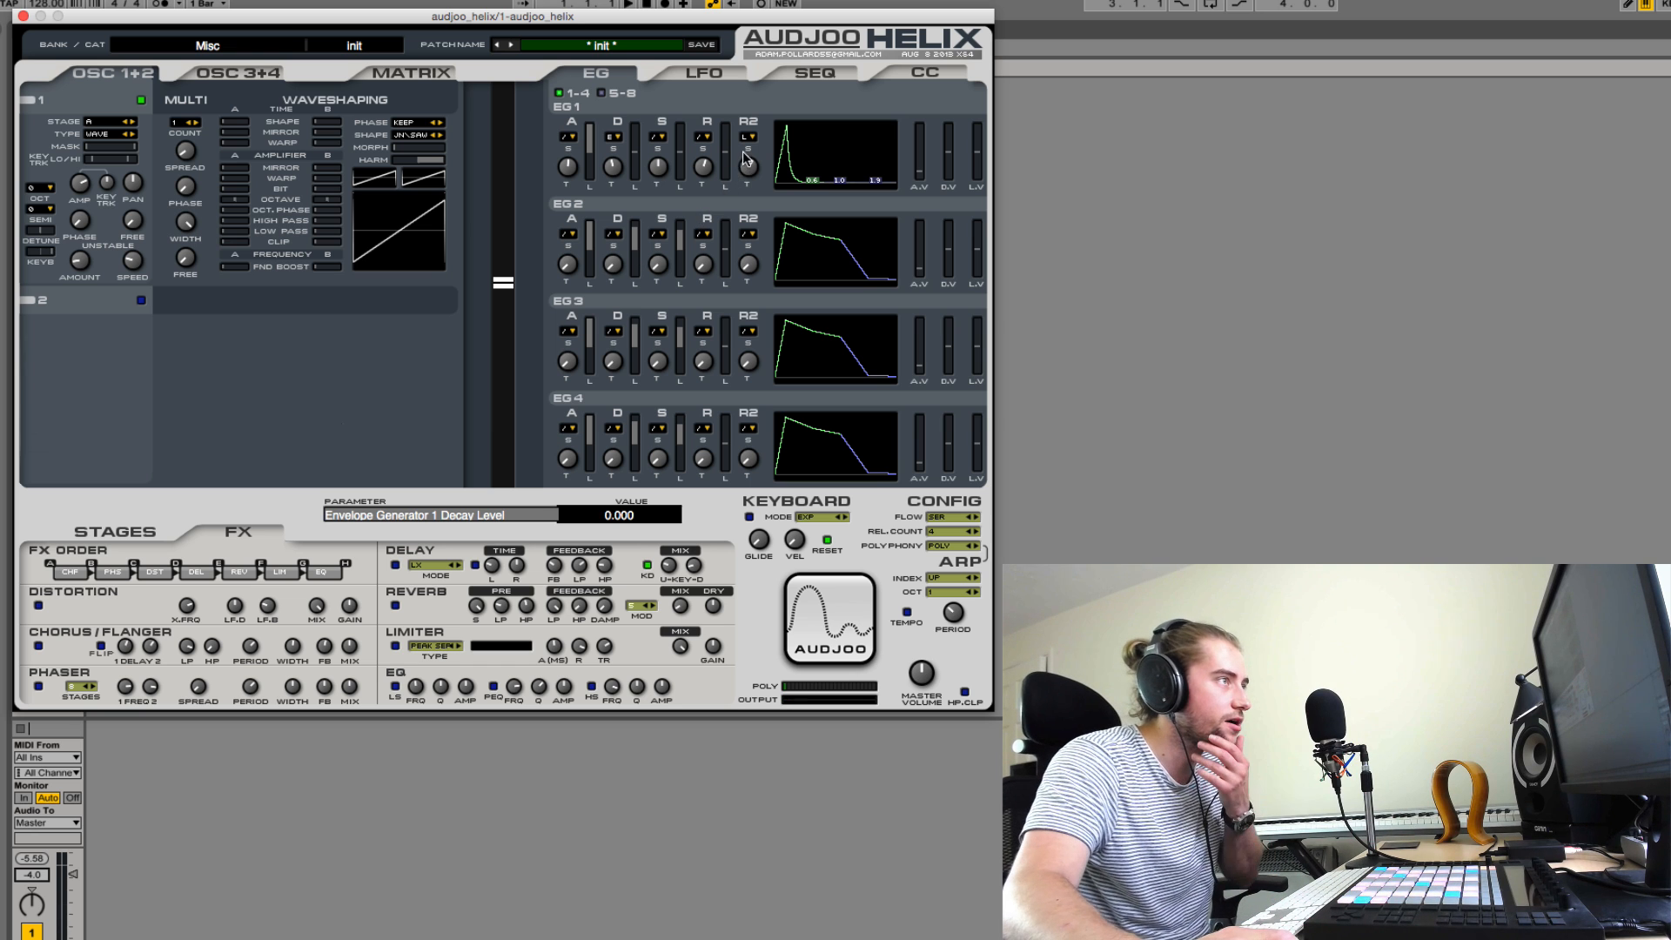
- Adjust the times of EG 1, with Release Time 1 at 0.014 and attack time at 0.069
{"action": "left_click_drag", "start_coordinate": [746, 158], "coordinate": [722, 336]}
{"action": "mouse_move", "coordinate": [694, 180]}
{"action": "left_mouse_down"}
{"action": "mouse_move", "coordinate": [714, 245]}
{"action": "mouse_move", "coordinate": [722, 175]}
{"action": "left_mouse_up"}
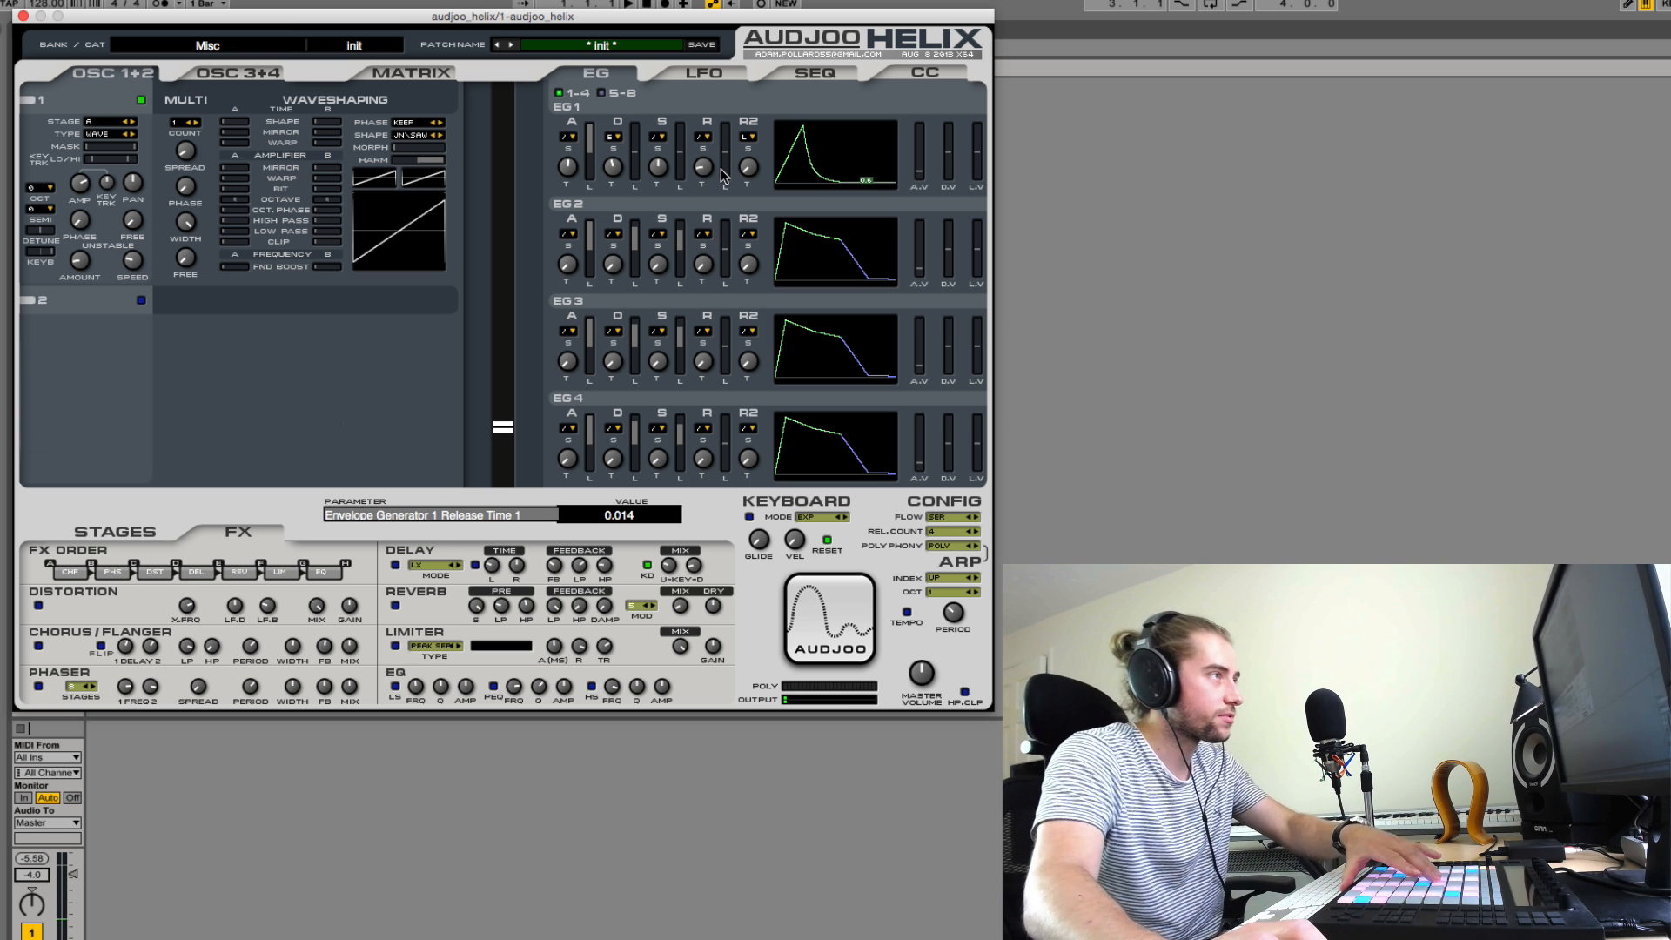
{"action": "left_click_drag", "start_coordinate": [573, 178], "coordinate": [573, 193]}
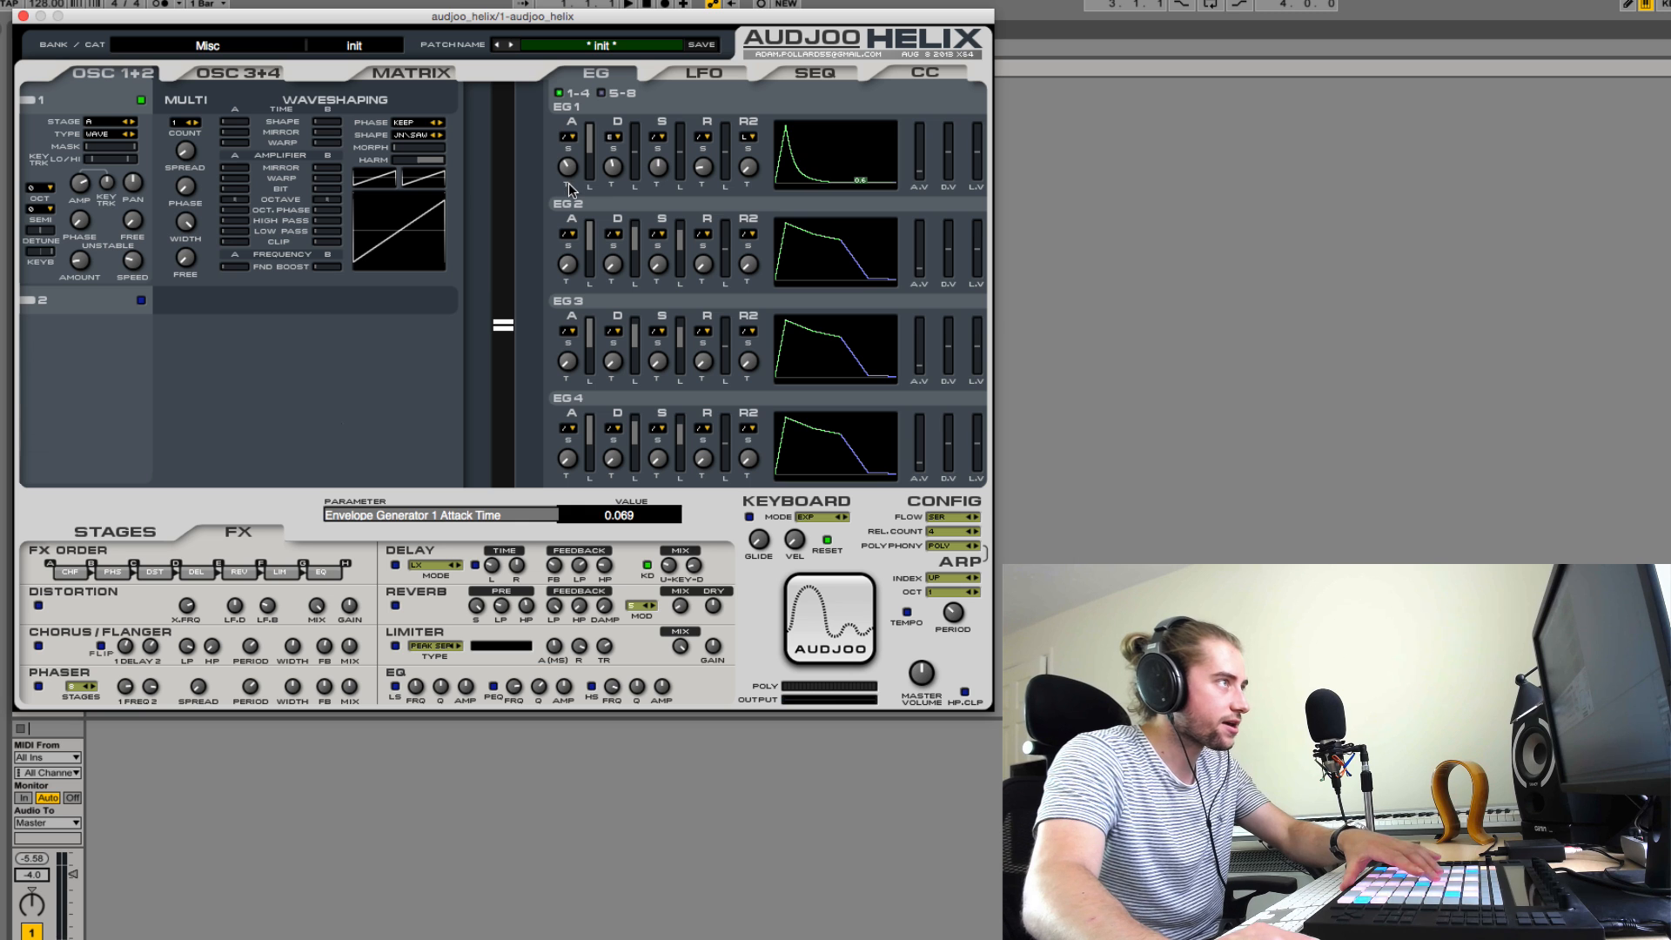
- Compare the S, E and L curves for the attack shape of EG 1 and settle on S
{"action": "left_click", "coordinate": [568, 136]}
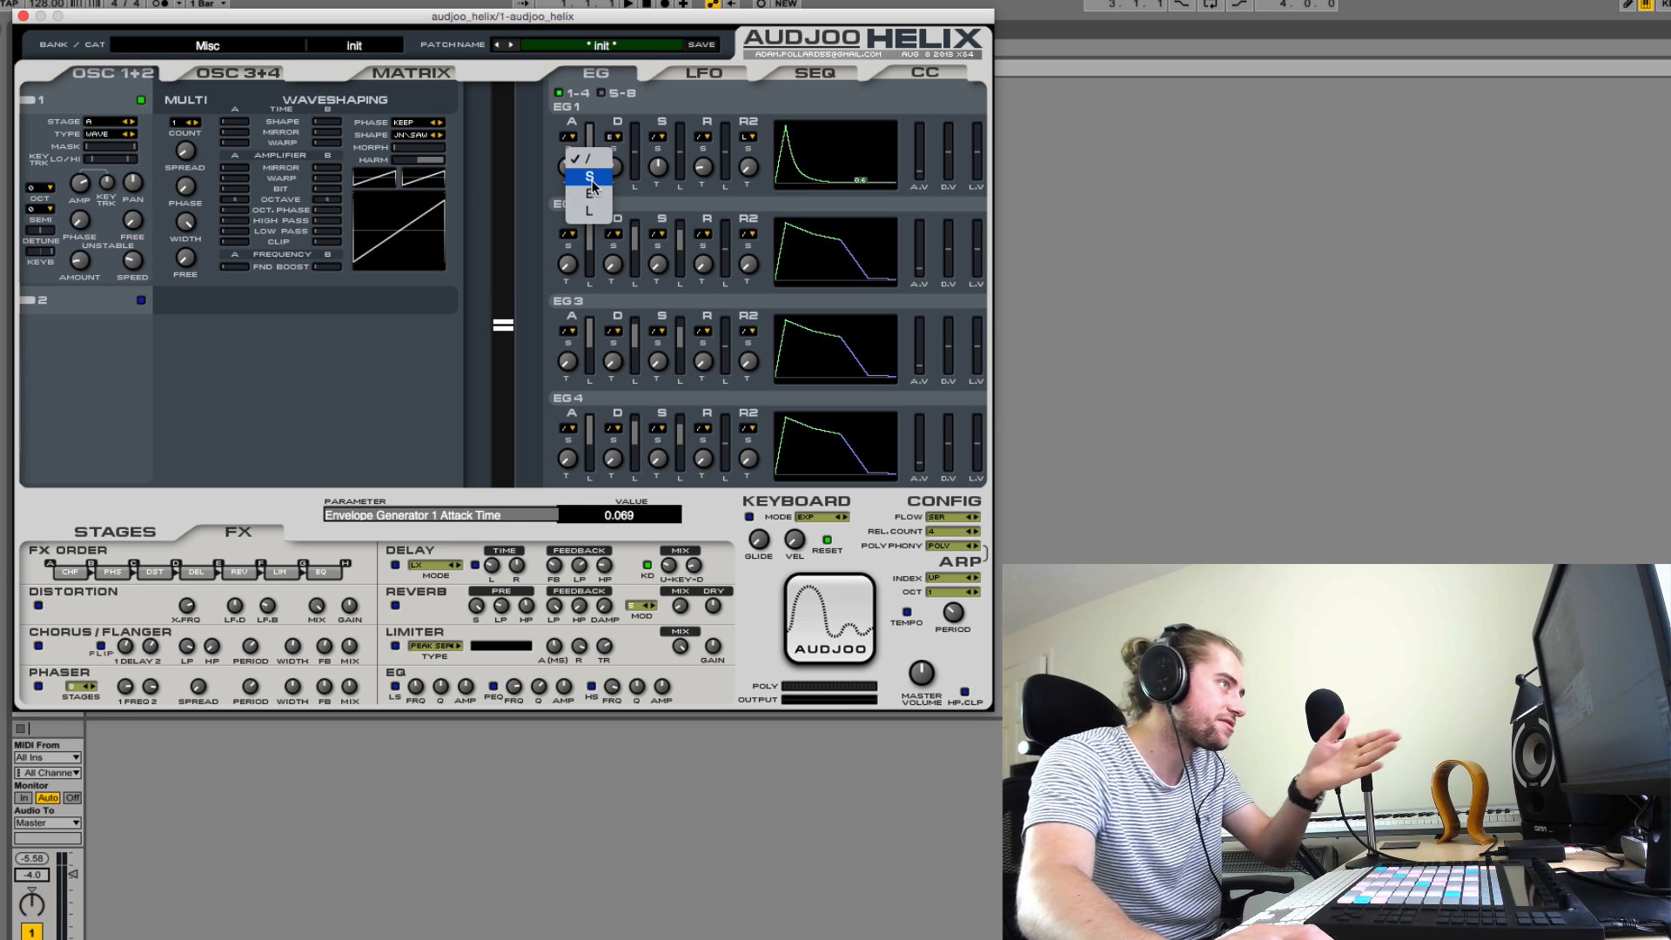
{"action": "left_click", "coordinate": [592, 180]}
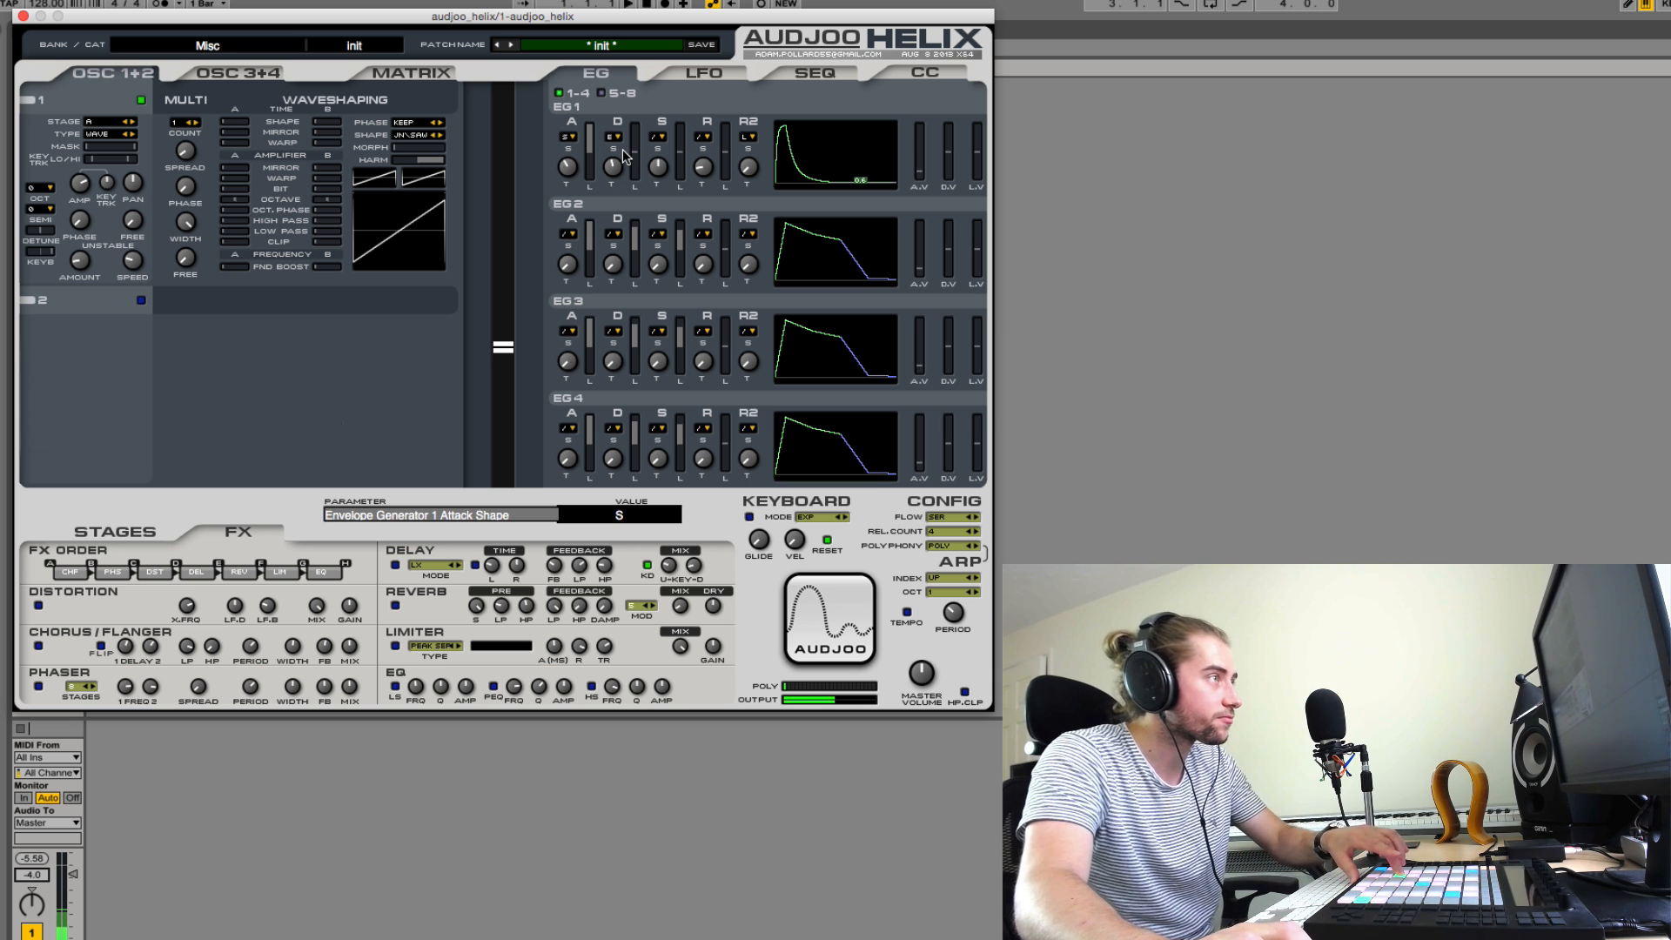
{"action": "left_click", "coordinate": [570, 137]}
{"action": "left_click", "coordinate": [583, 194]}
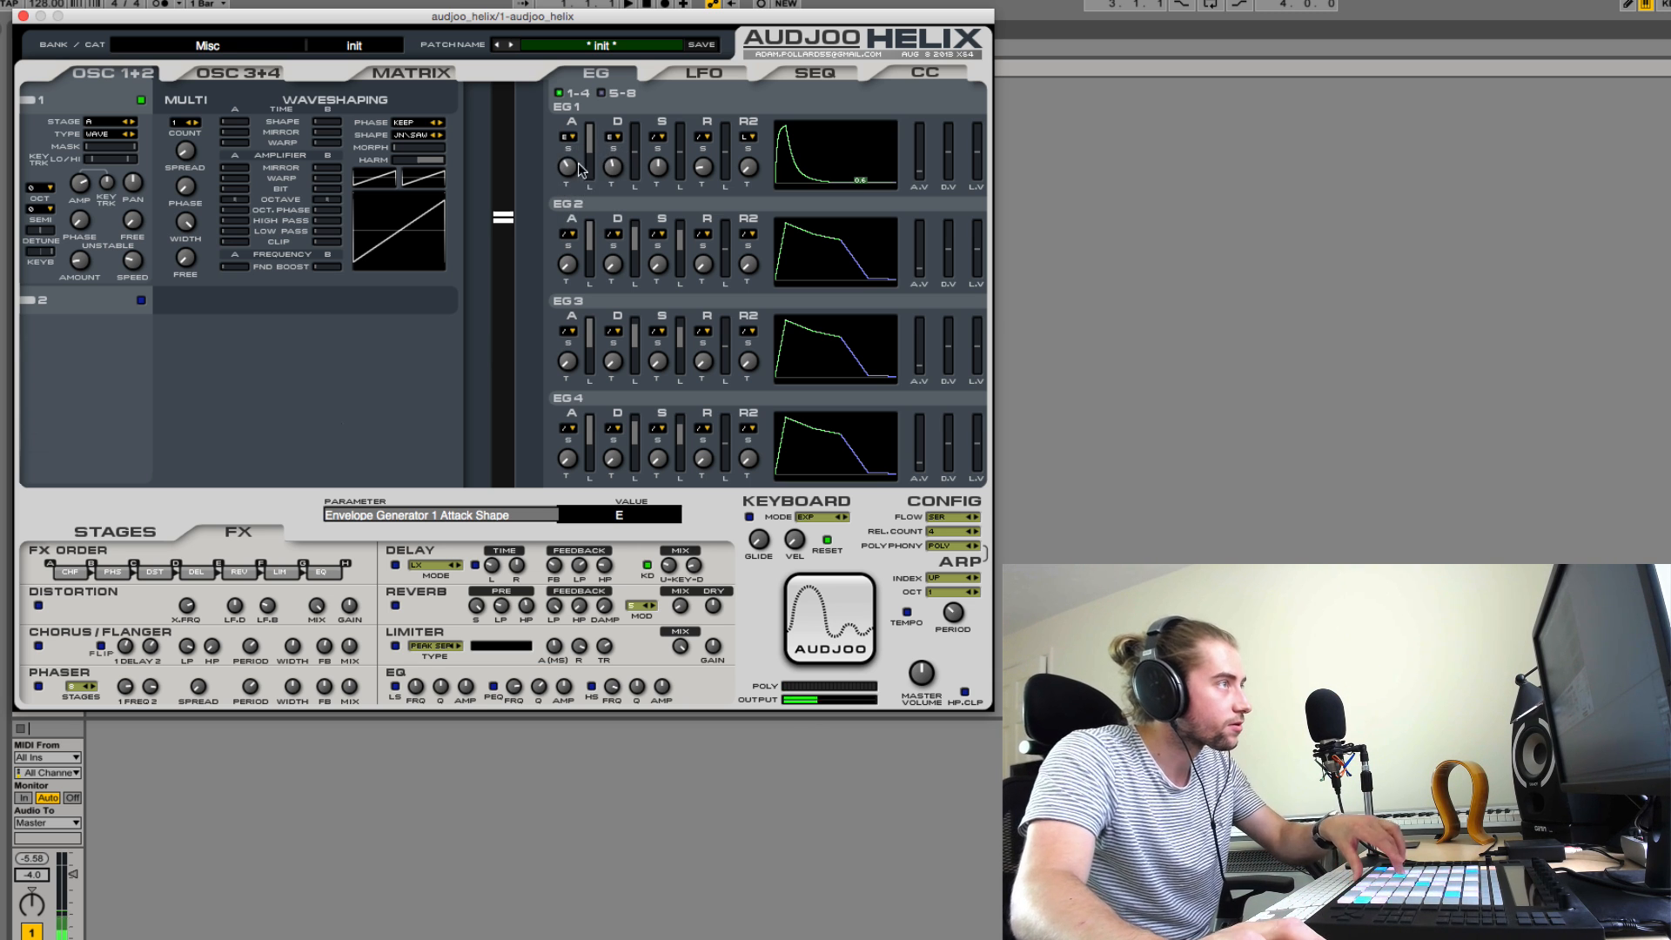
{"action": "left_click", "coordinate": [570, 137]}
{"action": "left_click", "coordinate": [583, 210]}
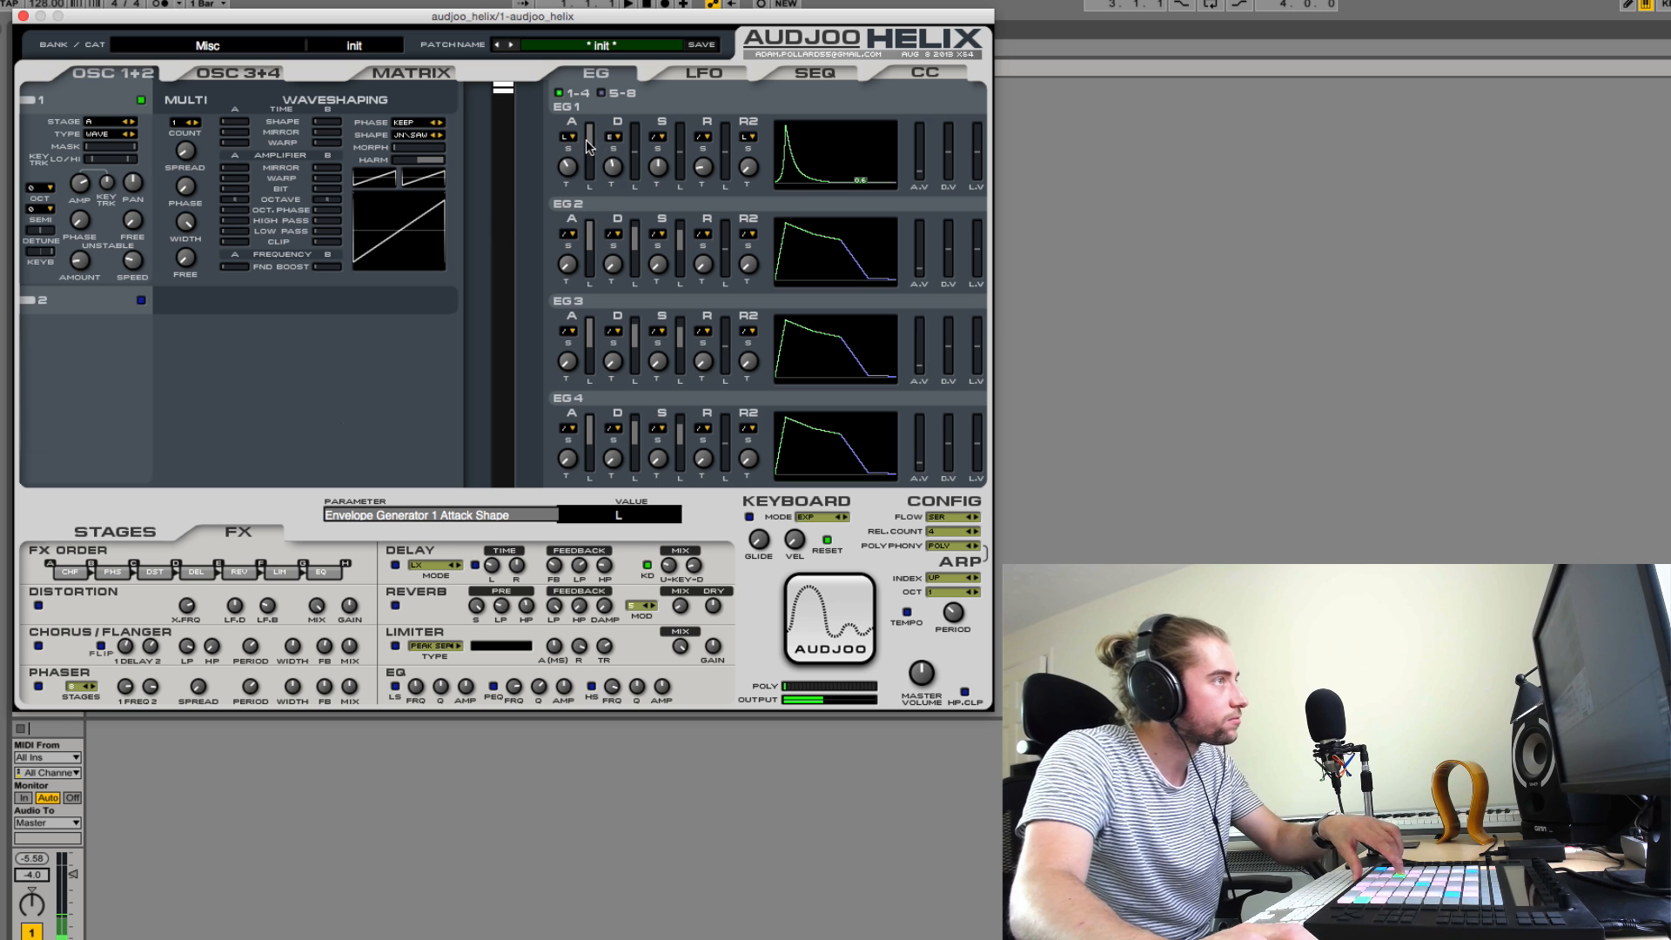
{"action": "left_click", "coordinate": [570, 137]}
{"action": "left_click", "coordinate": [578, 176]}
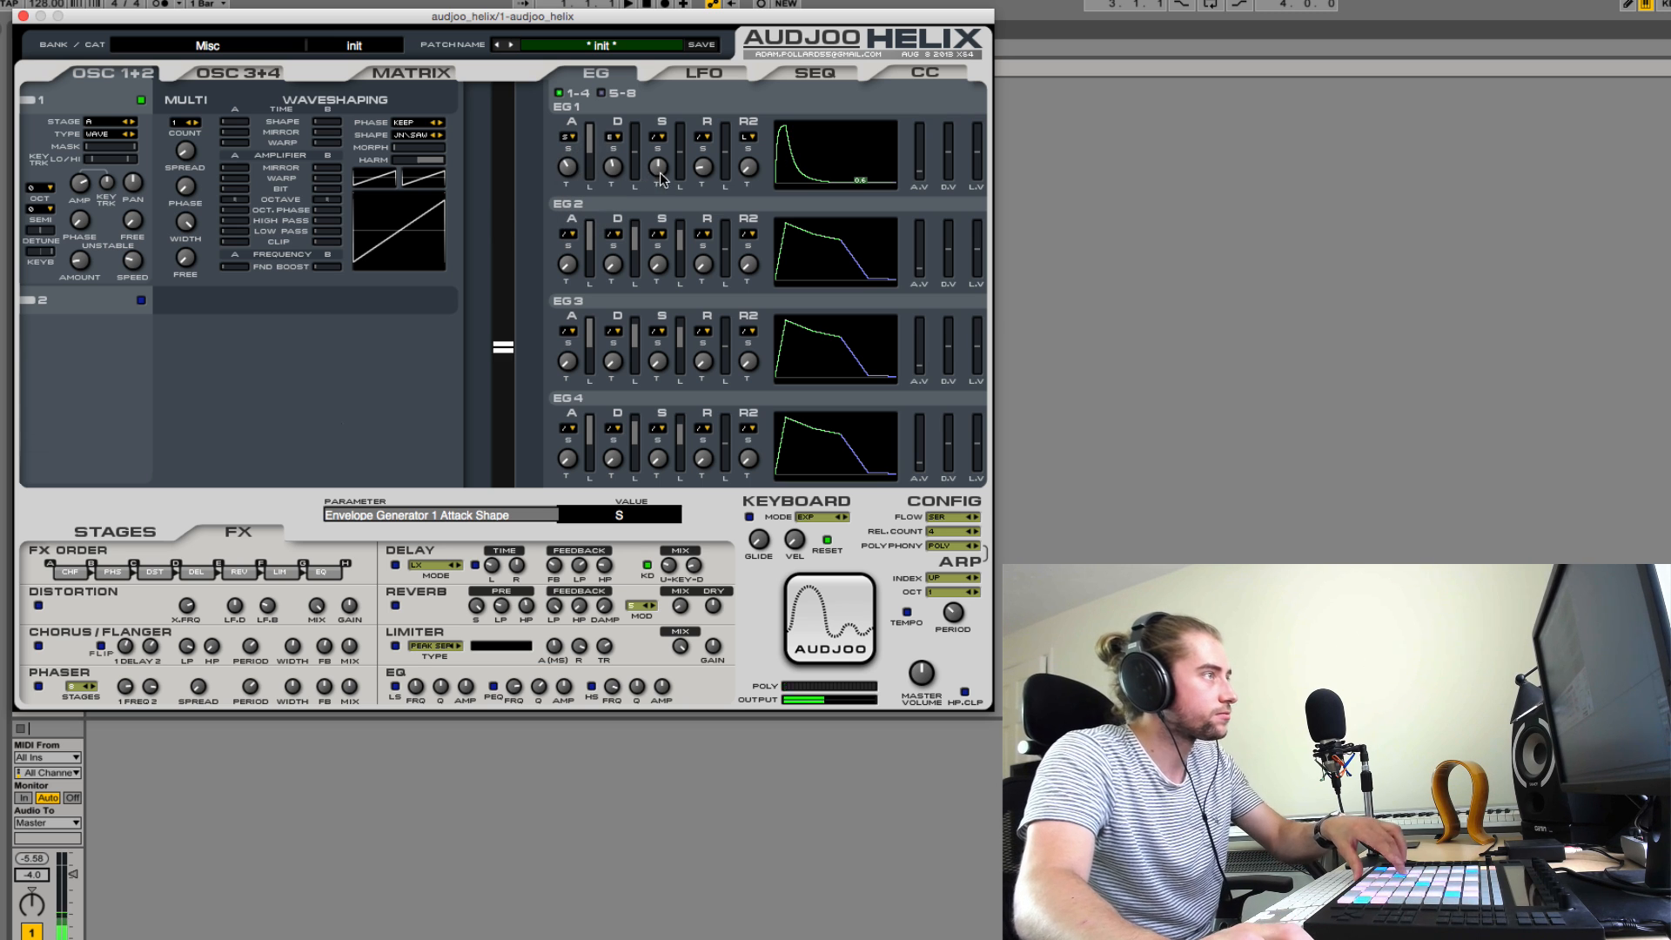
- Set the decay shape of EG 1 to S and shorten its attack time to 0.011
{"action": "left_click", "coordinate": [614, 138]}
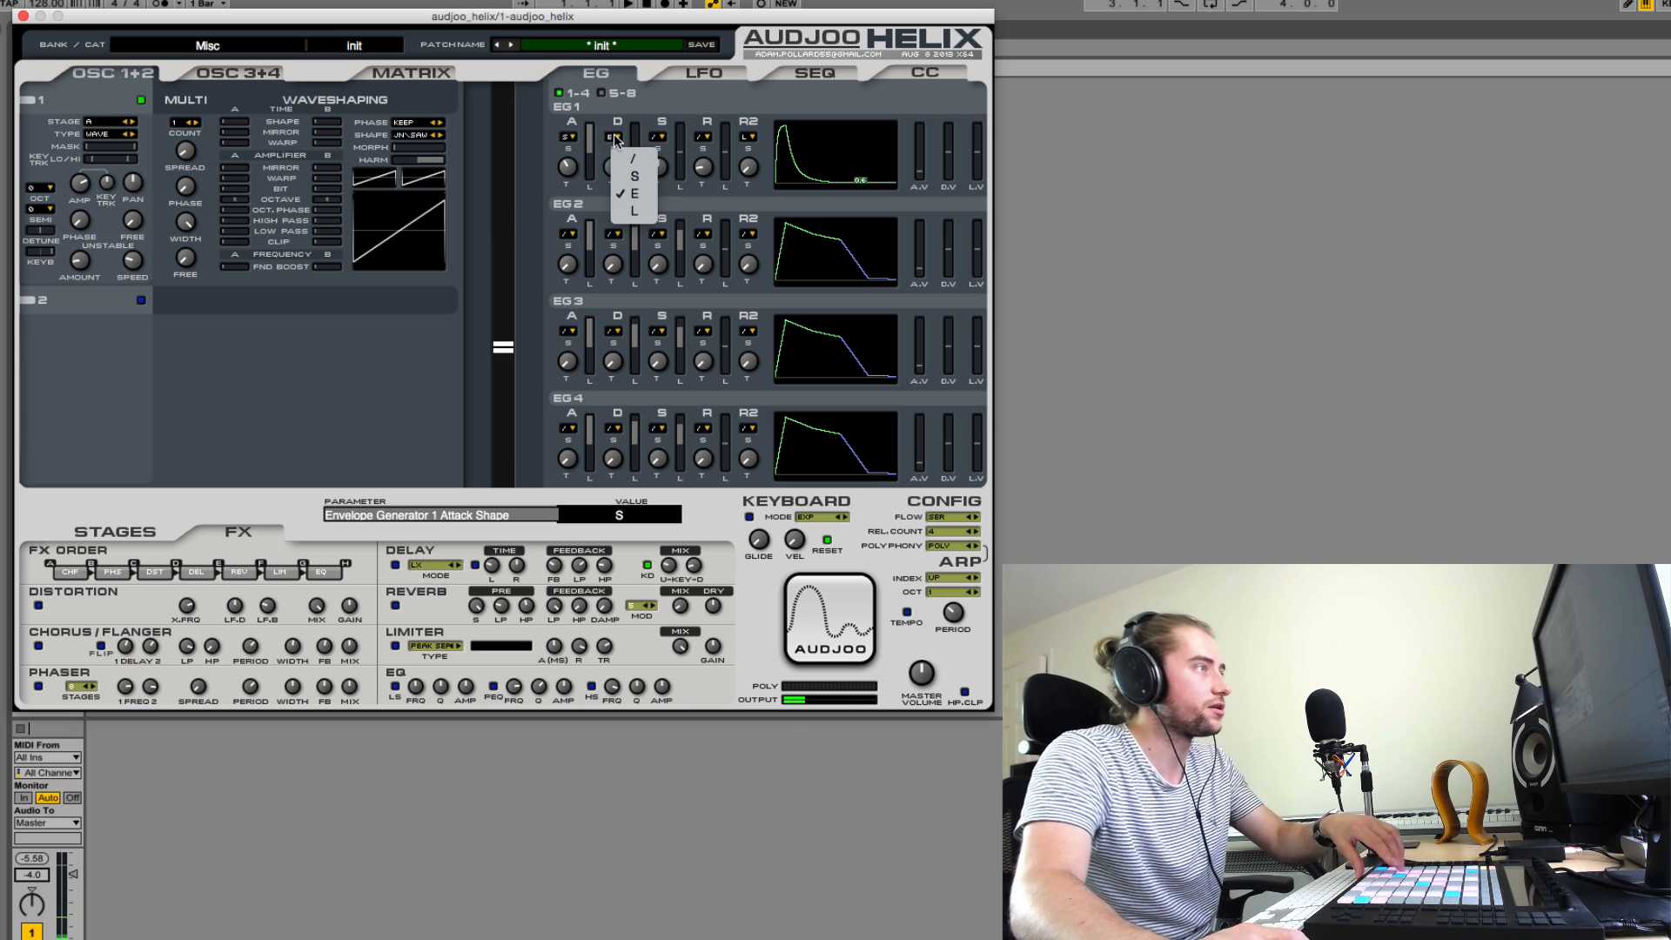
{"action": "left_click", "coordinate": [623, 176]}
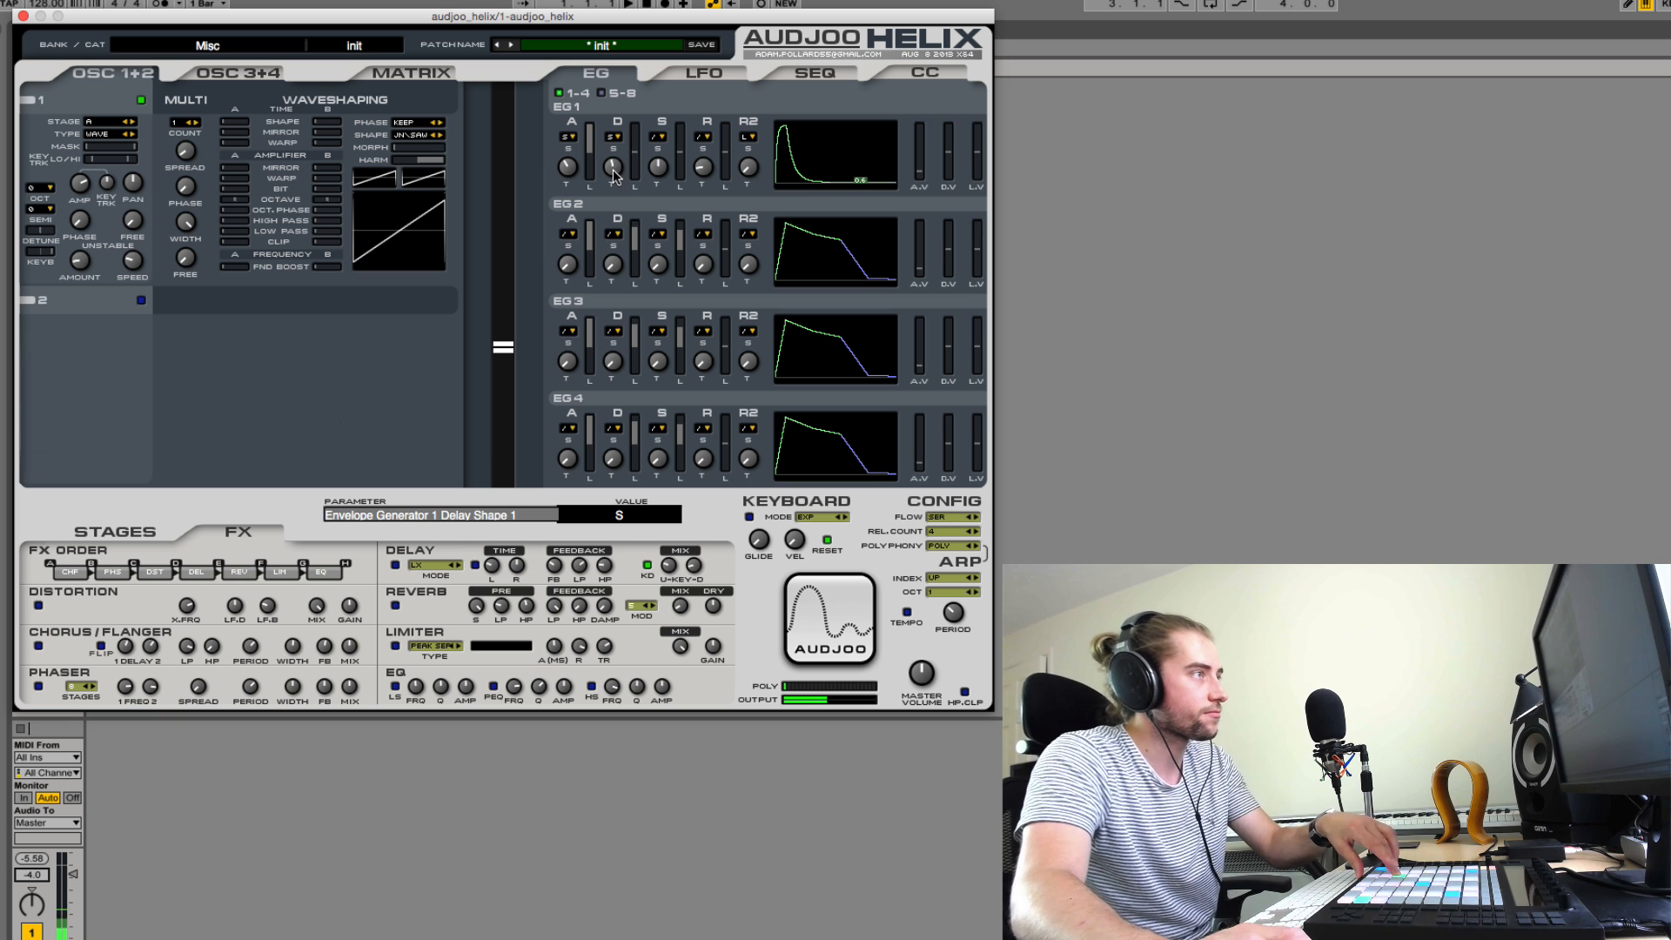
{"action": "left_click_drag", "start_coordinate": [612, 166], "coordinate": [566, 182]}
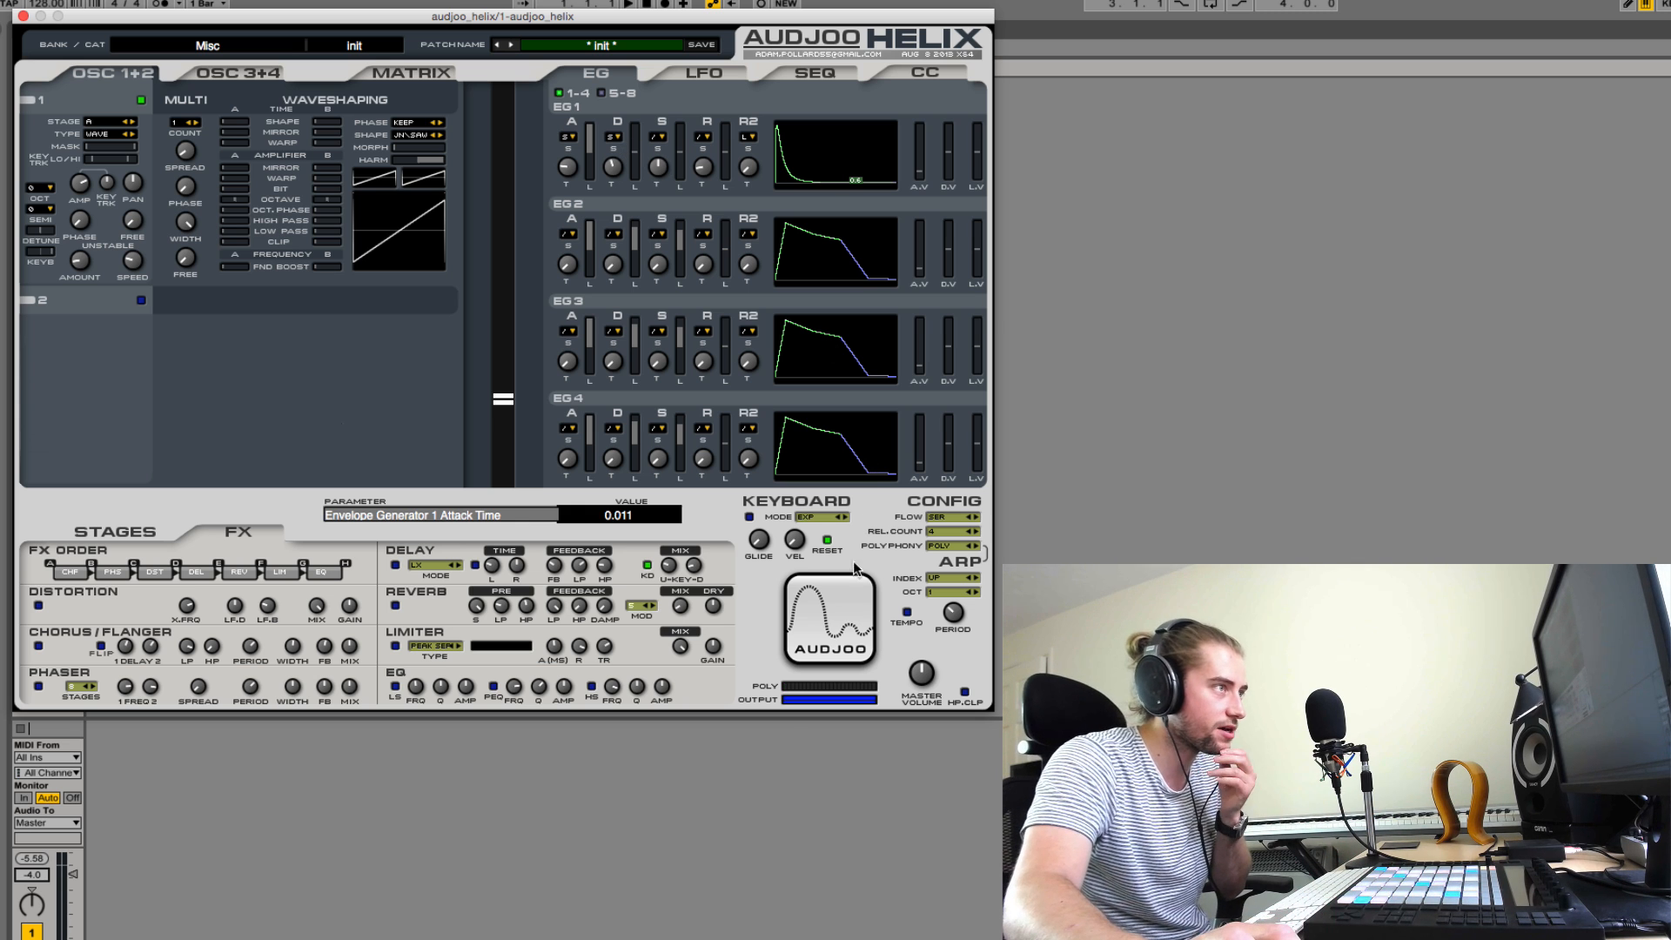
- Set the master volume to 2.000
{"action": "left_click", "coordinate": [923, 678]}
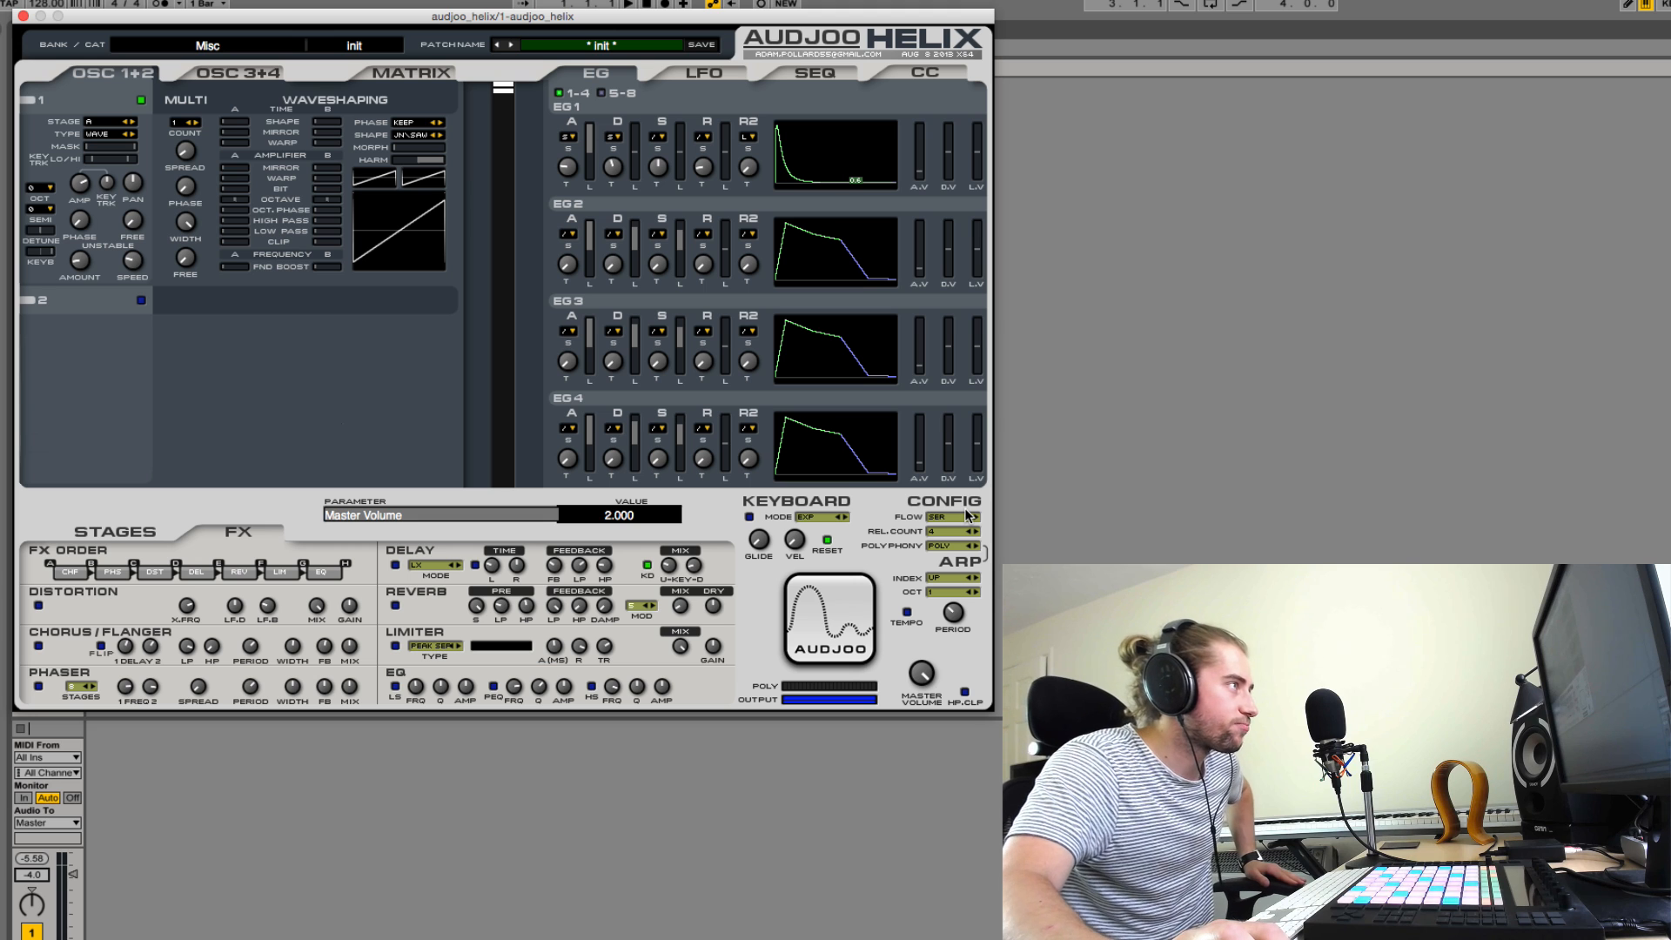
- Route EG1 to O1-PITCH as the first source and first destination in the modulation matrix
{"action": "left_click", "coordinate": [415, 75]}
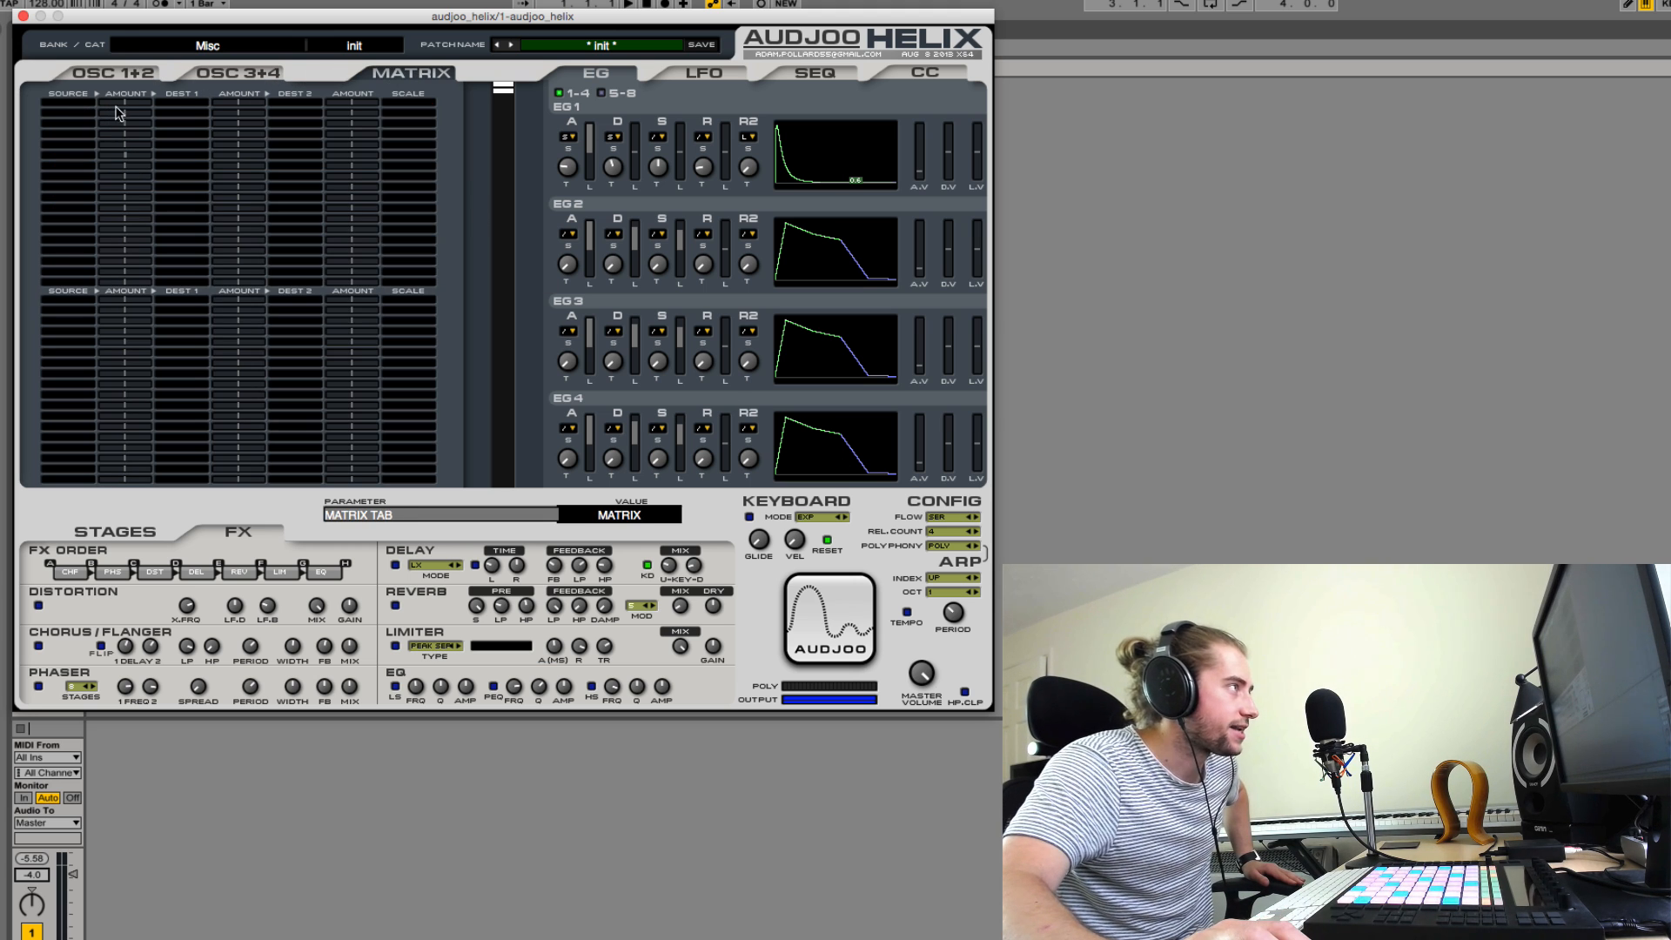
{"action": "left_click", "coordinate": [89, 104]}
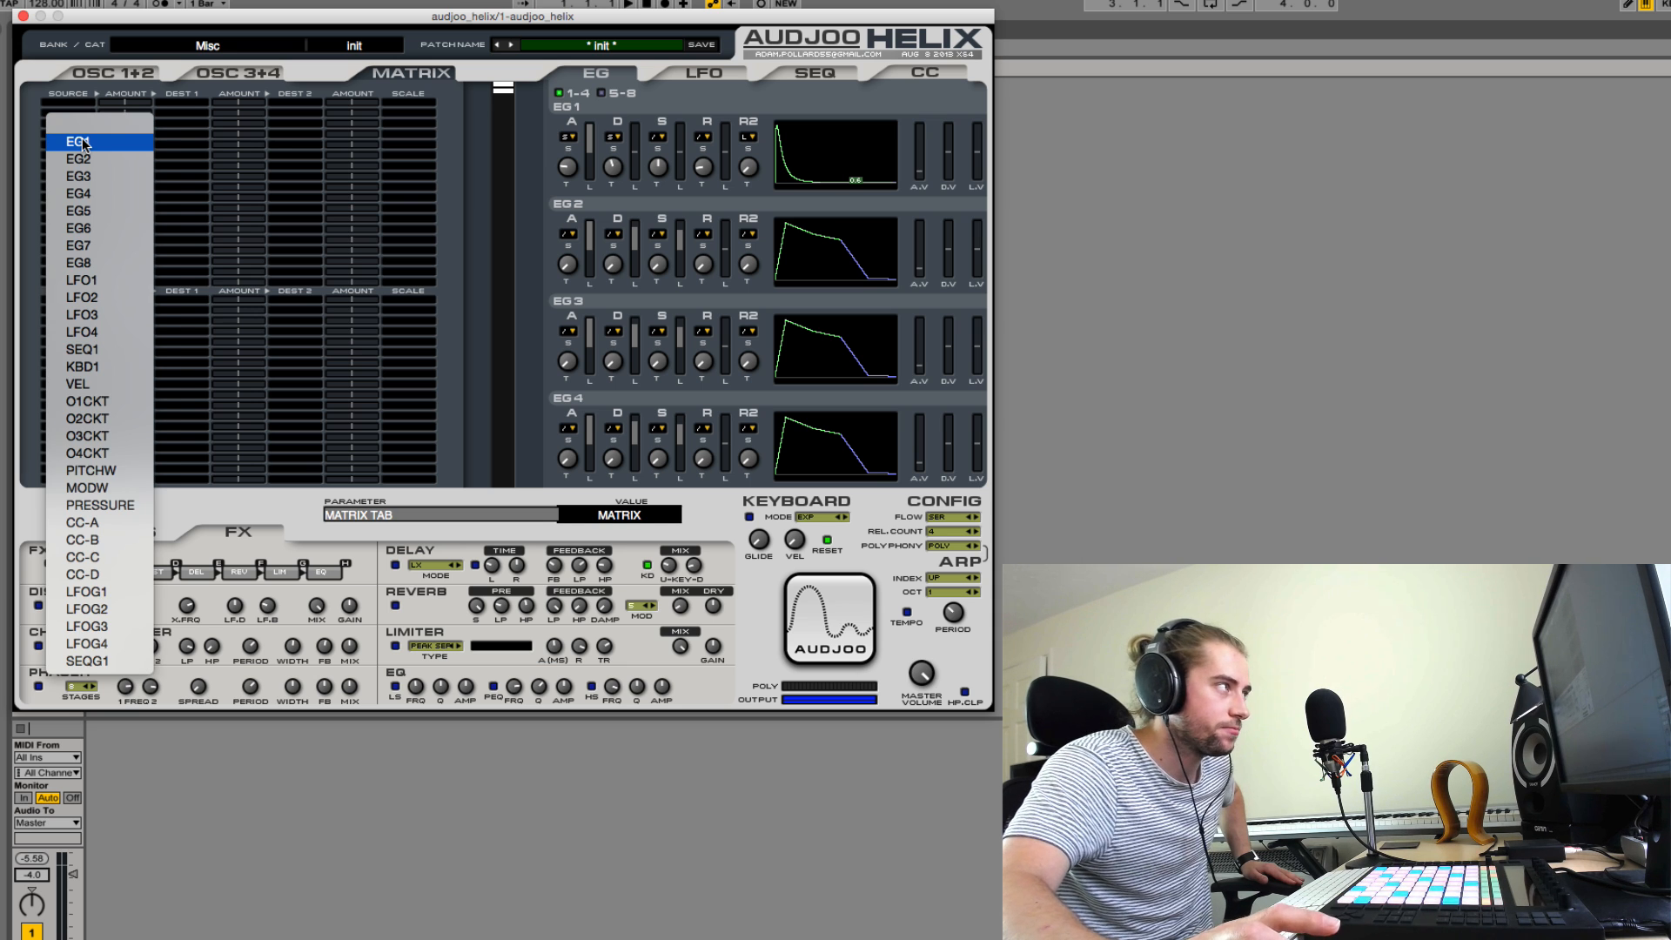
{"action": "left_click", "coordinate": [80, 142]}
{"action": "left_click", "coordinate": [185, 106]}
{"action": "left_click", "coordinate": [185, 105]}
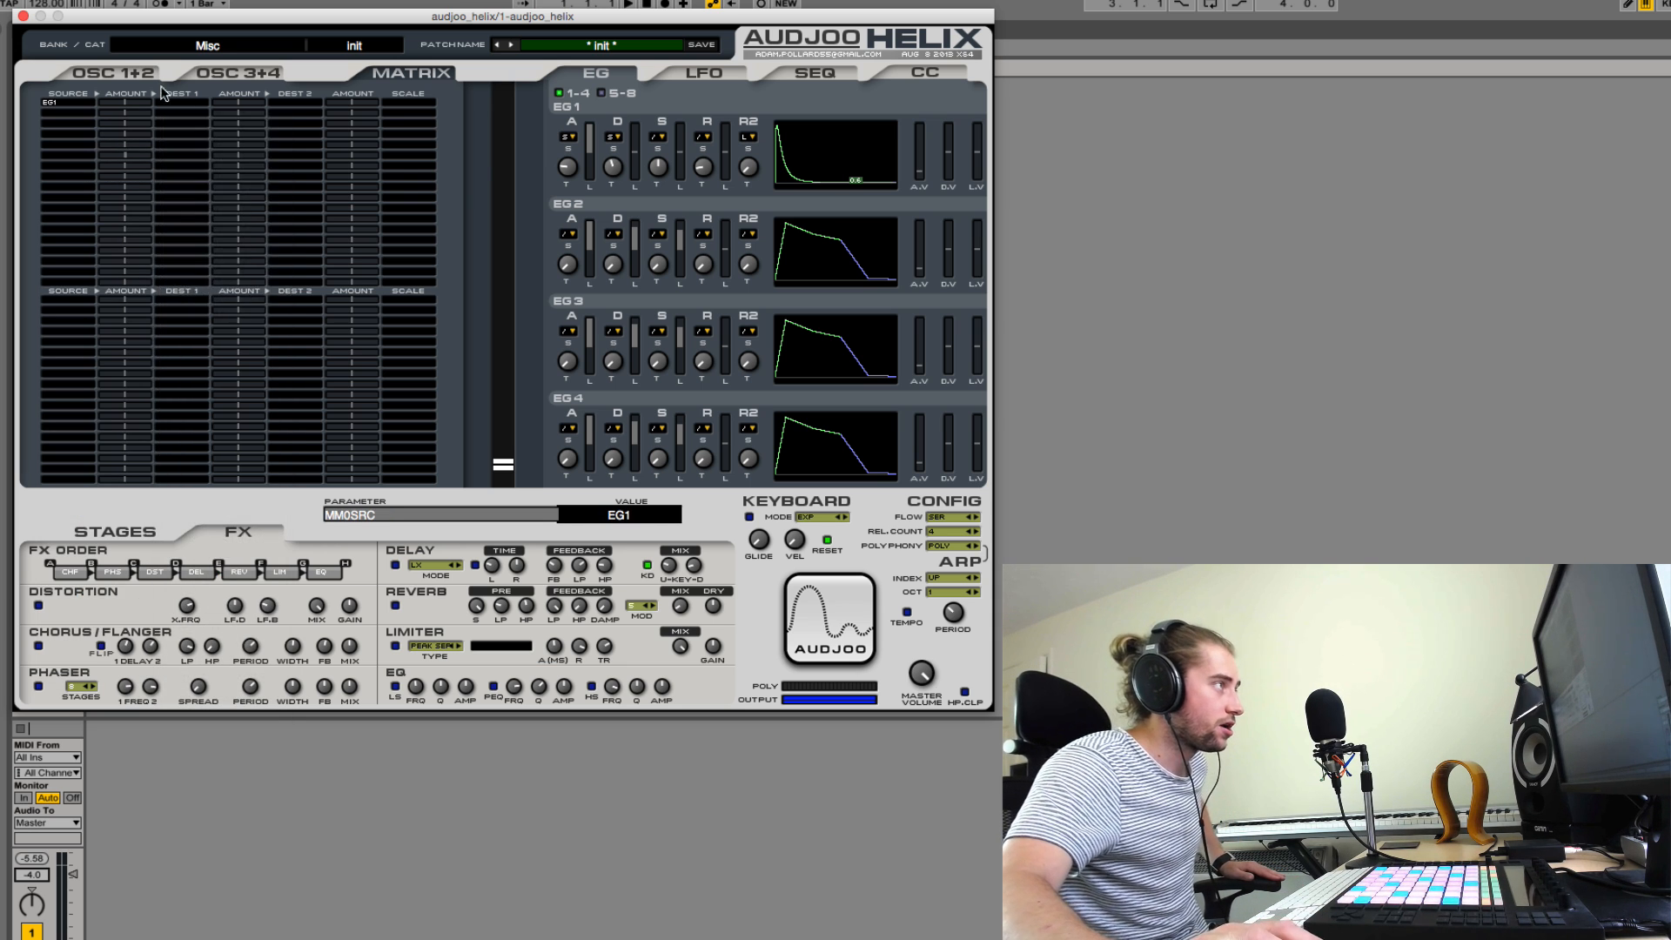
{"action": "left_click", "coordinate": [231, 73]}
{"action": "left_click", "coordinate": [136, 76]}
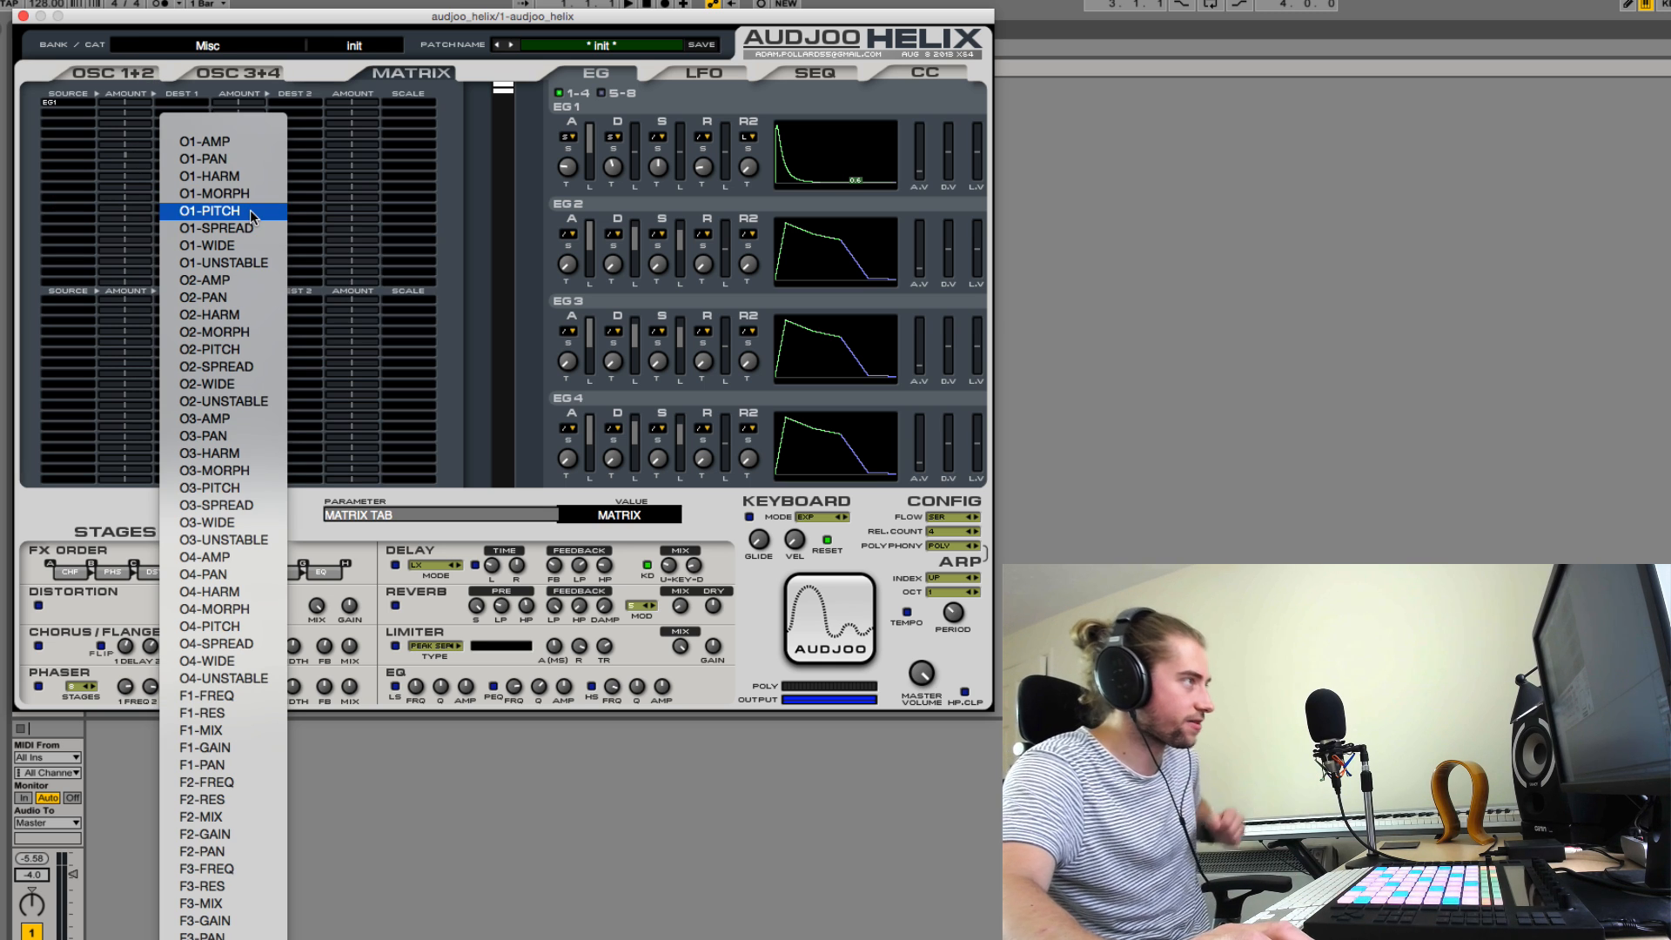
{"action": "left_click", "coordinate": [249, 210]}
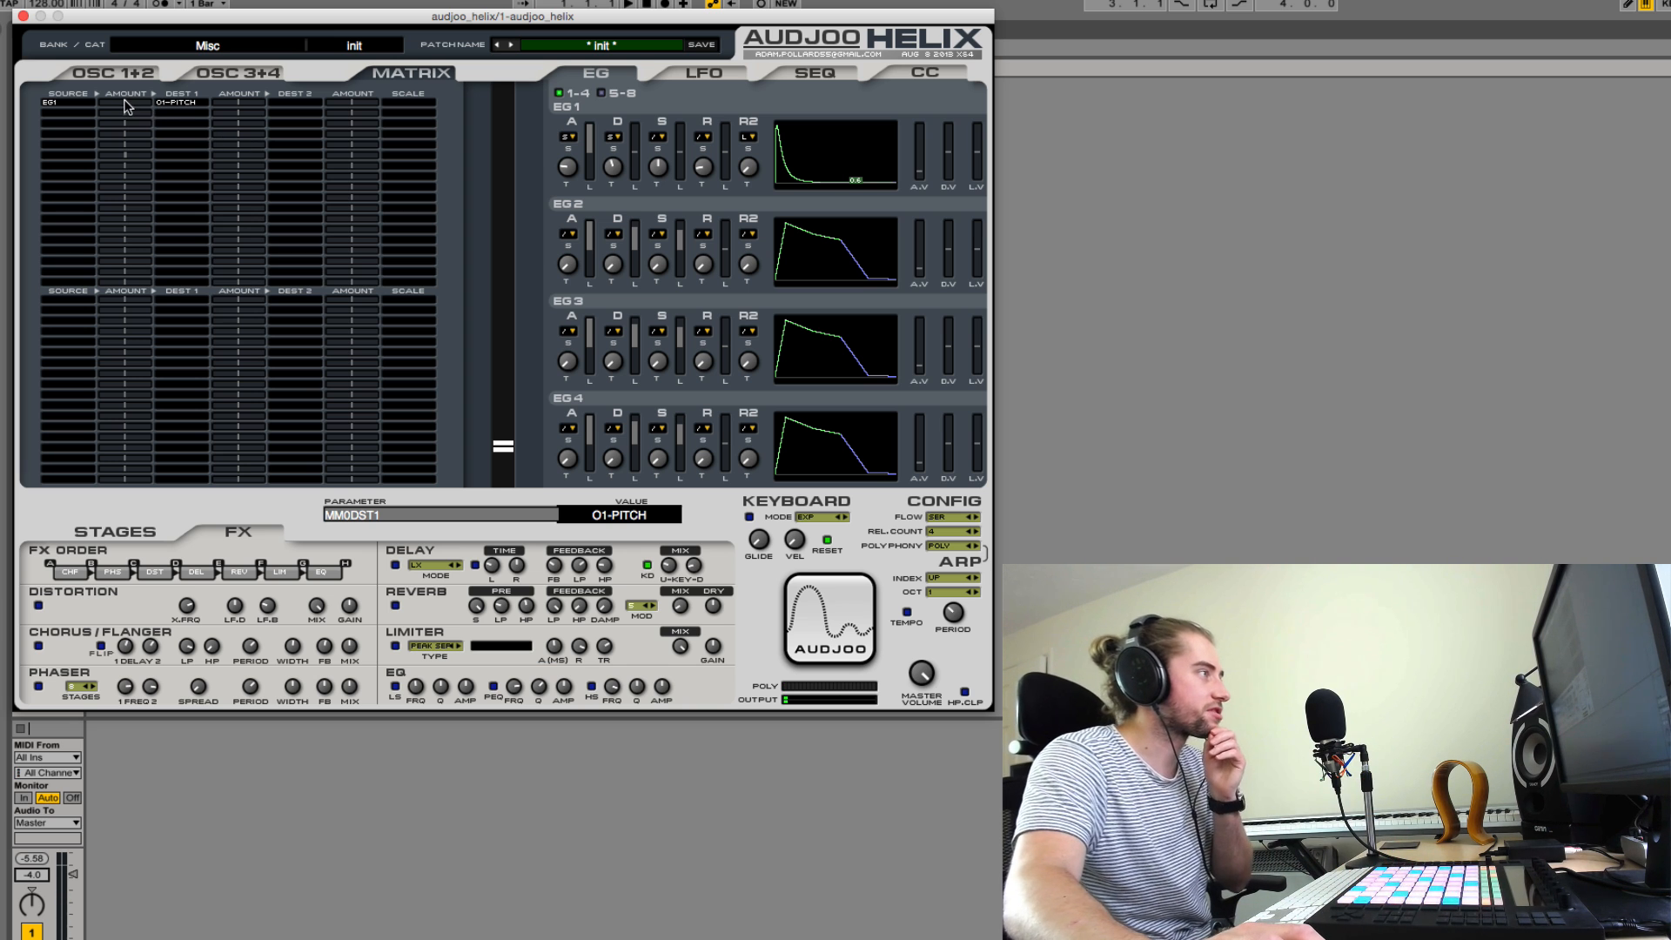
- Try amounts such as -22.860, 2.540 and -50.800 for the EG1 to O1-PITCH modulation
{"action": "mouse_move", "coordinate": [126, 106]}
{"action": "left_mouse_down"}
{"action": "mouse_move", "coordinate": [178, 104]}
{"action": "mouse_move", "coordinate": [10, 106]}
{"action": "mouse_move", "coordinate": [118, 101]}
{"action": "mouse_move", "coordinate": [243, 128]}
{"action": "mouse_move", "coordinate": [194, 108]}
{"action": "mouse_move", "coordinate": [291, 139]}
{"action": "mouse_move", "coordinate": [161, 118]}
{"action": "left_mouse_up"}
{"action": "mouse_move", "coordinate": [126, 103]}
{"action": "left_mouse_down"}
{"action": "mouse_move", "coordinate": [236, 148]}
{"action": "mouse_move", "coordinate": [160, 105]}
{"action": "mouse_move", "coordinate": [135, 116]}
{"action": "left_mouse_up"}
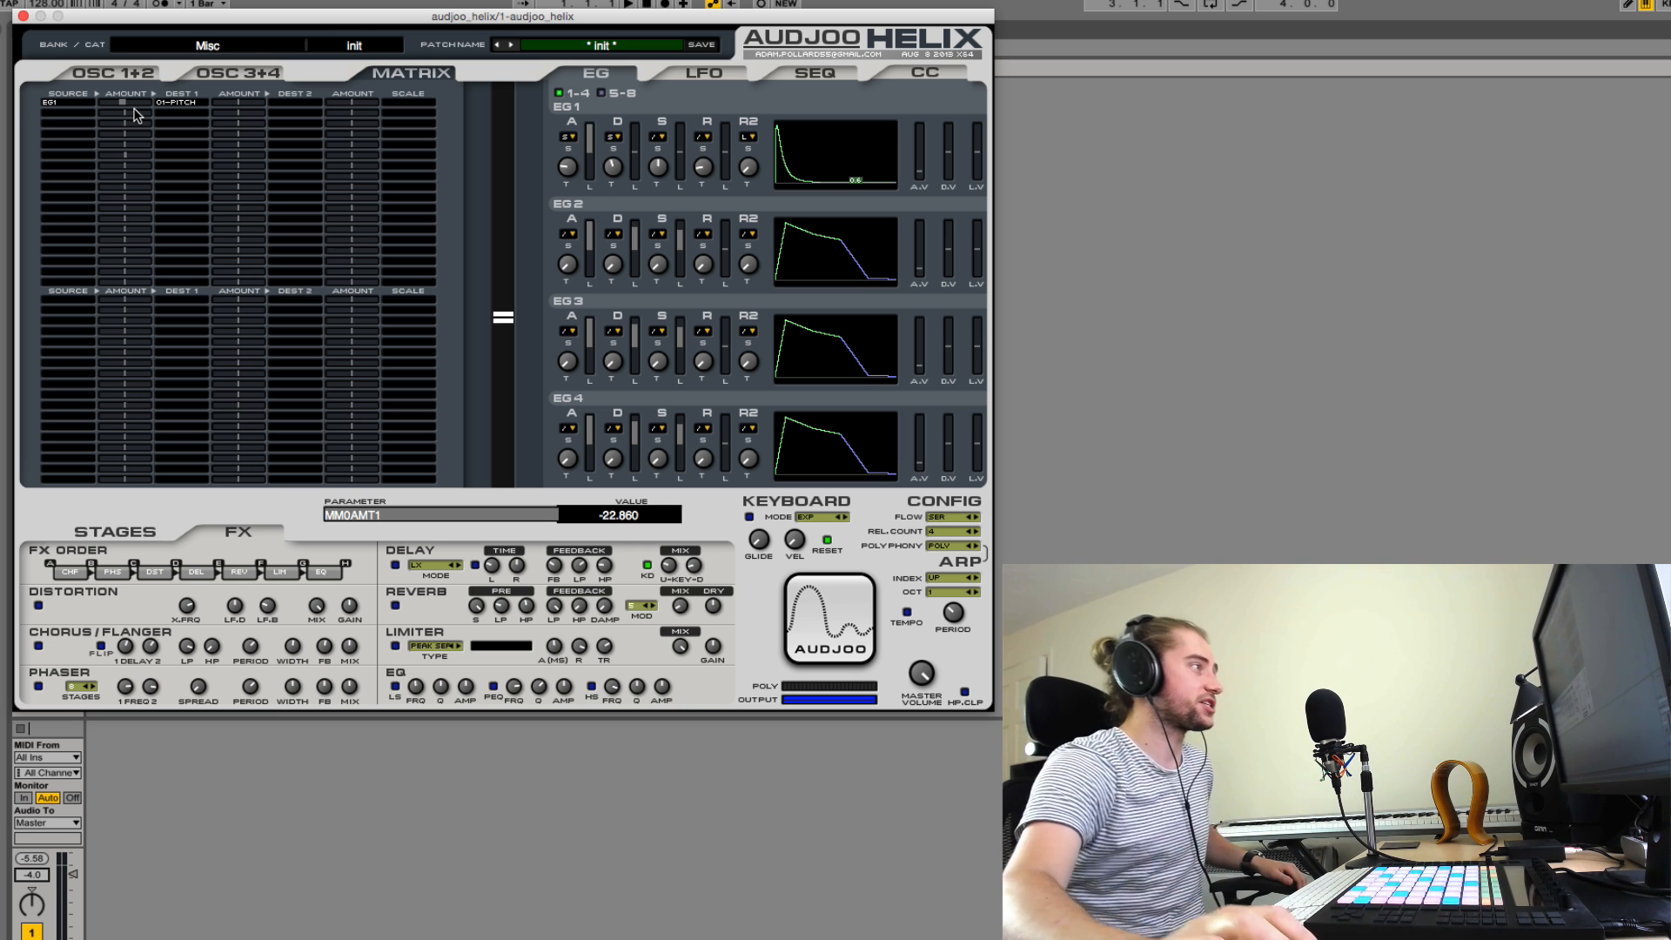
{"action": "mouse_move", "coordinate": [131, 105]}
{"action": "left_mouse_down"}
{"action": "mouse_move", "coordinate": [128, 51]}
{"action": "mouse_move", "coordinate": [122, 118]}
{"action": "mouse_move", "coordinate": [121, 44]}
{"action": "mouse_move", "coordinate": [118, 122]}
{"action": "mouse_move", "coordinate": [125, 40]}
{"action": "mouse_move", "coordinate": [119, 149]}
{"action": "mouse_move", "coordinate": [104, 73]}
{"action": "mouse_move", "coordinate": [120, 140]}
{"action": "mouse_move", "coordinate": [122, 48]}
{"action": "mouse_move", "coordinate": [126, 147]}
{"action": "mouse_move", "coordinate": [120, 59]}
{"action": "mouse_move", "coordinate": [128, 141]}
{"action": "mouse_move", "coordinate": [129, 60]}
{"action": "mouse_move", "coordinate": [134, 125]}
{"action": "mouse_move", "coordinate": [133, 102]}
{"action": "left_mouse_up"}
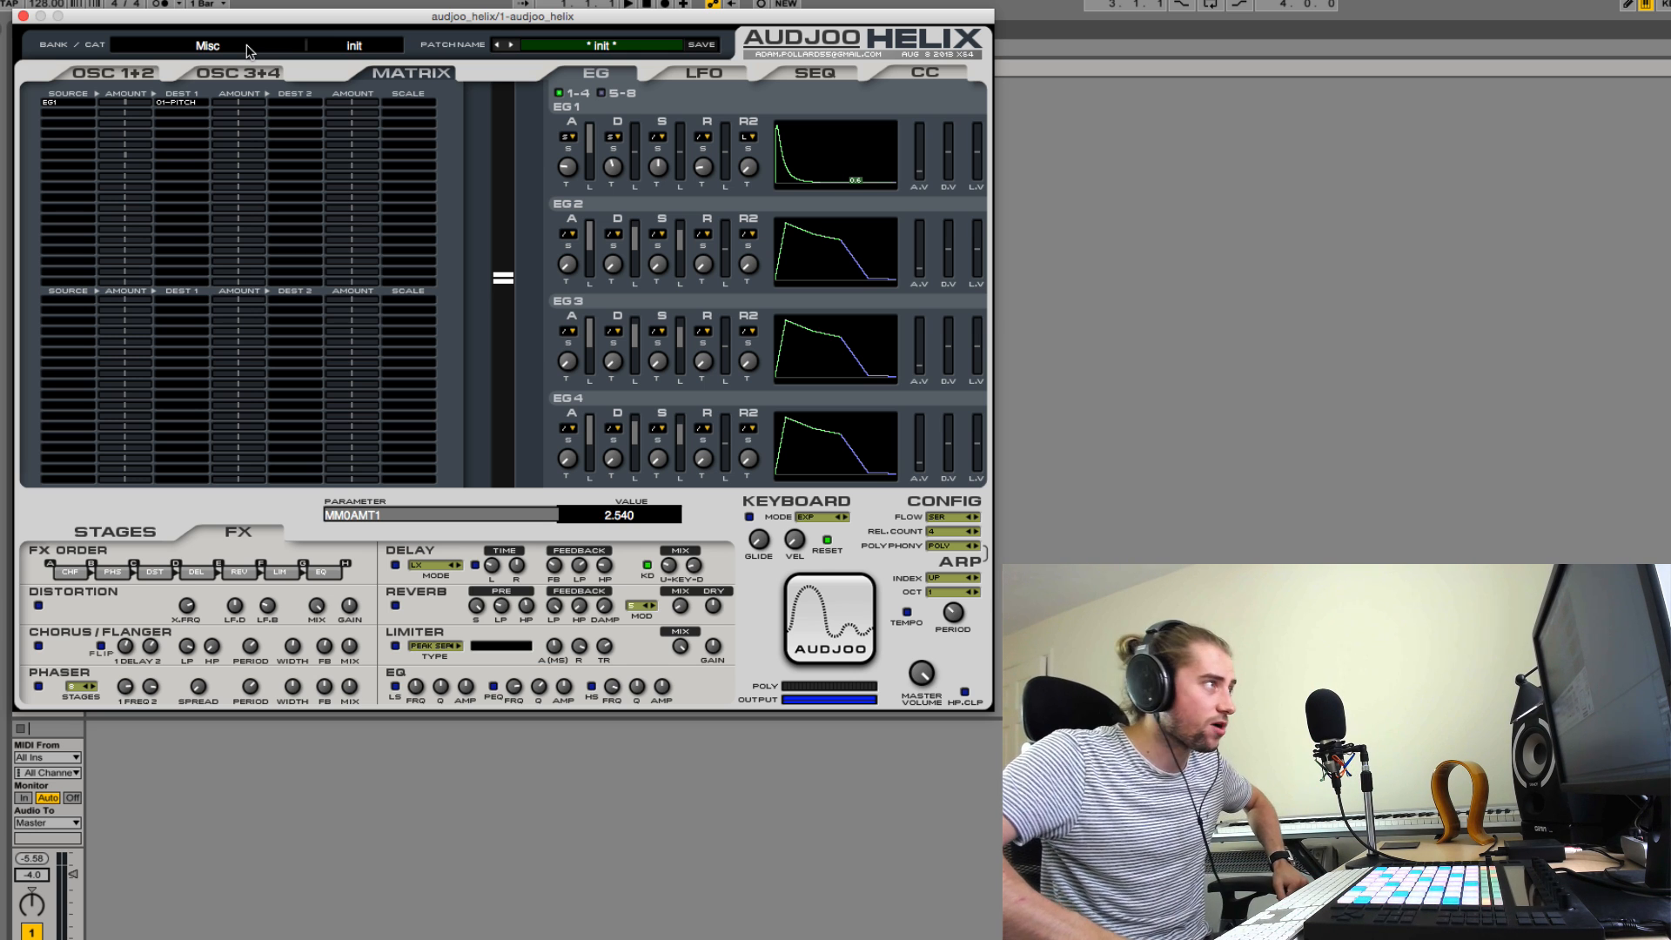
{"action": "mouse_move", "coordinate": [127, 102]}
{"action": "left_mouse_down"}
{"action": "mouse_move", "coordinate": [136, 73]}
{"action": "mouse_move", "coordinate": [137, 134]}
{"action": "mouse_move", "coordinate": [144, 77]}
{"action": "mouse_move", "coordinate": [137, 132]}
{"action": "mouse_move", "coordinate": [144, 105]}
{"action": "mouse_move", "coordinate": [138, 119]}
{"action": "left_mouse_up"}
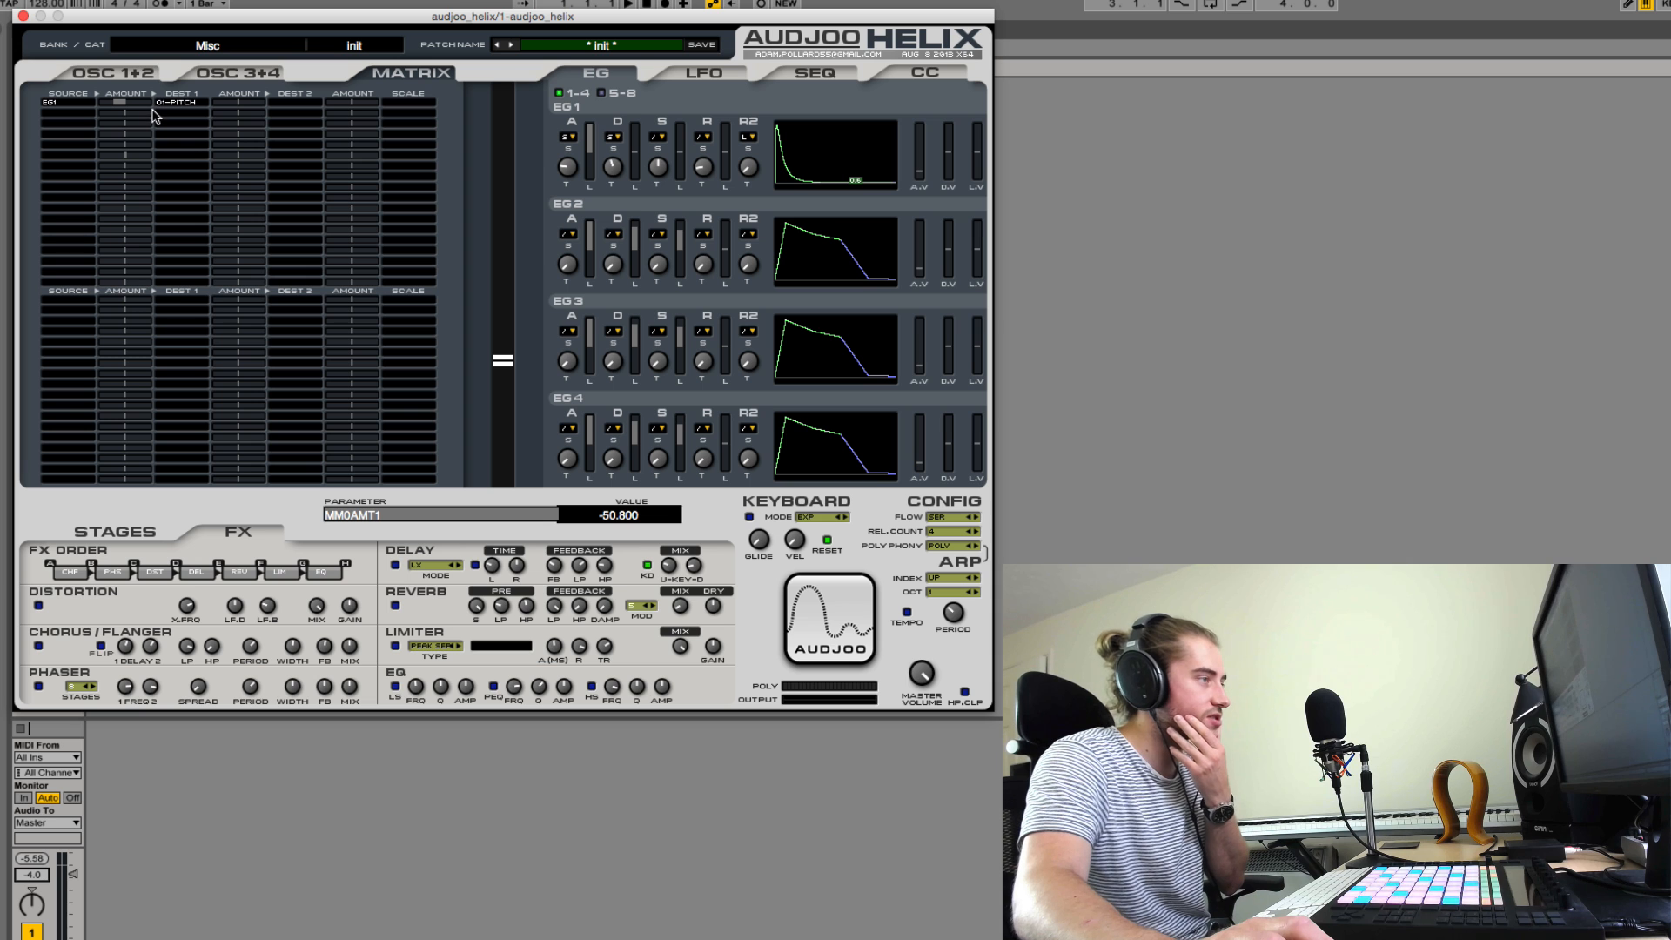
- Set the EG1 to O1-PITCH modulation amount to exactly -24 semitones, entered as -24st
{"action": "double_click", "coordinate": [630, 517]}
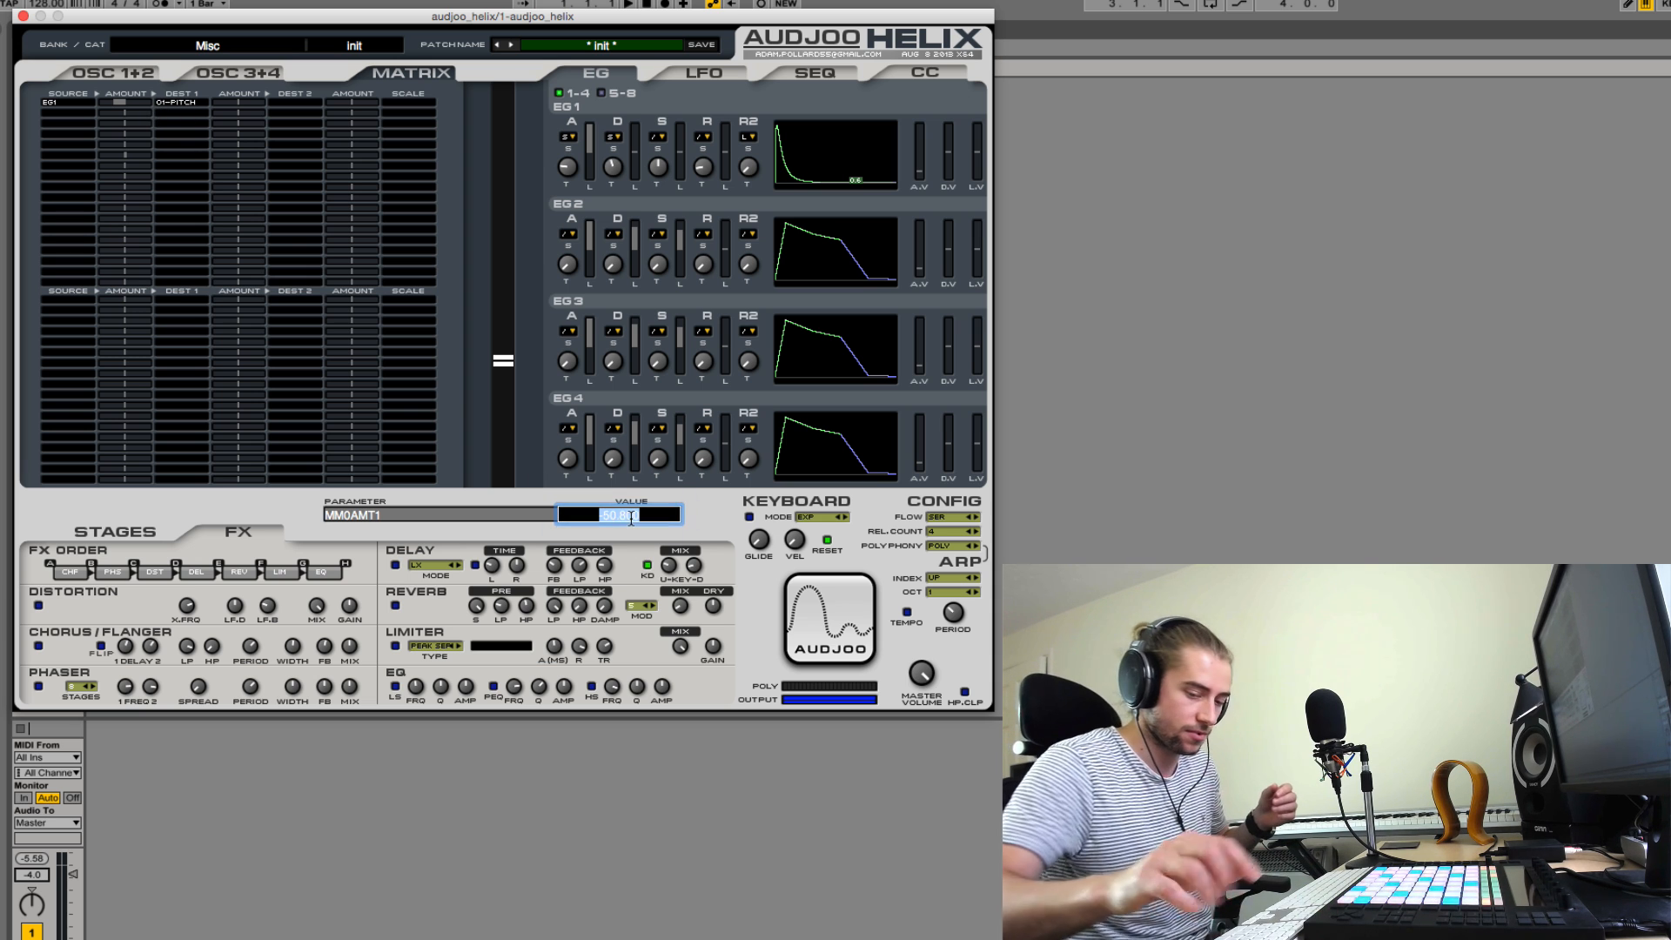
{"action": "type", "text": "-24"}
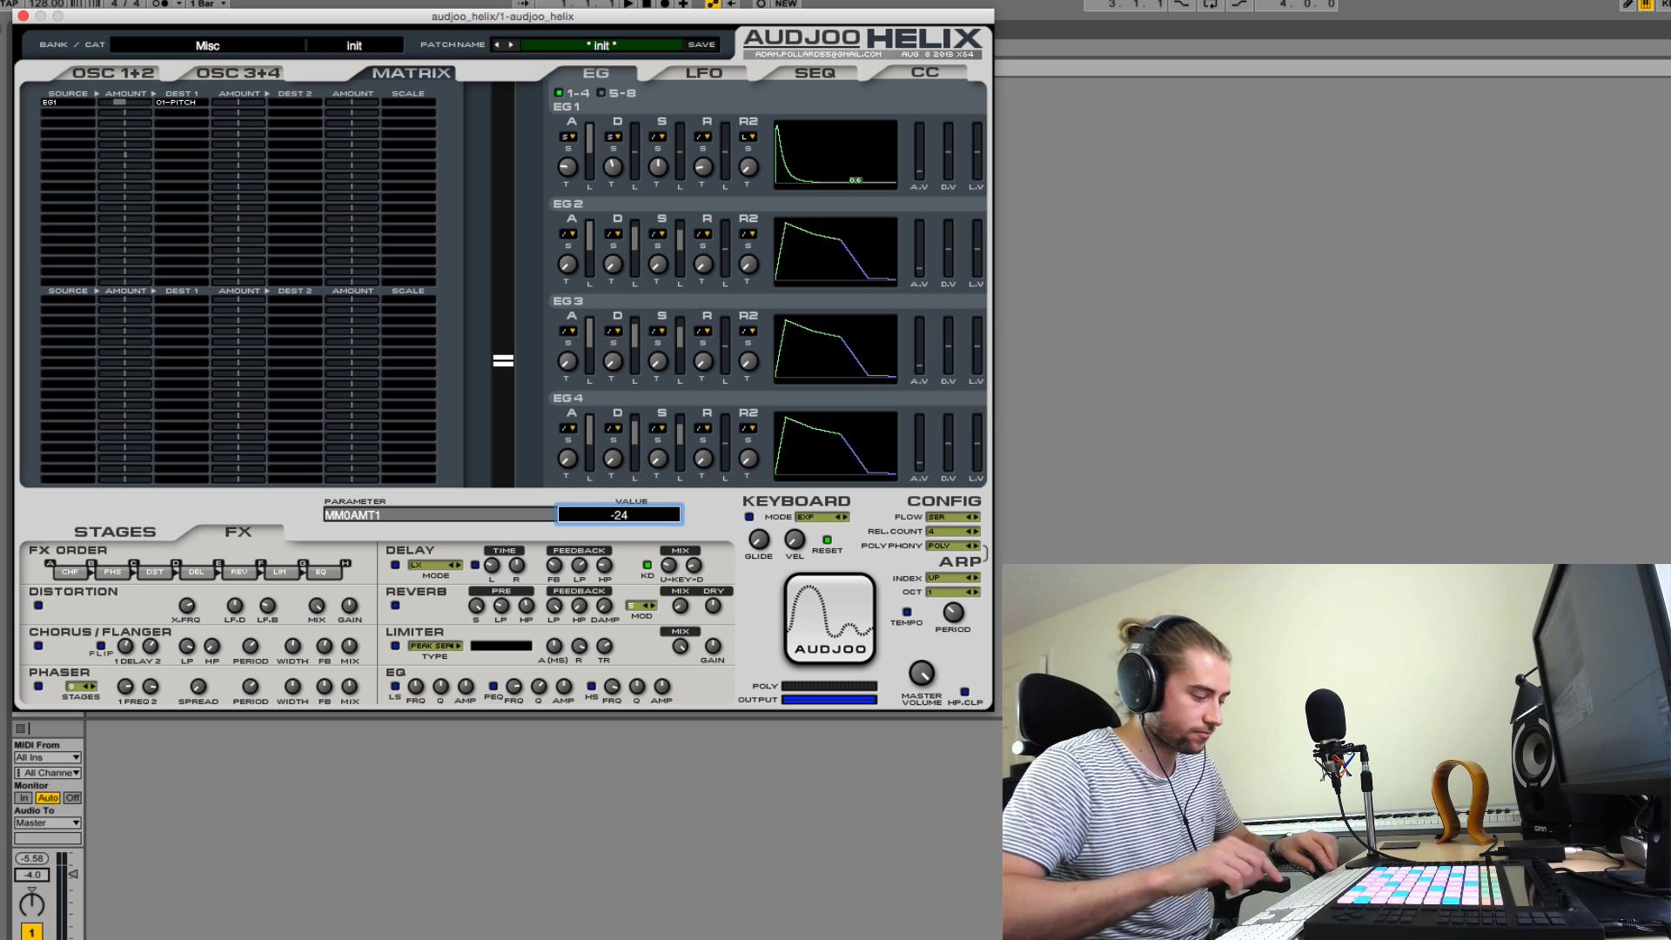
{"action": "type", "text": "st"}
{"action": "key", "text": "Return"}
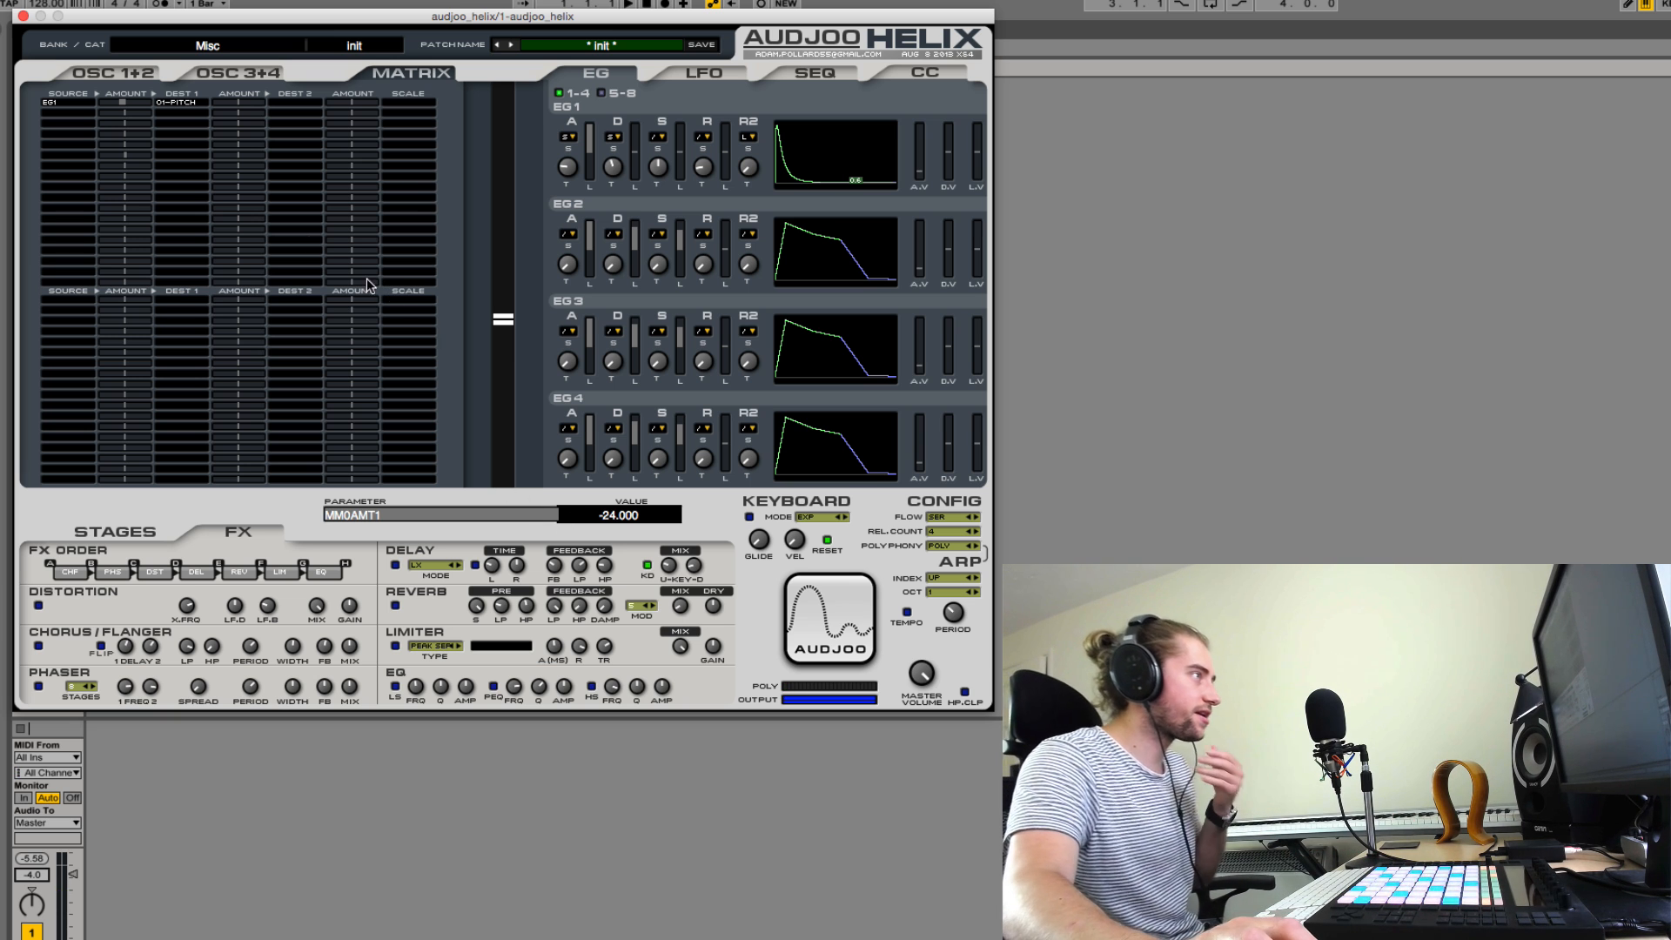
- Try Oscillator 1 amplitudes of -2.000, 0.000 and -0.040, and return the amplitude to -2.000
{"action": "left_click", "coordinate": [139, 80]}
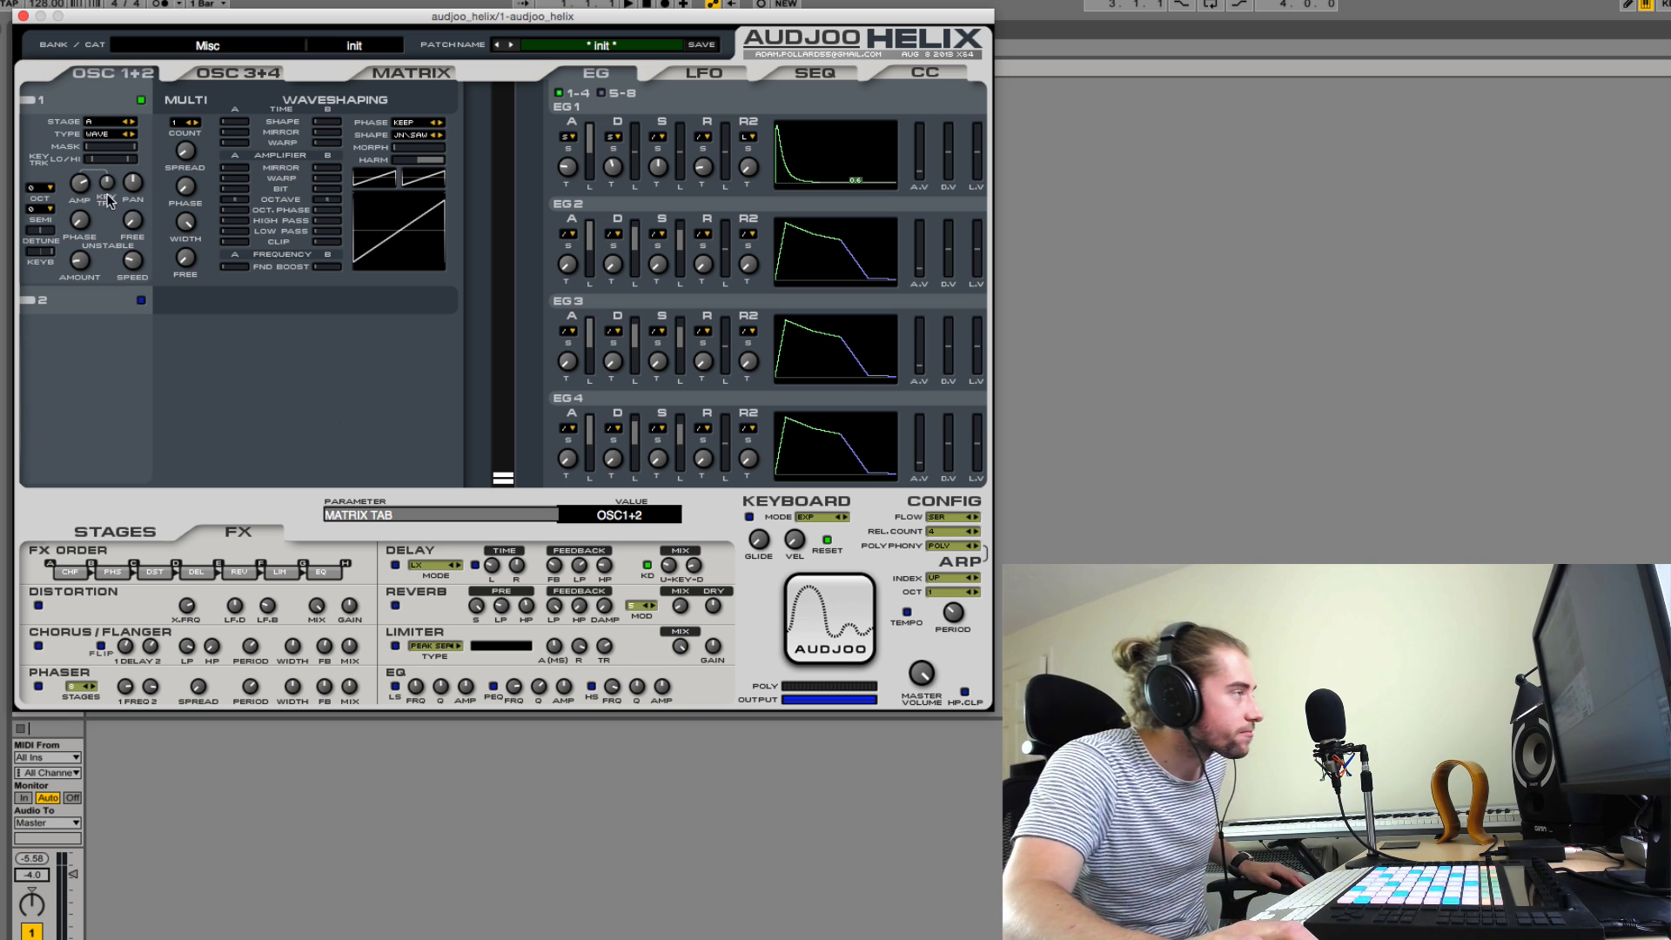
{"action": "left_click_drag", "start_coordinate": [83, 191], "coordinate": [63, 311]}
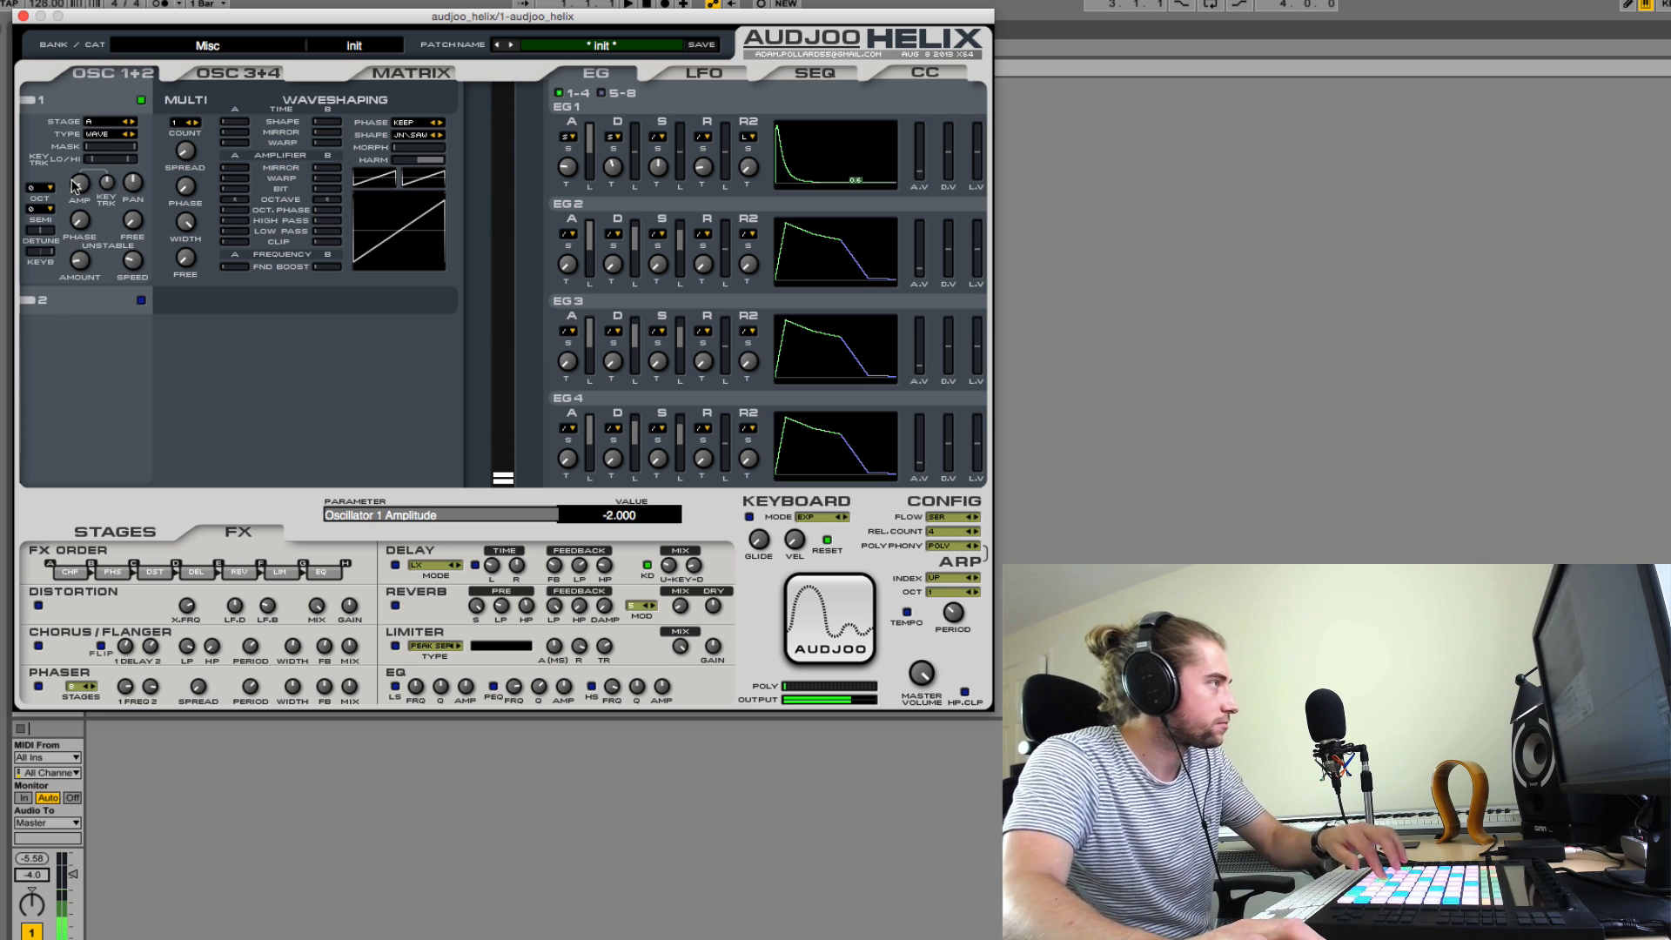
{"action": "left_click_drag", "start_coordinate": [71, 207], "coordinate": [85, 261]}
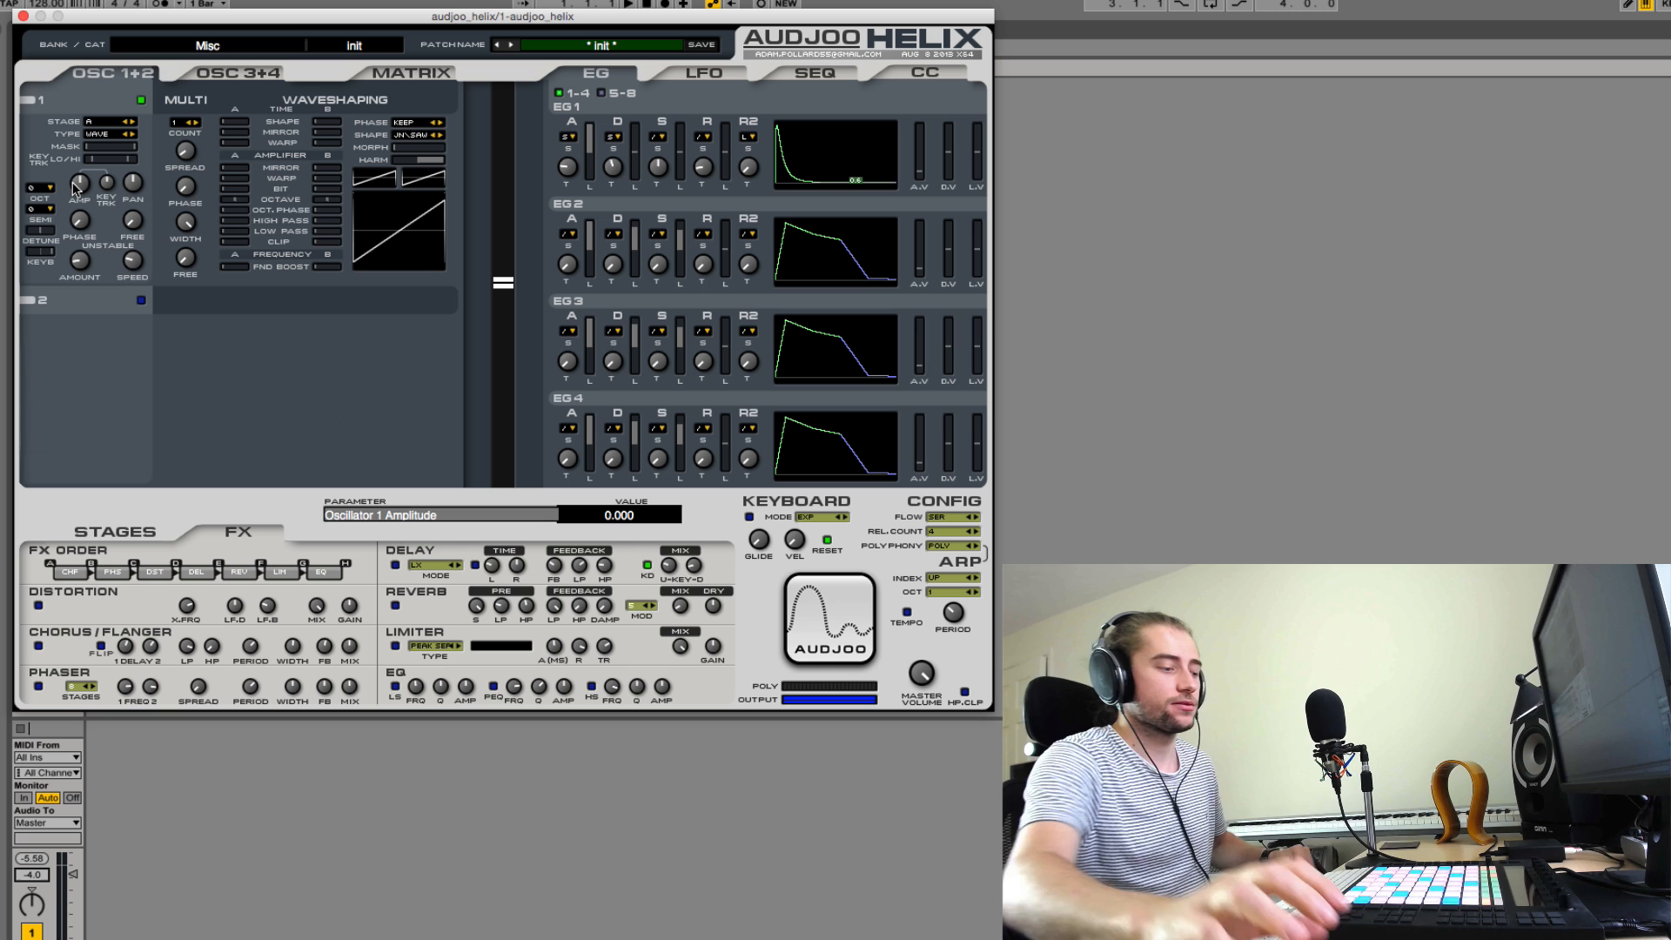
{"action": "mouse_move", "coordinate": [76, 187]}
{"action": "left_mouse_down"}
{"action": "mouse_move", "coordinate": [80, 201]}
{"action": "mouse_move", "coordinate": [85, 188]}
{"action": "left_mouse_up"}
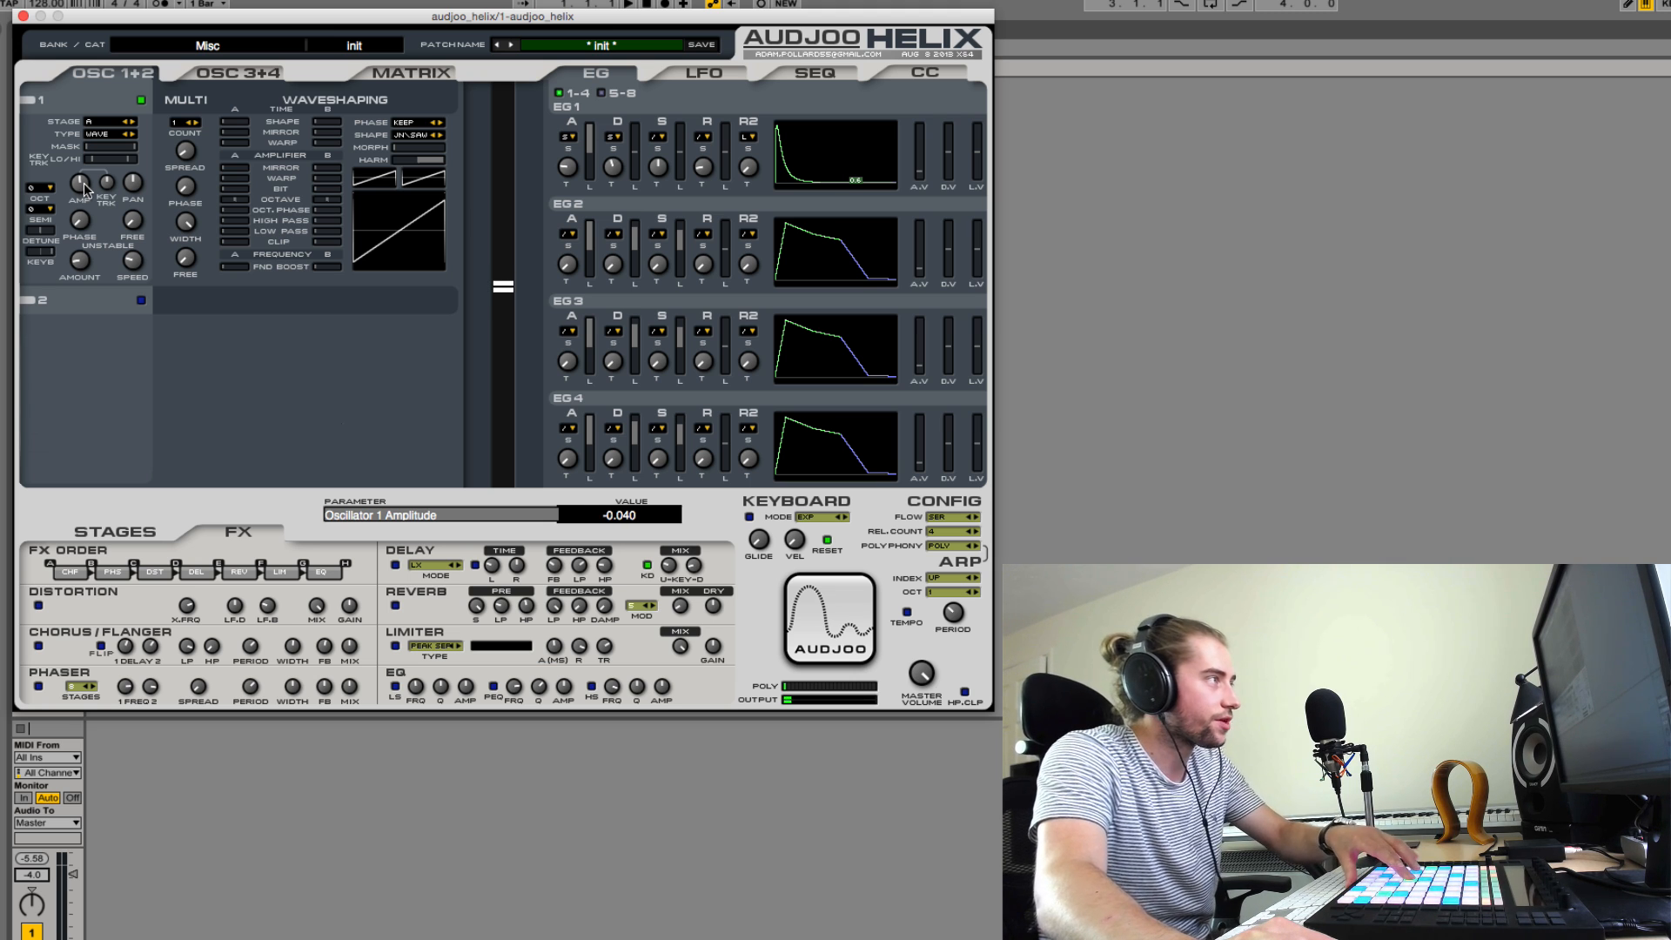
{"action": "mouse_move", "coordinate": [85, 188]}
{"action": "left_mouse_down"}
{"action": "mouse_move", "coordinate": [89, 142]}
{"action": "mouse_move", "coordinate": [75, 230]}
{"action": "left_mouse_up"}
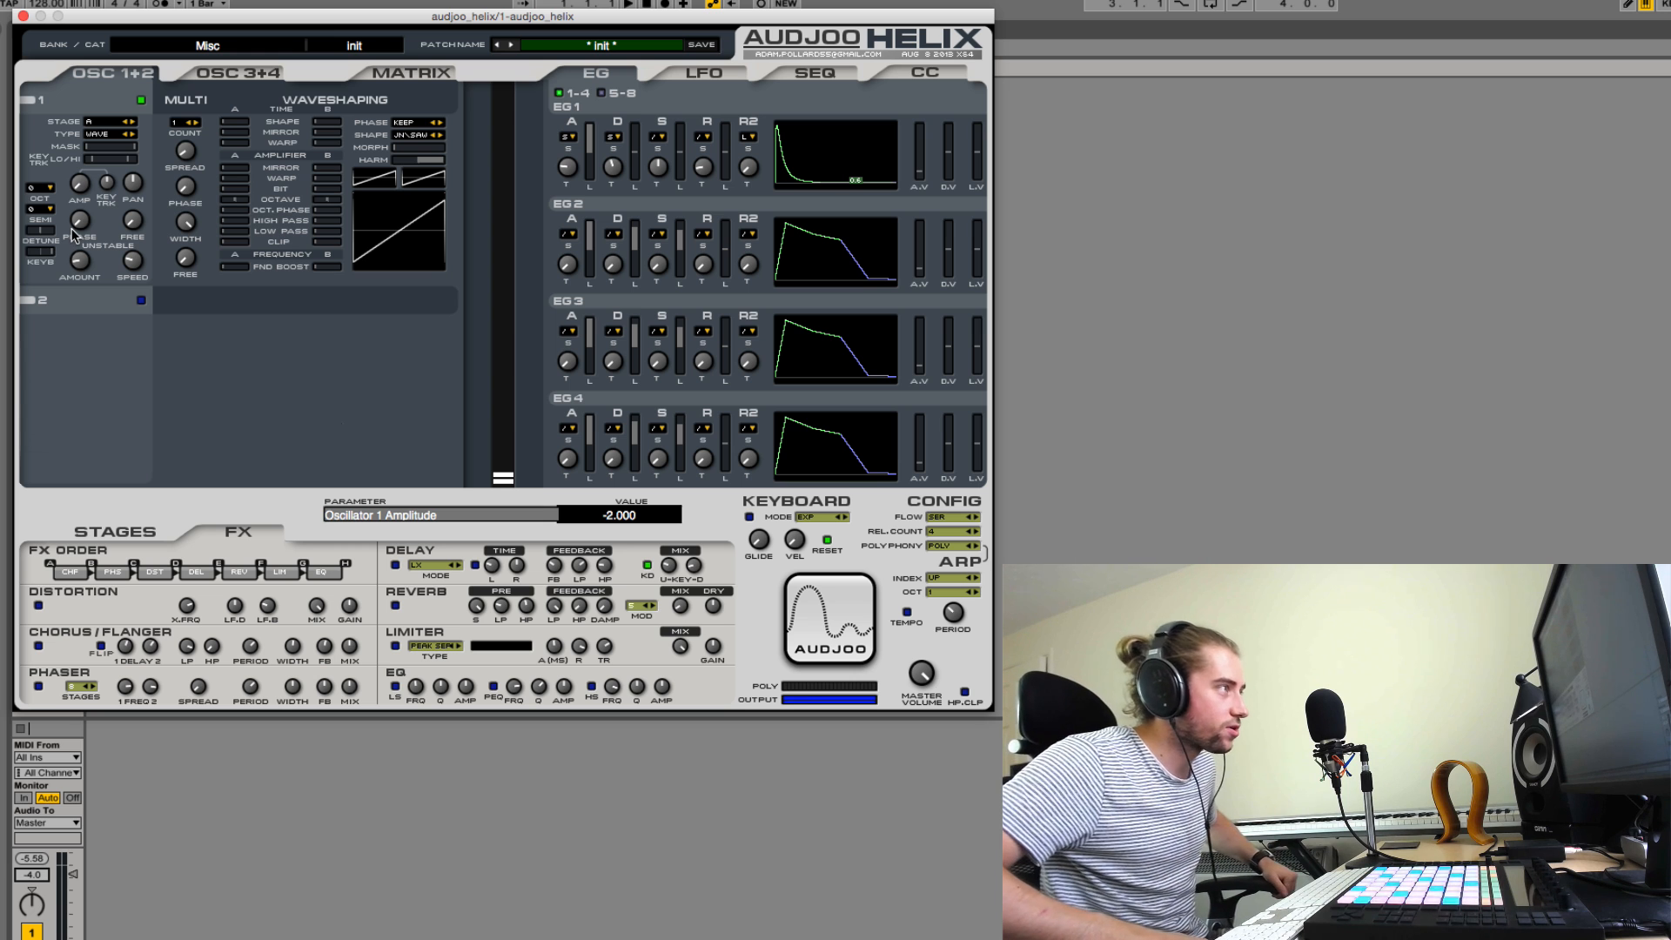
{"action": "left_click_drag", "start_coordinate": [71, 228], "coordinate": [182, 214]}
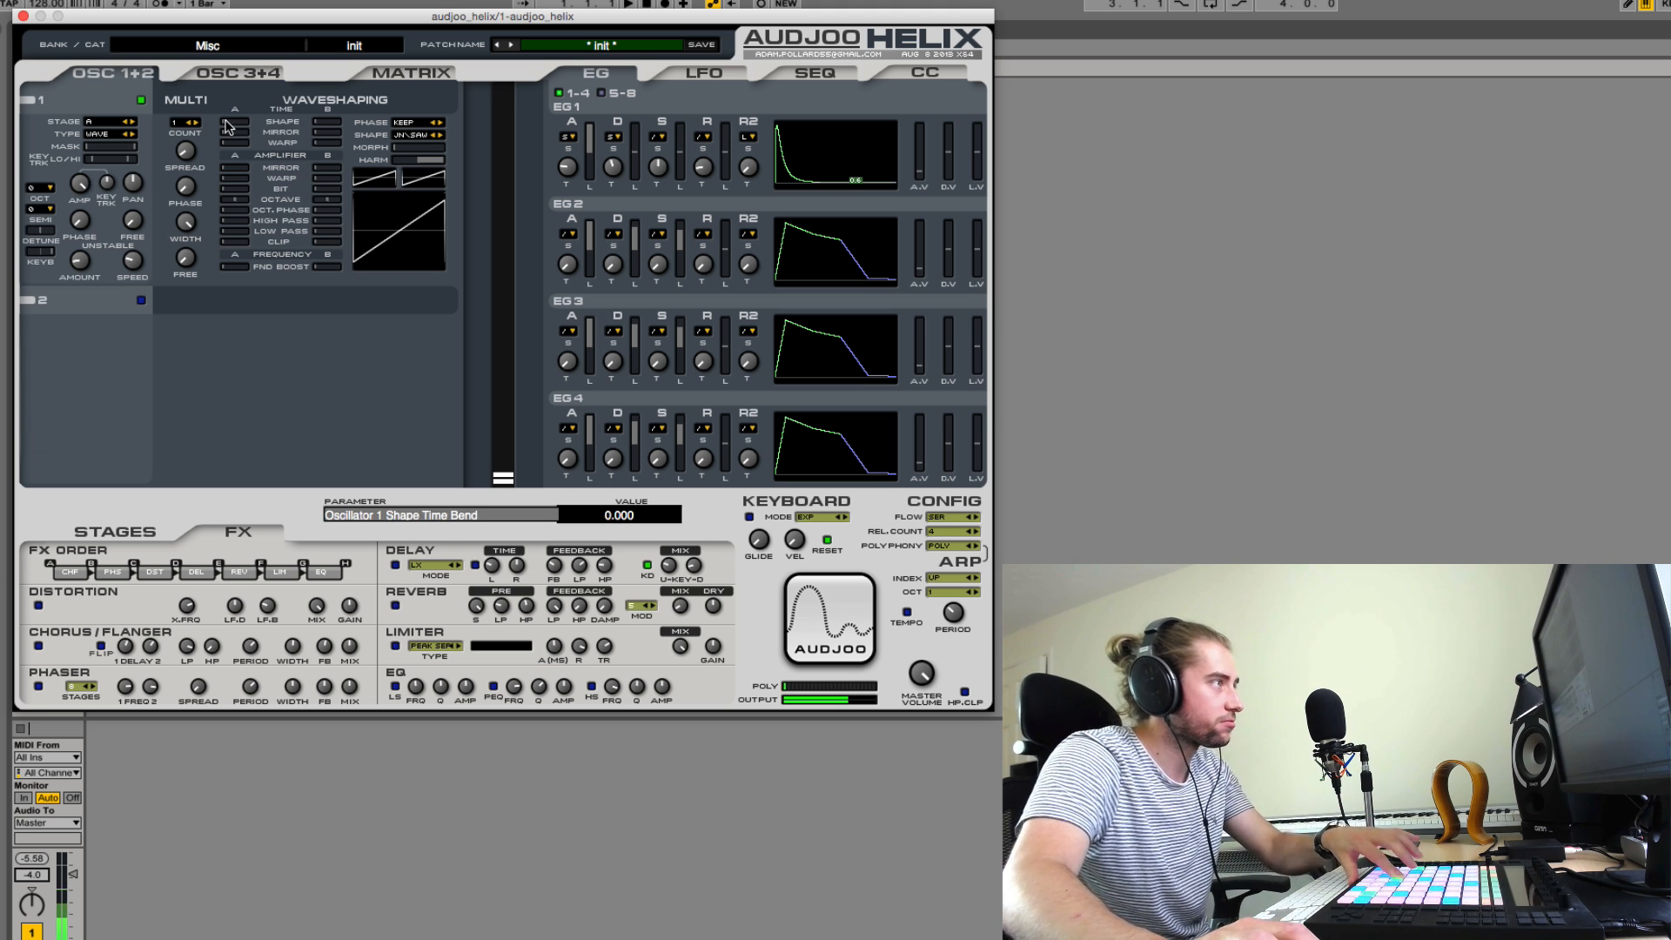
- Try Oscillator 1's shape A time bend, wrap and mirror, and return them to 0.000, 1.000 and 1.000
{"action": "left_click_drag", "start_coordinate": [271, 121], "coordinate": [249, 196]}
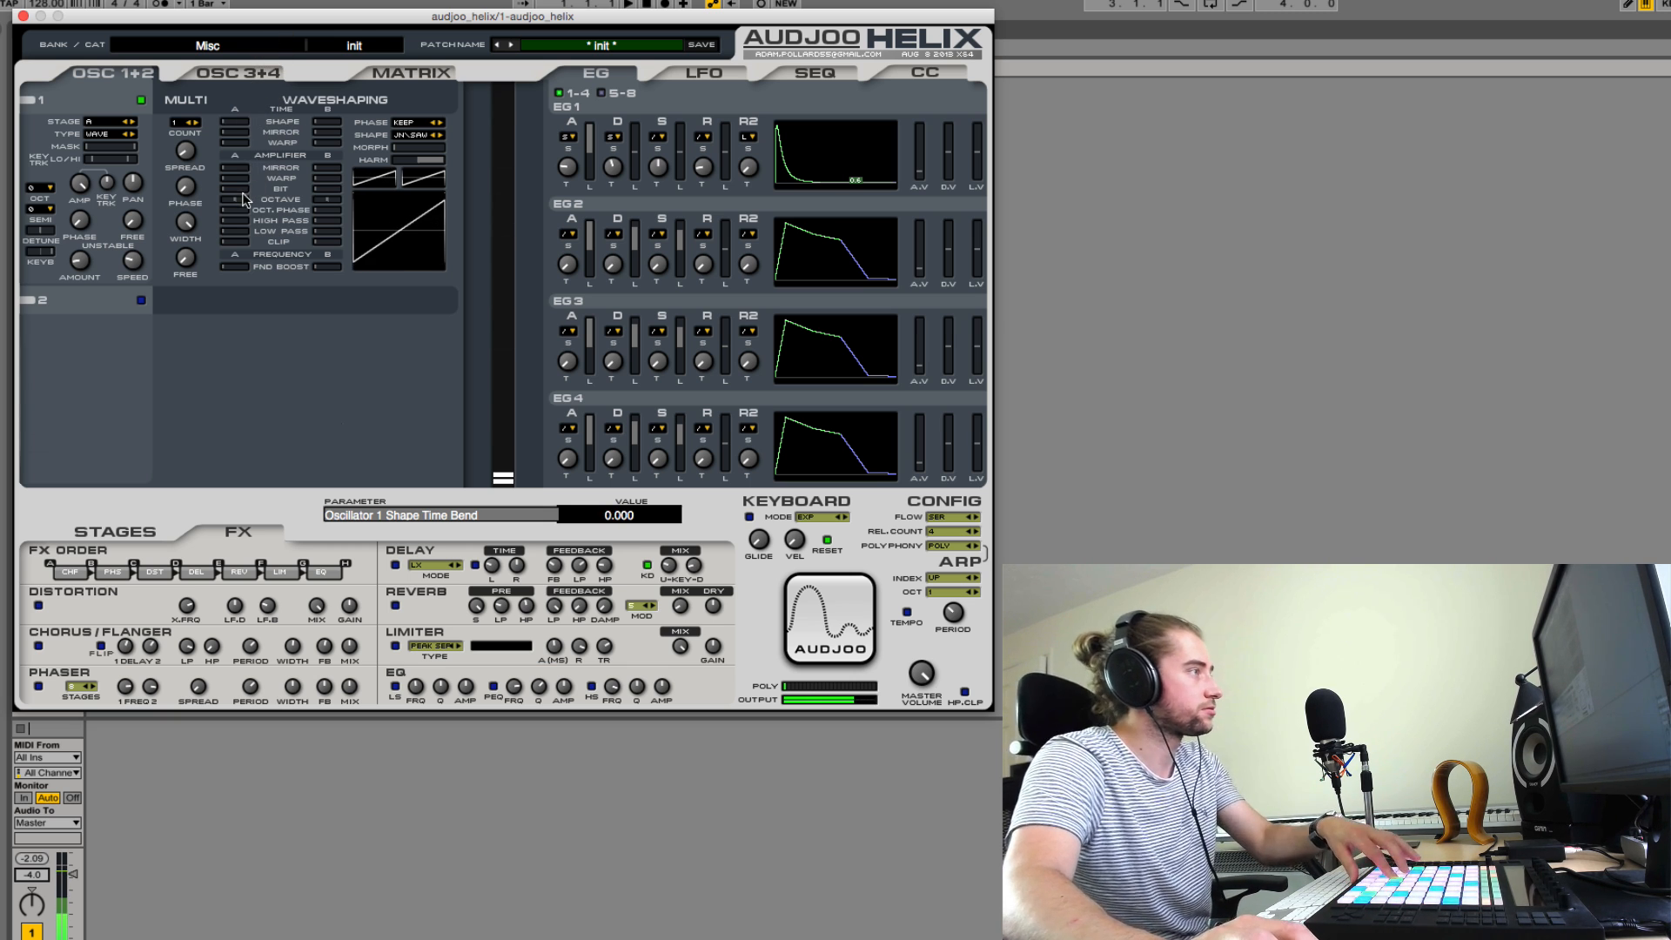
{"action": "left_click_drag", "start_coordinate": [227, 131], "coordinate": [236, 215]}
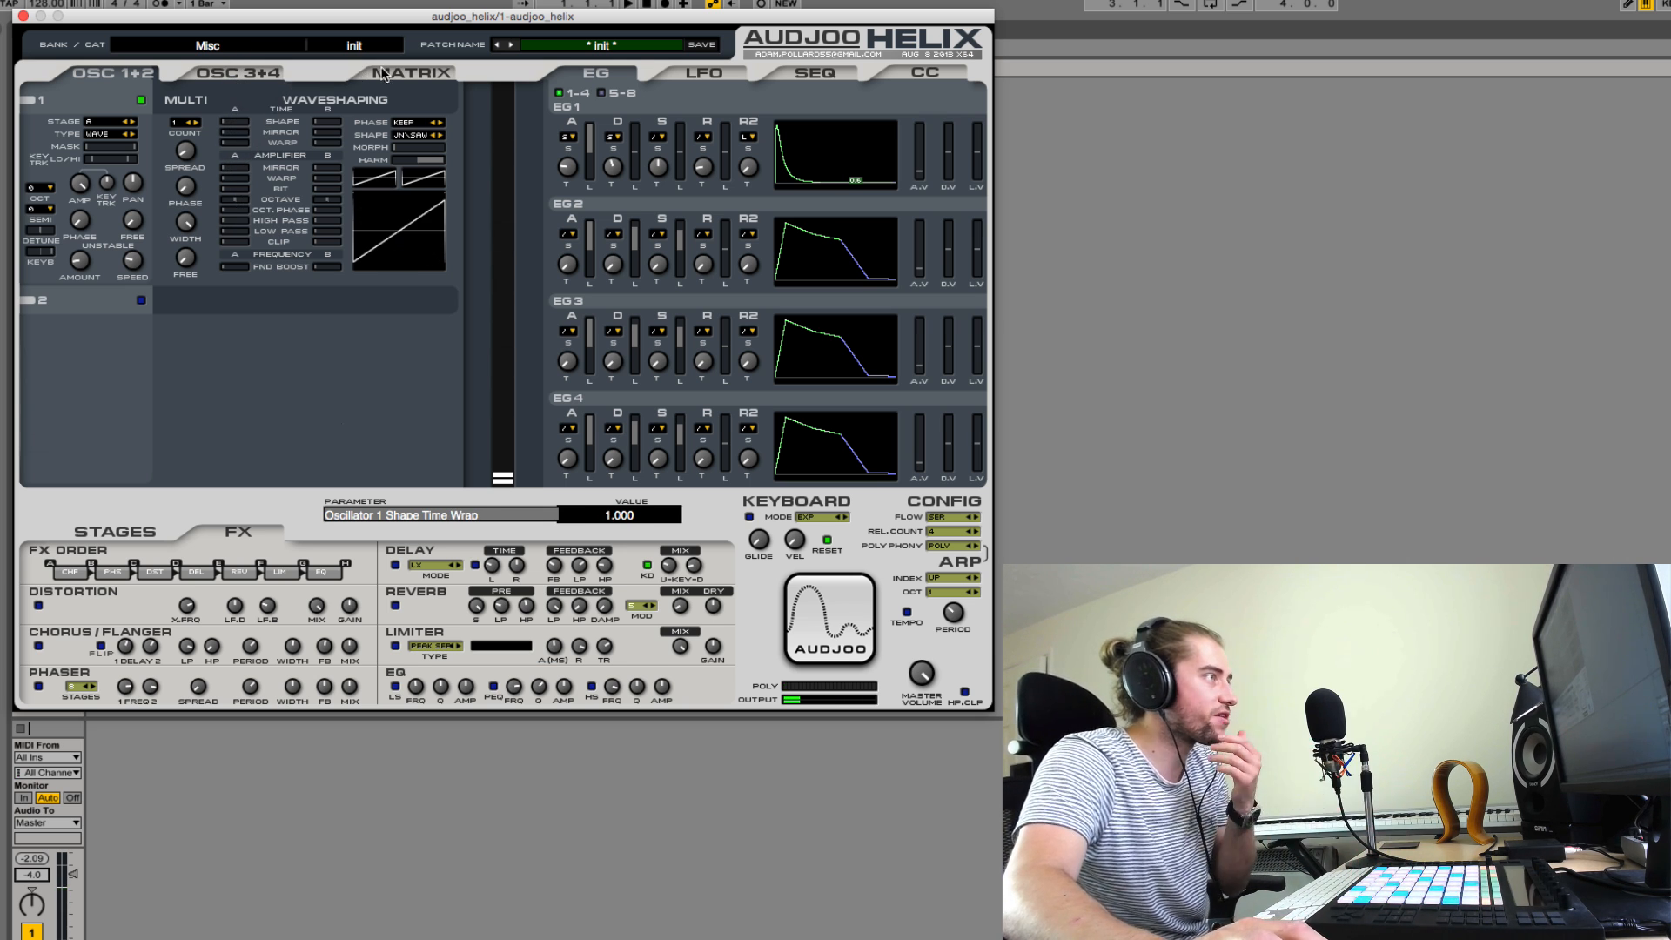
{"action": "mouse_move", "coordinate": [230, 131]}
{"action": "left_mouse_down"}
{"action": "mouse_move", "coordinate": [233, 111]}
{"action": "mouse_move", "coordinate": [237, 151]}
{"action": "left_mouse_up"}
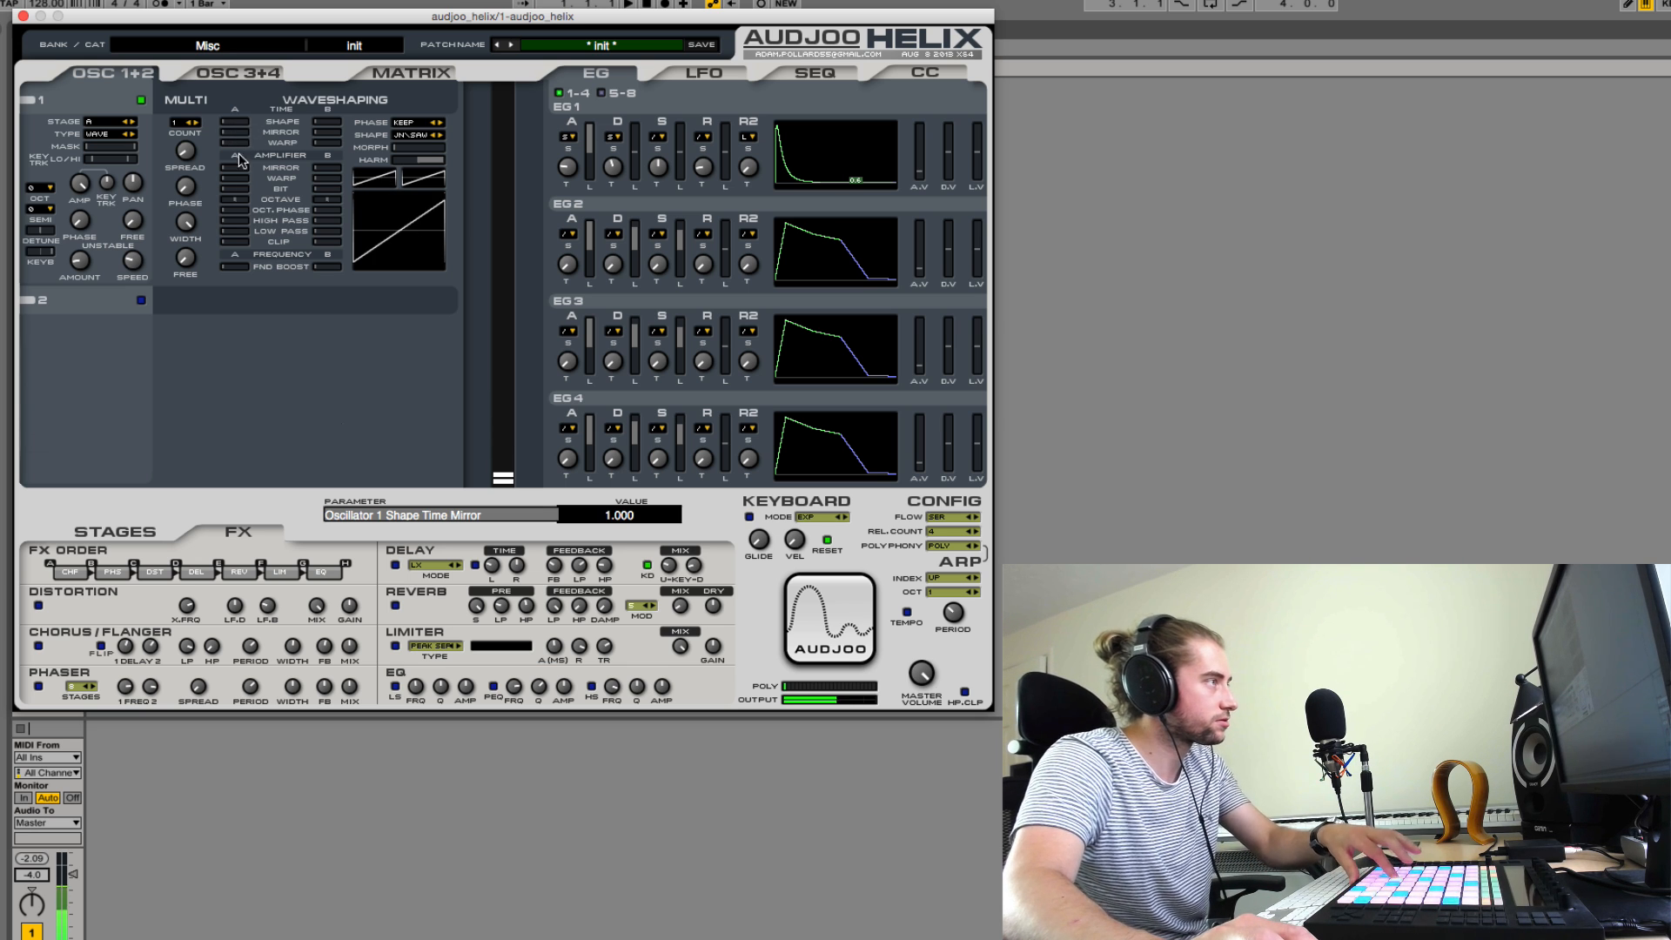
- Set EG1 as the second source in the modulation matrix and browse the first-destination options for that slot
{"action": "left_click", "coordinate": [395, 70]}
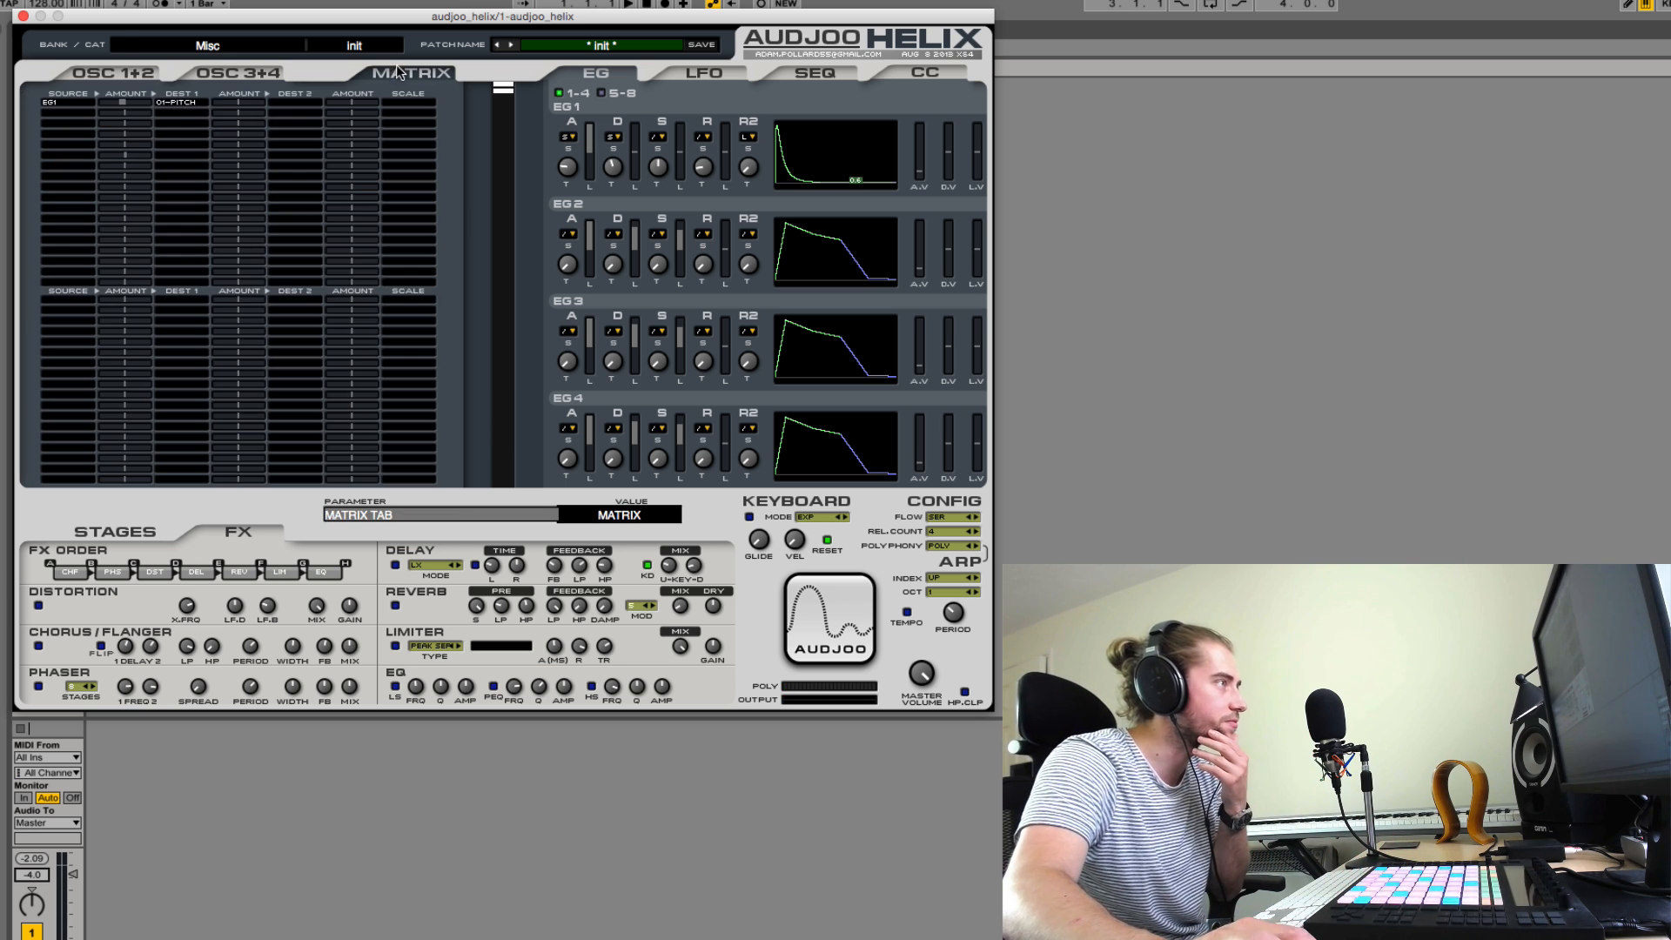
{"action": "left_click", "coordinate": [72, 113]}
{"action": "left_click", "coordinate": [78, 152]}
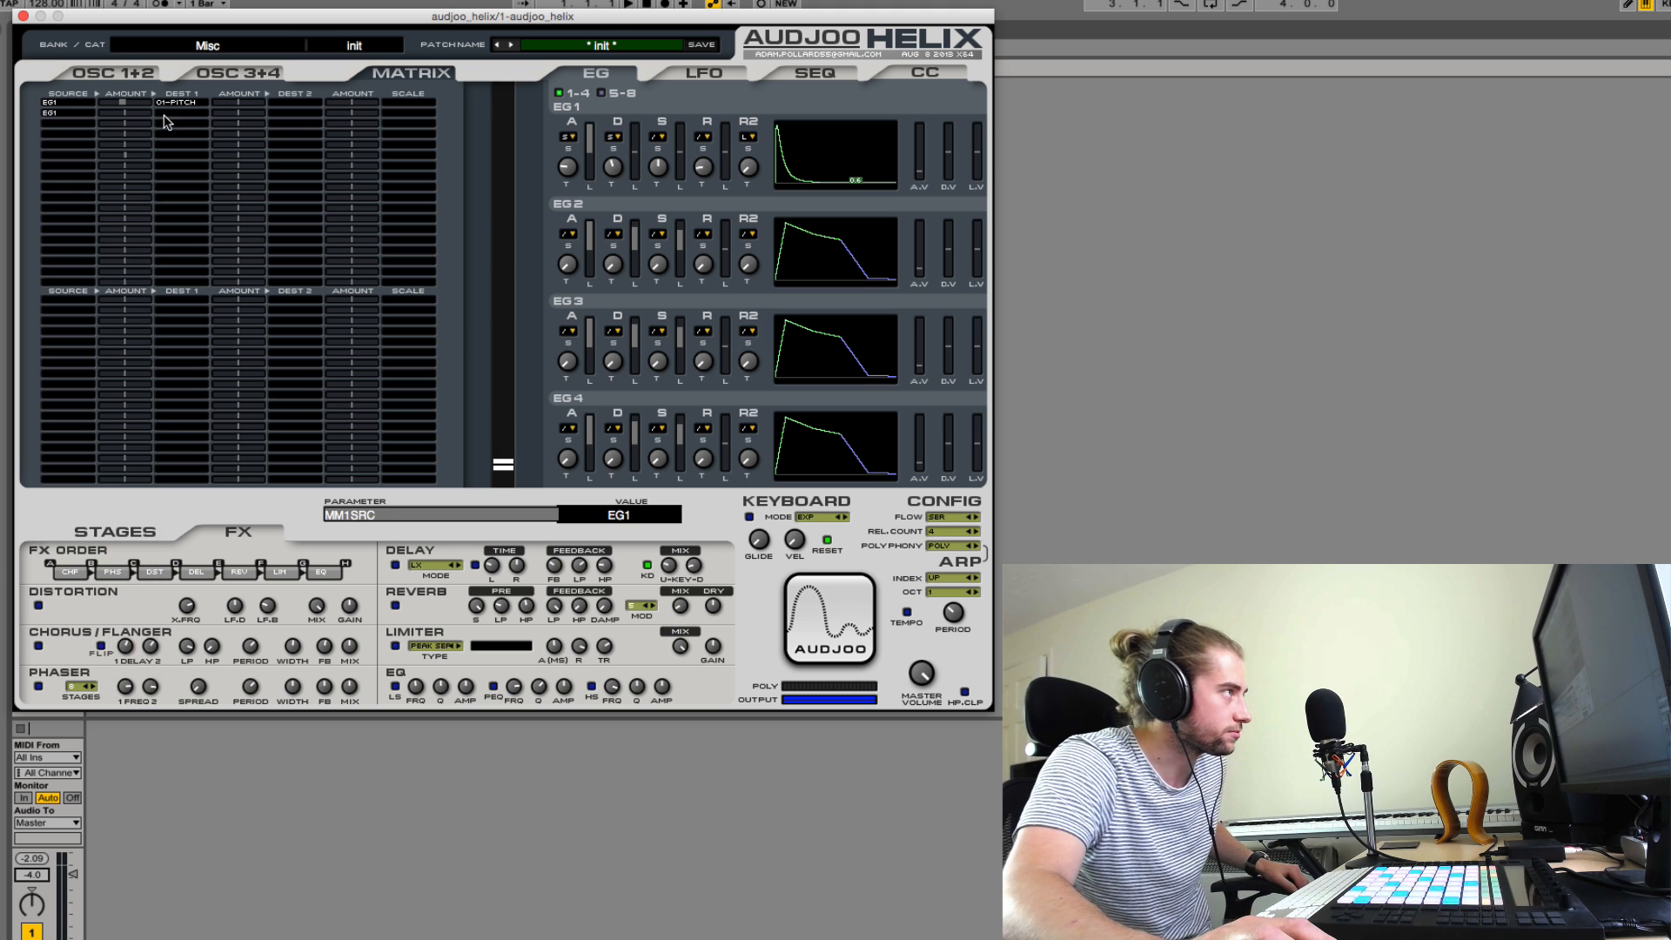
{"action": "left_click", "coordinate": [167, 115]}
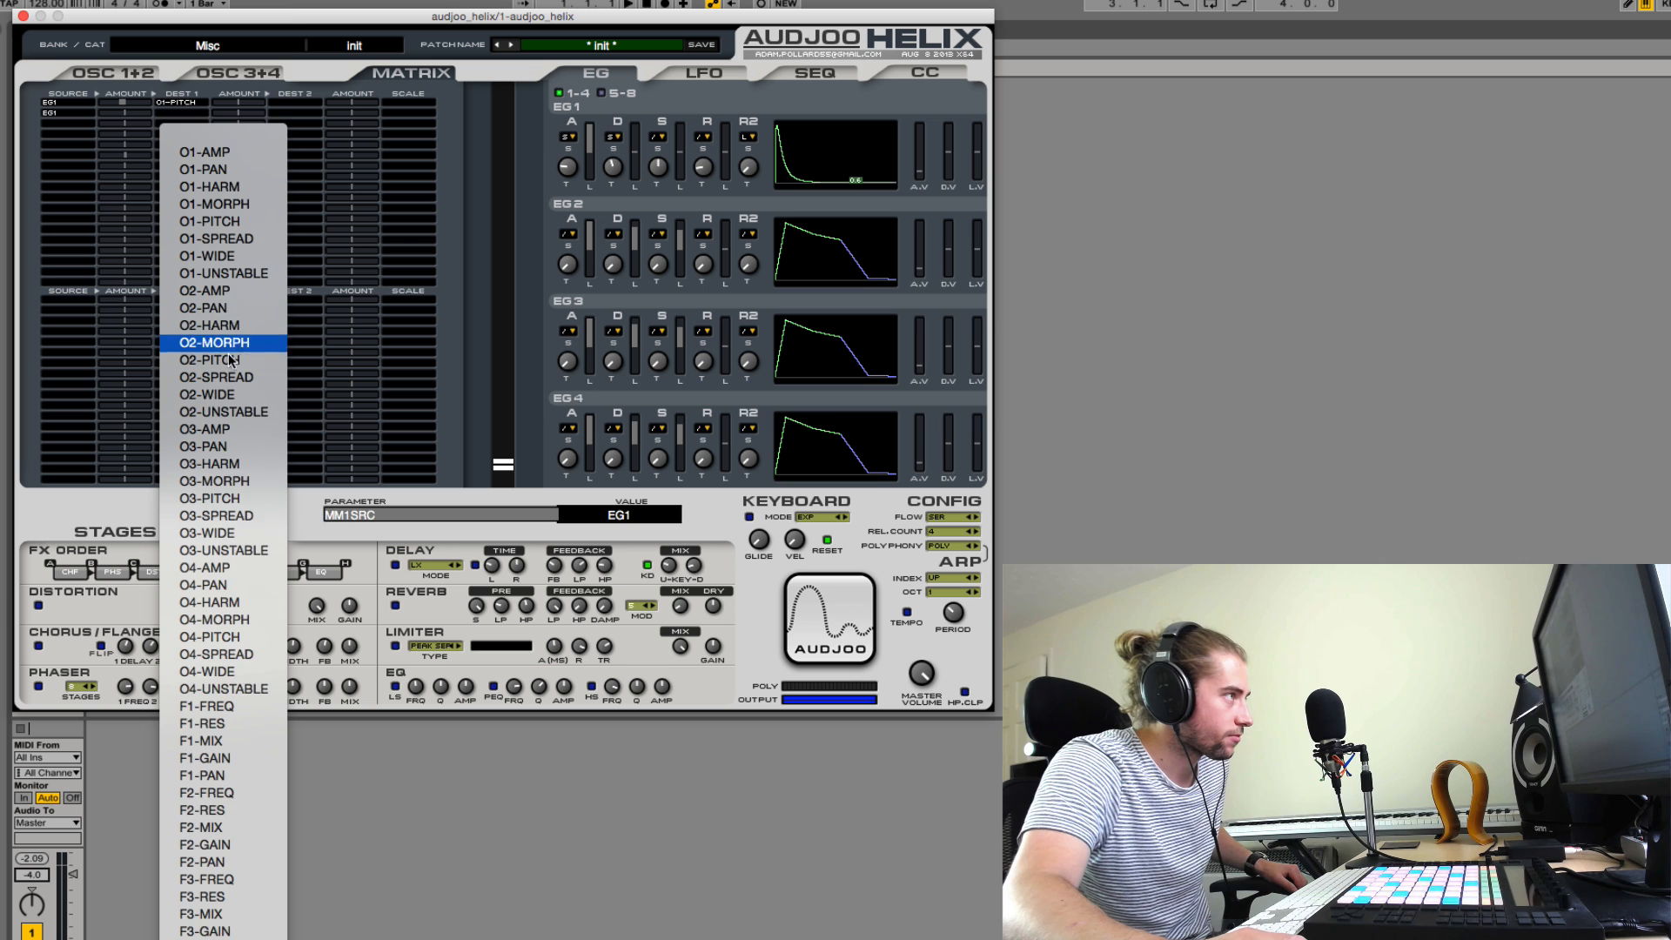
{"action": "scroll", "coordinate": [248, 550], "scroll_direction": "down", "scroll_amount": 5}
{"action": "scroll", "coordinate": [259, 639], "scroll_direction": "up", "scroll_amount": 3}
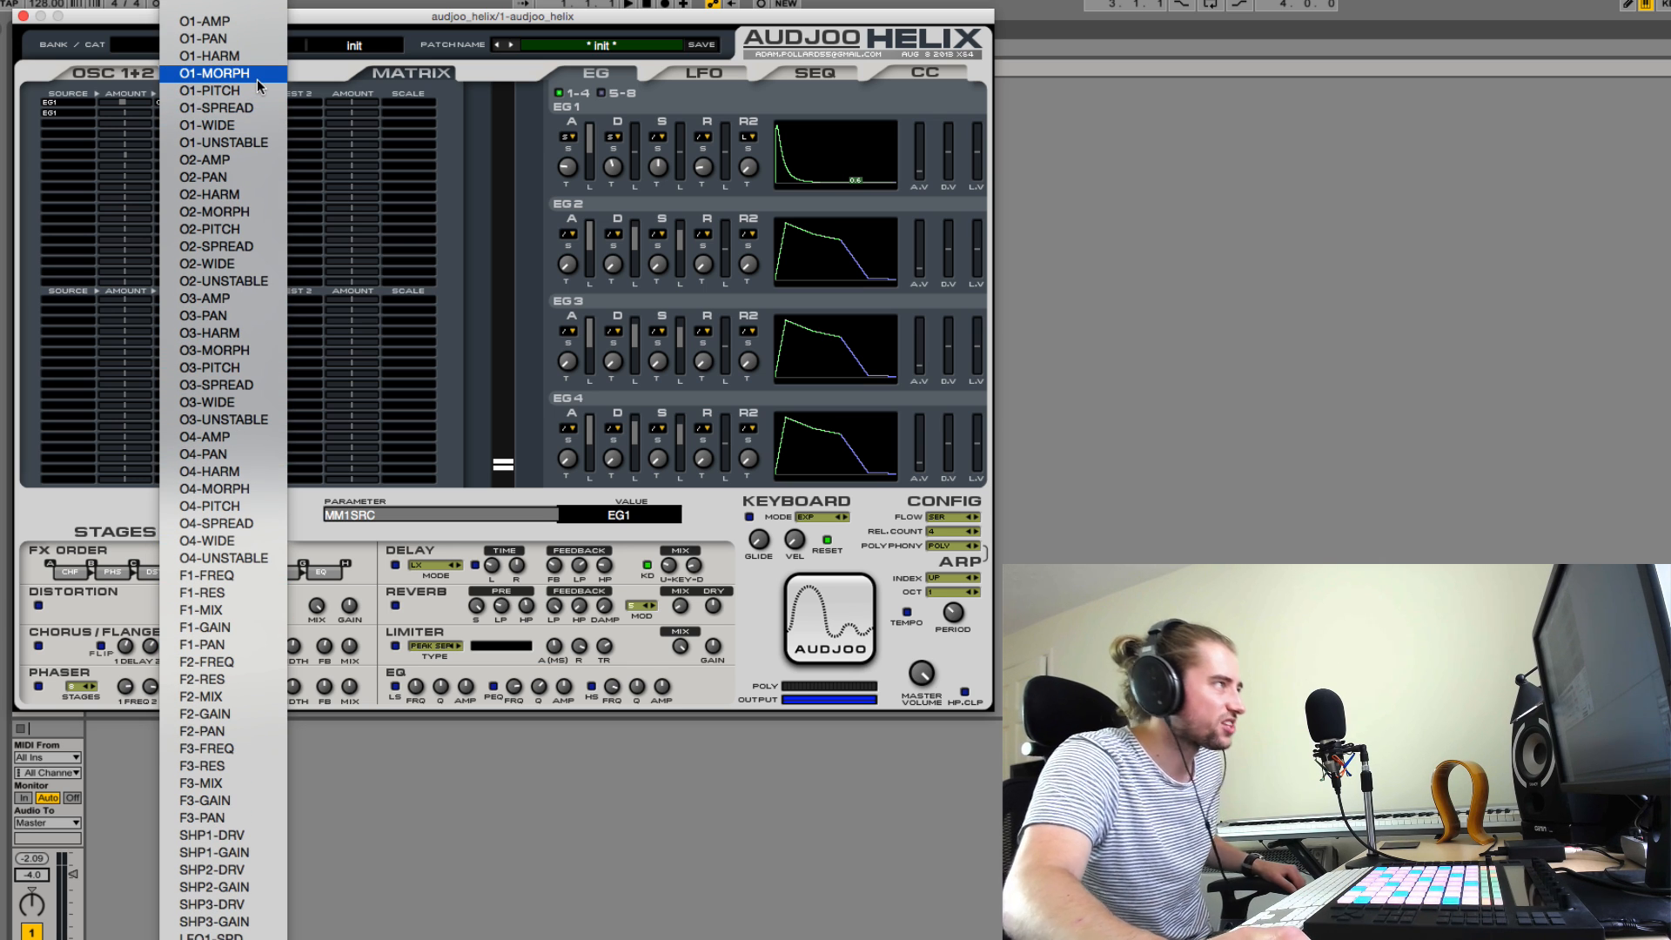
{"action": "left_click", "coordinate": [258, 80]}
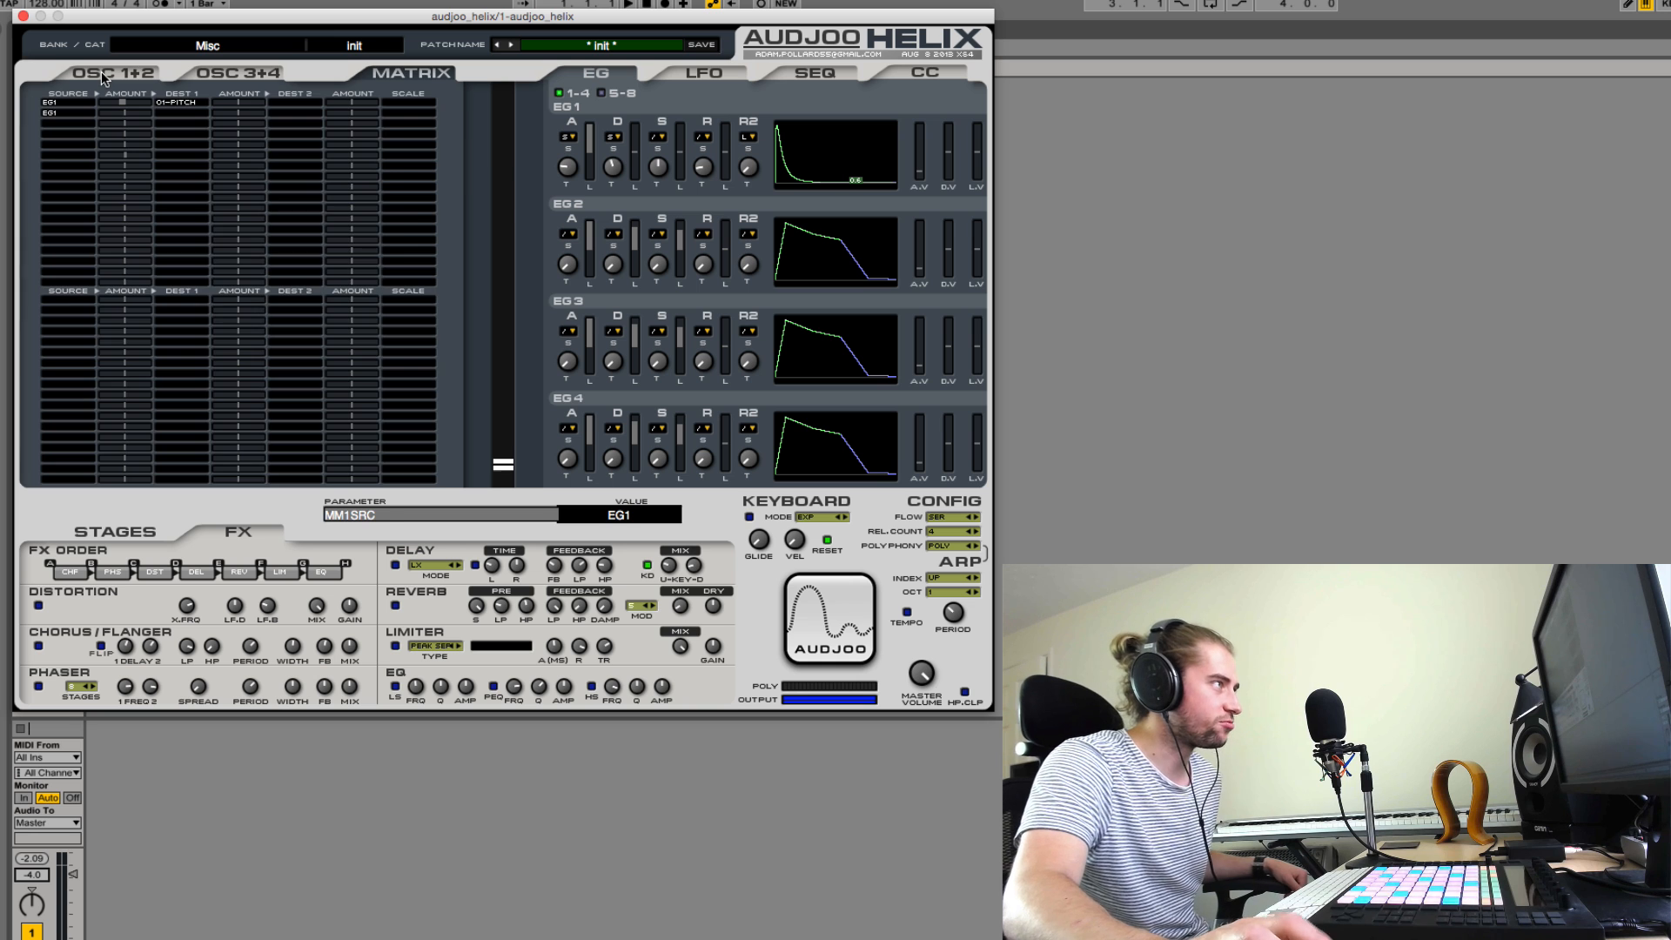
- Try higher shape B time mirror values on Oscillator 1, sweeping the shape morph up to 1.000 and back to 0.000
{"action": "left_click", "coordinate": [101, 71]}
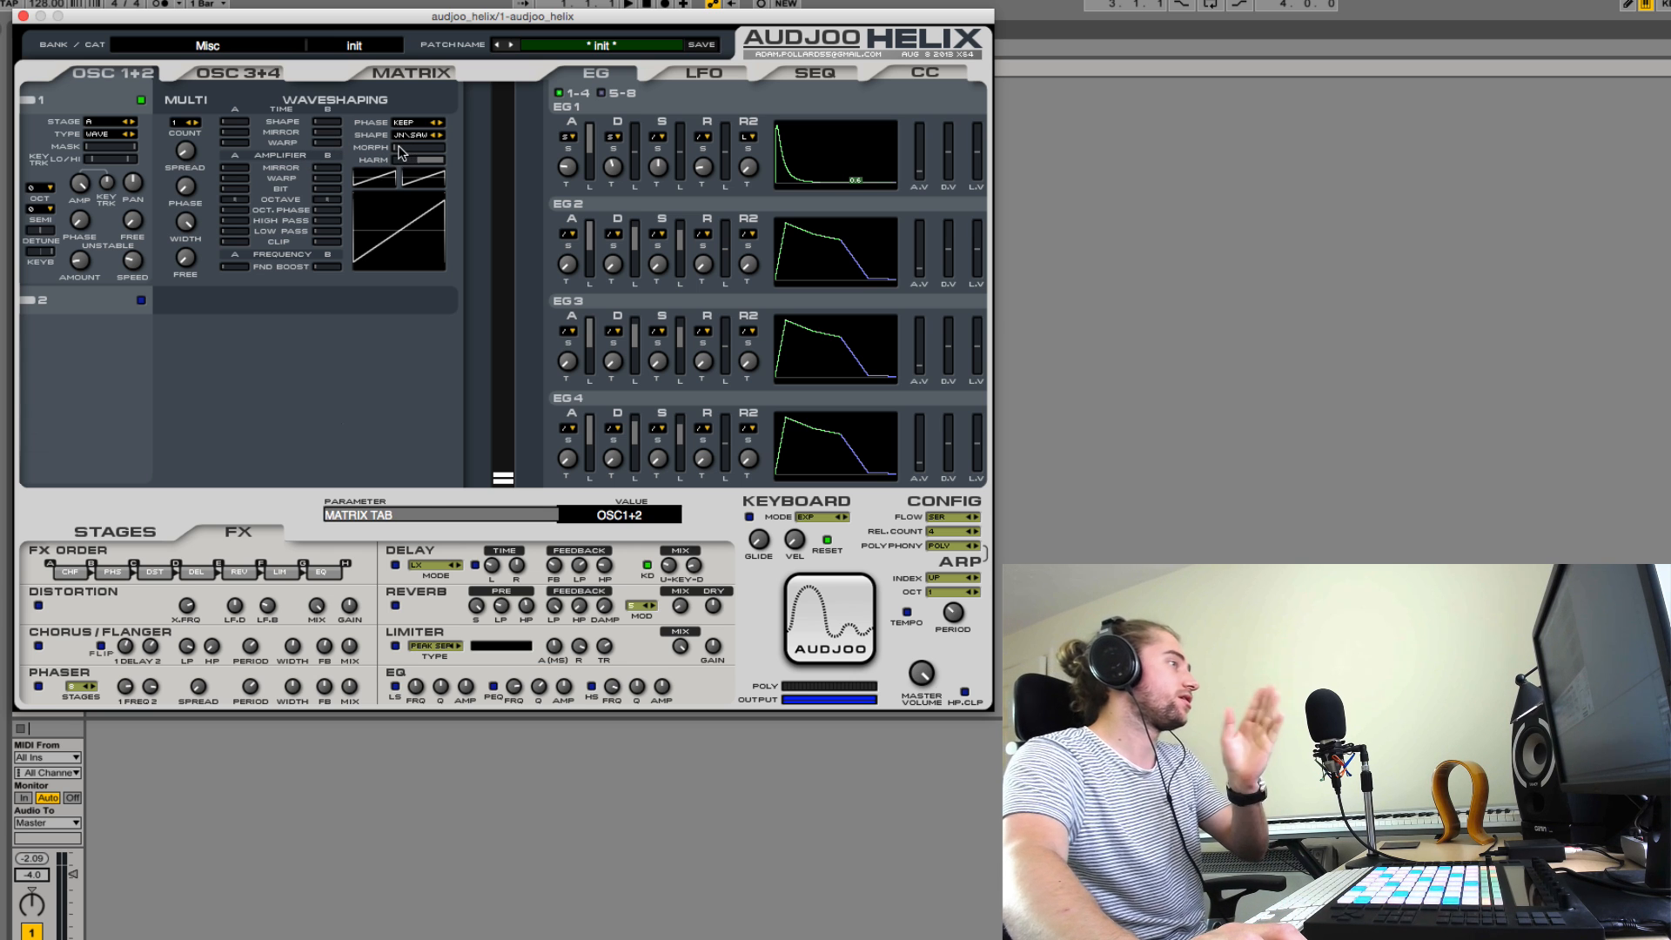
{"action": "left_click_drag", "start_coordinate": [399, 147], "coordinate": [353, 193]}
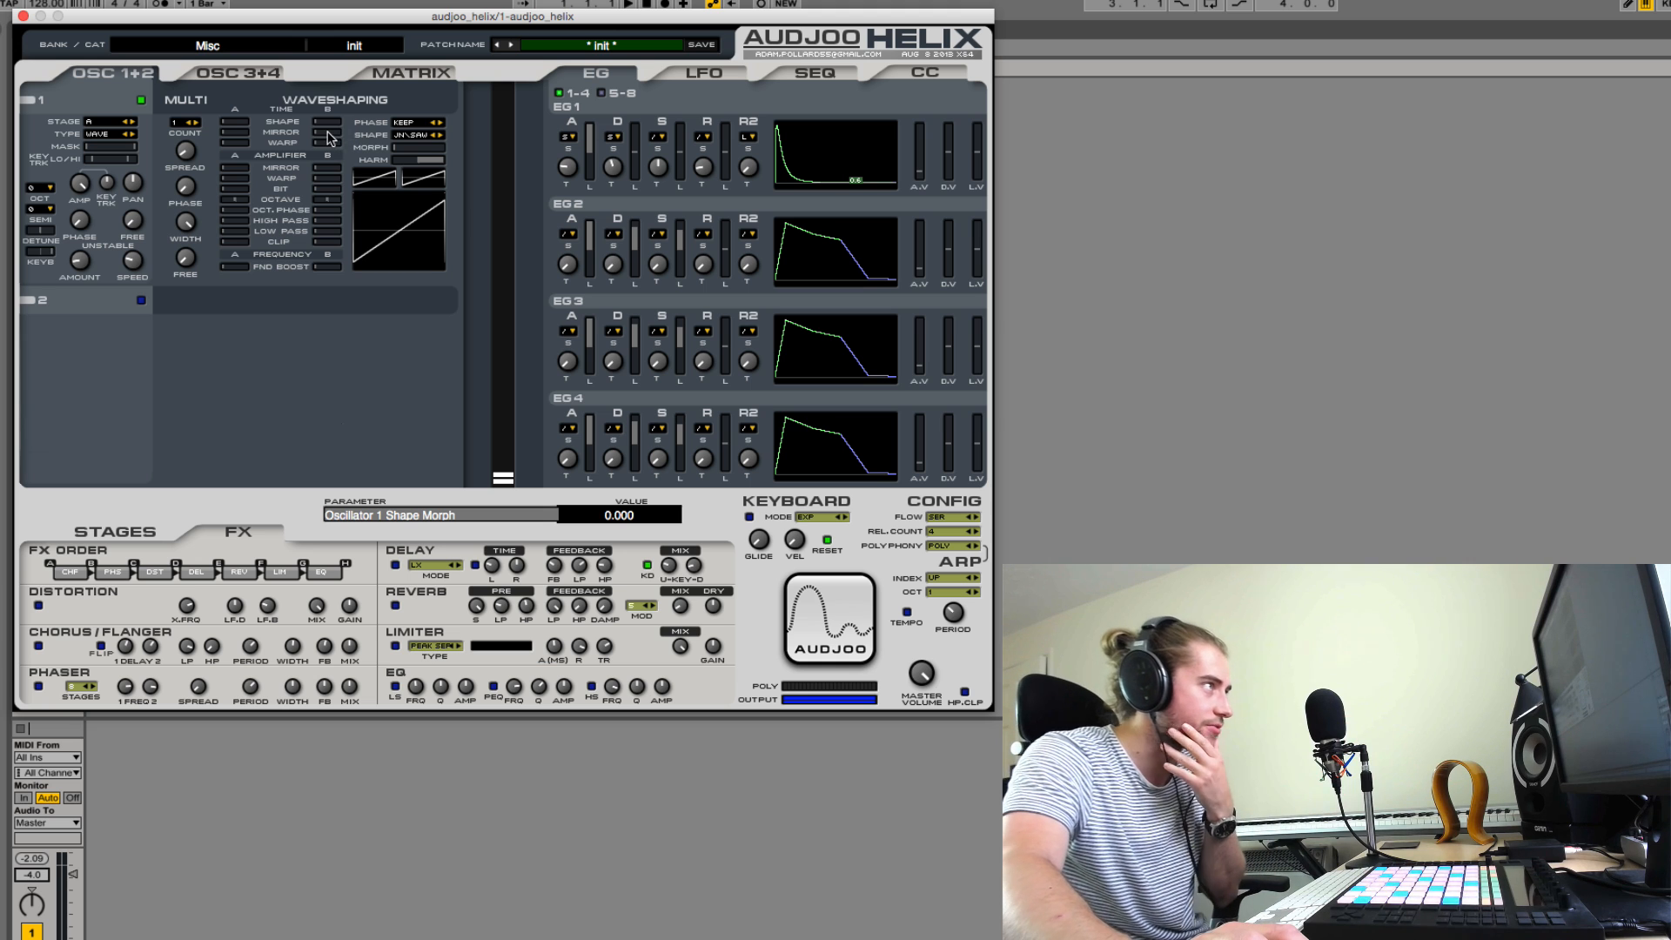
{"action": "left_click_drag", "start_coordinate": [322, 137], "coordinate": [428, 200]}
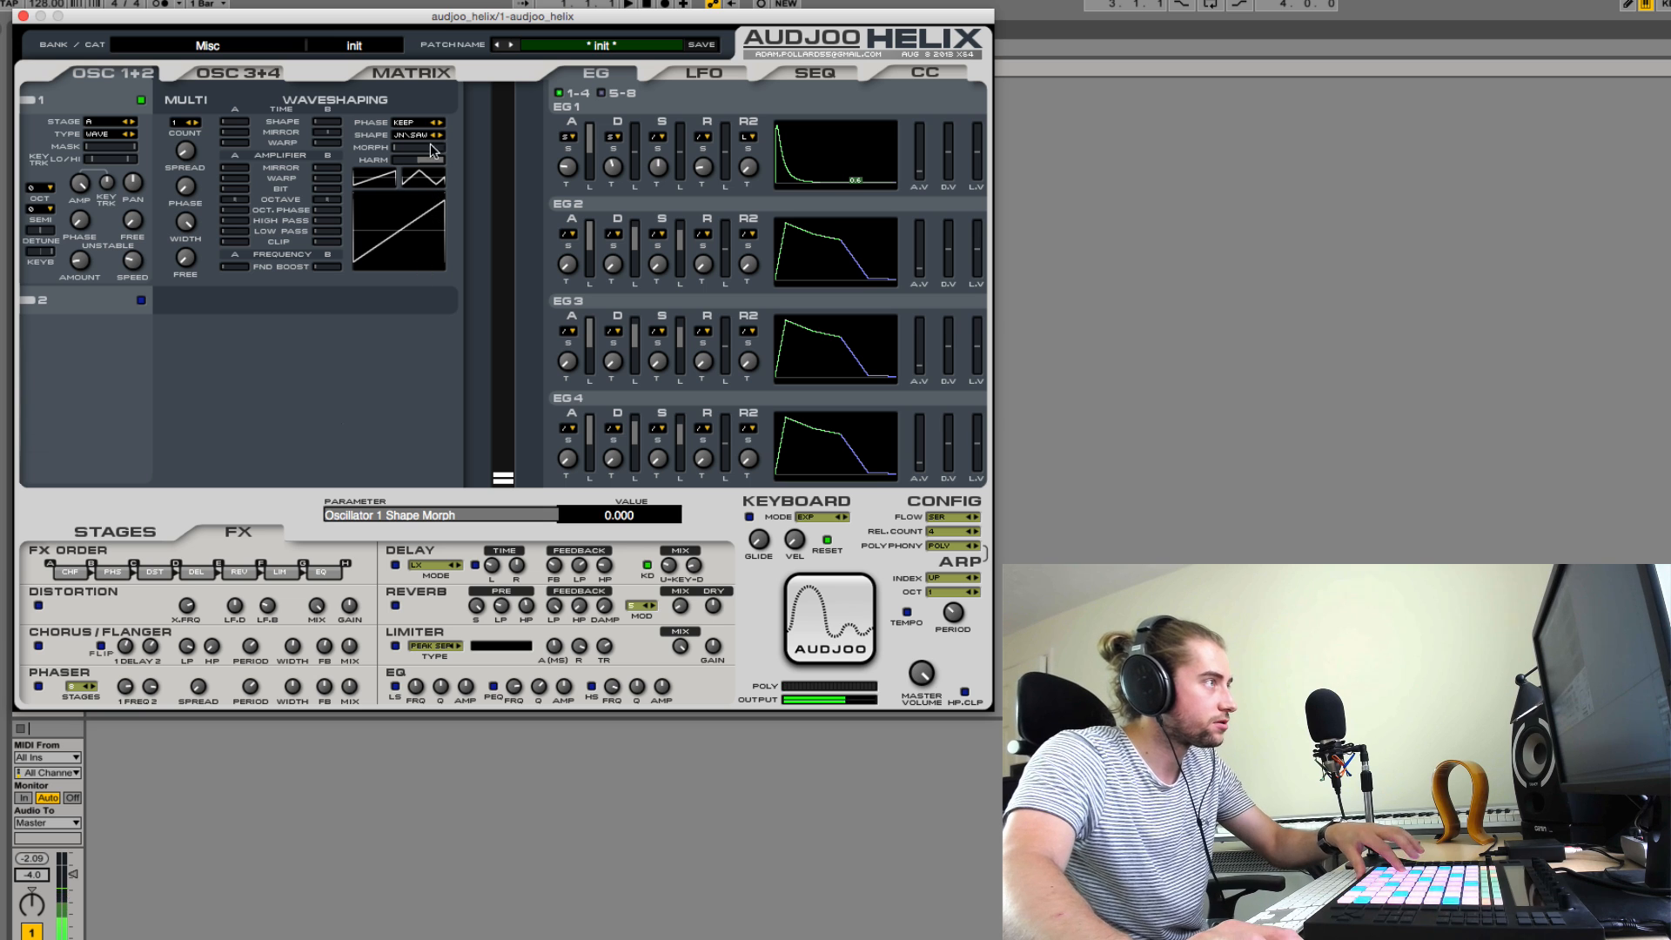
{"action": "left_click_drag", "start_coordinate": [430, 143], "coordinate": [419, 71]}
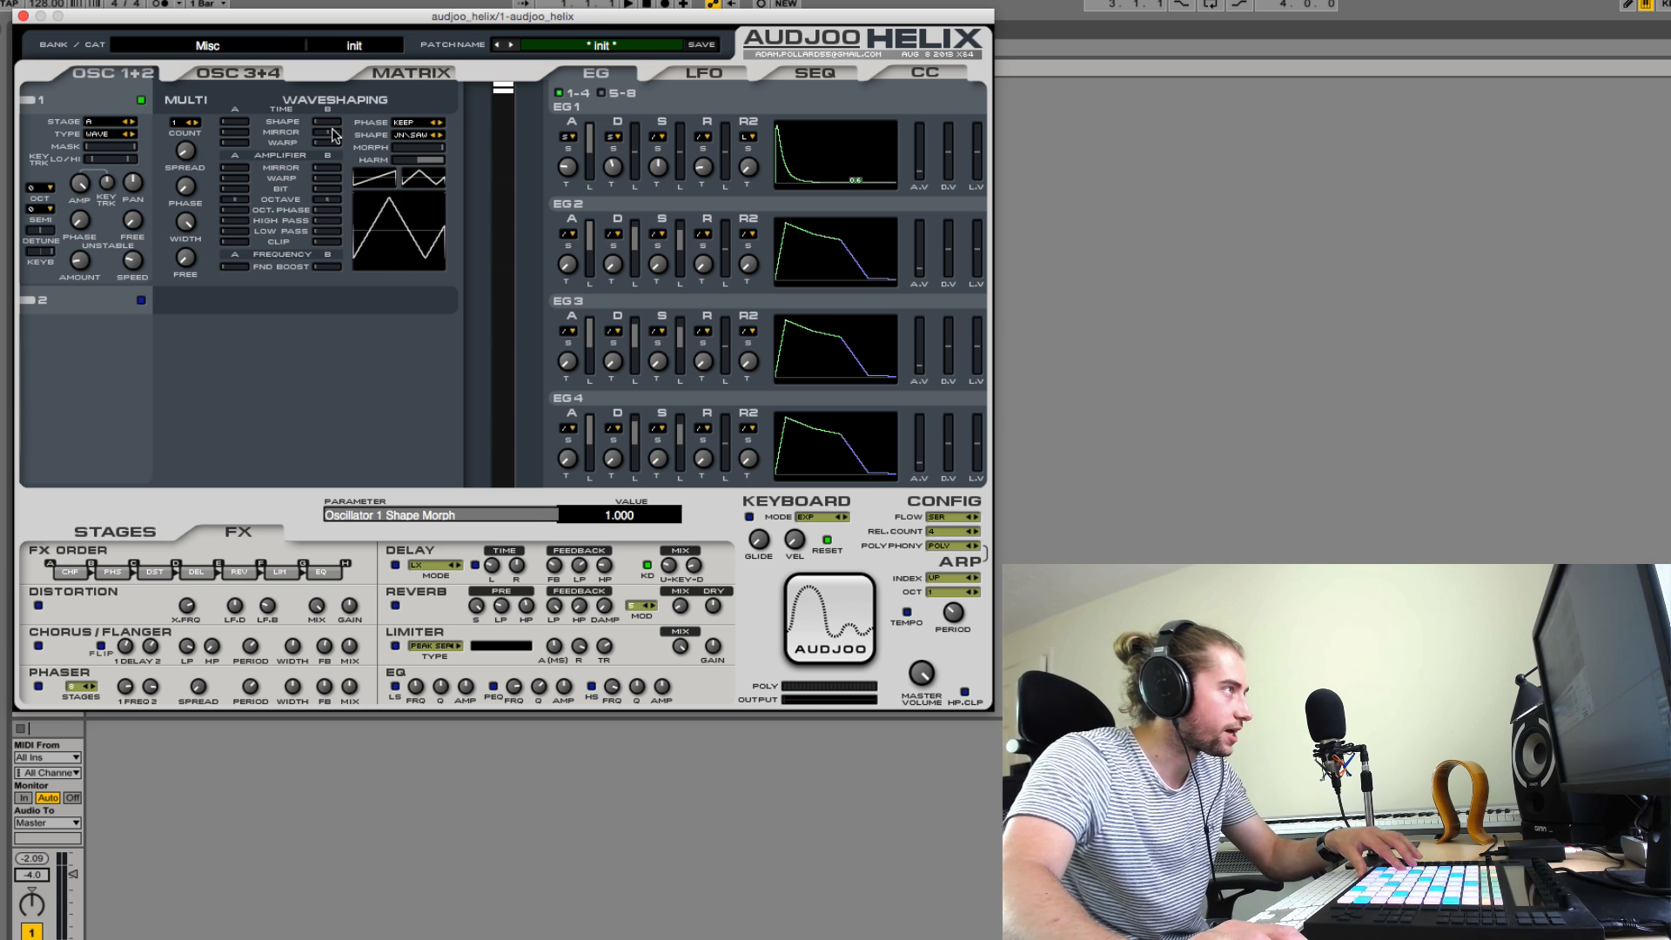
{"action": "left_click_drag", "start_coordinate": [333, 135], "coordinate": [405, 310]}
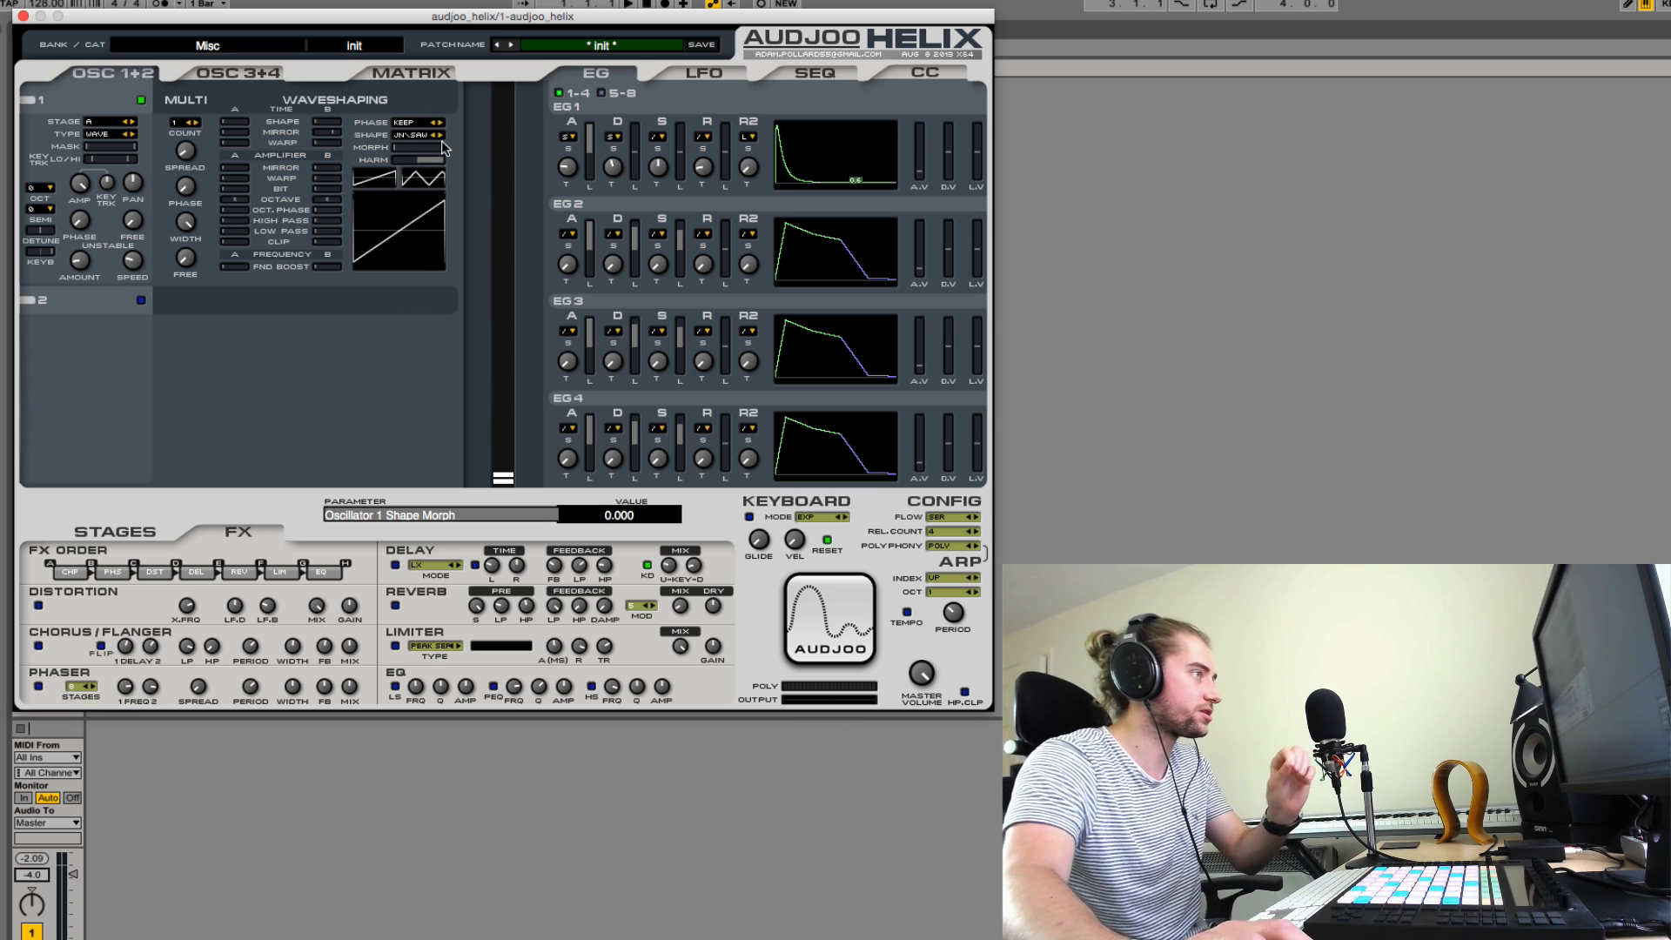
- Route the second EG1 slot to O1-MORPH and raise its modulation amount through 76.200 to 127.000
{"action": "left_click", "coordinate": [398, 73]}
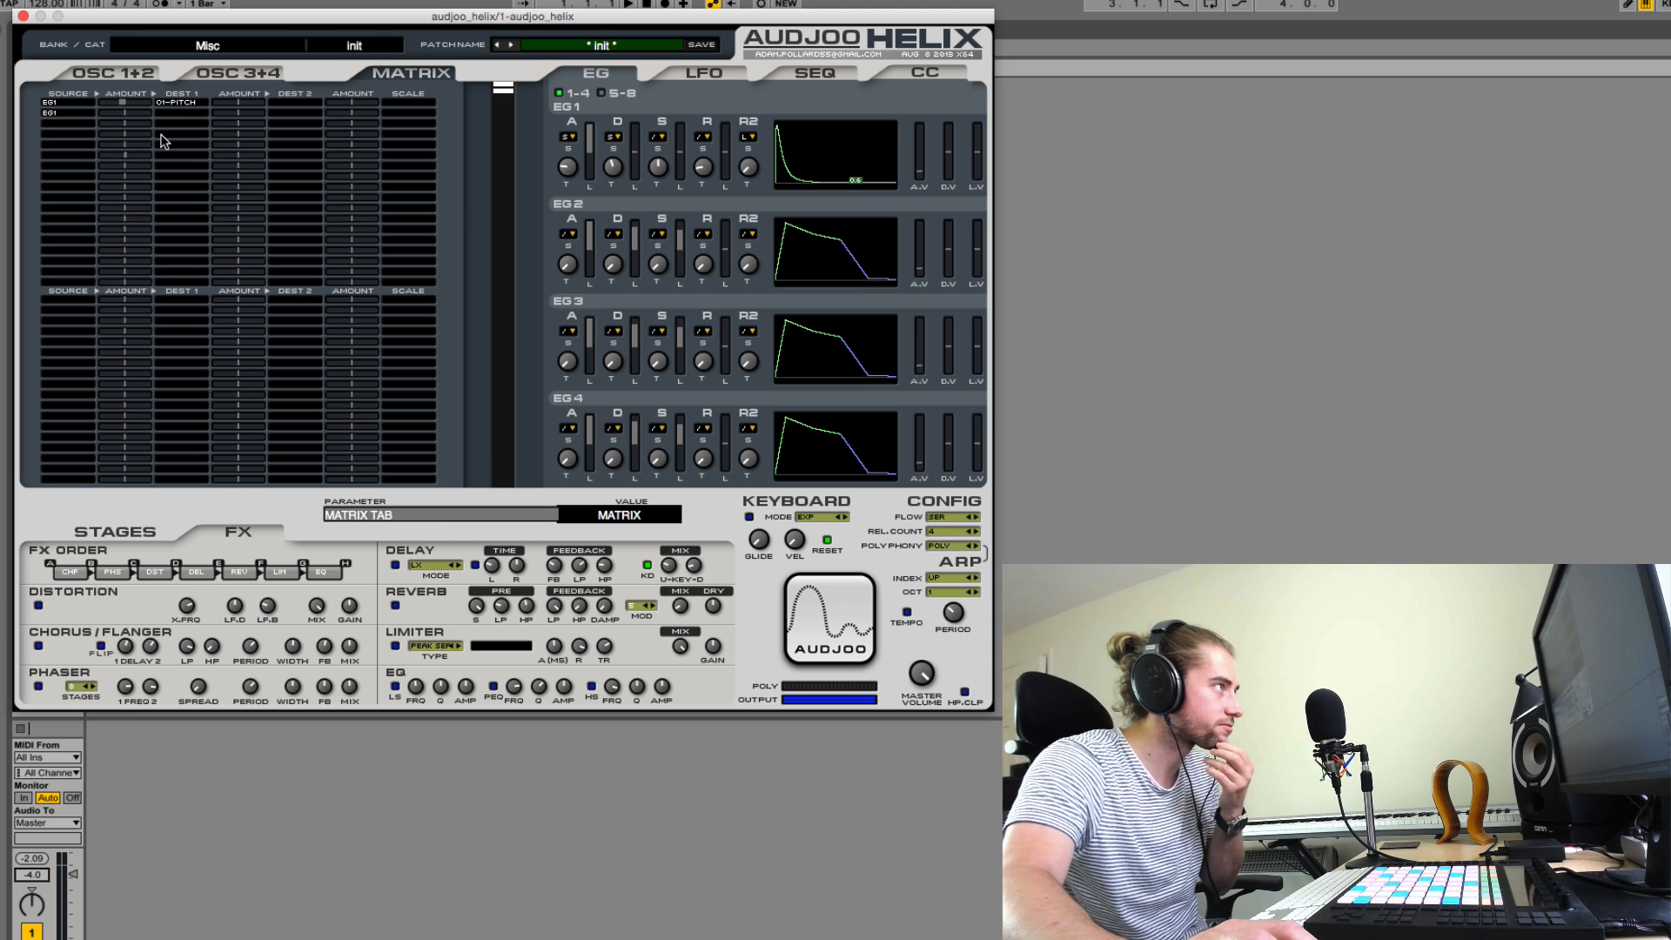
{"action": "left_click", "coordinate": [161, 120]}
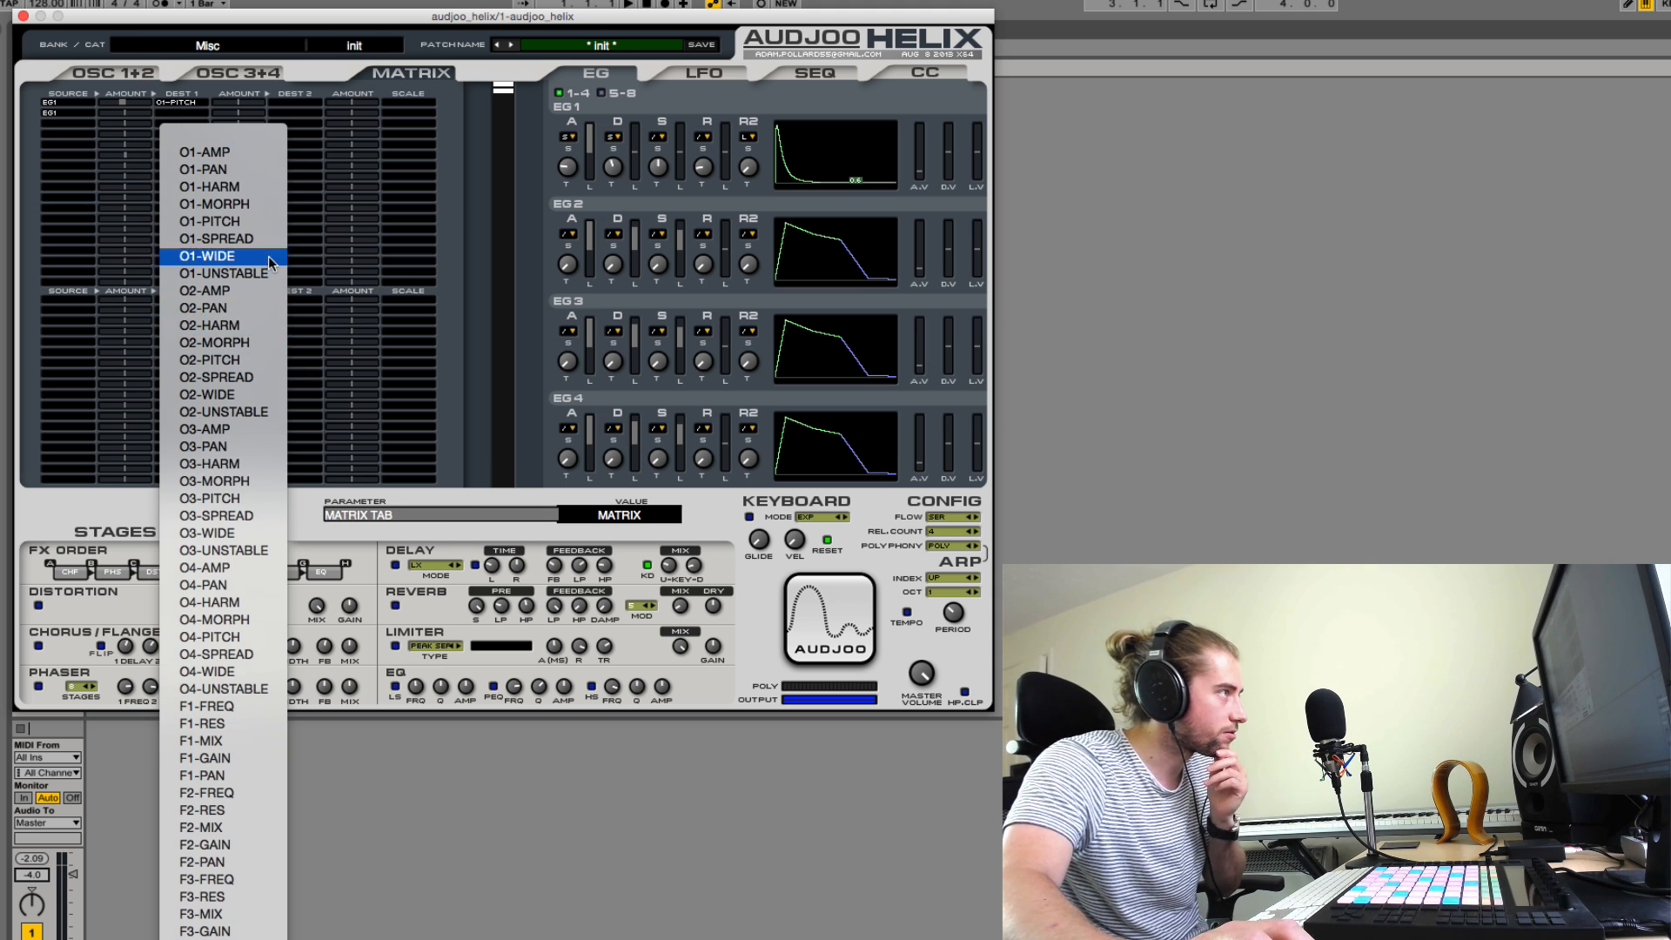
{"action": "left_click", "coordinate": [255, 208]}
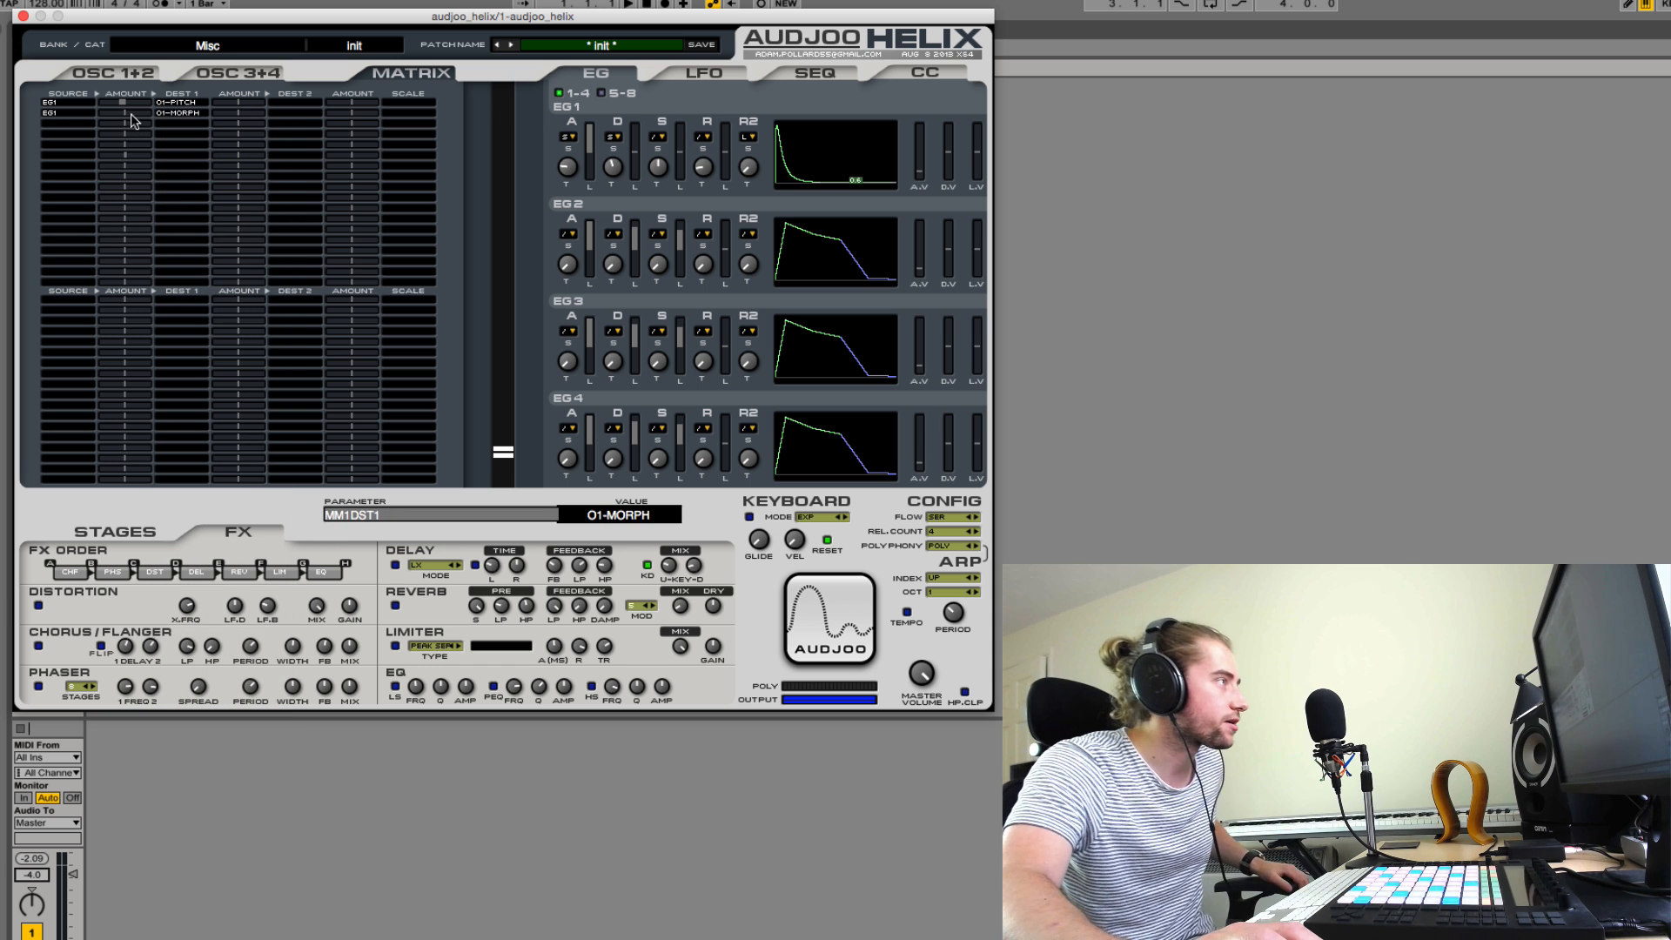
{"action": "left_click_drag", "start_coordinate": [131, 119], "coordinate": [158, 93]}
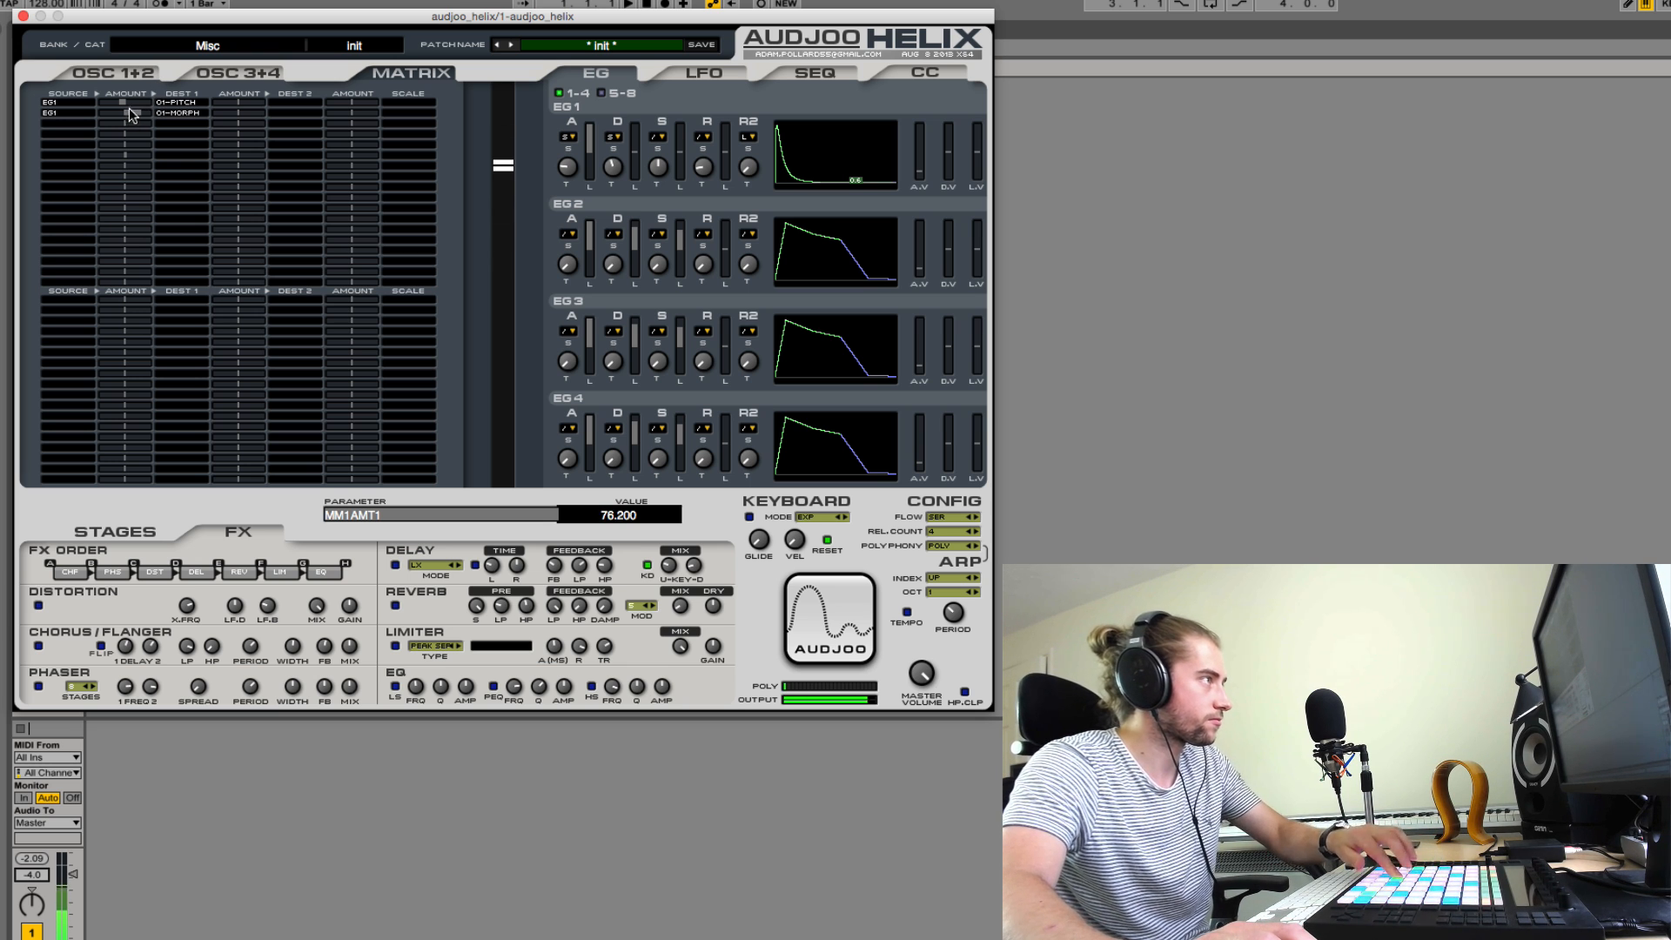
{"action": "mouse_move", "coordinate": [139, 114]}
{"action": "left_mouse_down"}
{"action": "mouse_move", "coordinate": [127, 209]}
{"action": "mouse_move", "coordinate": [144, 127]}
{"action": "mouse_move", "coordinate": [121, 96]}
{"action": "left_mouse_up"}
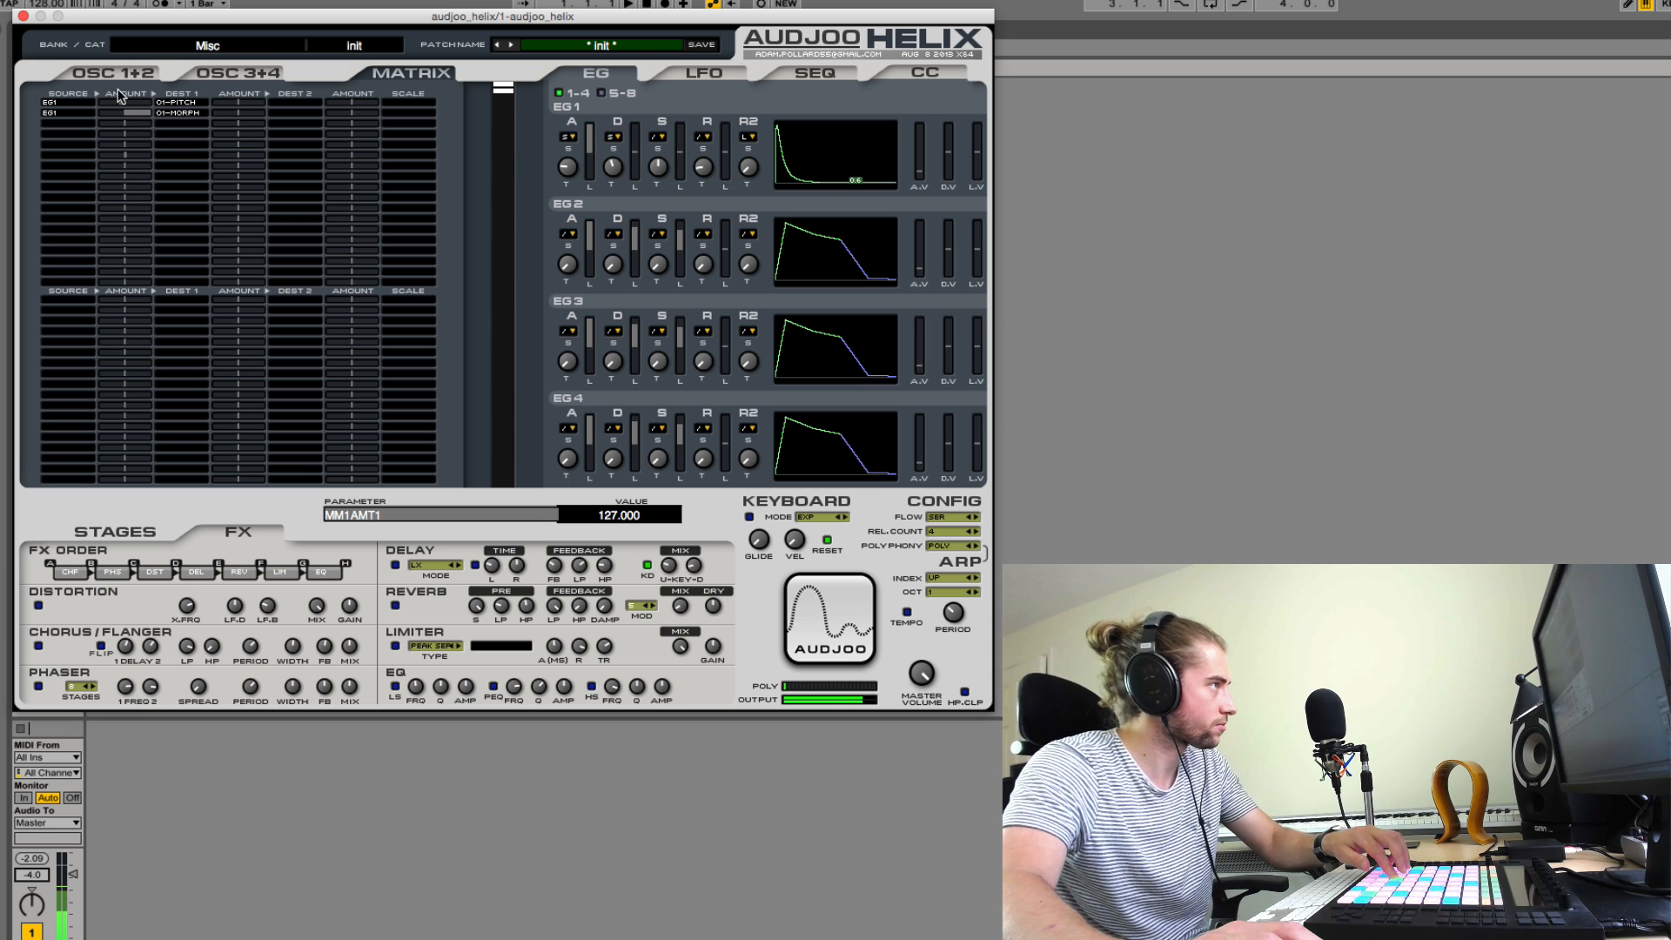
- Try shape B time mirror values of 1.000 and 3.430 on Oscillator 1, with the EG1 to O1-MORPH amount at 121.920
{"action": "left_click", "coordinate": [109, 76]}
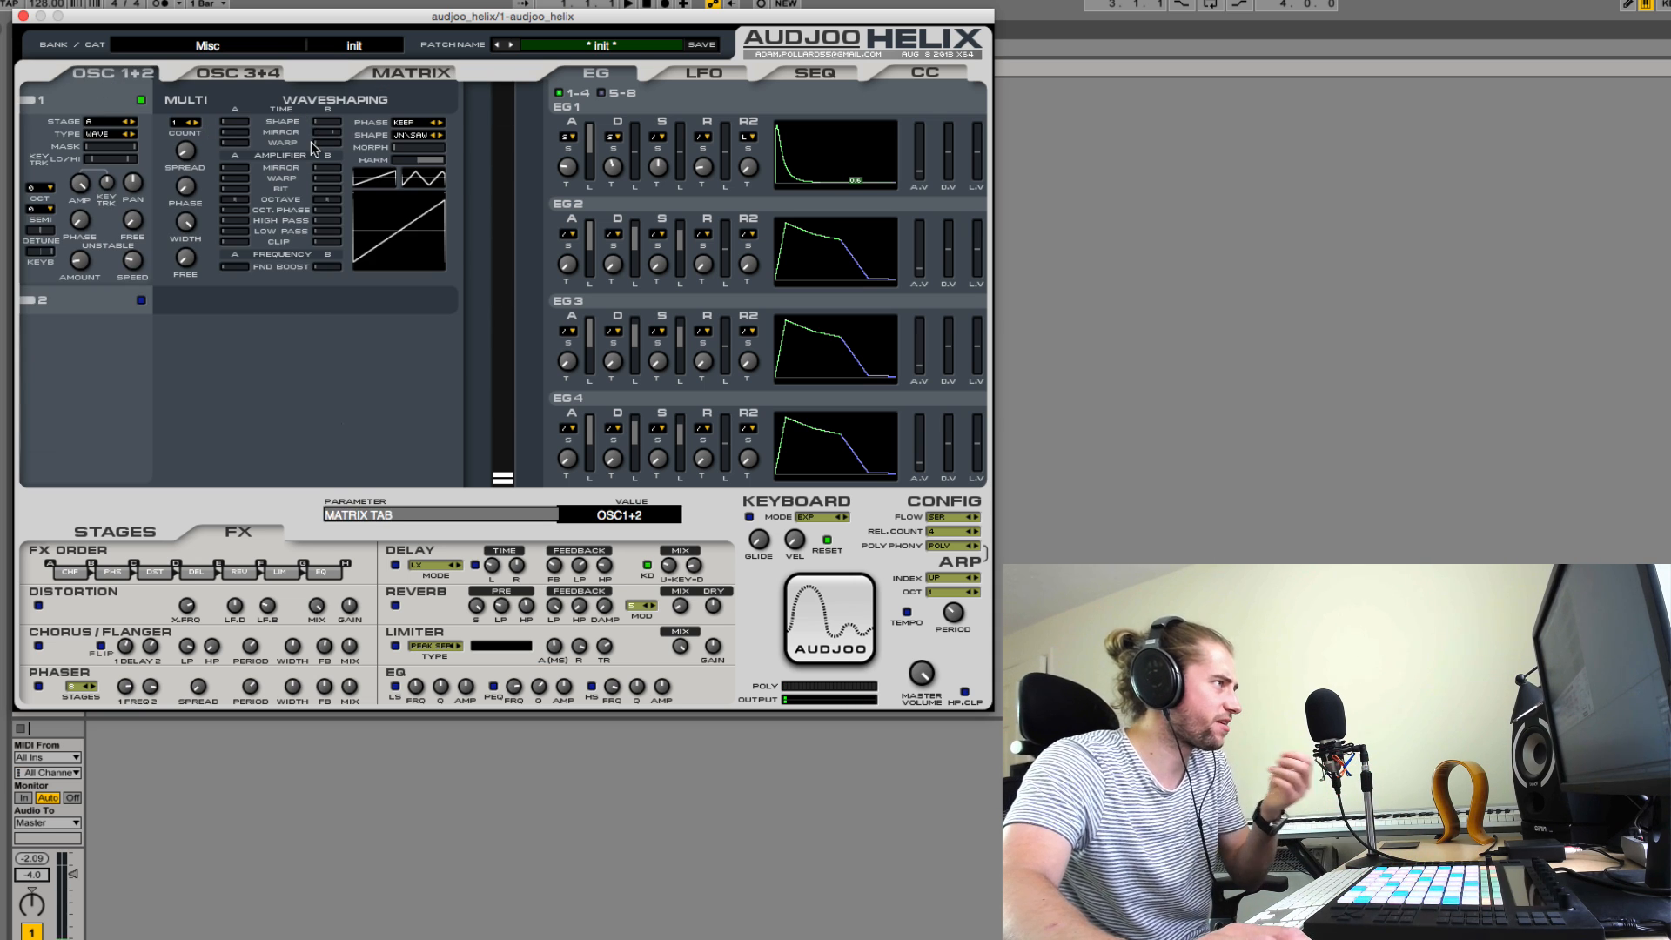
{"action": "left_click_drag", "start_coordinate": [328, 133], "coordinate": [256, 259]}
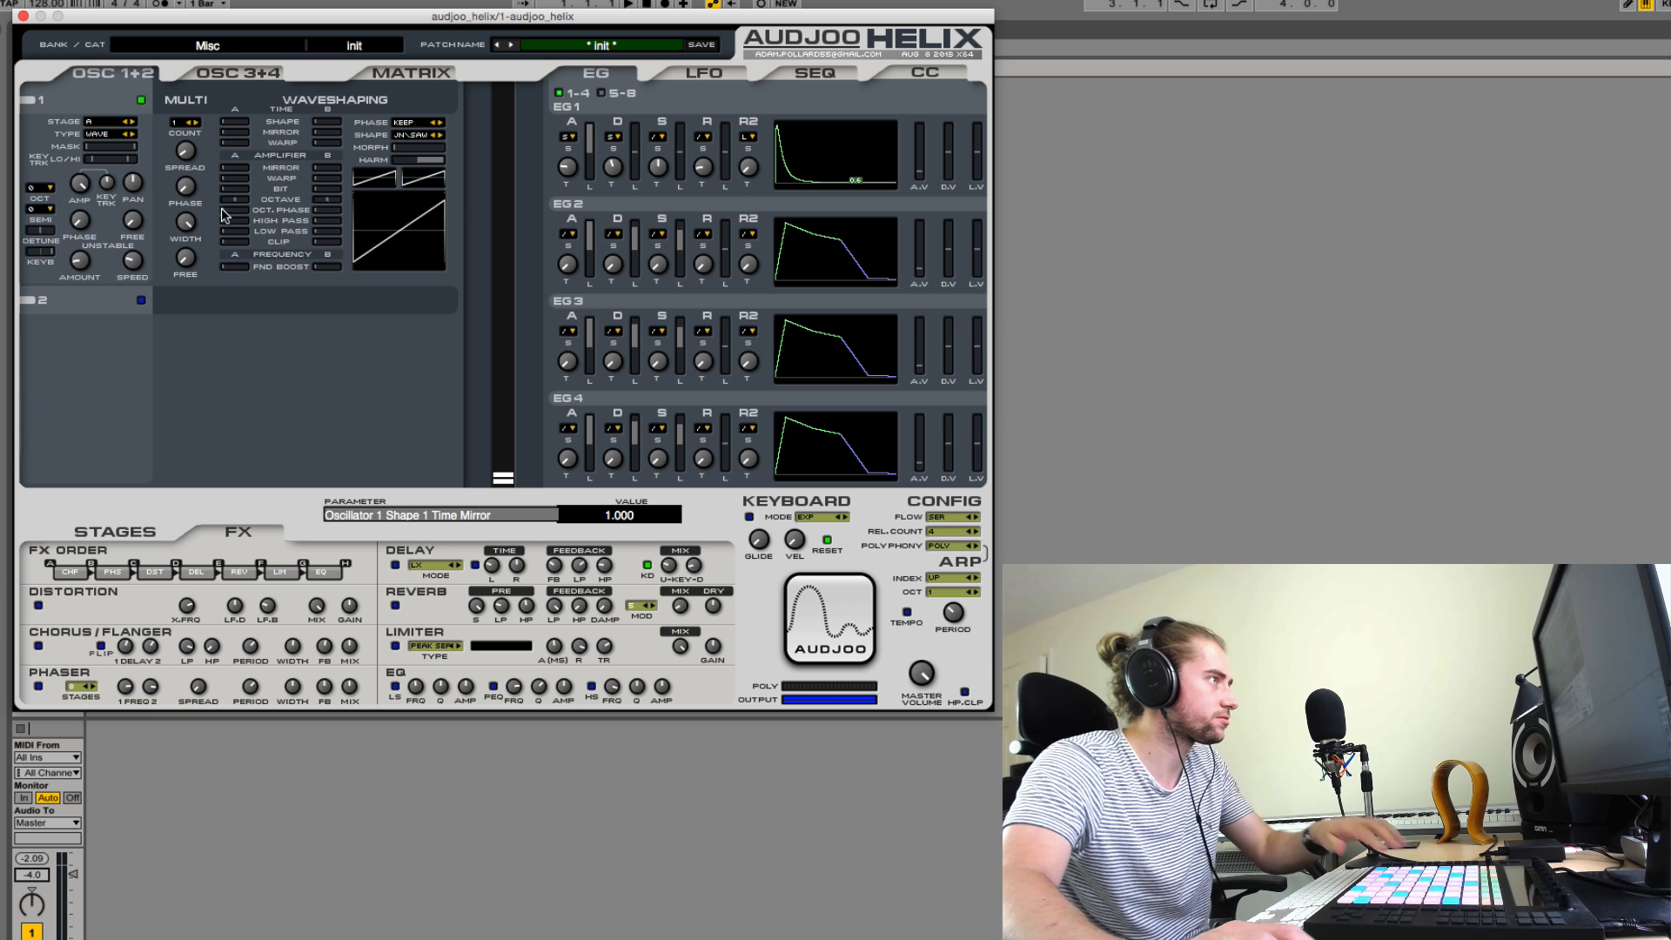
{"action": "mouse_move", "coordinate": [243, 139]}
{"action": "left_mouse_down"}
{"action": "mouse_move", "coordinate": [257, 93]}
{"action": "mouse_move", "coordinate": [242, 171]}
{"action": "left_mouse_up"}
{"action": "left_click_drag", "start_coordinate": [321, 137], "coordinate": [331, 89]}
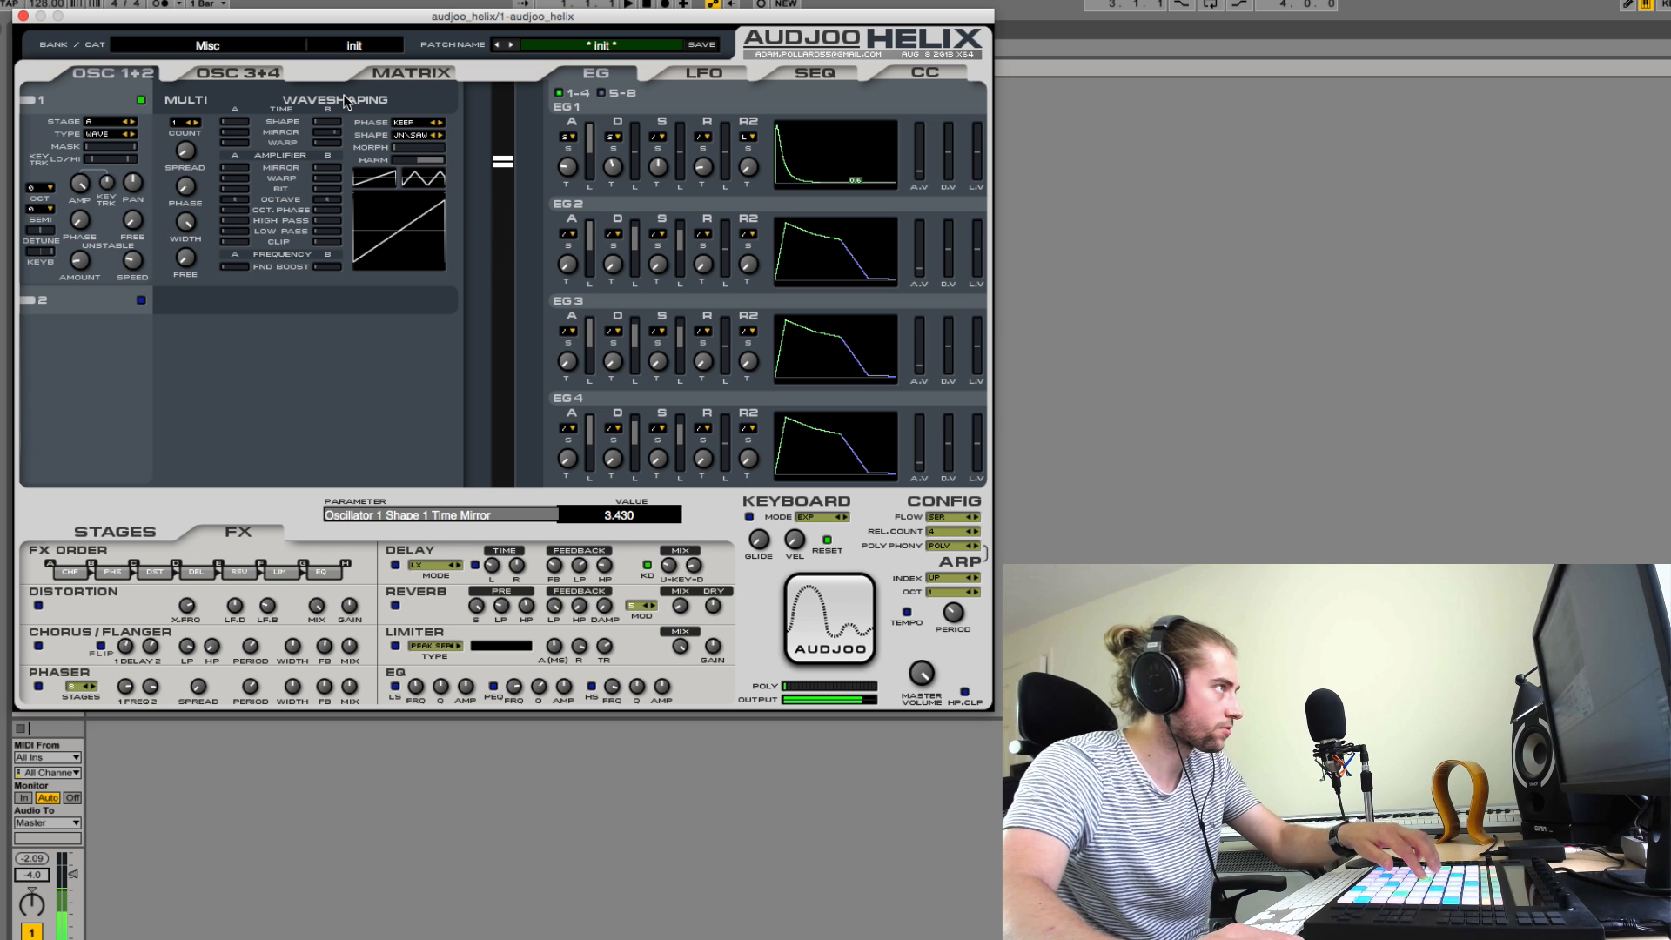
{"action": "left_click", "coordinate": [387, 72]}
{"action": "left_click_drag", "start_coordinate": [139, 113], "coordinate": [171, 141]}
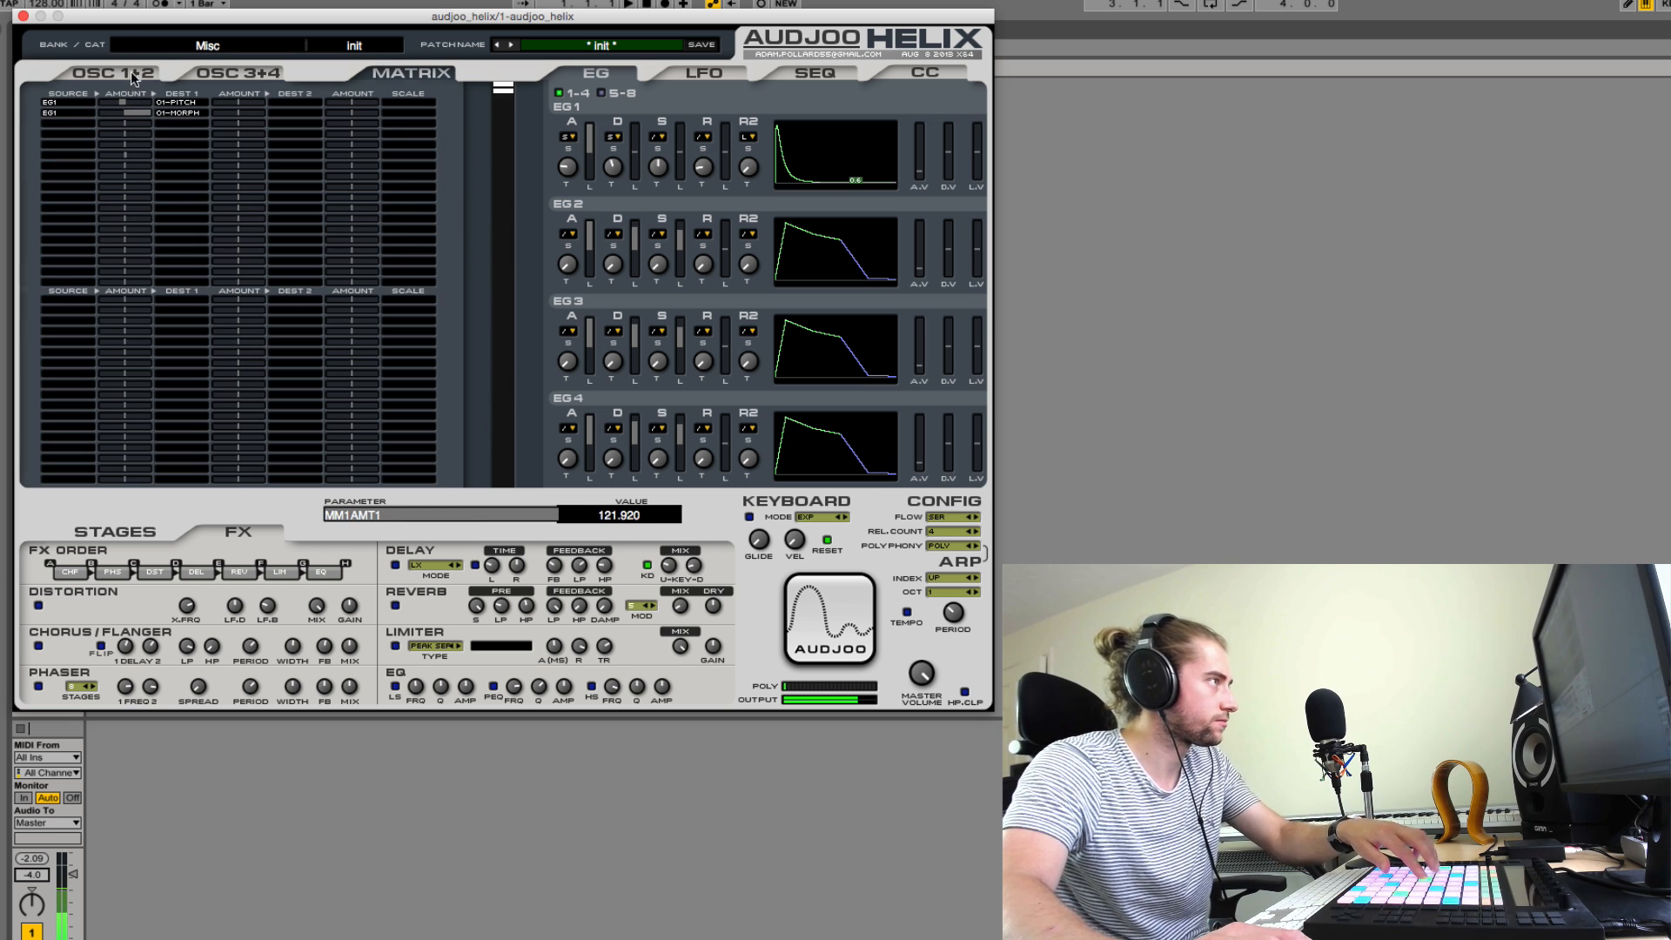
- Return Oscillator 1's shape B time mirror to 1.000 and set its shape A time mirror to 3.750
{"action": "left_click", "coordinate": [142, 74]}
{"action": "left_click_drag", "start_coordinate": [328, 132], "coordinate": [346, 121]}
{"action": "left_click_drag", "start_coordinate": [234, 132], "coordinate": [260, 85]}
{"action": "left_click_drag", "start_coordinate": [332, 132], "coordinate": [301, 231]}
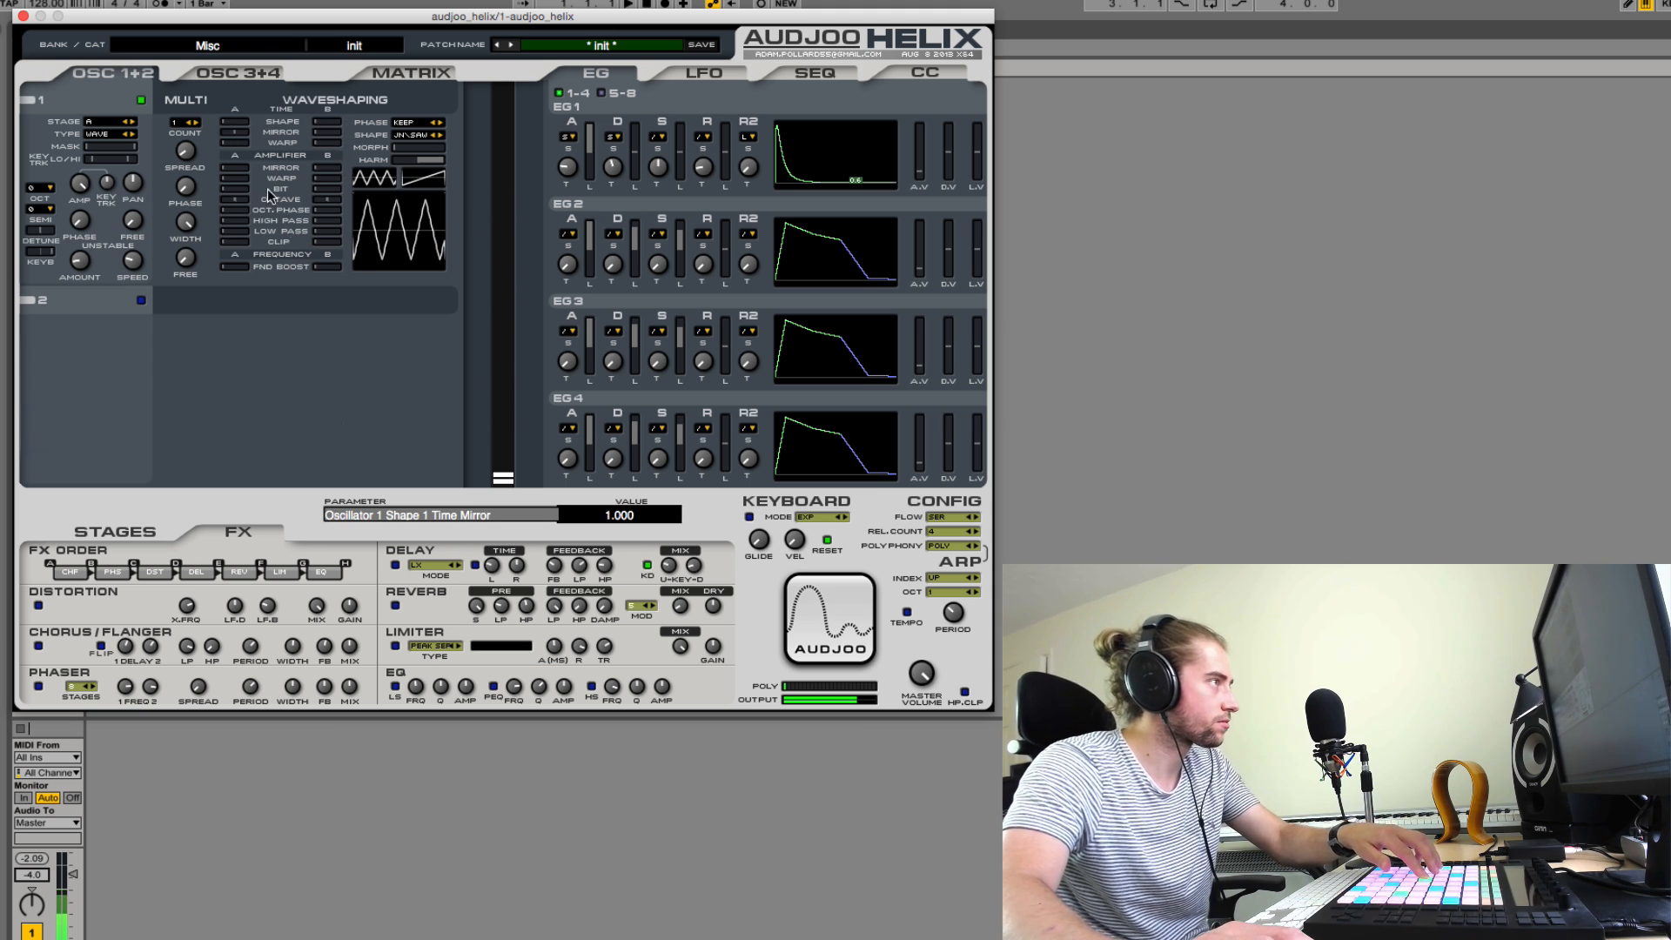
{"action": "mouse_move", "coordinate": [250, 139]}
{"action": "left_mouse_down"}
{"action": "mouse_move", "coordinate": [243, 170]}
{"action": "mouse_move", "coordinate": [241, 132]}
{"action": "left_mouse_up"}
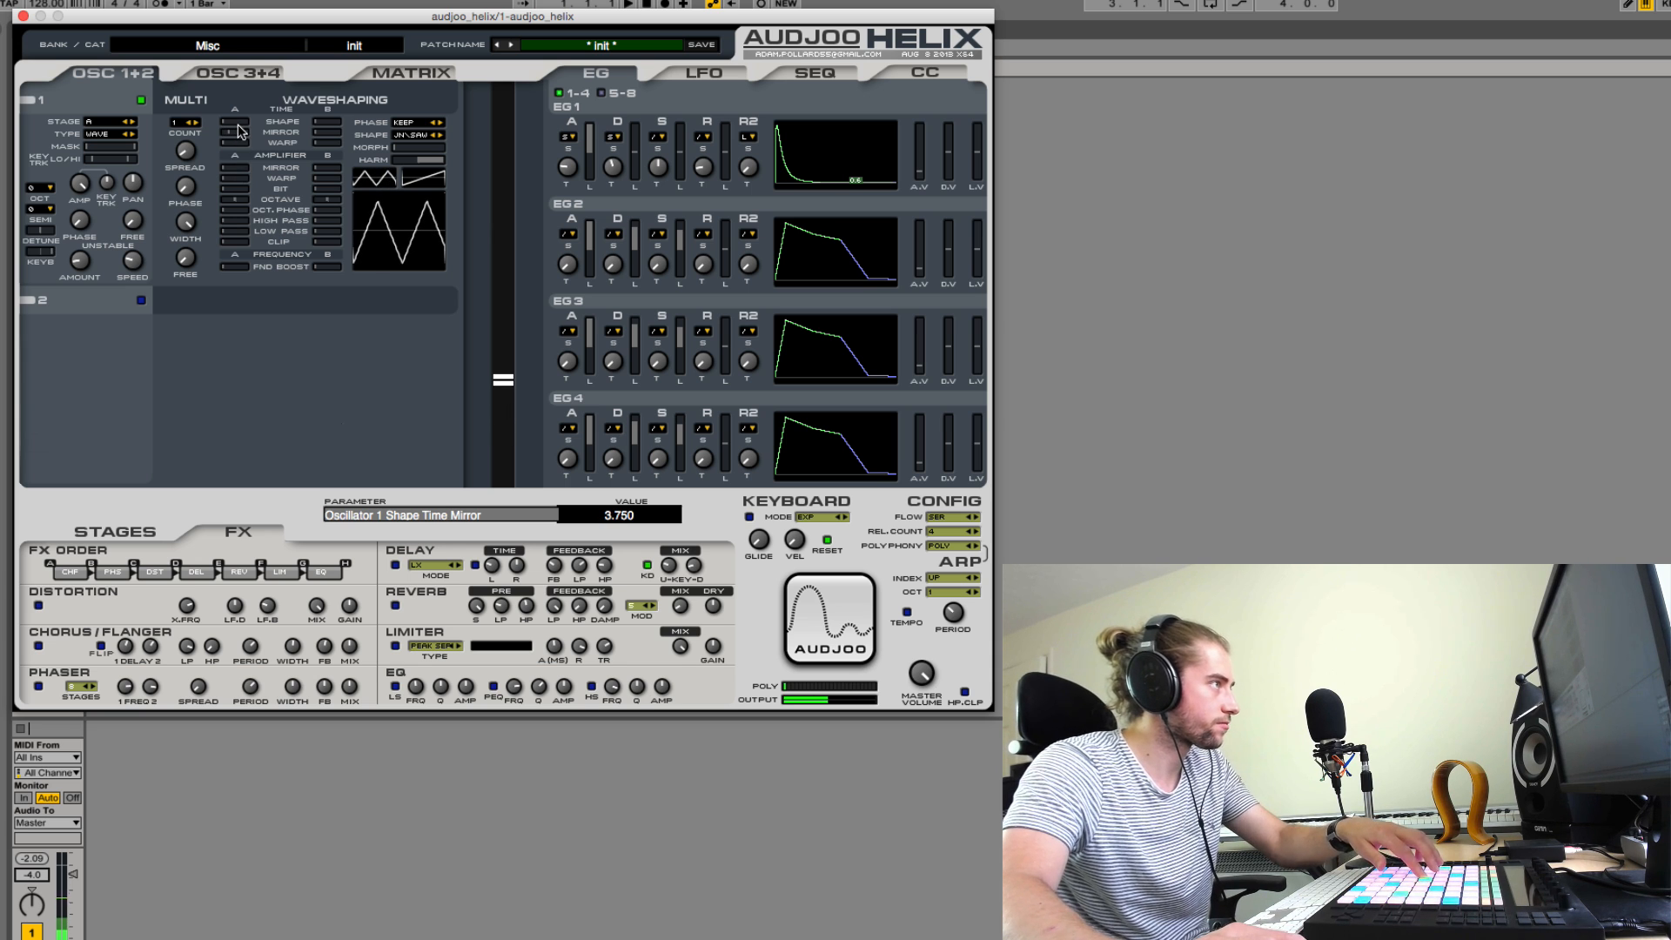
- Set the EG1 to O1-MORPH modulation amount to 99.060
{"action": "left_click", "coordinate": [255, 81]}
{"action": "left_click", "coordinate": [404, 78]}
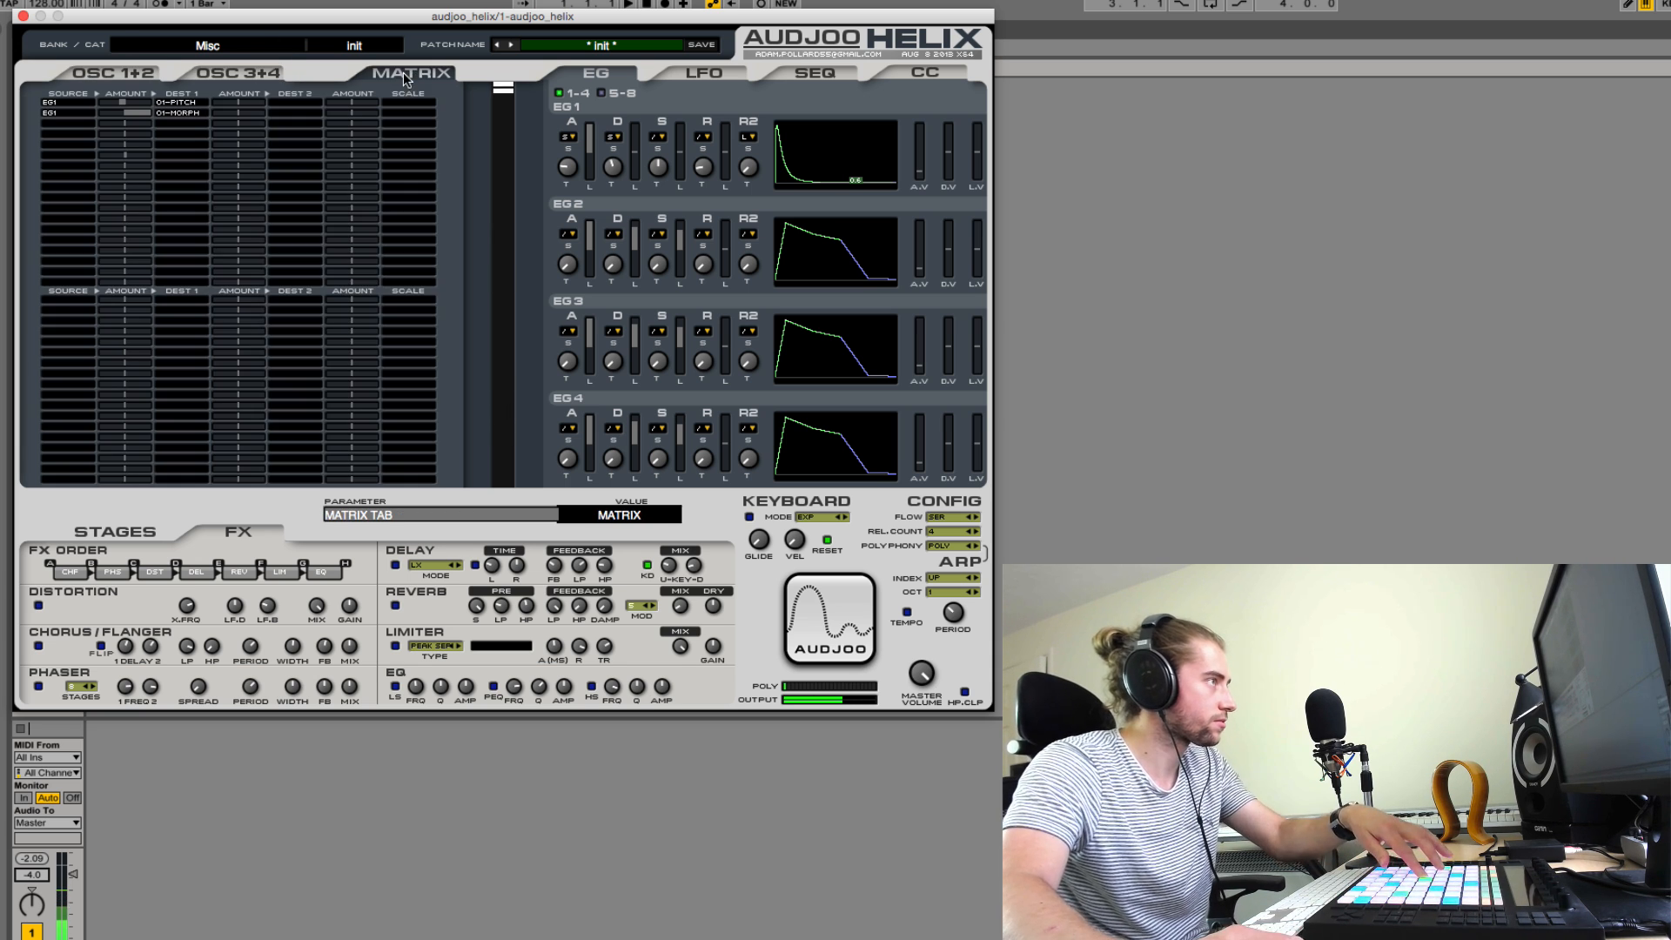
{"action": "left_click_drag", "start_coordinate": [144, 115], "coordinate": [176, 127]}
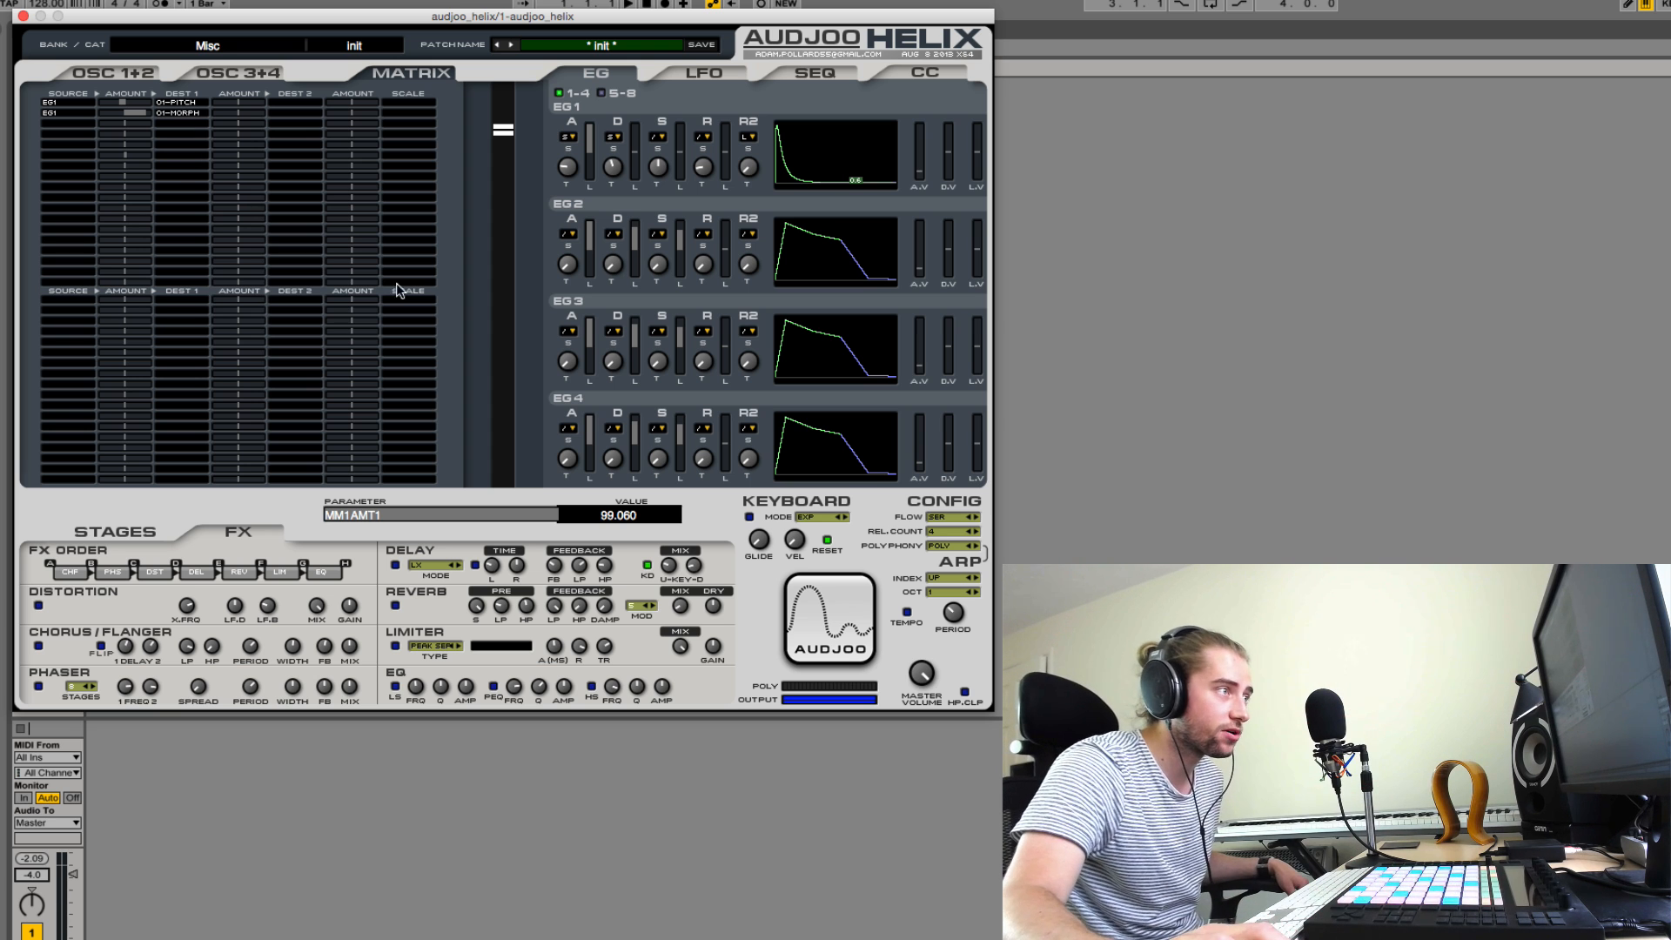
- View the polyphony modes, keeping POLY, and set the master volume to 1.640
{"action": "left_click", "coordinate": [945, 547]}
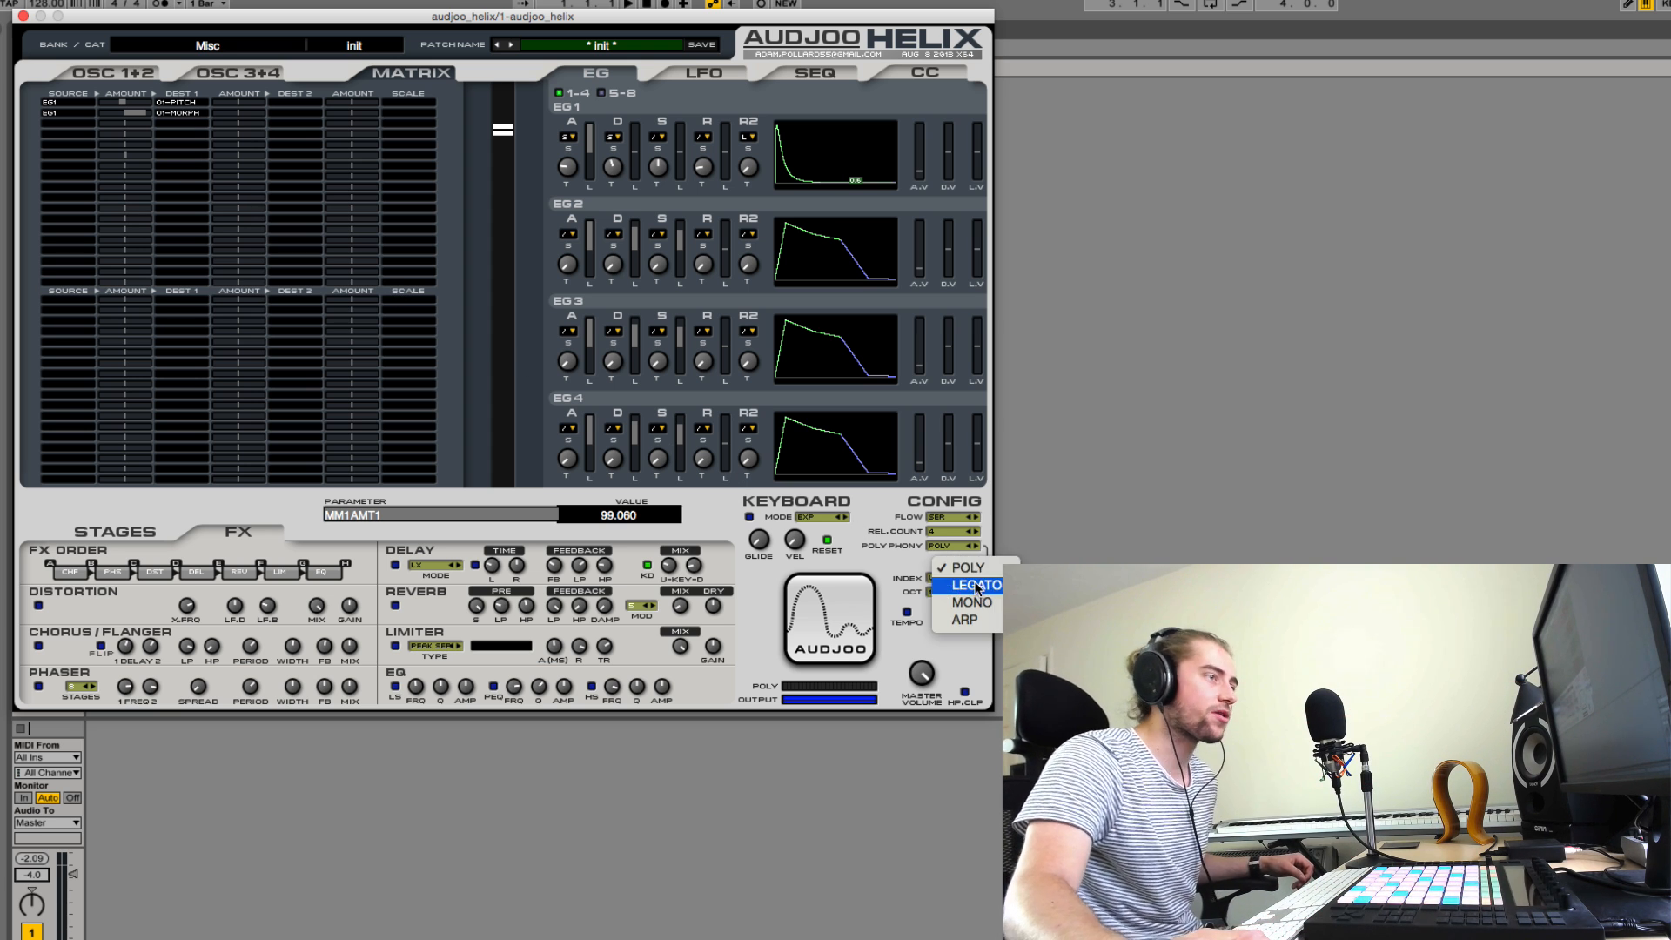
{"action": "left_click", "coordinate": [988, 562]}
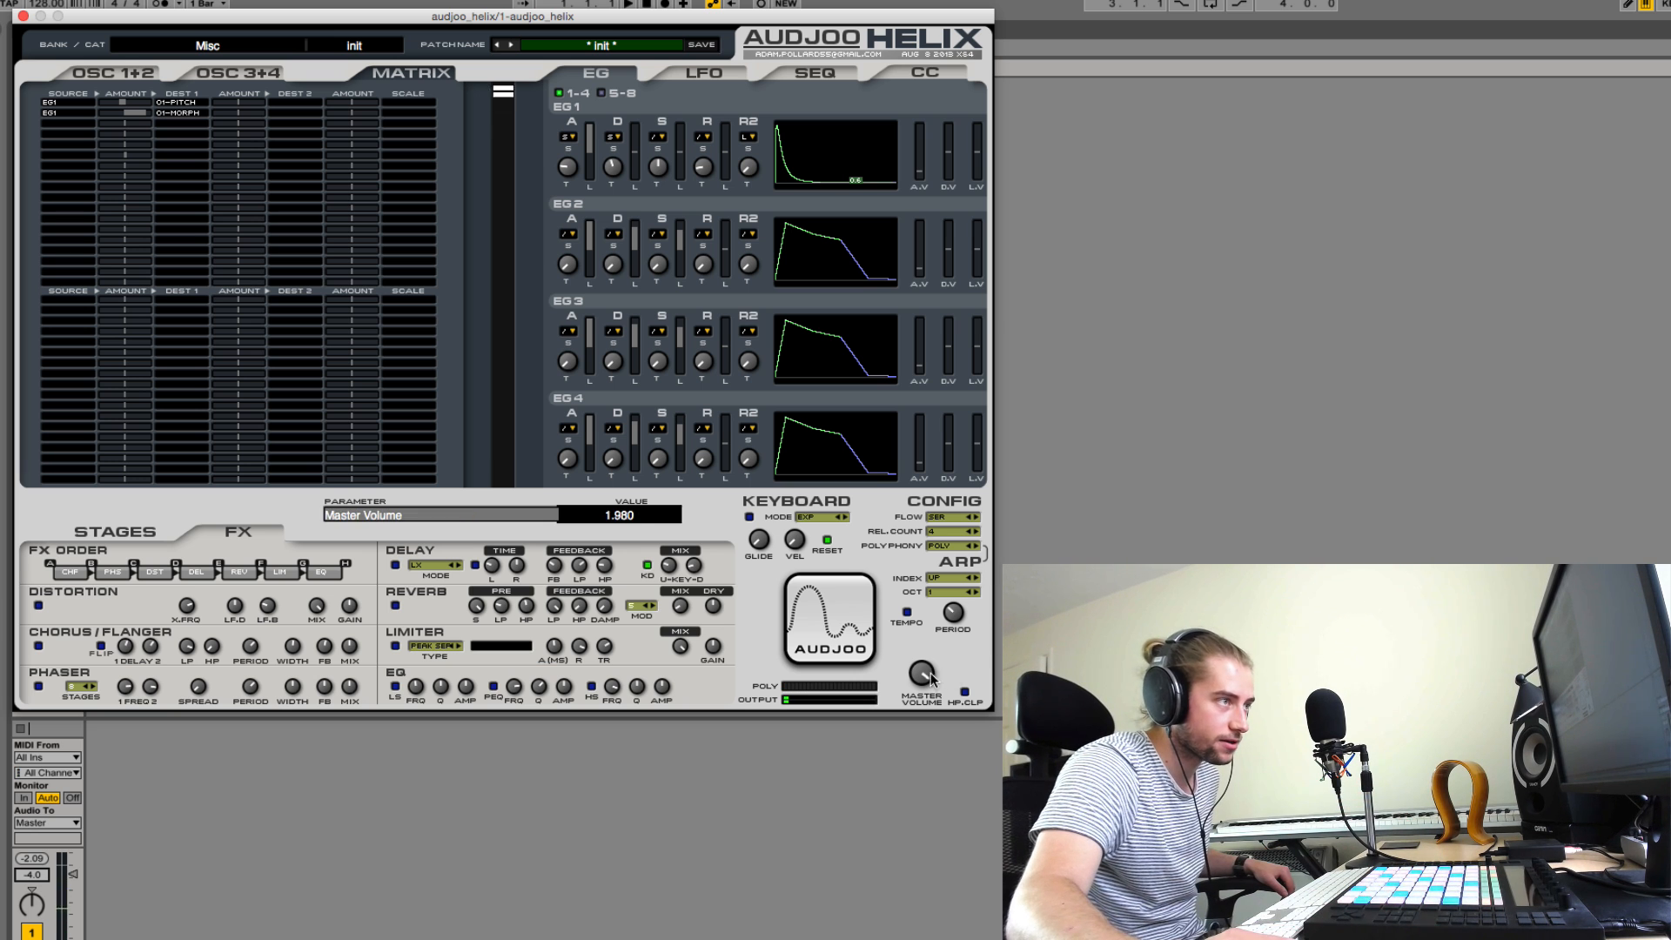
{"action": "left_click_drag", "start_coordinate": [927, 670], "coordinate": [929, 684]}
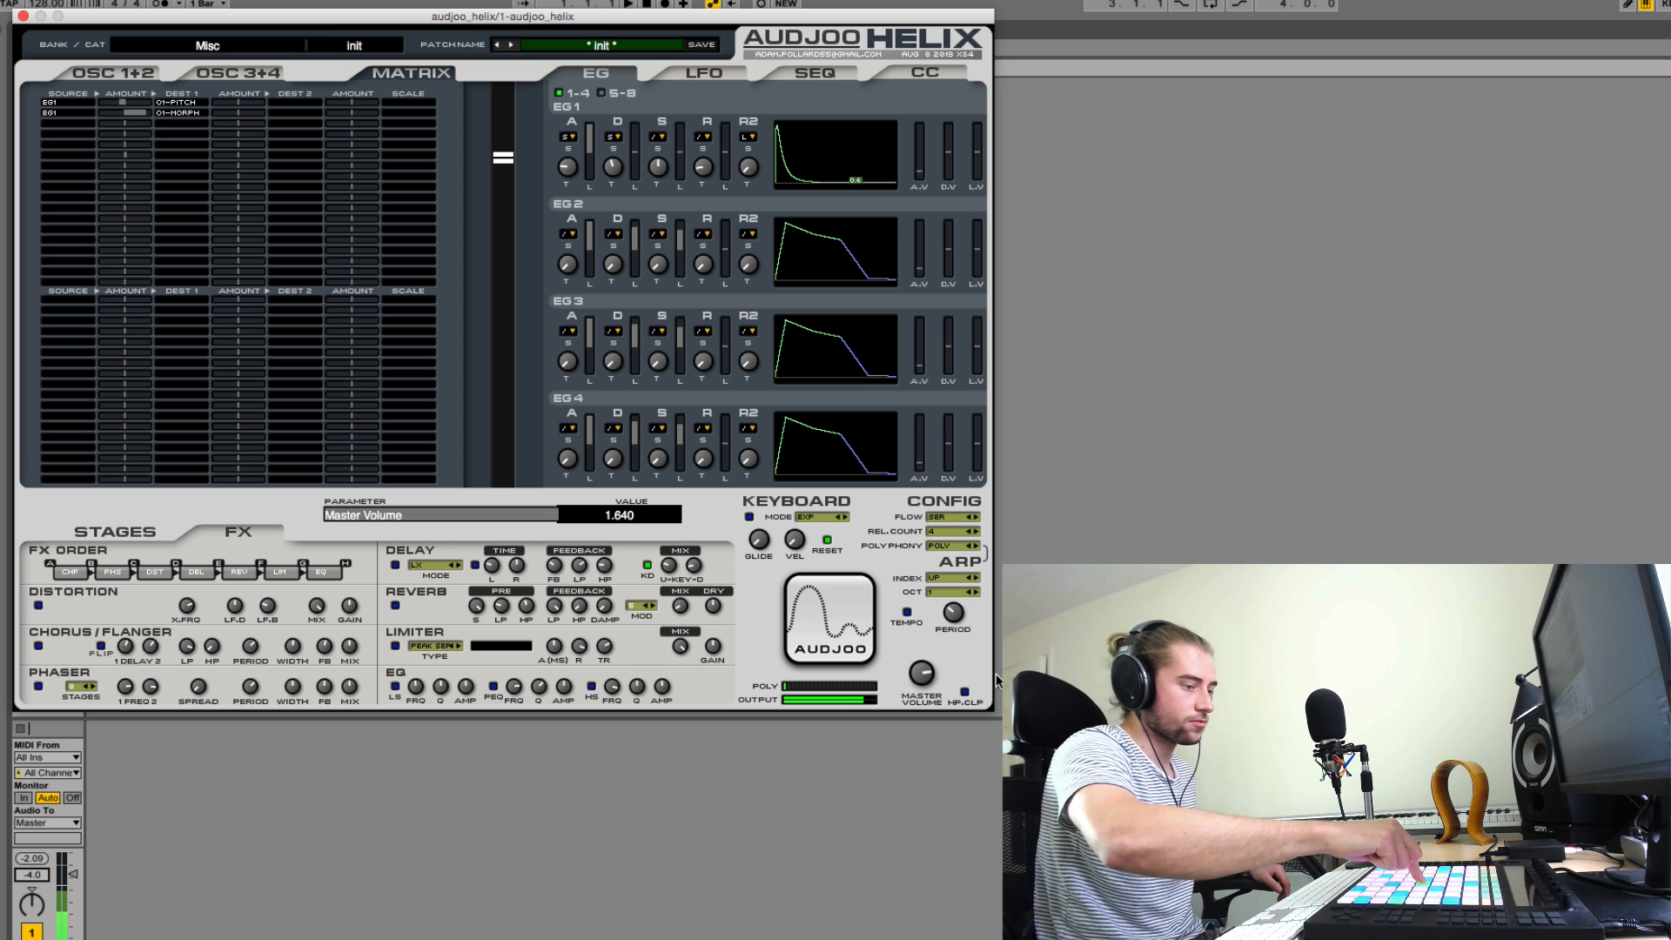
- Turn on the reverb, set its pre delay to 0.065 and its wet mix to 0.580, keeping the reverb mod at 5
{"action": "left_click", "coordinate": [395, 604]}
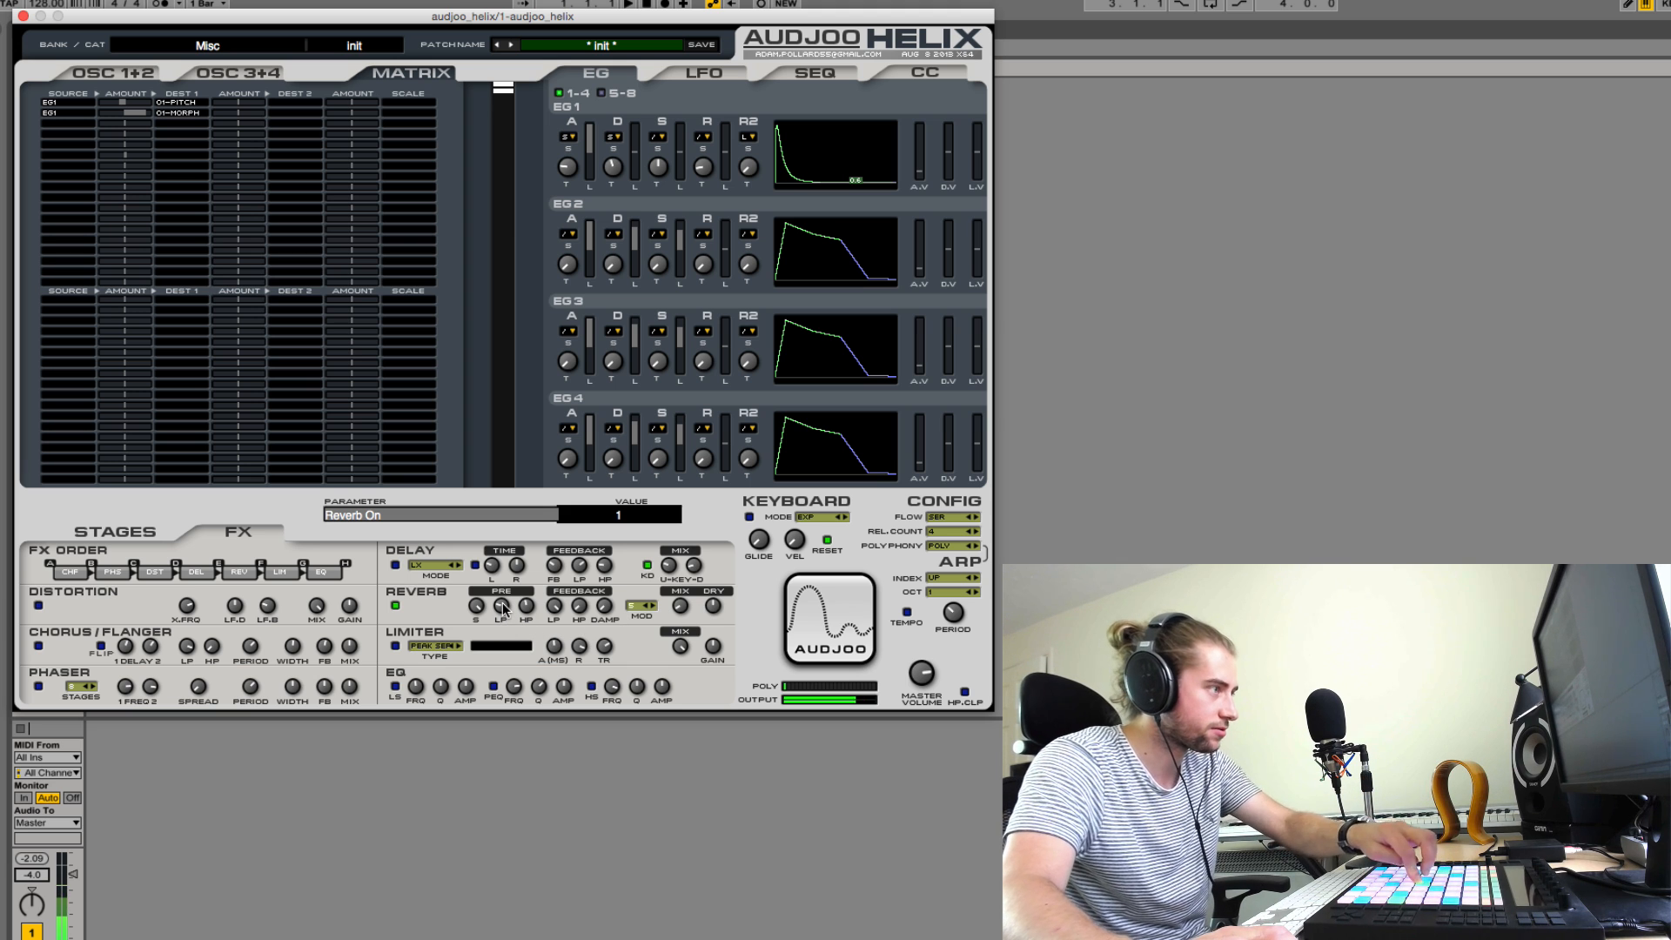
{"action": "left_click_drag", "start_coordinate": [478, 609], "coordinate": [471, 652]}
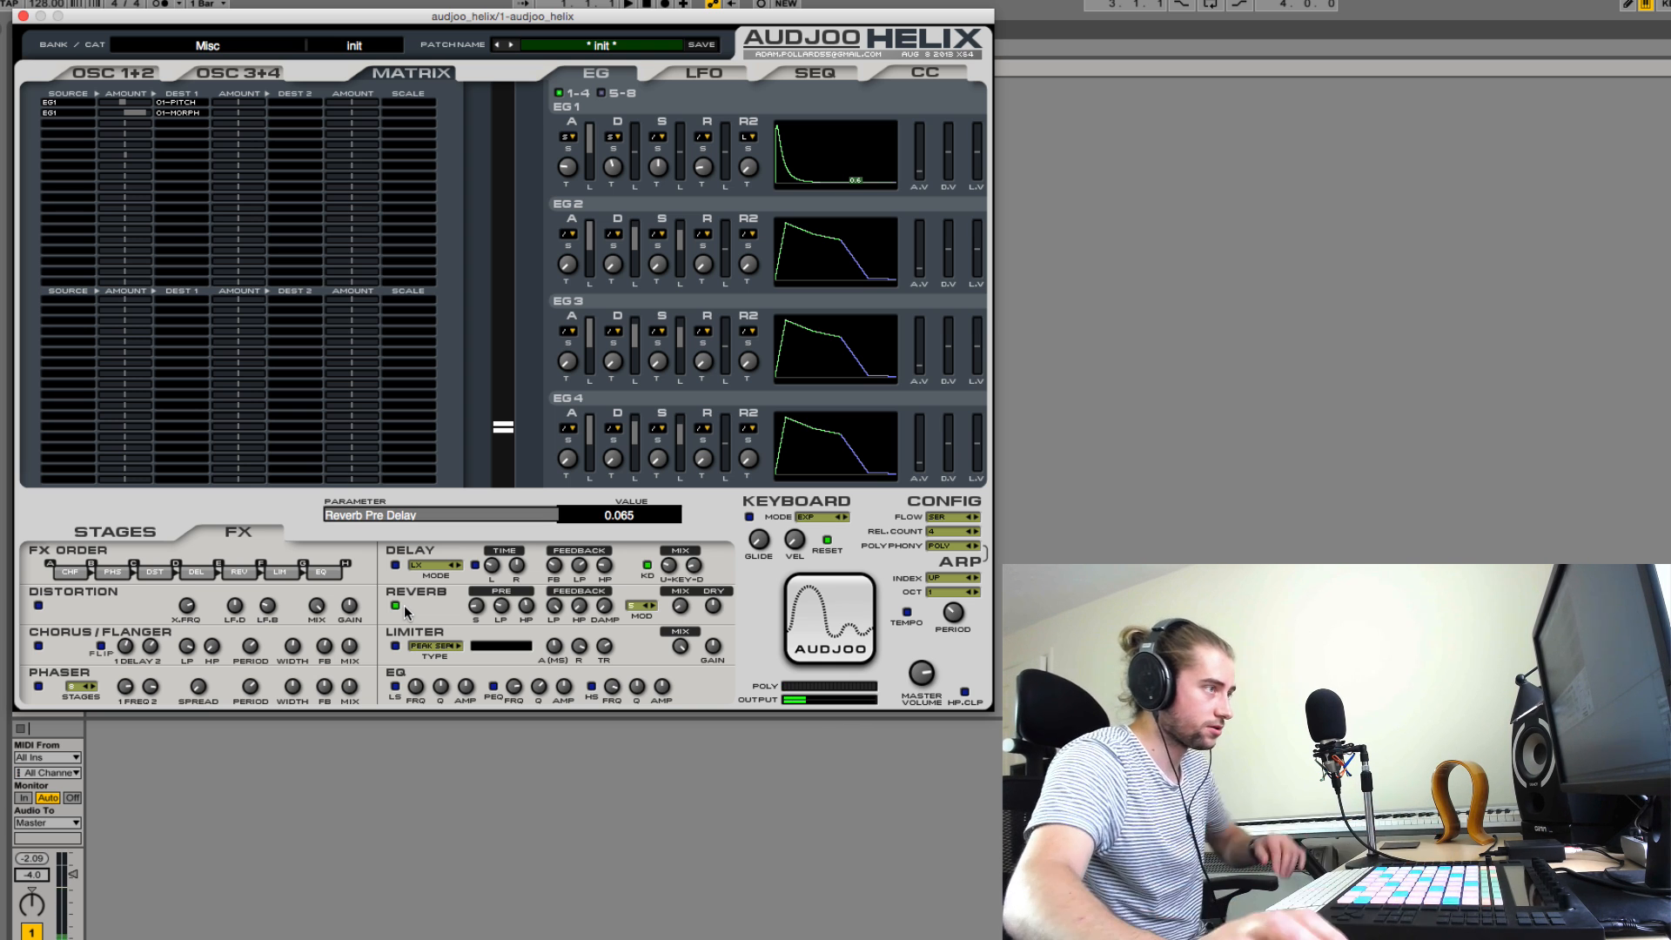
{"action": "left_click", "coordinate": [630, 605]}
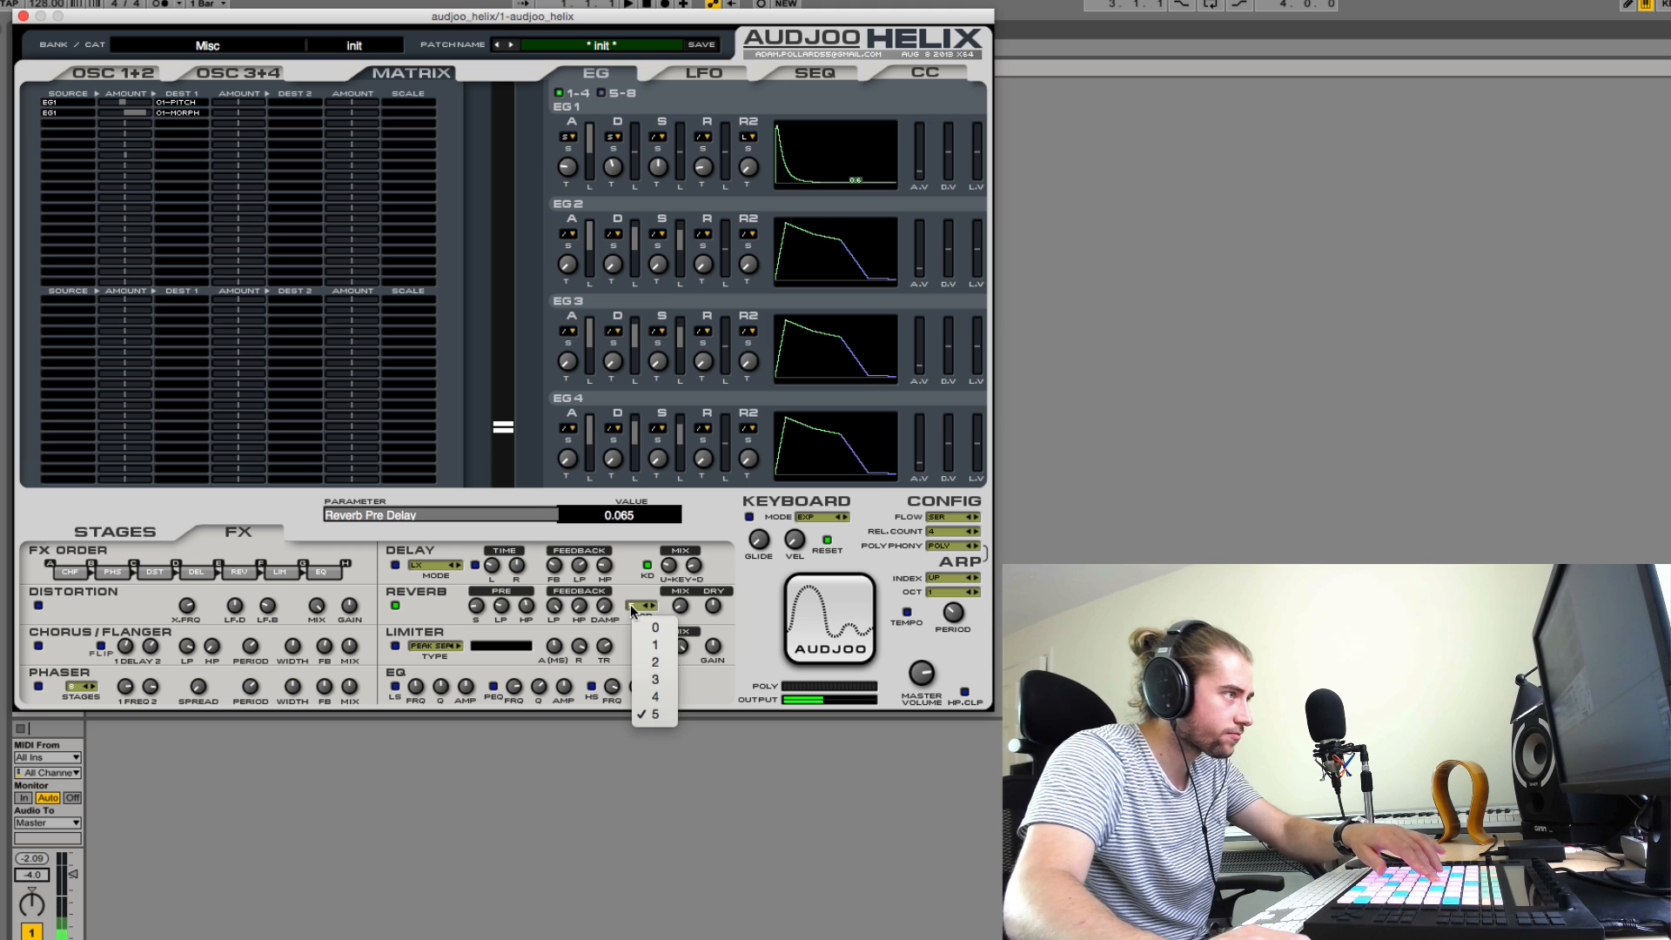
{"action": "left_click", "coordinate": [630, 605]}
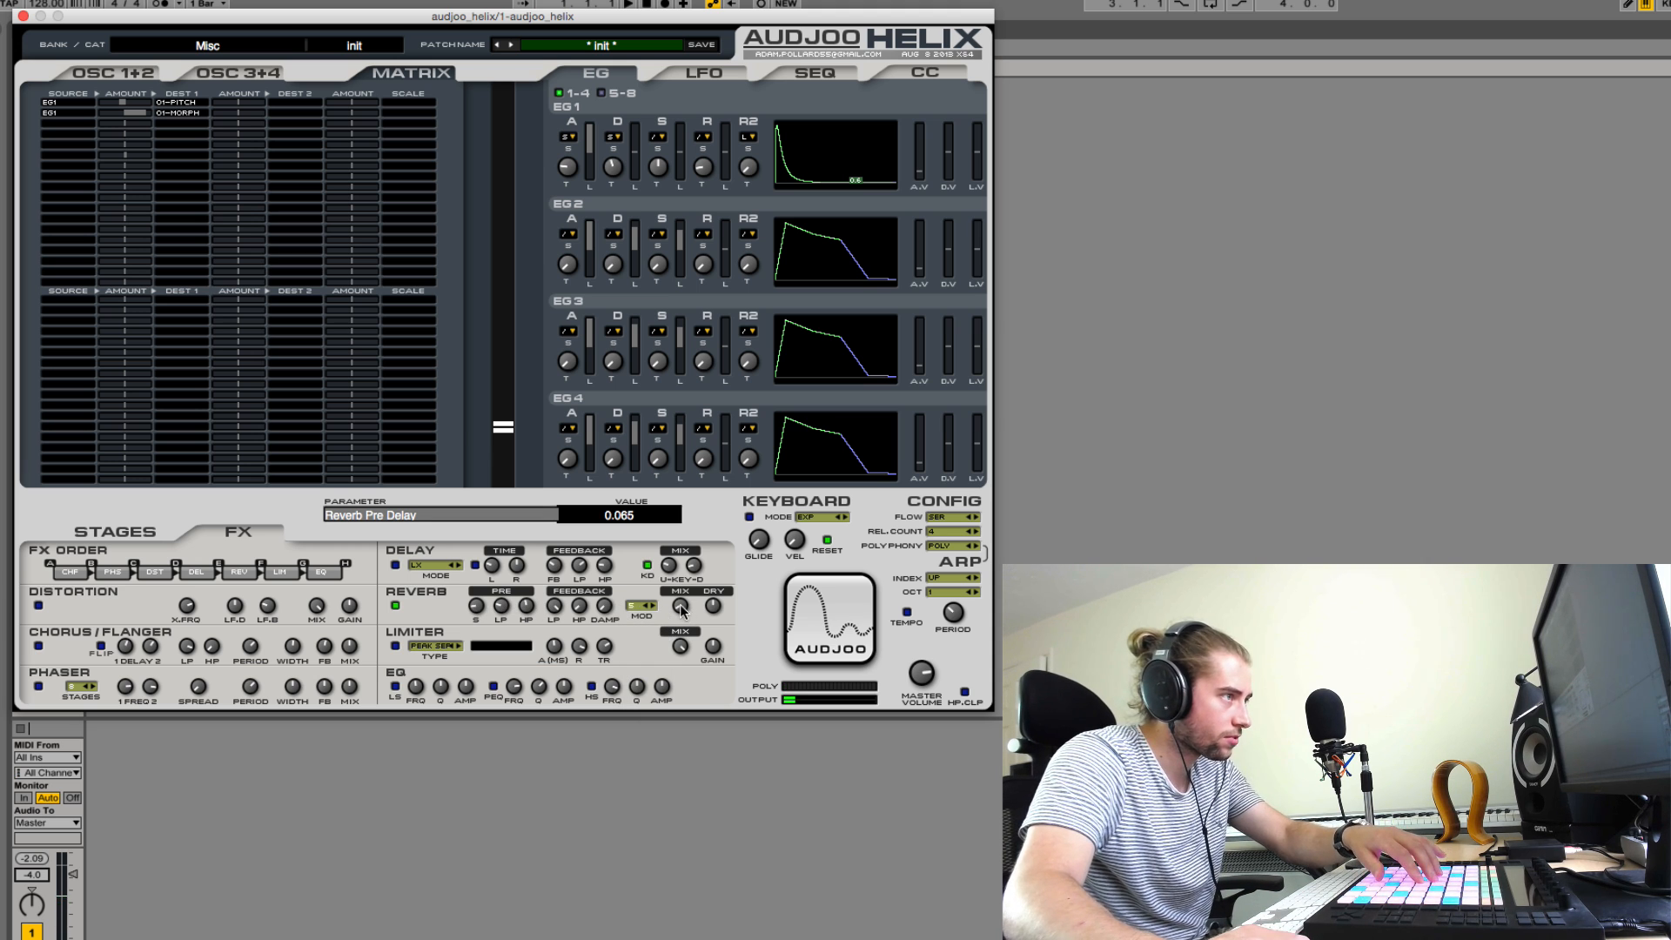
{"action": "left_click_drag", "start_coordinate": [680, 606], "coordinate": [694, 582]}
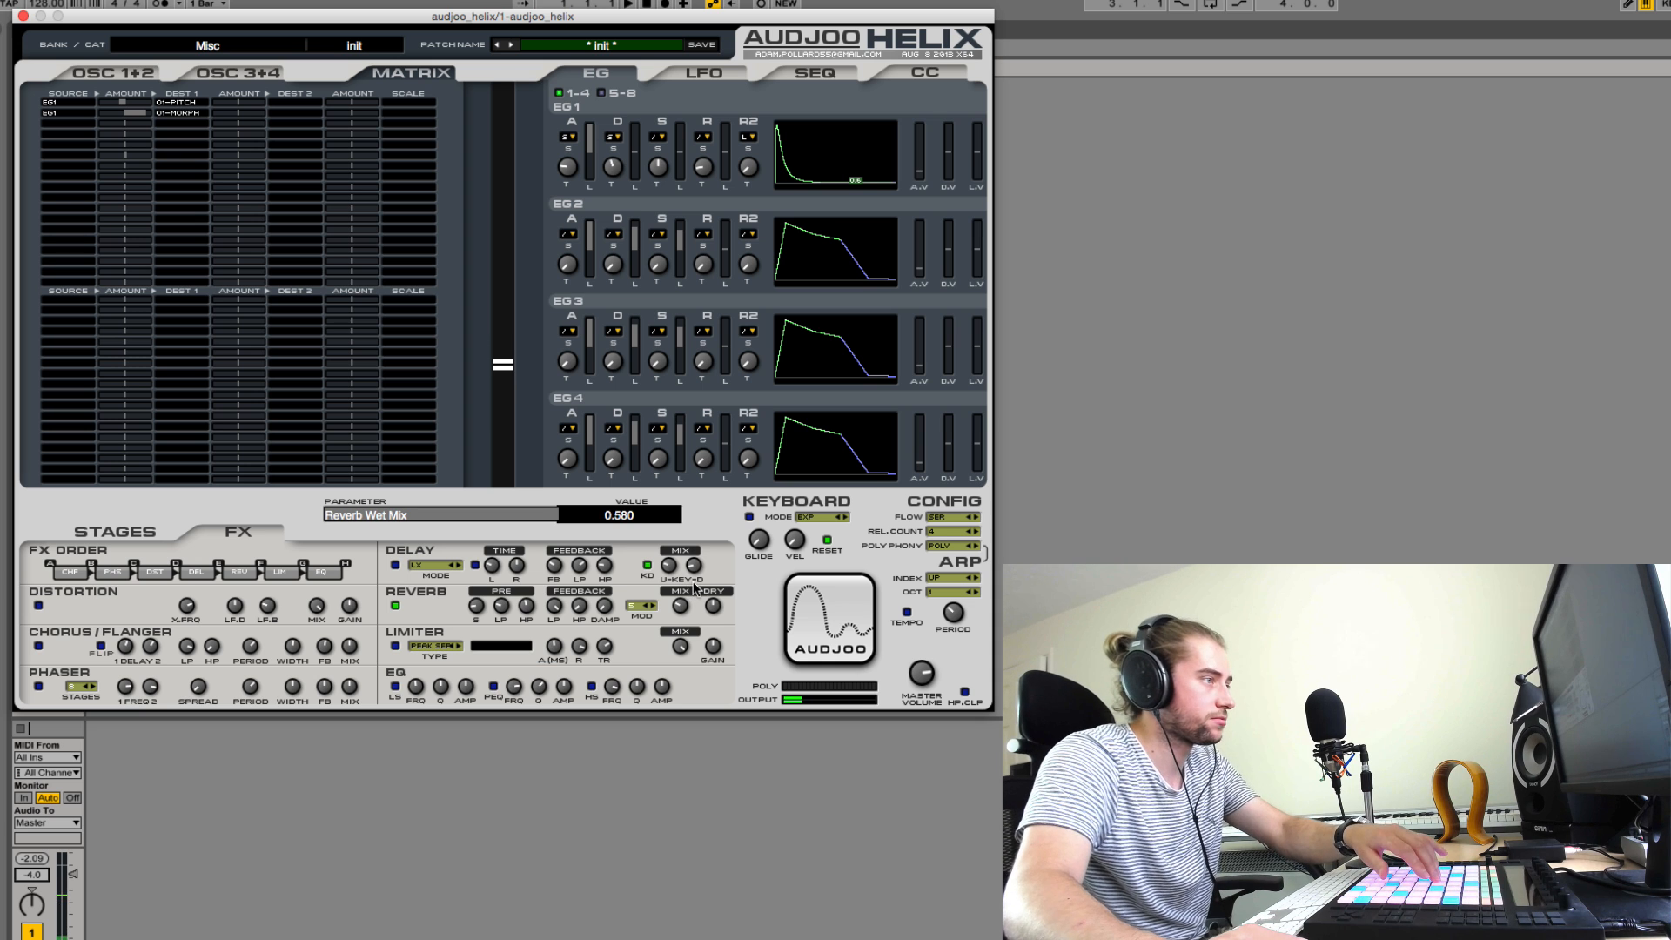
{"action": "mouse_move", "coordinate": [475, 605]}
{"action": "left_mouse_down"}
{"action": "mouse_move", "coordinate": [515, 529]}
{"action": "mouse_move", "coordinate": [502, 606]}
{"action": "left_mouse_up"}
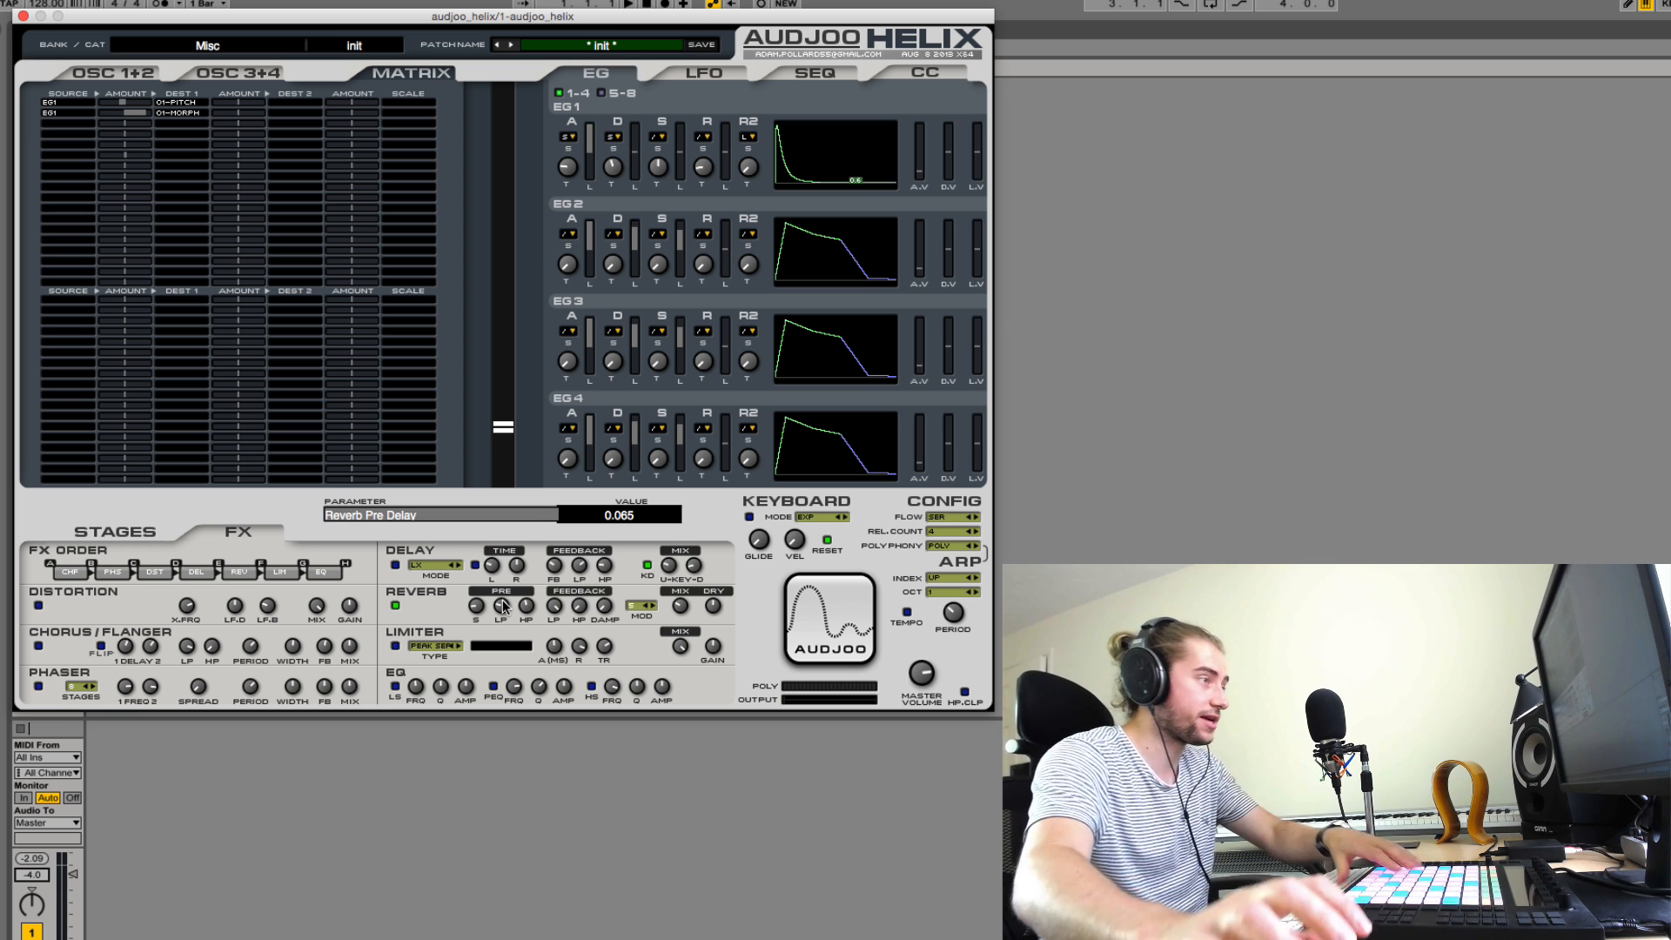
- Set the reverb's pre delay to 0.110, pre low pass to 1.000, dampen amplitude to 0.700 and wet mix to 0.860
{"action": "left_click_drag", "start_coordinate": [476, 611], "coordinate": [478, 605]}
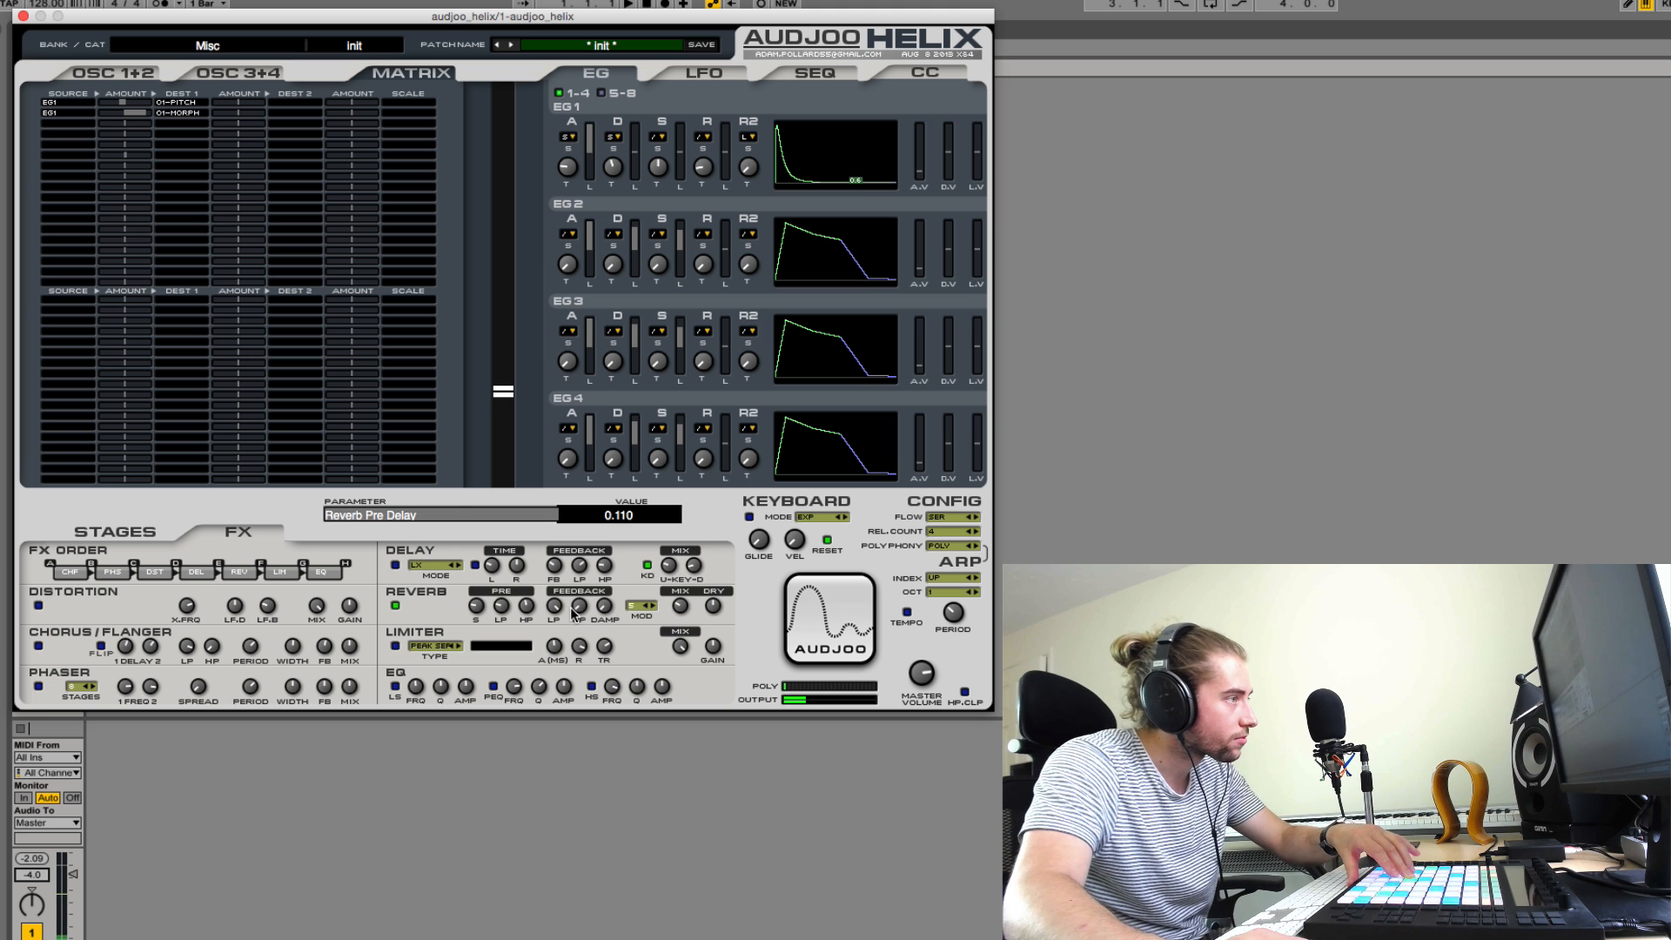
{"action": "mouse_move", "coordinate": [603, 607]}
{"action": "left_mouse_down"}
{"action": "mouse_move", "coordinate": [630, 529]}
{"action": "mouse_move", "coordinate": [604, 587]}
{"action": "left_mouse_up"}
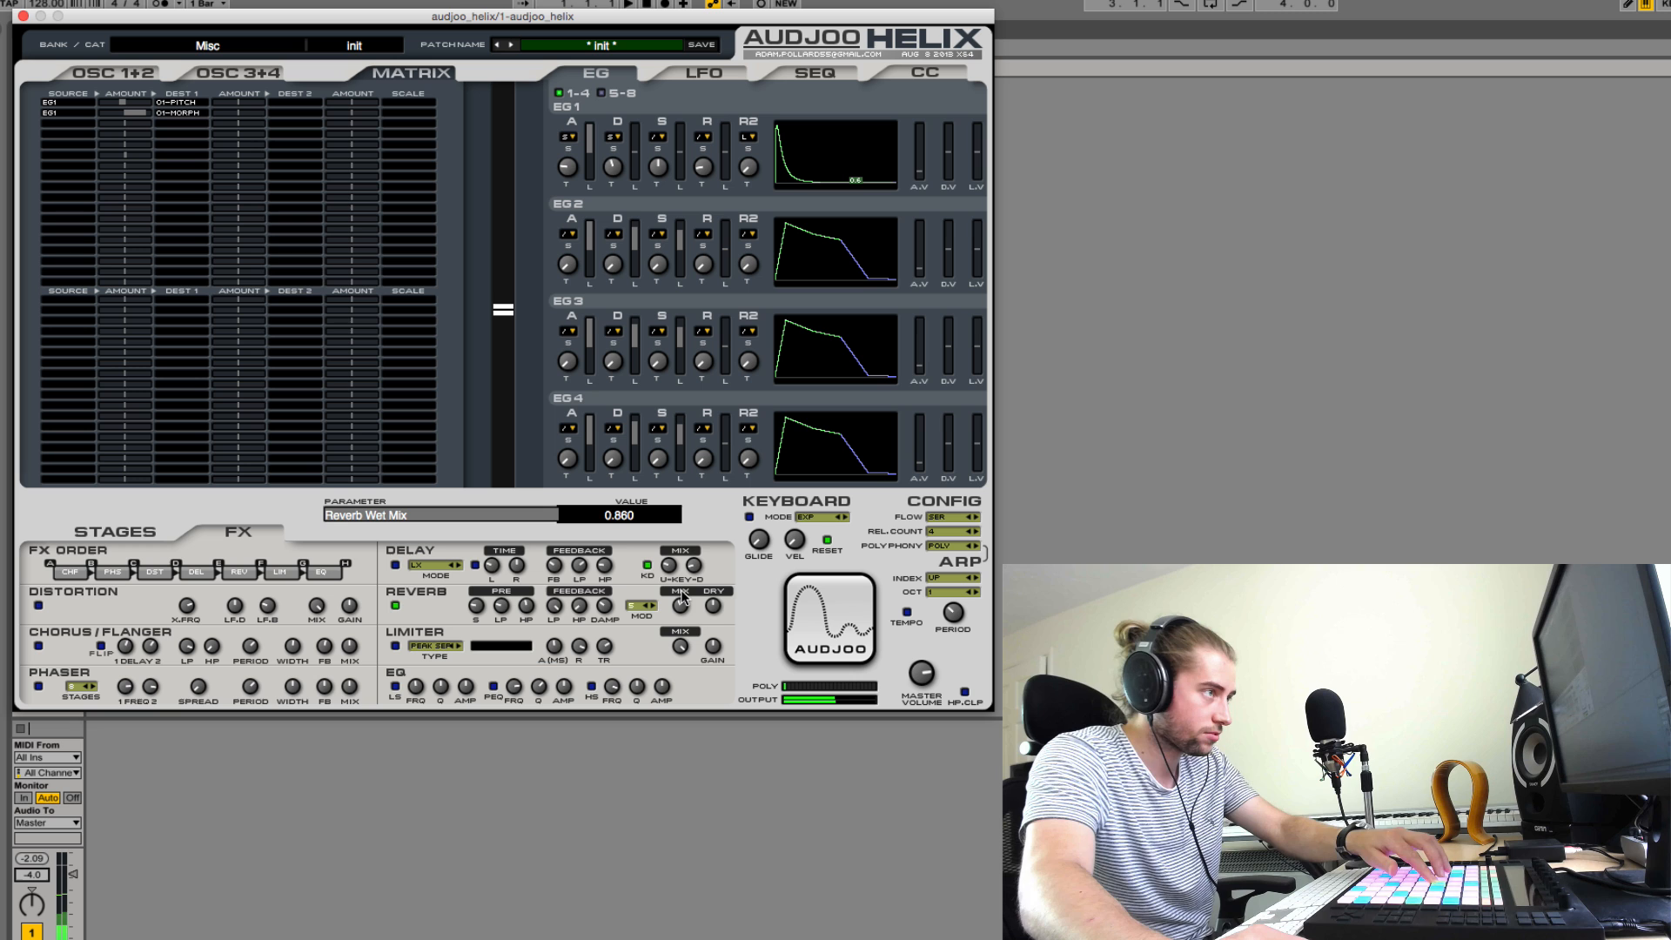
{"action": "left_click_drag", "start_coordinate": [681, 590], "coordinate": [680, 594]}
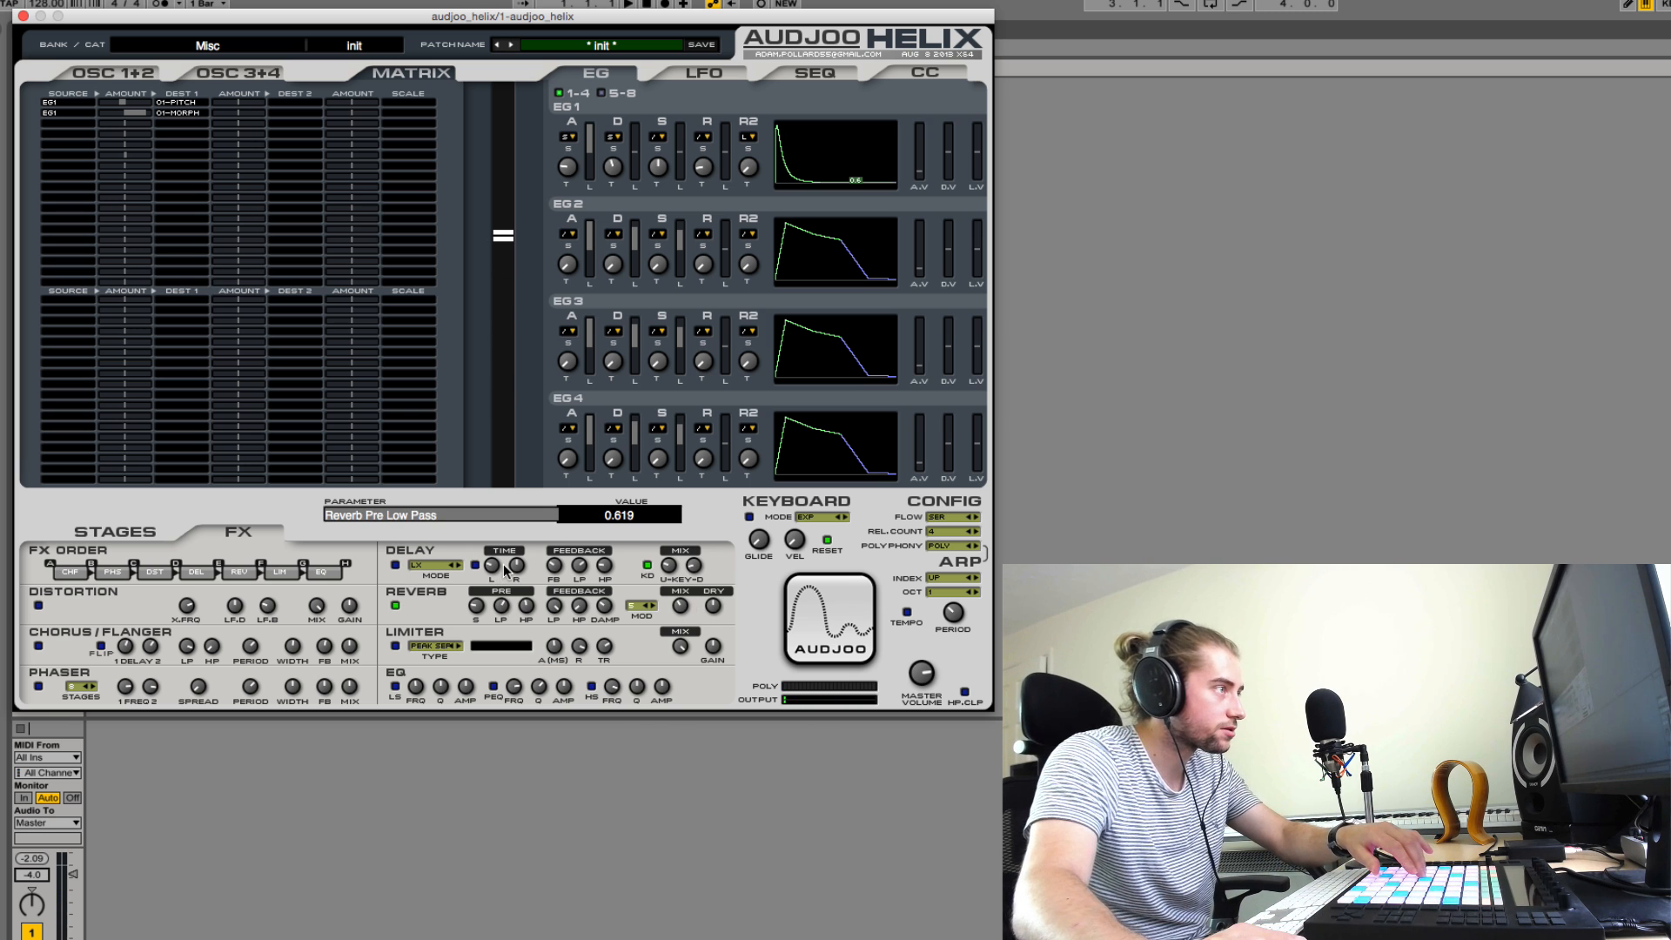
{"action": "left_click_drag", "start_coordinate": [503, 564], "coordinate": [543, 507]}
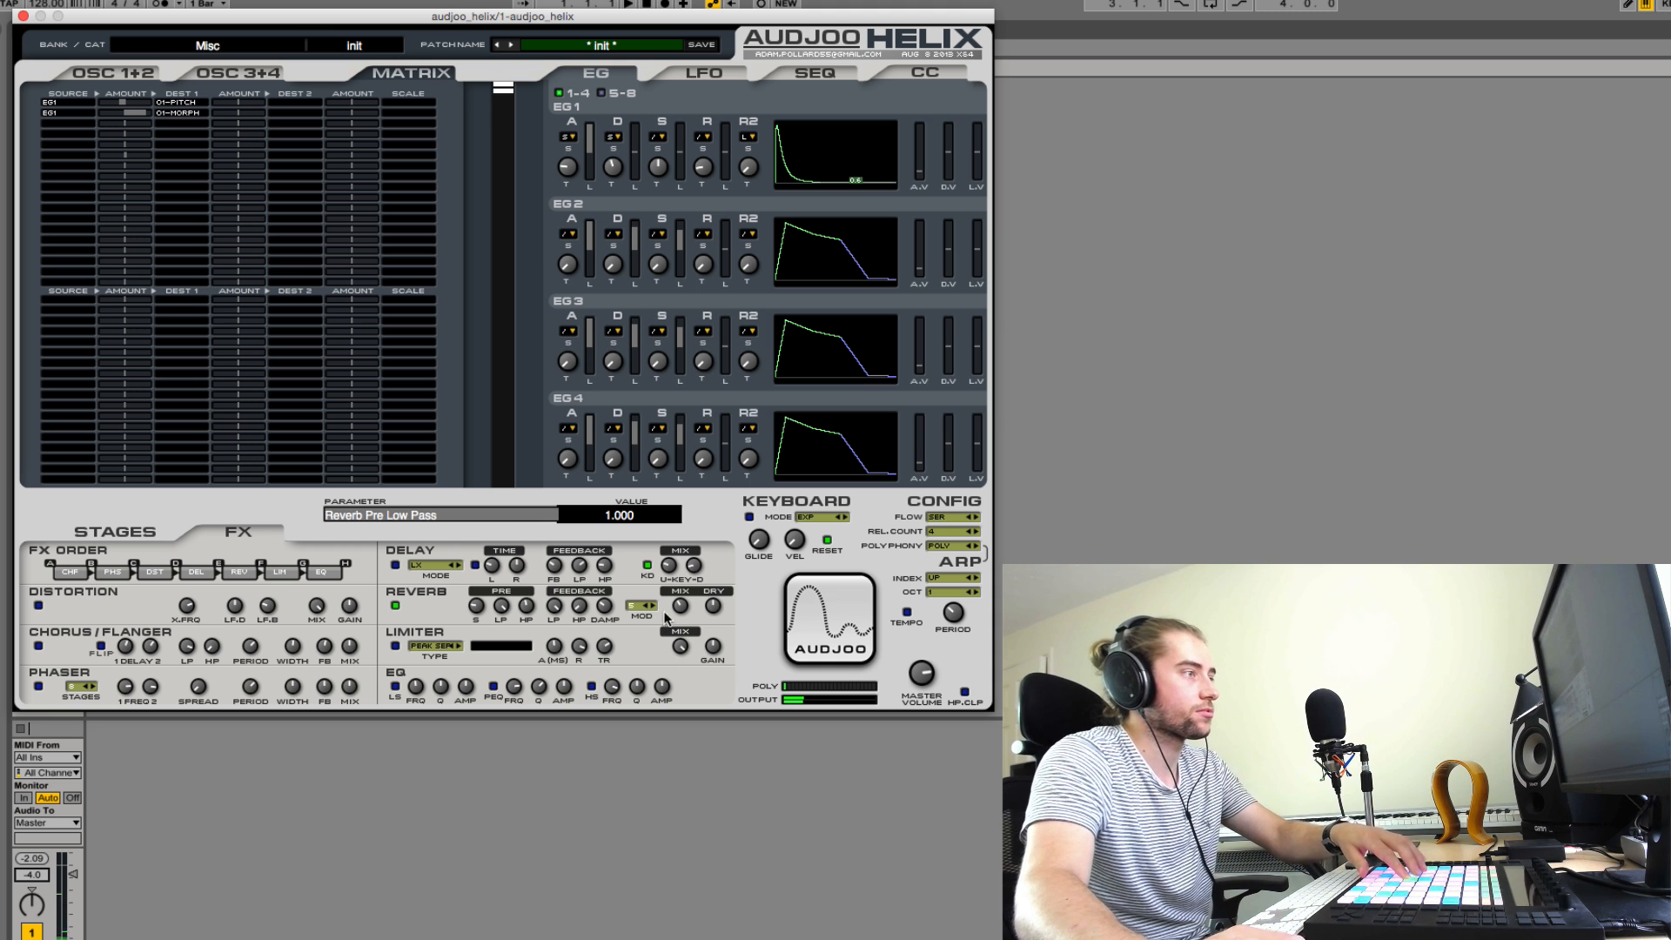
{"action": "left_click_drag", "start_coordinate": [681, 602], "coordinate": [598, 606]}
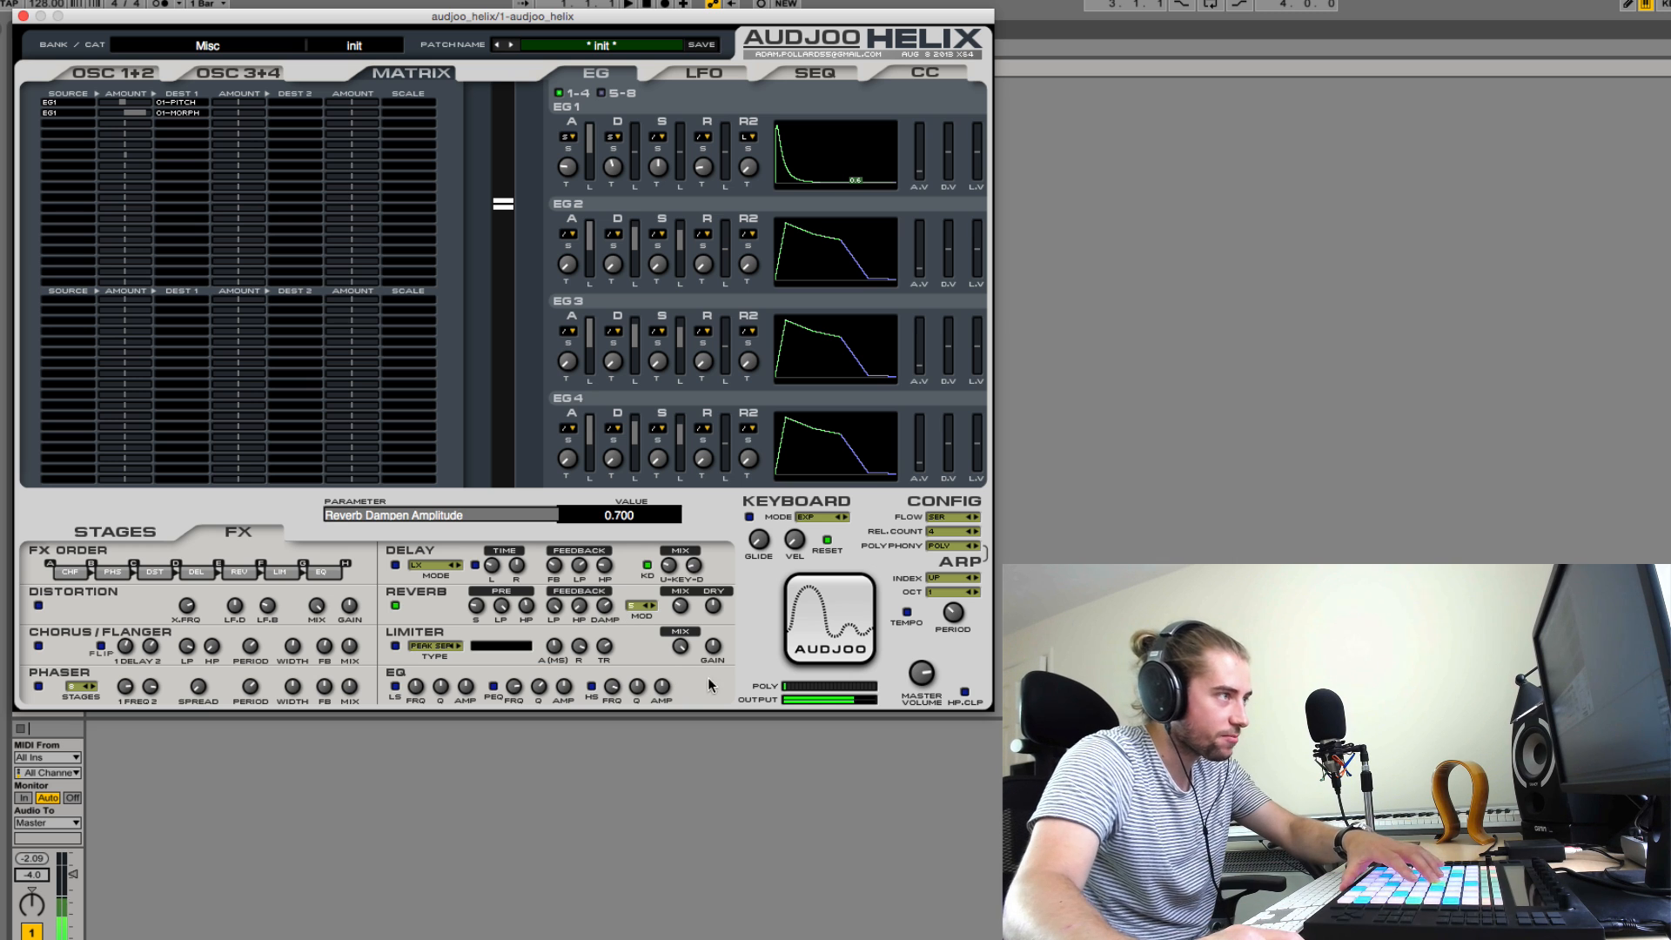
{"action": "left_click_drag", "start_coordinate": [677, 605], "coordinate": [678, 589]}
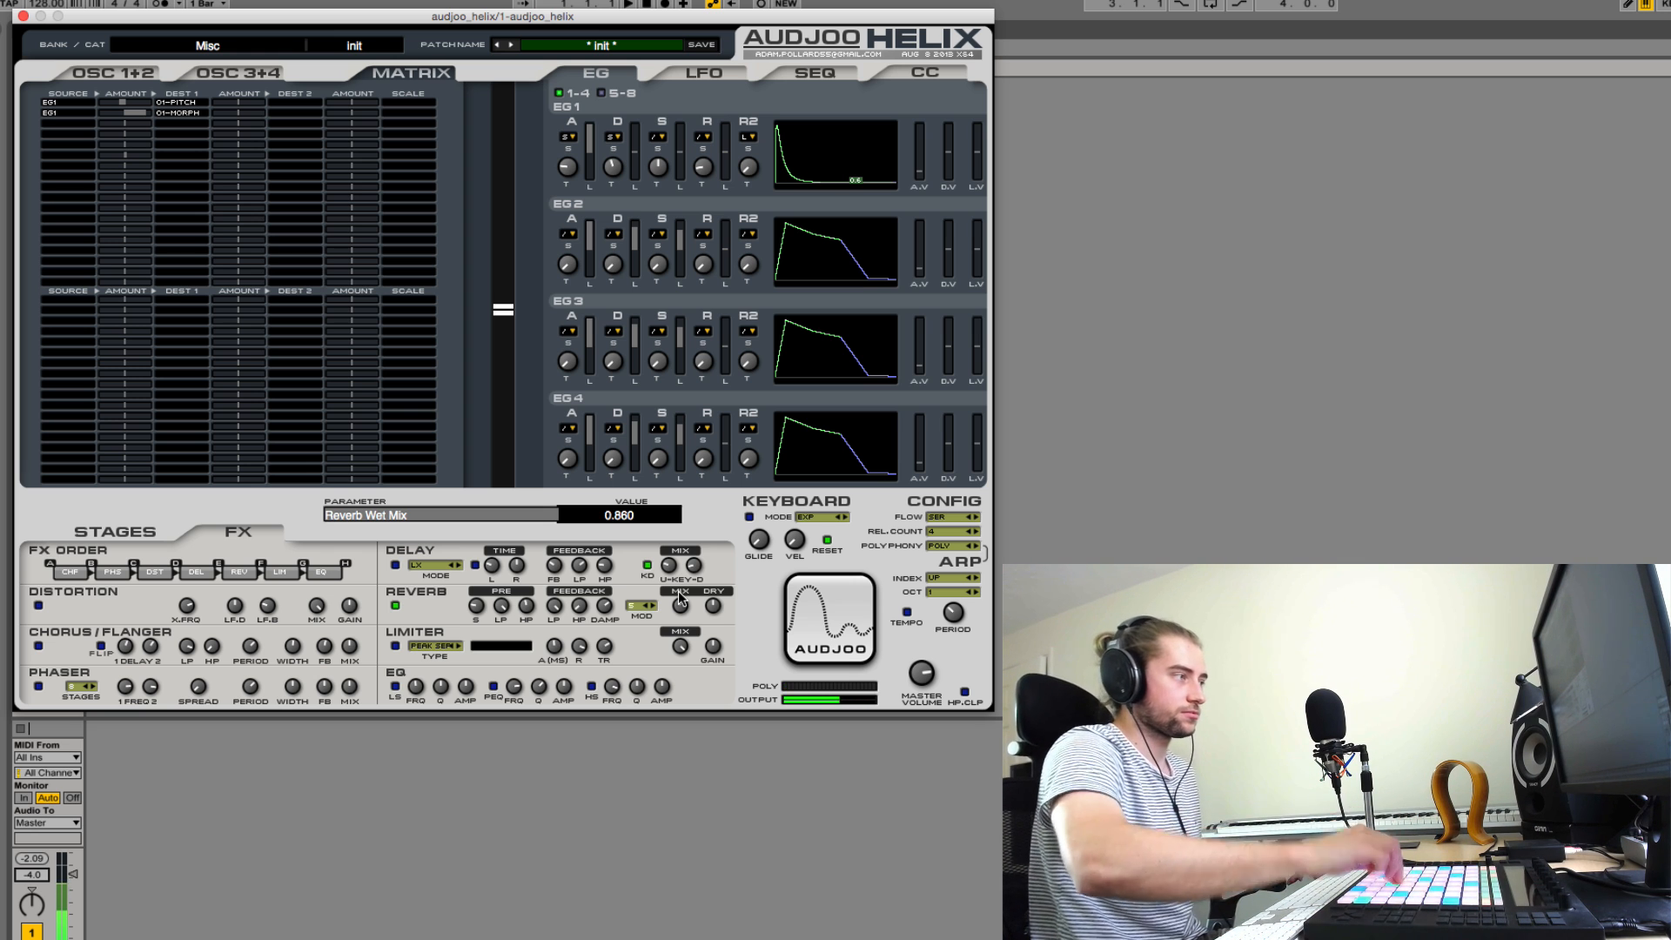
- Turn on the delay, set its feedback to 0.000 and adjust its right delay time
{"action": "left_click", "coordinate": [395, 566]}
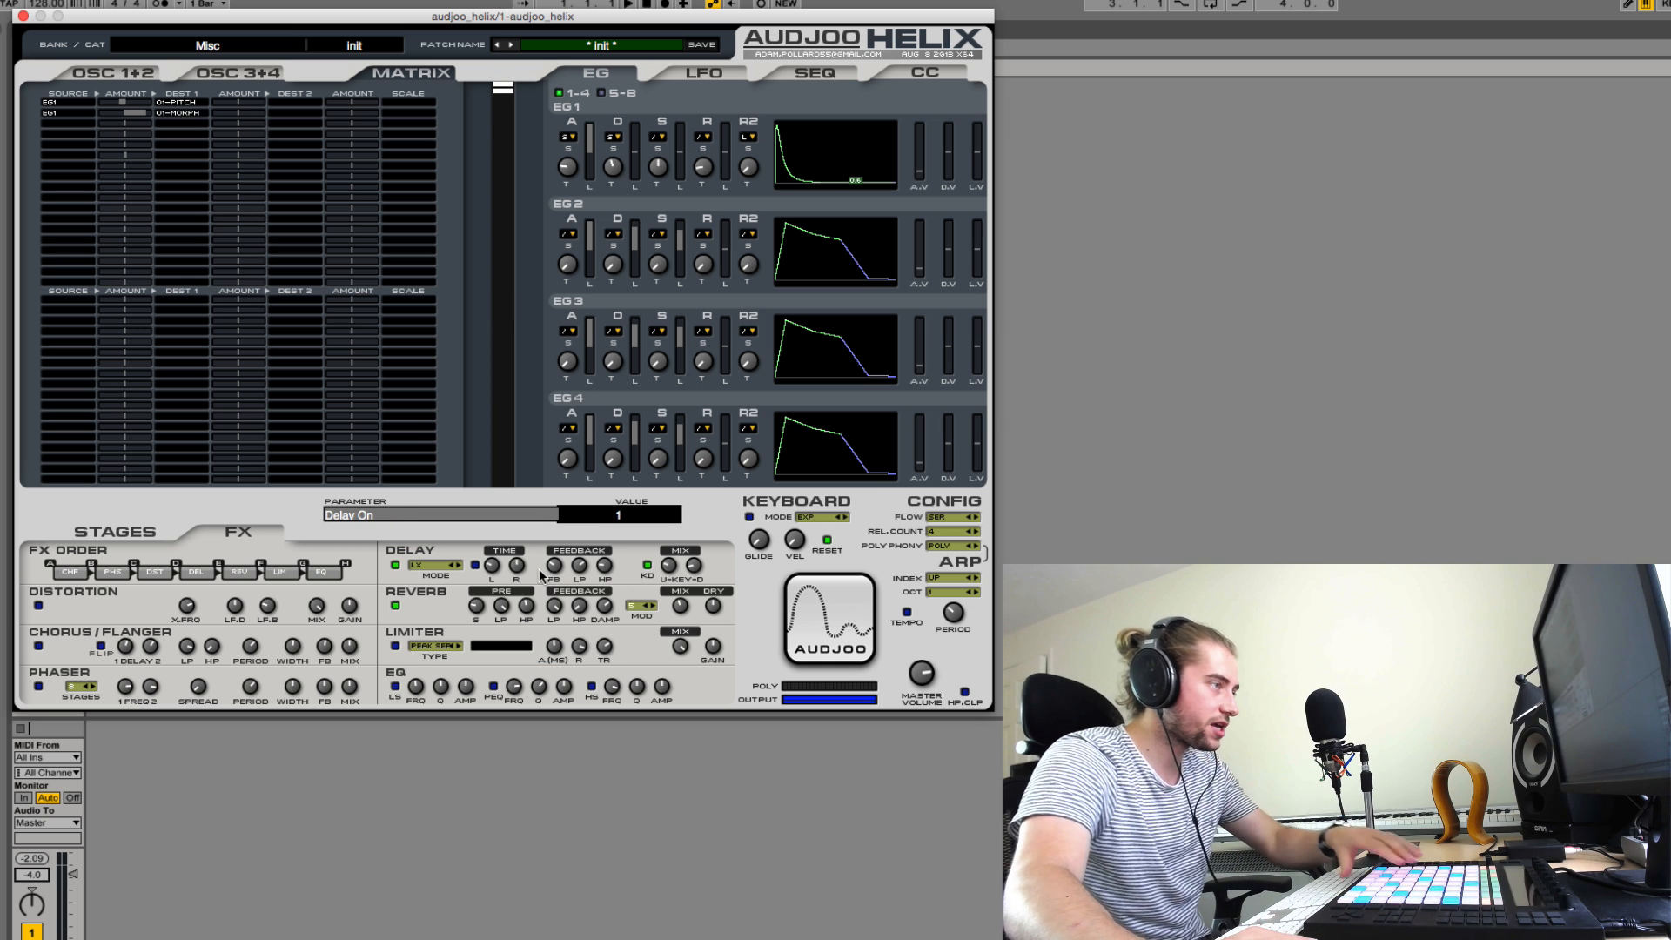
{"action": "left_click_drag", "start_coordinate": [552, 569], "coordinate": [546, 621]}
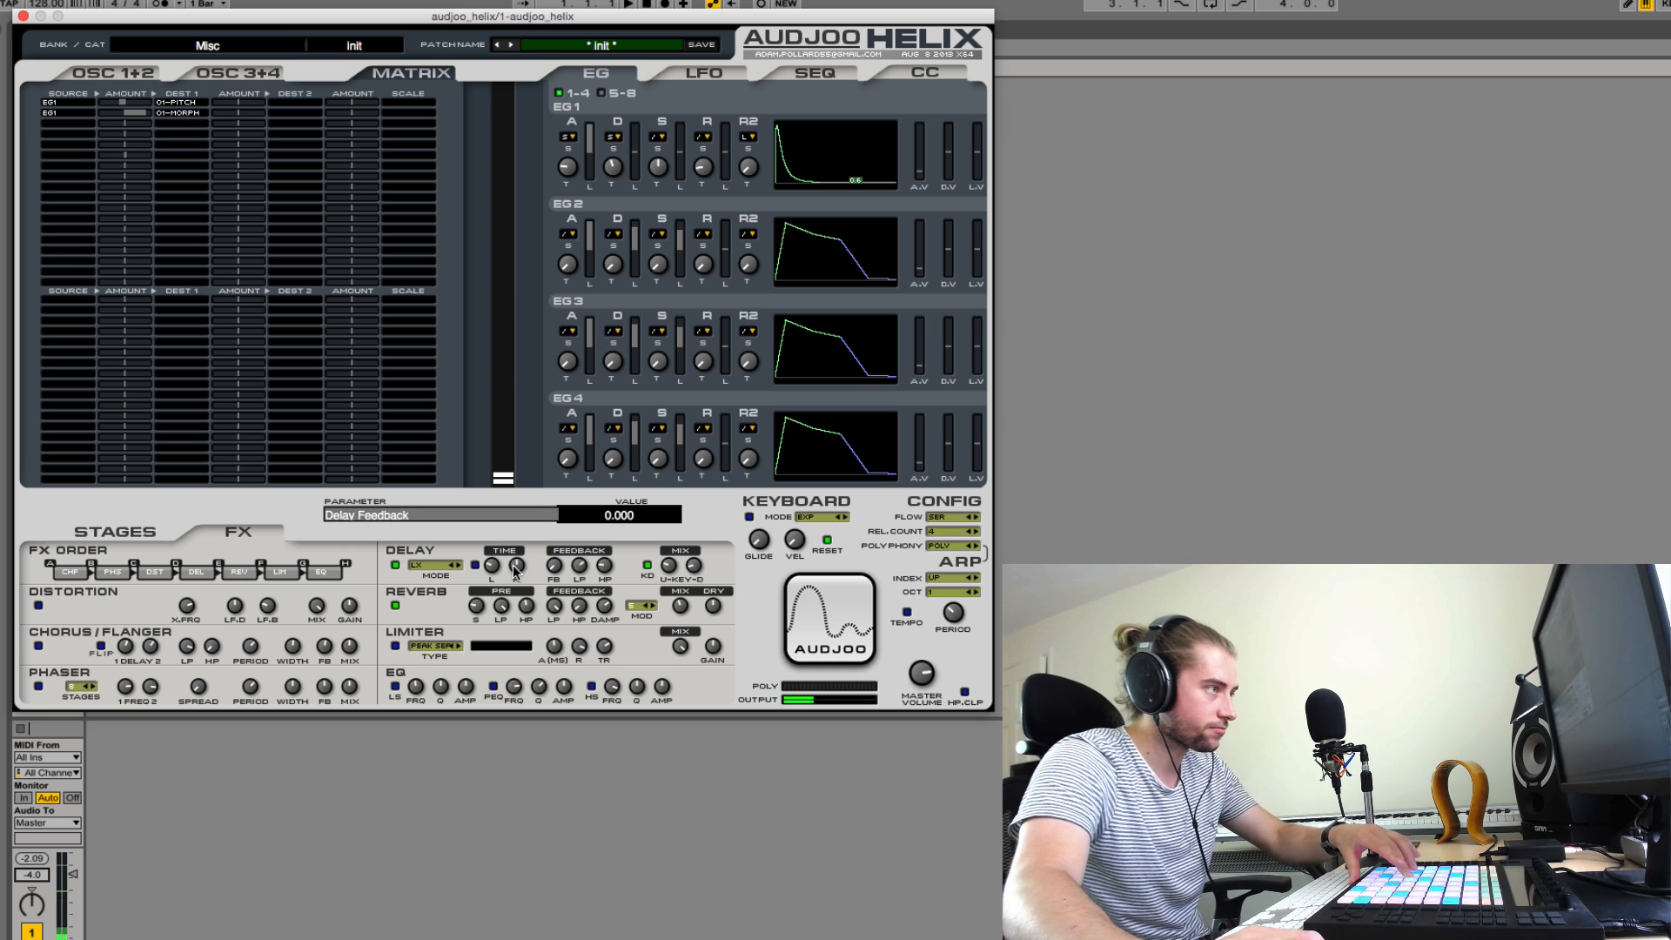
{"action": "left_click_drag", "start_coordinate": [514, 565], "coordinate": [494, 582]}
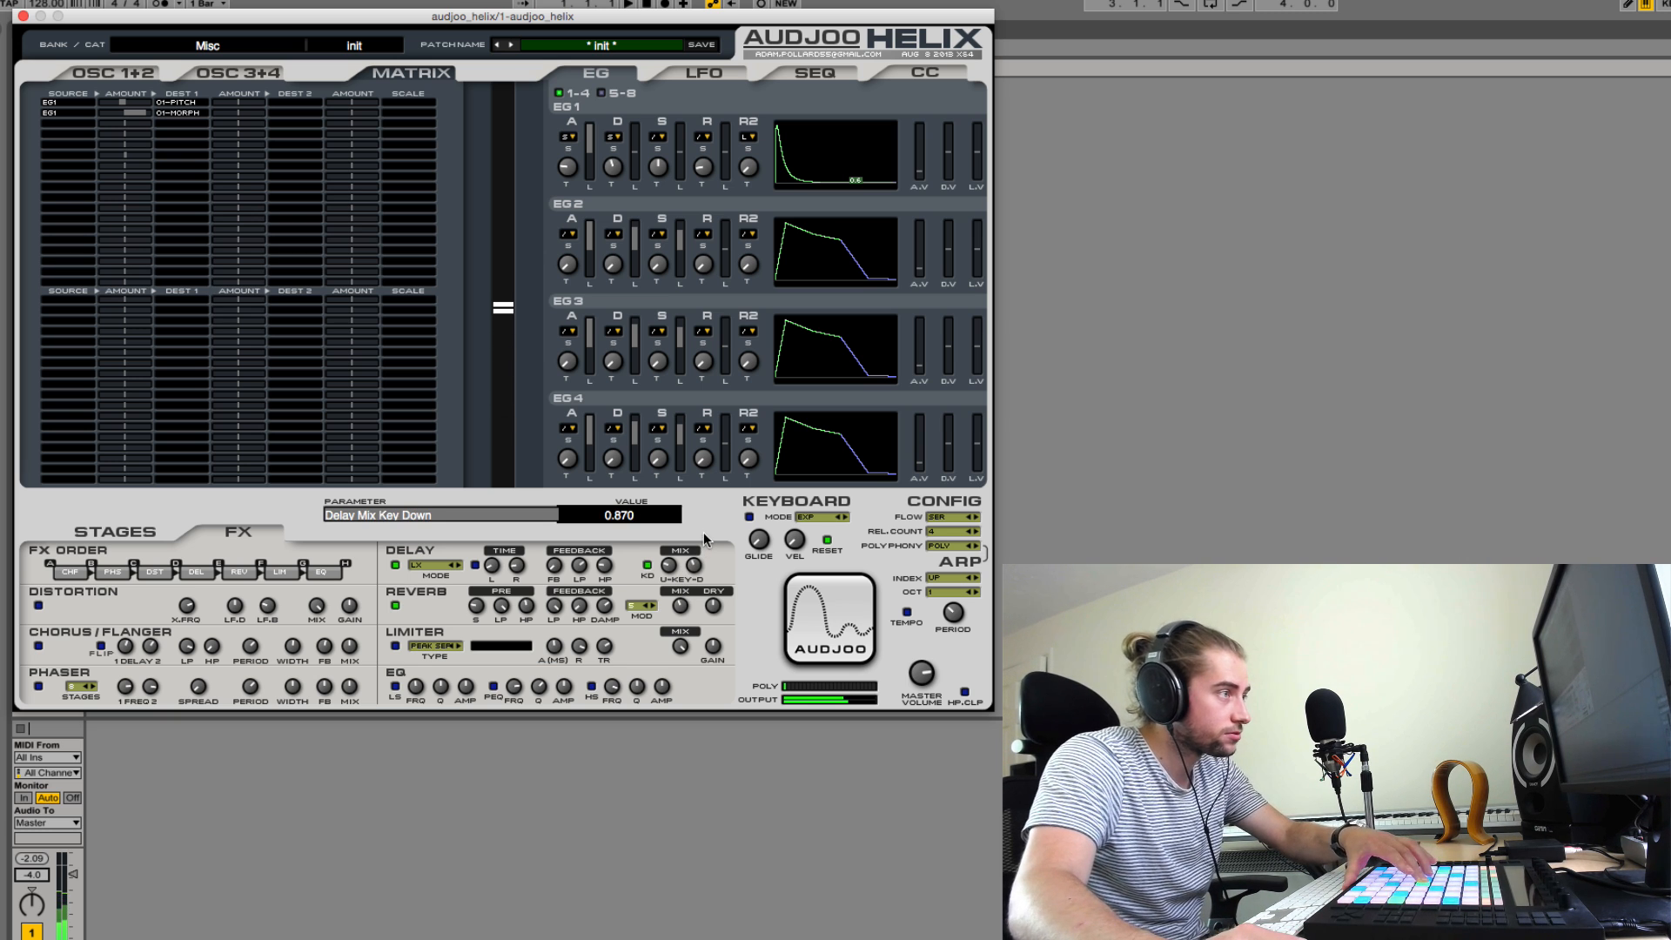
- Balance the delay mix, setting the key up level to 0.500 and the key down level to 0.440
{"action": "left_click_drag", "start_coordinate": [703, 540], "coordinate": [696, 662]}
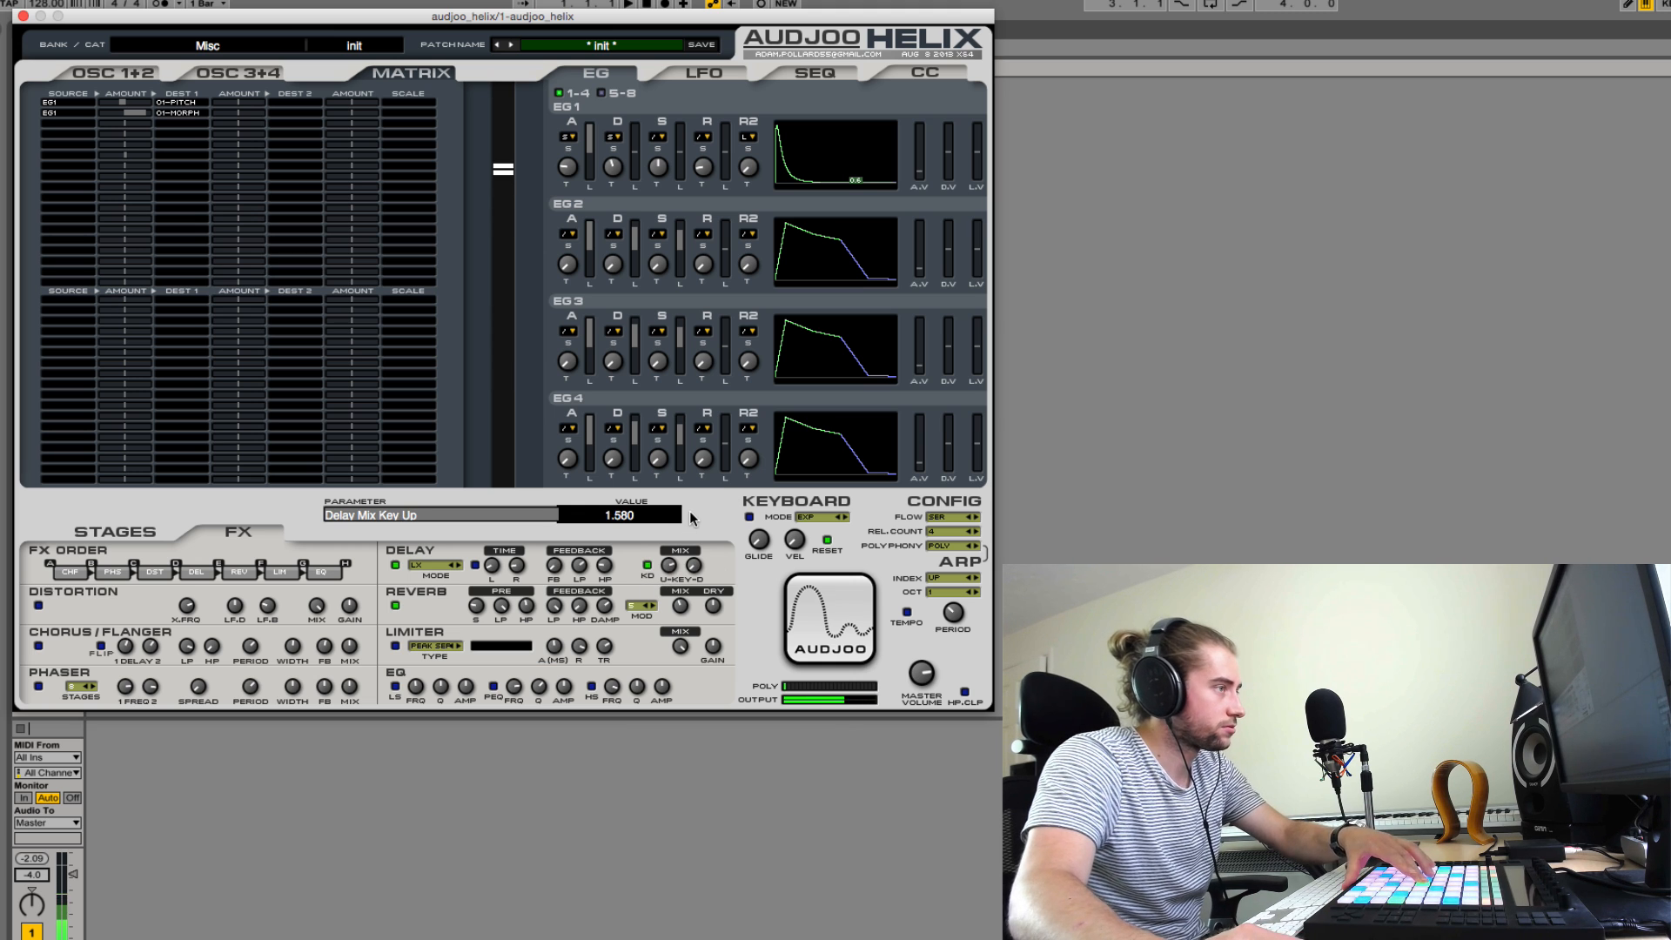
{"action": "left_click_drag", "start_coordinate": [695, 567], "coordinate": [695, 611]}
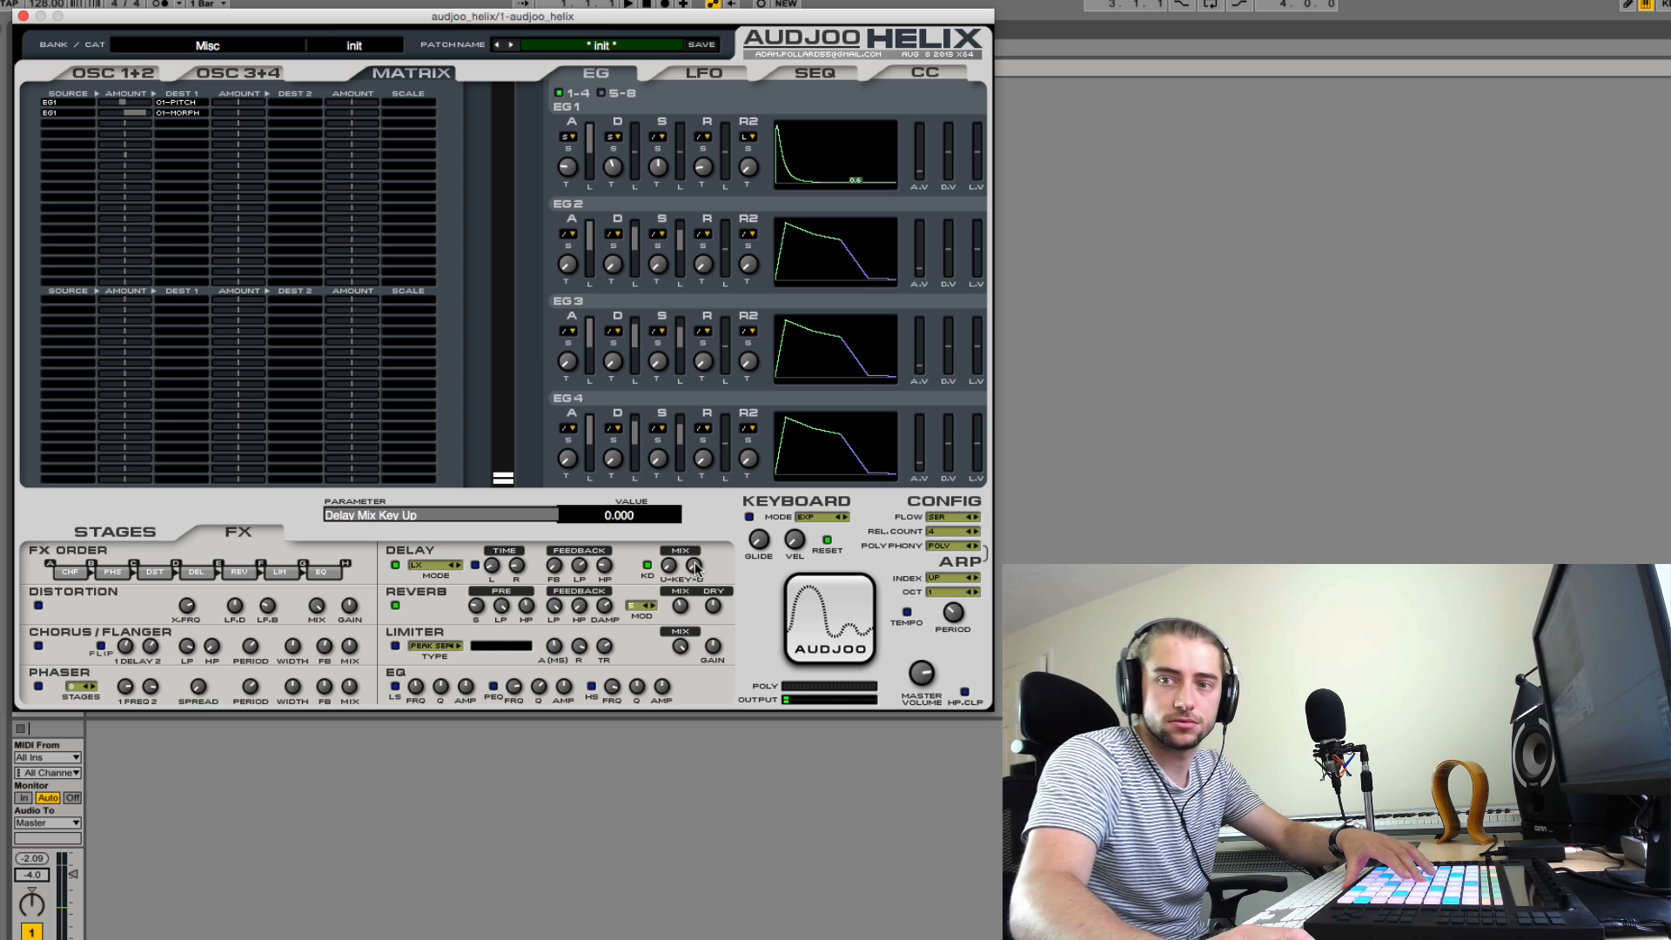
{"action": "left_click_drag", "start_coordinate": [695, 567], "coordinate": [696, 556]}
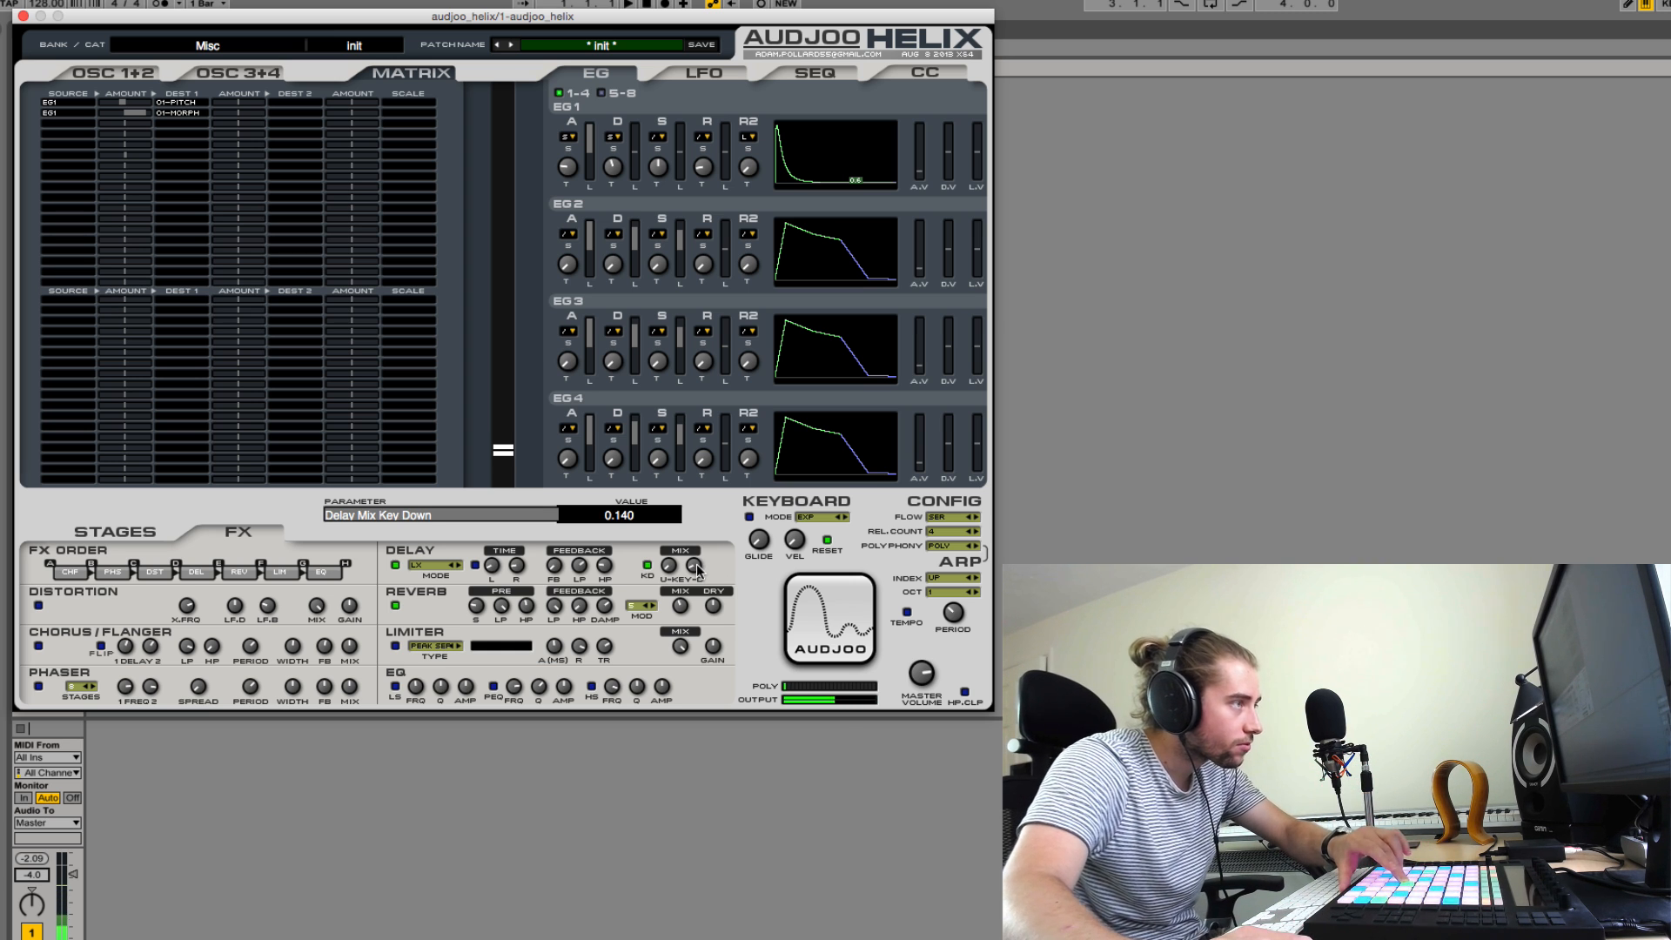
{"action": "mouse_move", "coordinate": [694, 567]}
{"action": "left_mouse_down"}
{"action": "mouse_move", "coordinate": [699, 526]}
{"action": "mouse_move", "coordinate": [671, 562]}
{"action": "mouse_move", "coordinate": [696, 461]}
{"action": "mouse_move", "coordinate": [648, 592]}
{"action": "mouse_move", "coordinate": [707, 466]}
{"action": "mouse_move", "coordinate": [670, 557]}
{"action": "mouse_move", "coordinate": [679, 547]}
{"action": "left_mouse_up"}
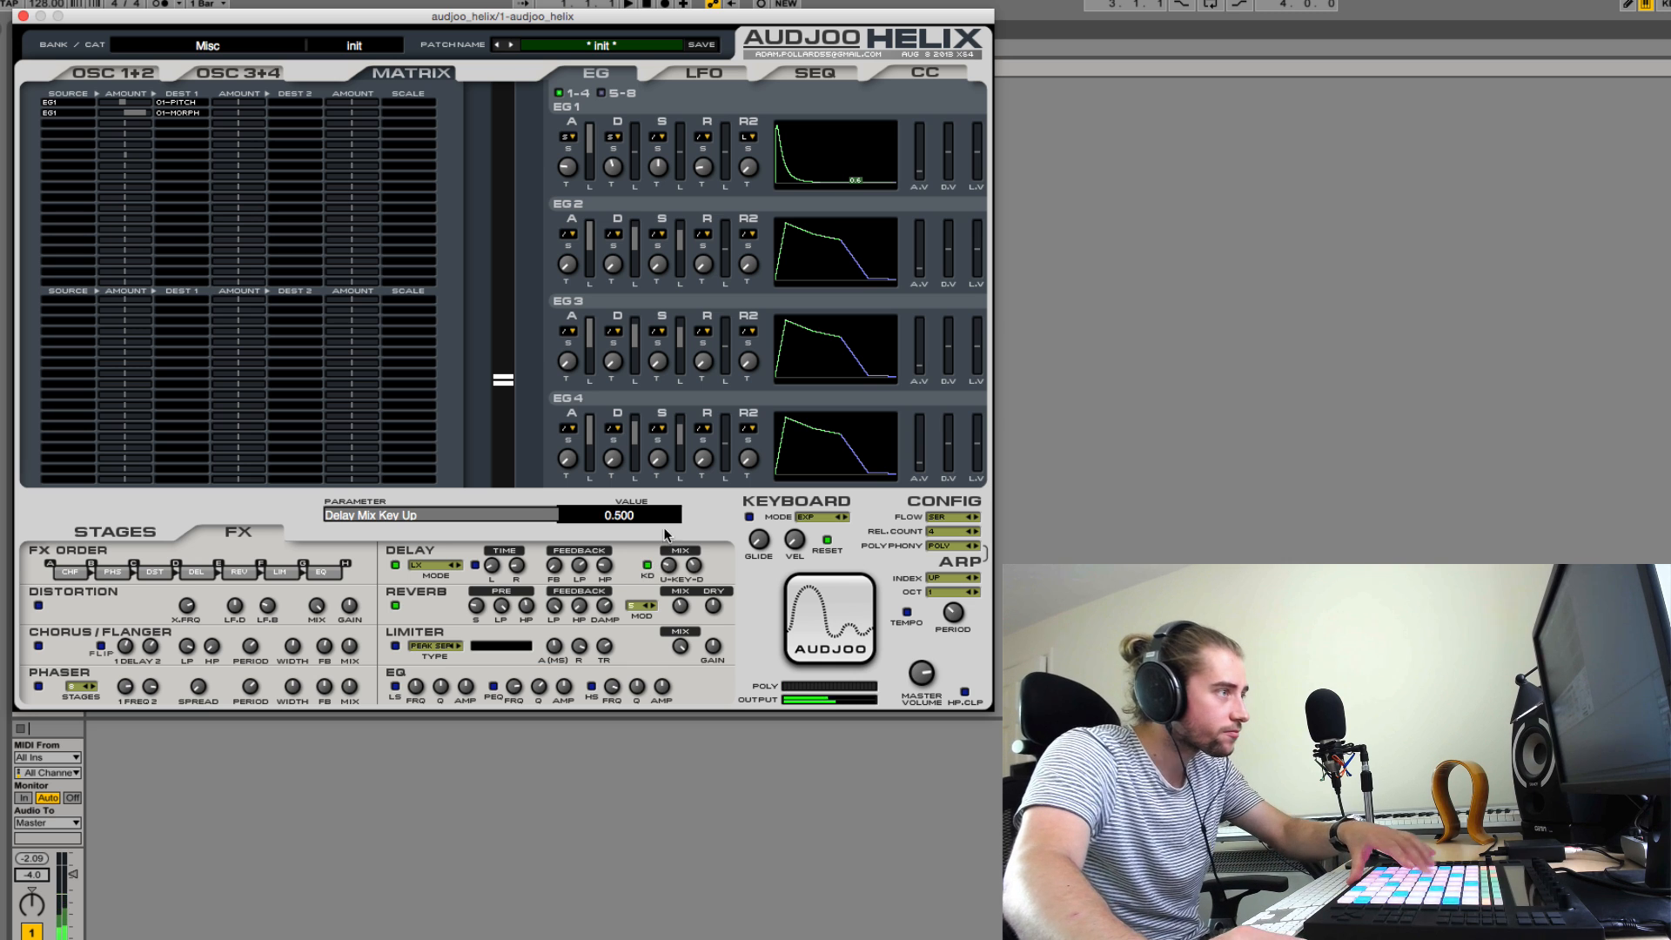
{"action": "left_click_drag", "start_coordinate": [694, 565], "coordinate": [732, 578]}
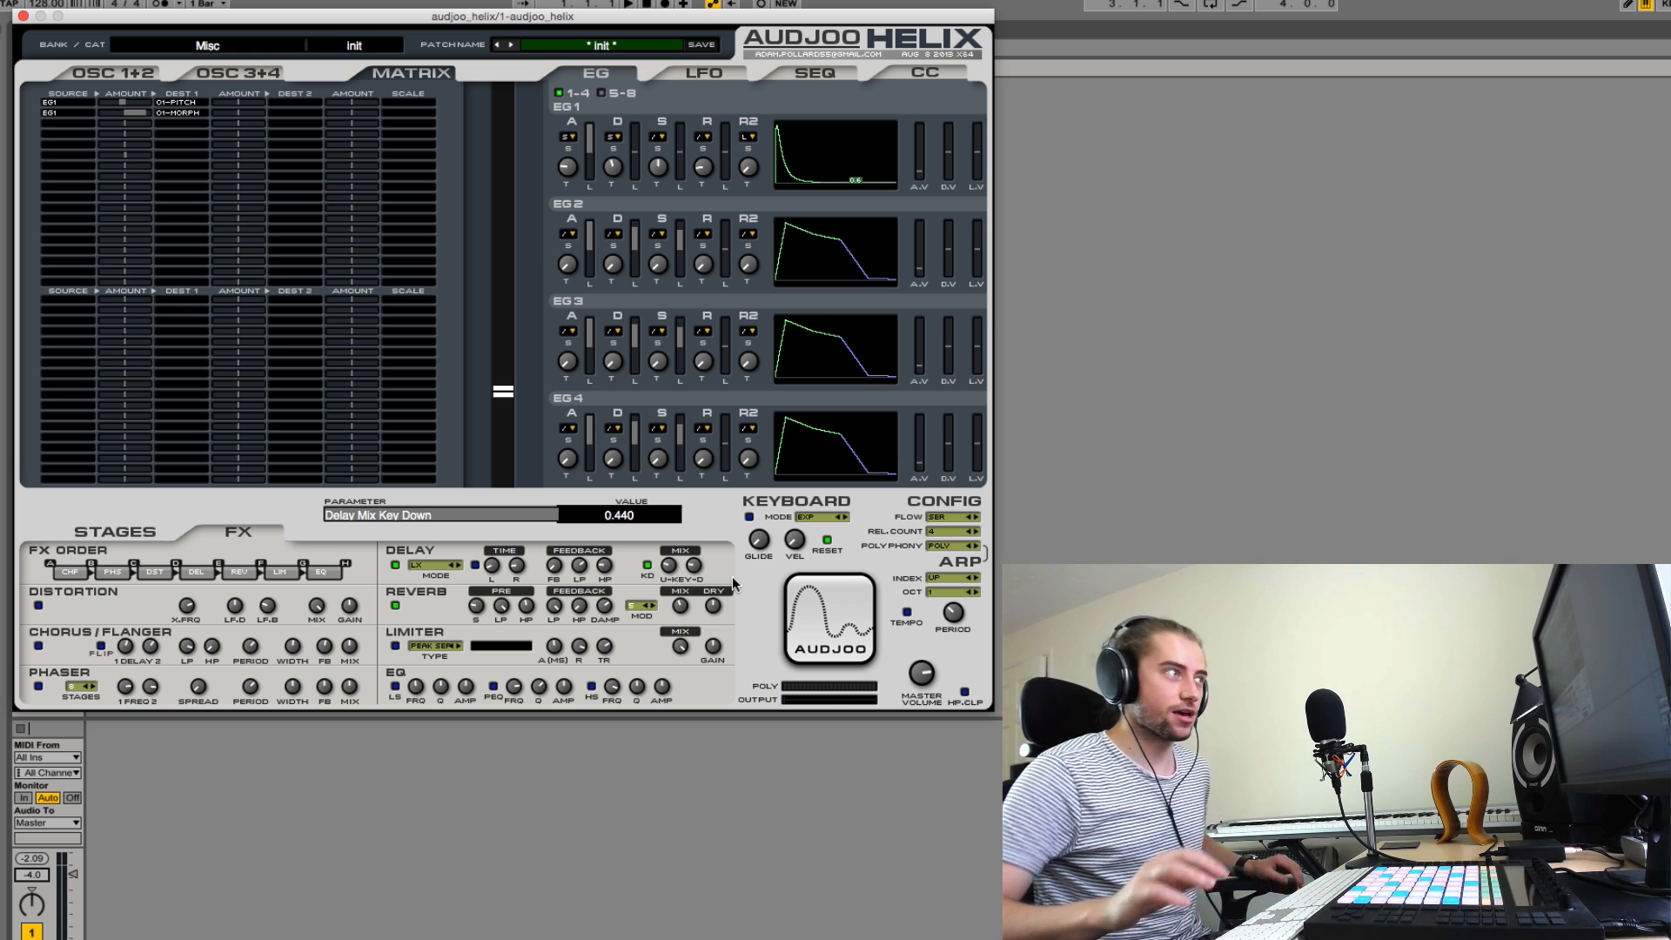
- Show Oscillators 1 and 2, and set Oscillator 1's multi count to 2 and its spread to 52.070
{"action": "left_click", "coordinate": [139, 73]}
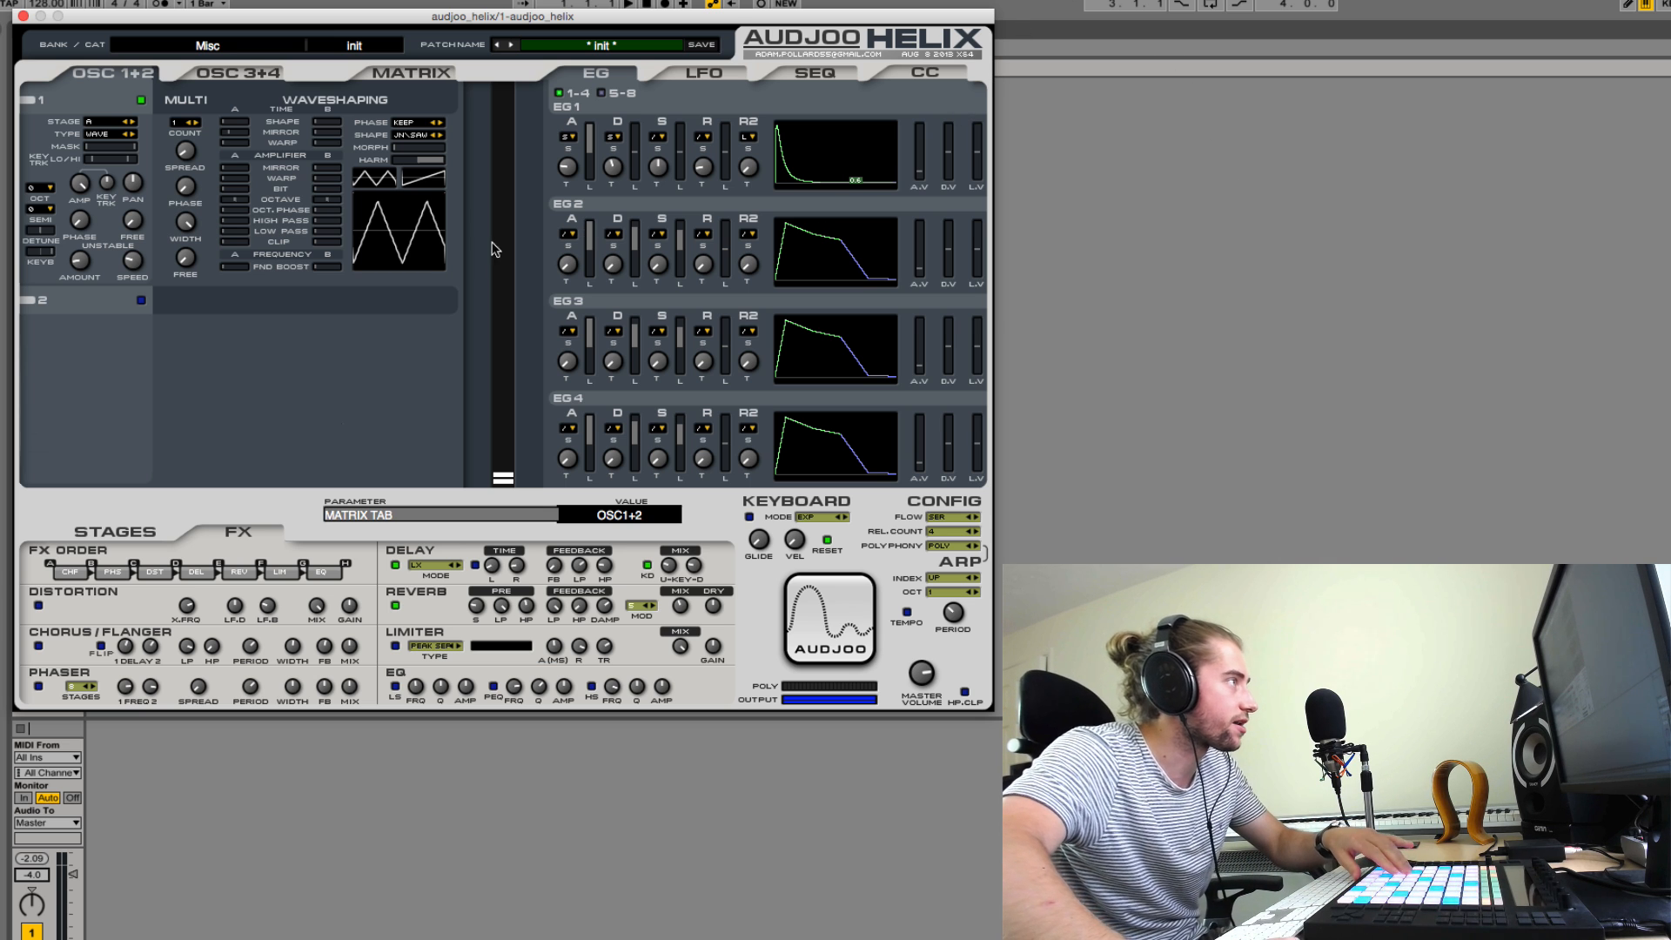
{"action": "left_click", "coordinate": [180, 128]}
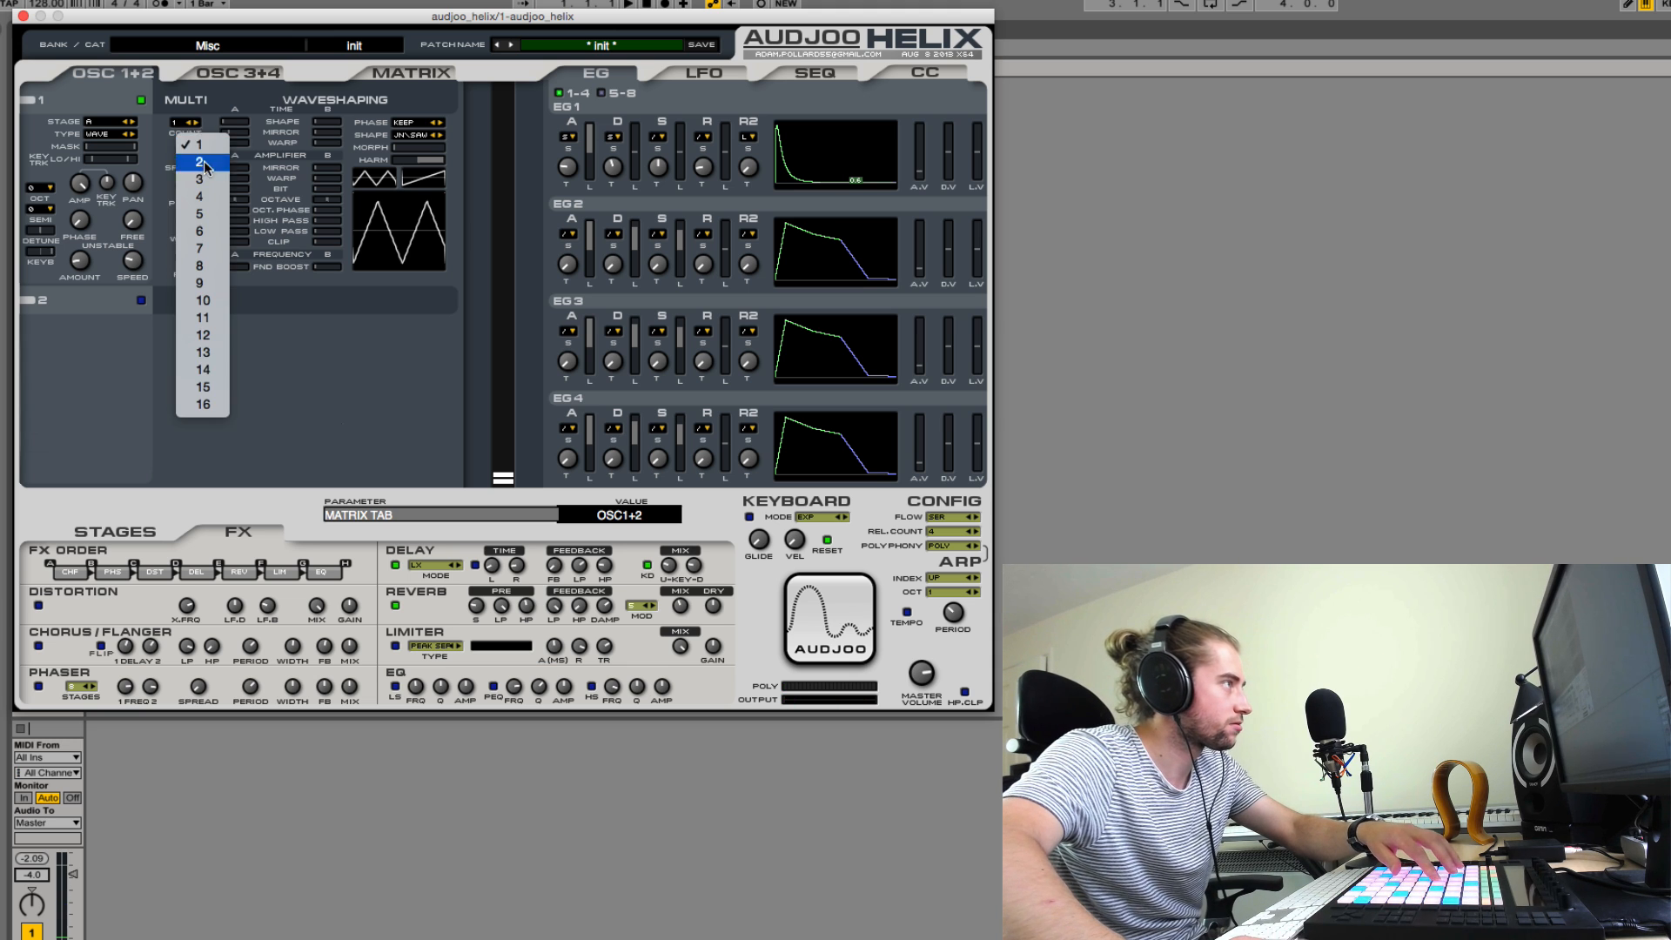
{"action": "left_click", "coordinate": [202, 162]}
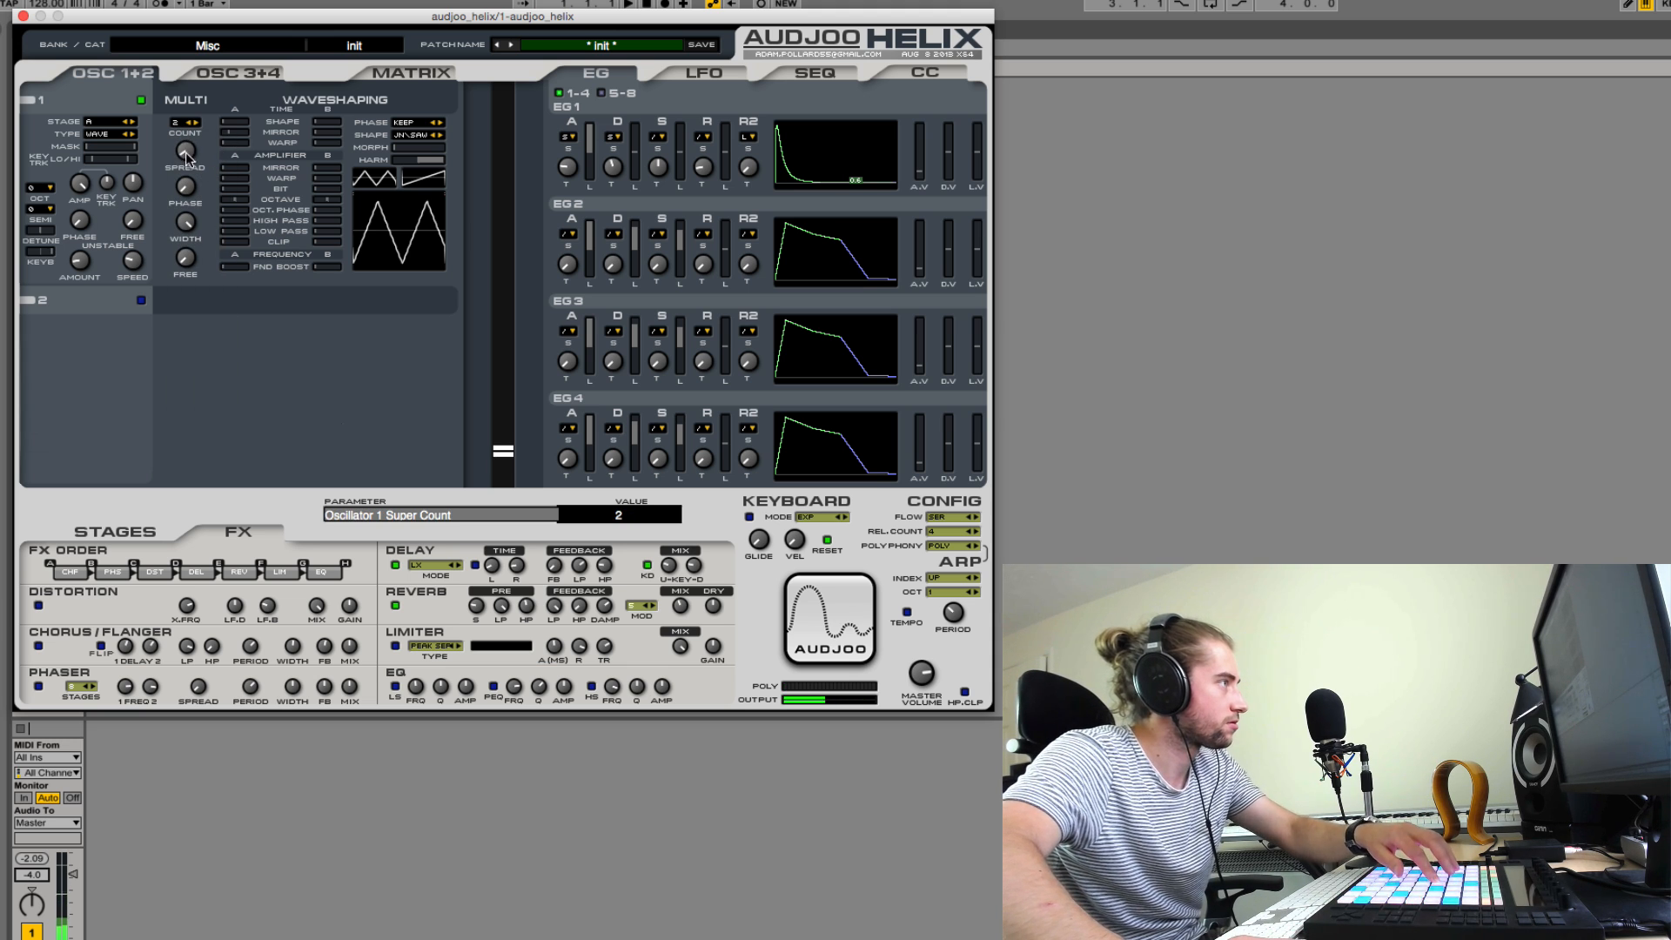
{"action": "left_click_drag", "start_coordinate": [185, 152], "coordinate": [216, 103]}
{"action": "left_click_drag", "start_coordinate": [192, 162], "coordinate": [197, 179]}
- Try a multi count of 10 for Oscillator 1 and return it to 2
{"action": "left_click", "coordinate": [186, 123]}
{"action": "left_click", "coordinate": [208, 300]}
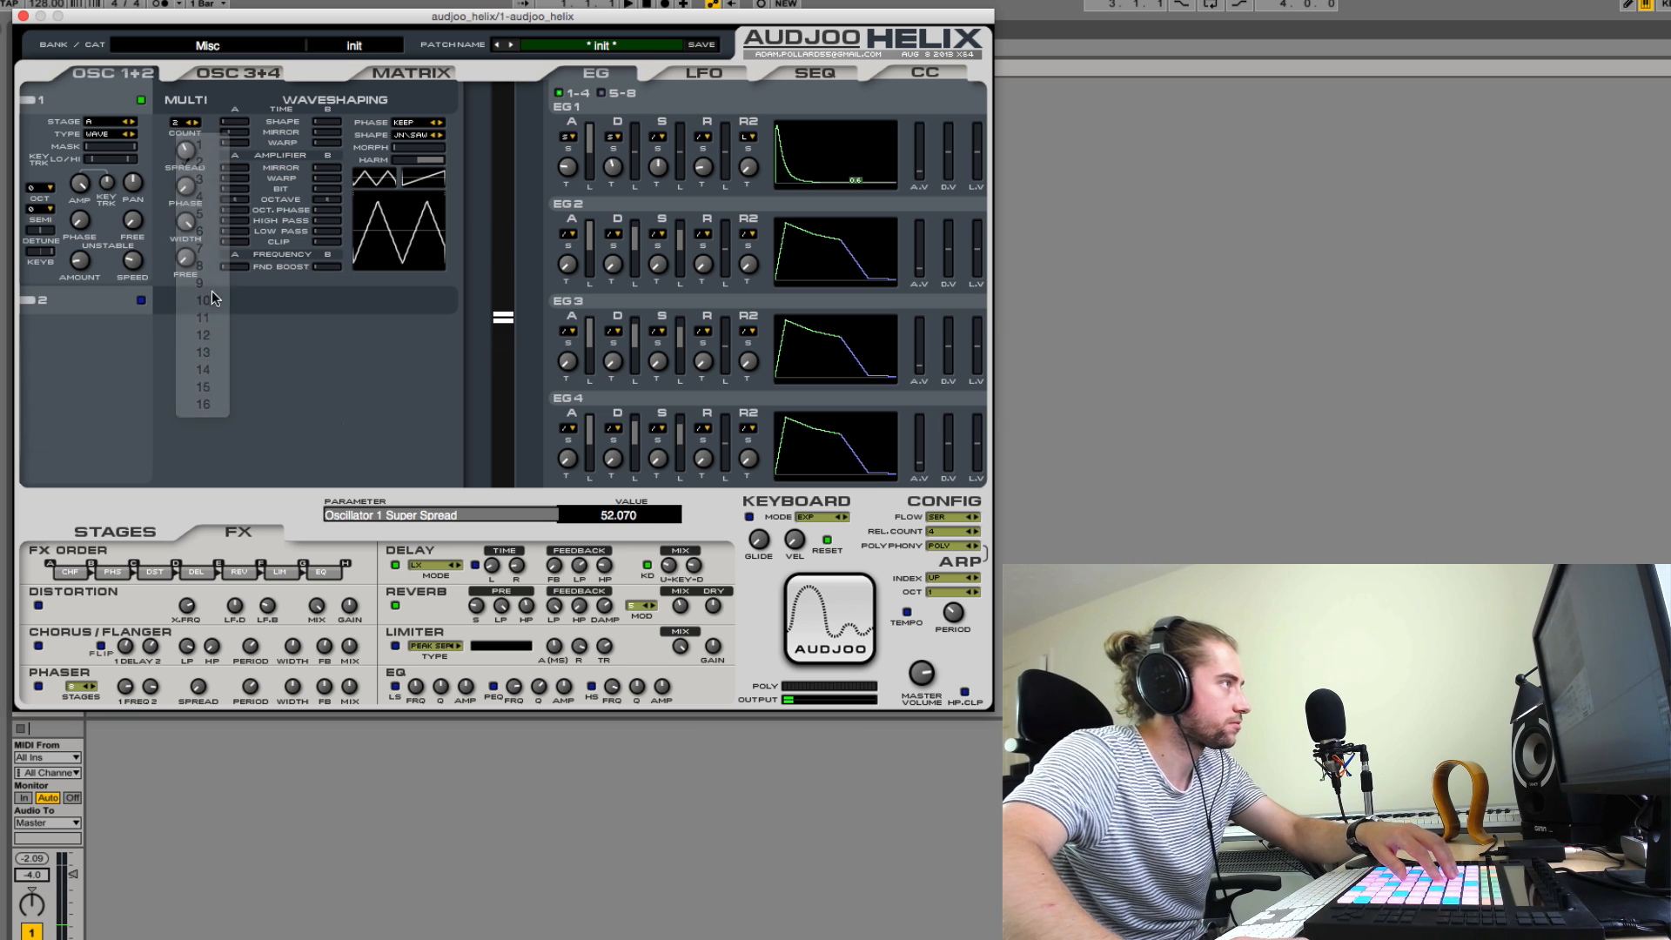
{"action": "left_click", "coordinate": [178, 128]}
{"action": "left_click", "coordinate": [206, 171]}
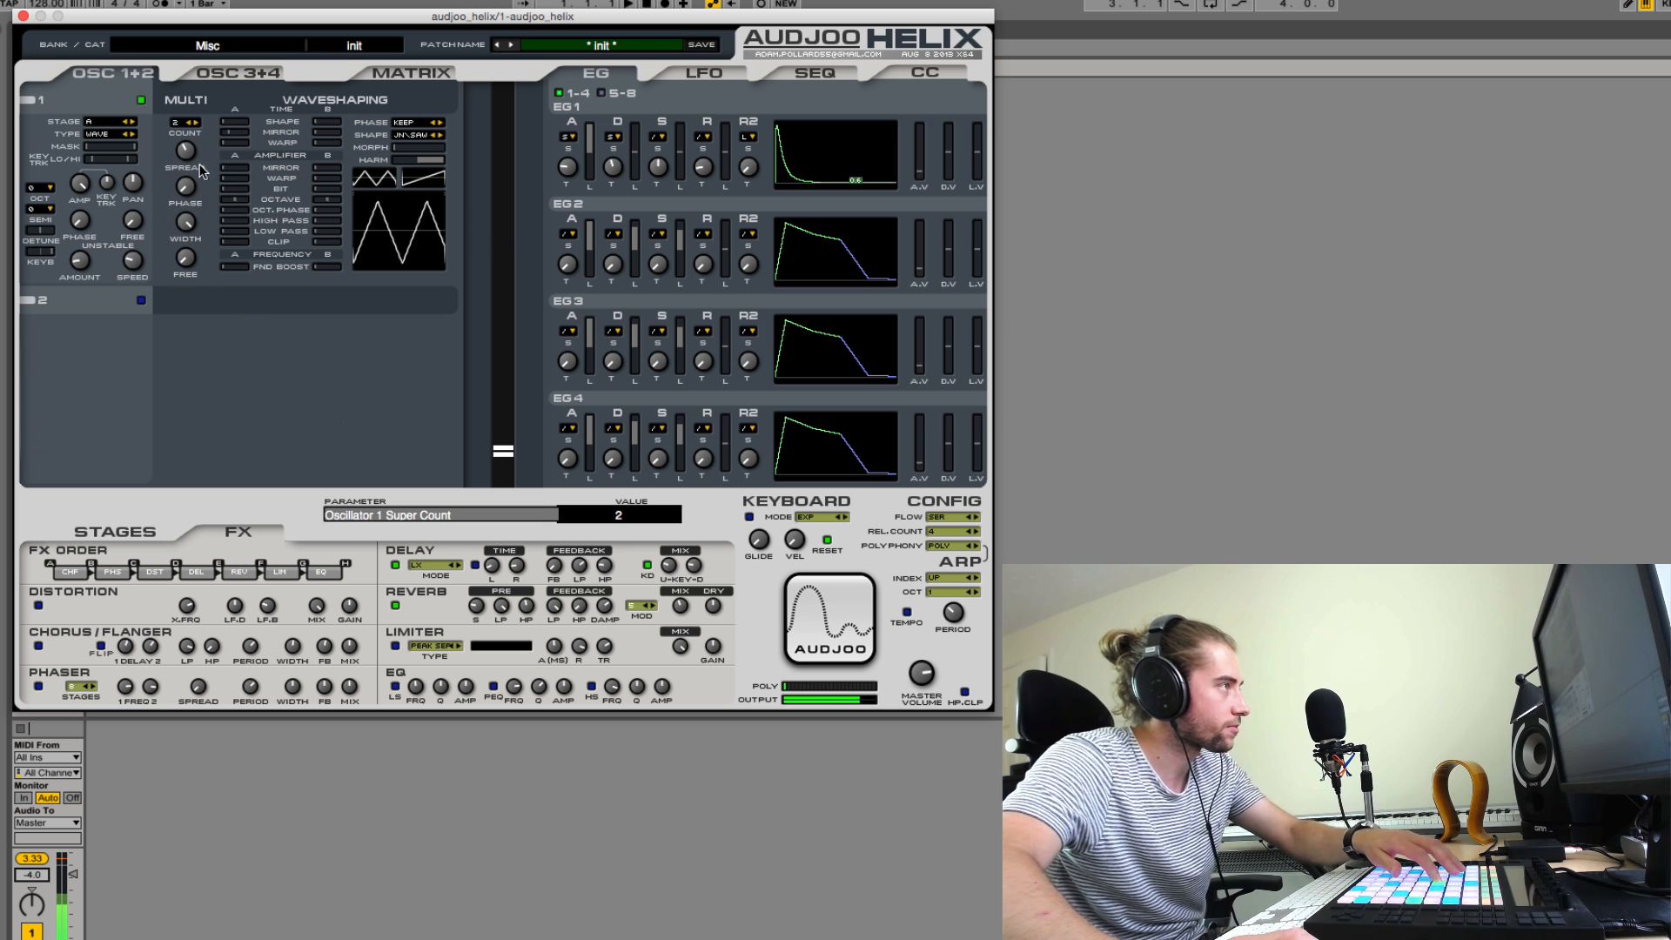
- Reset the track's peak level, adjust Oscillator 1's multi spread and free amount, and set its multi phase to 0.610
{"action": "left_click", "coordinate": [32, 859]}
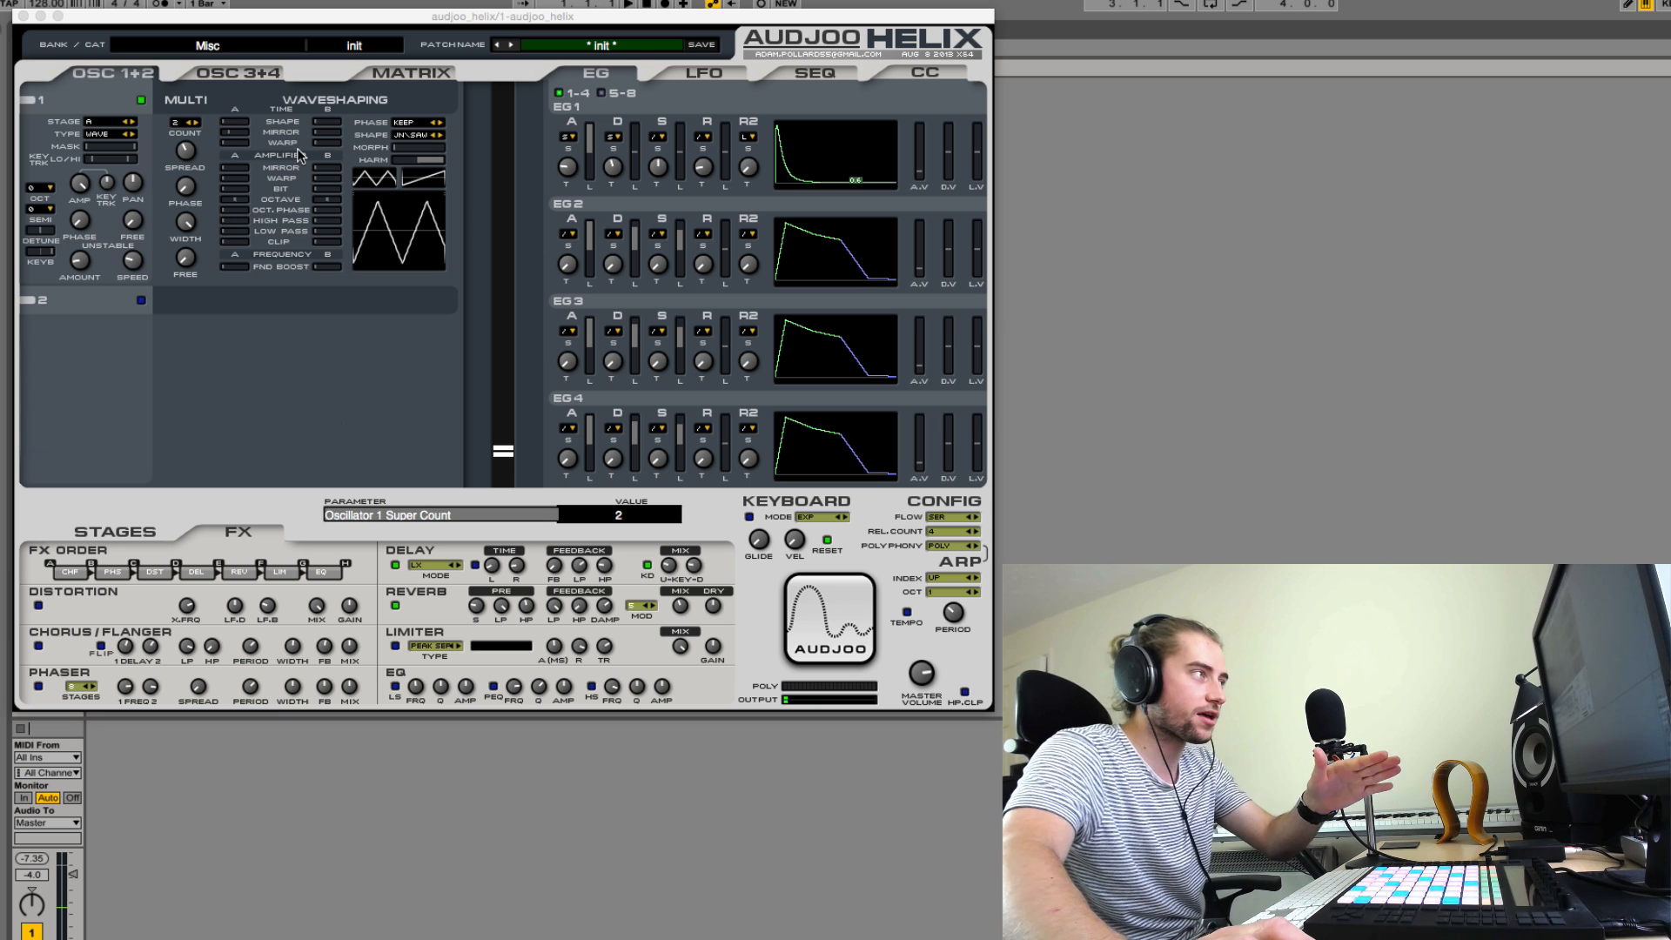
{"action": "left_click", "coordinate": [186, 148]}
{"action": "mouse_move", "coordinate": [188, 146]}
{"action": "left_mouse_down"}
{"action": "mouse_move", "coordinate": [193, 131]}
{"action": "mouse_move", "coordinate": [187, 164]}
{"action": "left_mouse_up"}
{"action": "left_click_drag", "start_coordinate": [186, 259], "coordinate": [183, 218]}
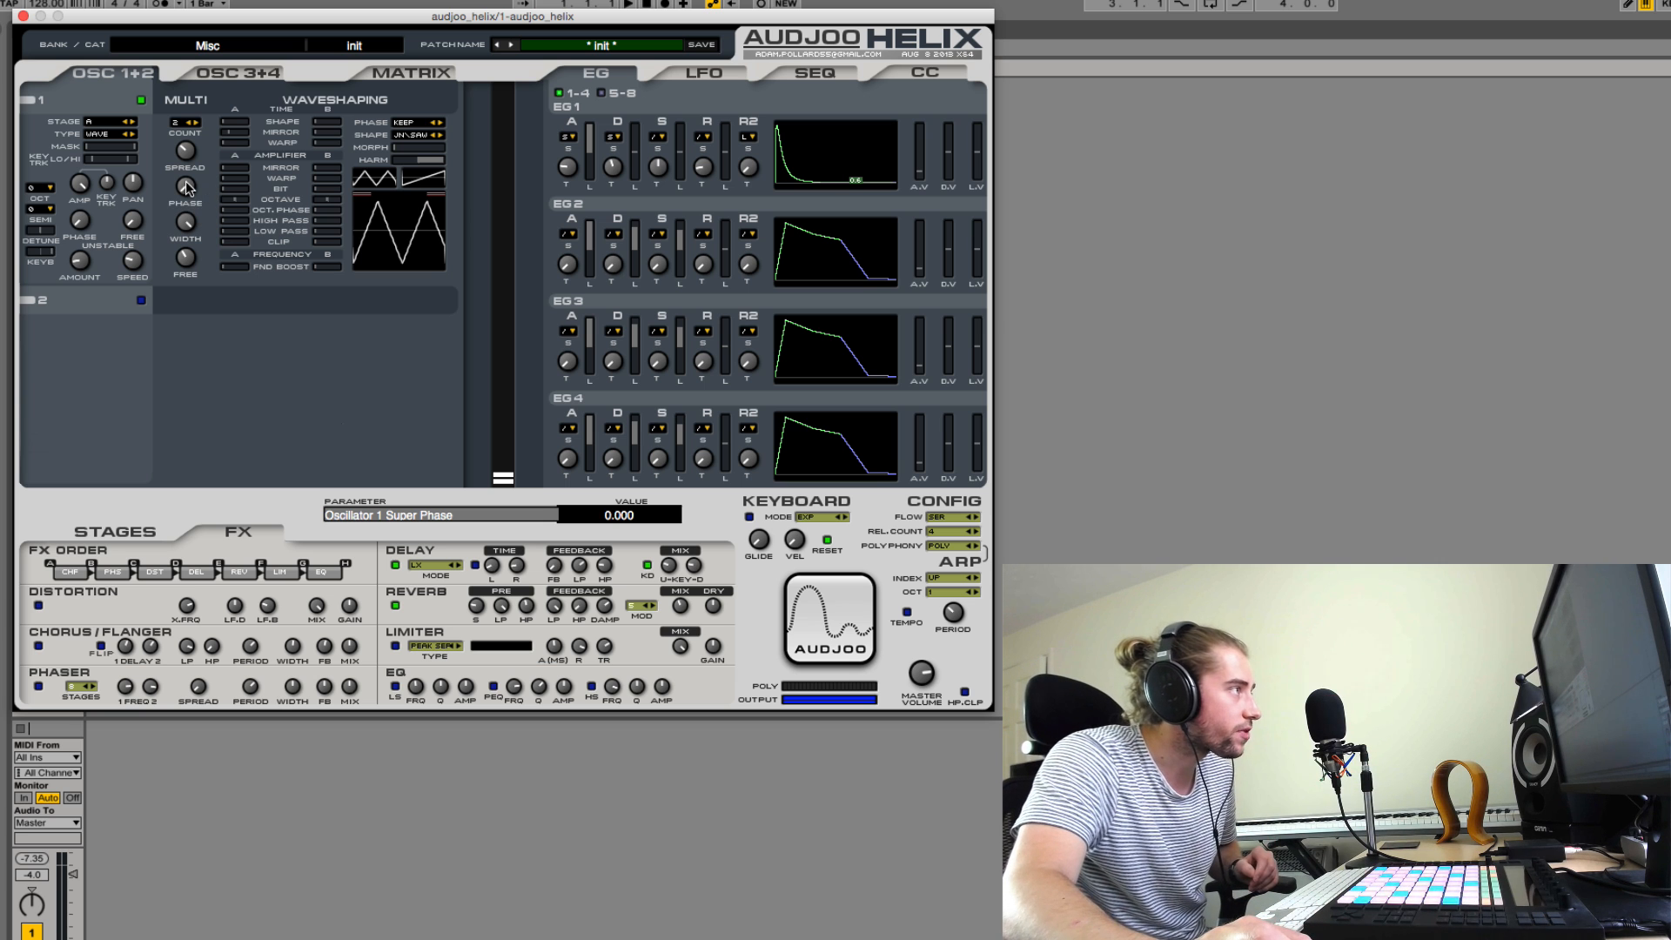
{"action": "left_click_drag", "start_coordinate": [186, 186], "coordinate": [176, 129]}
- Try a multi count of 7 for Oscillator 1 and set it back to 2
{"action": "left_click", "coordinate": [175, 128]}
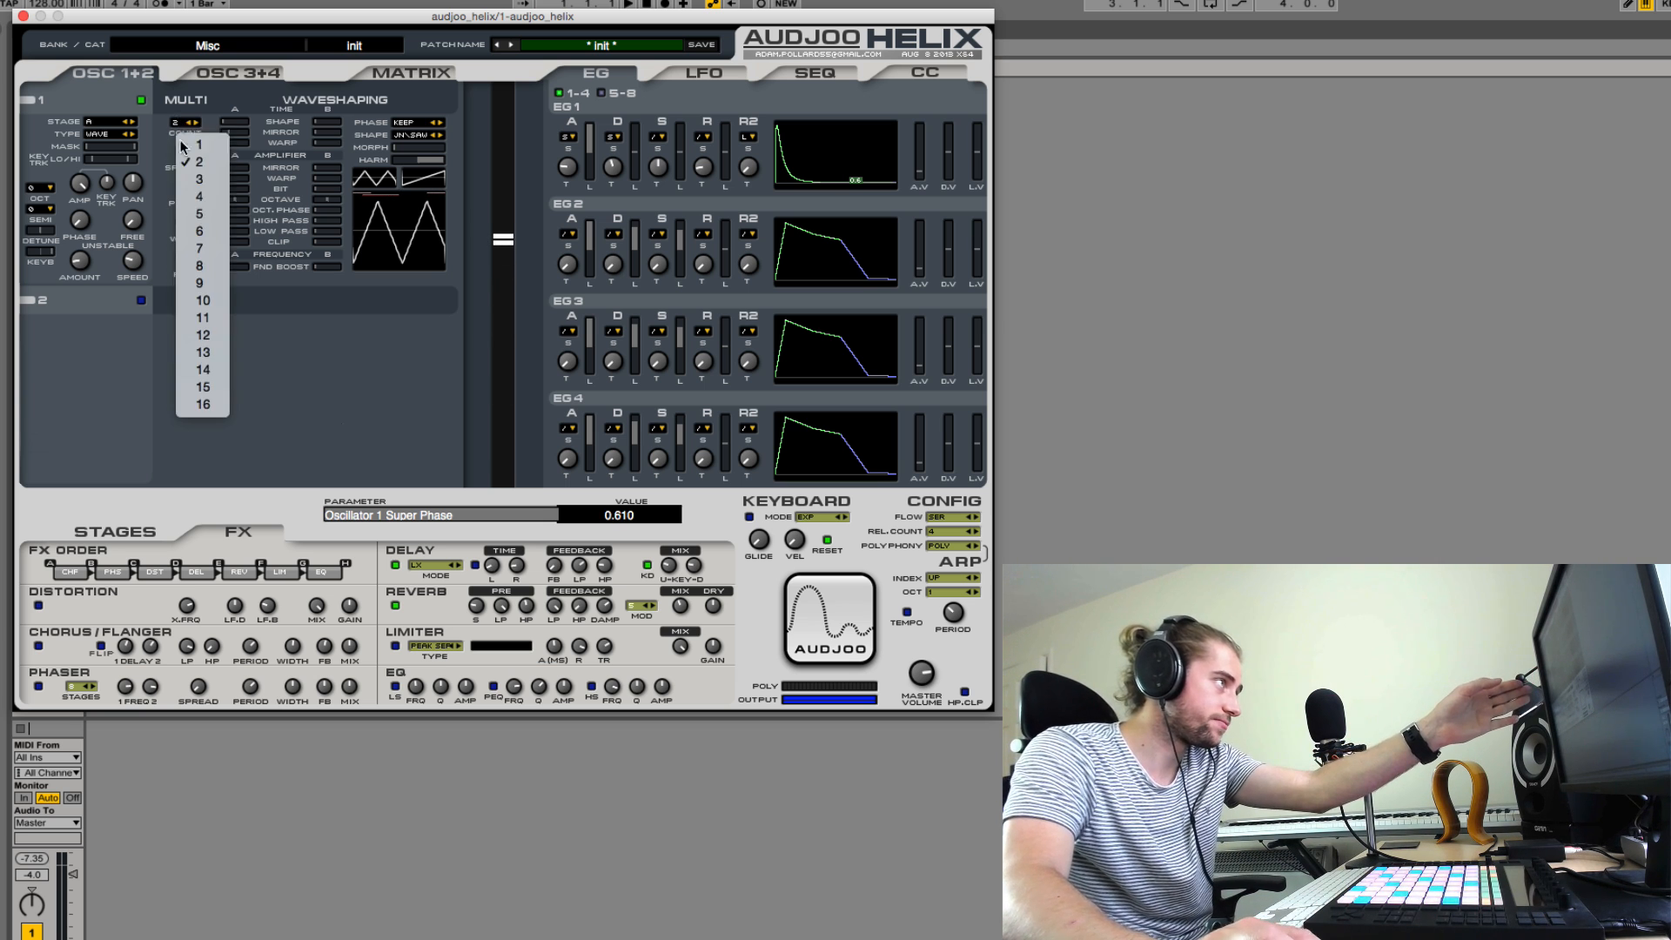
{"action": "left_click", "coordinate": [191, 221]}
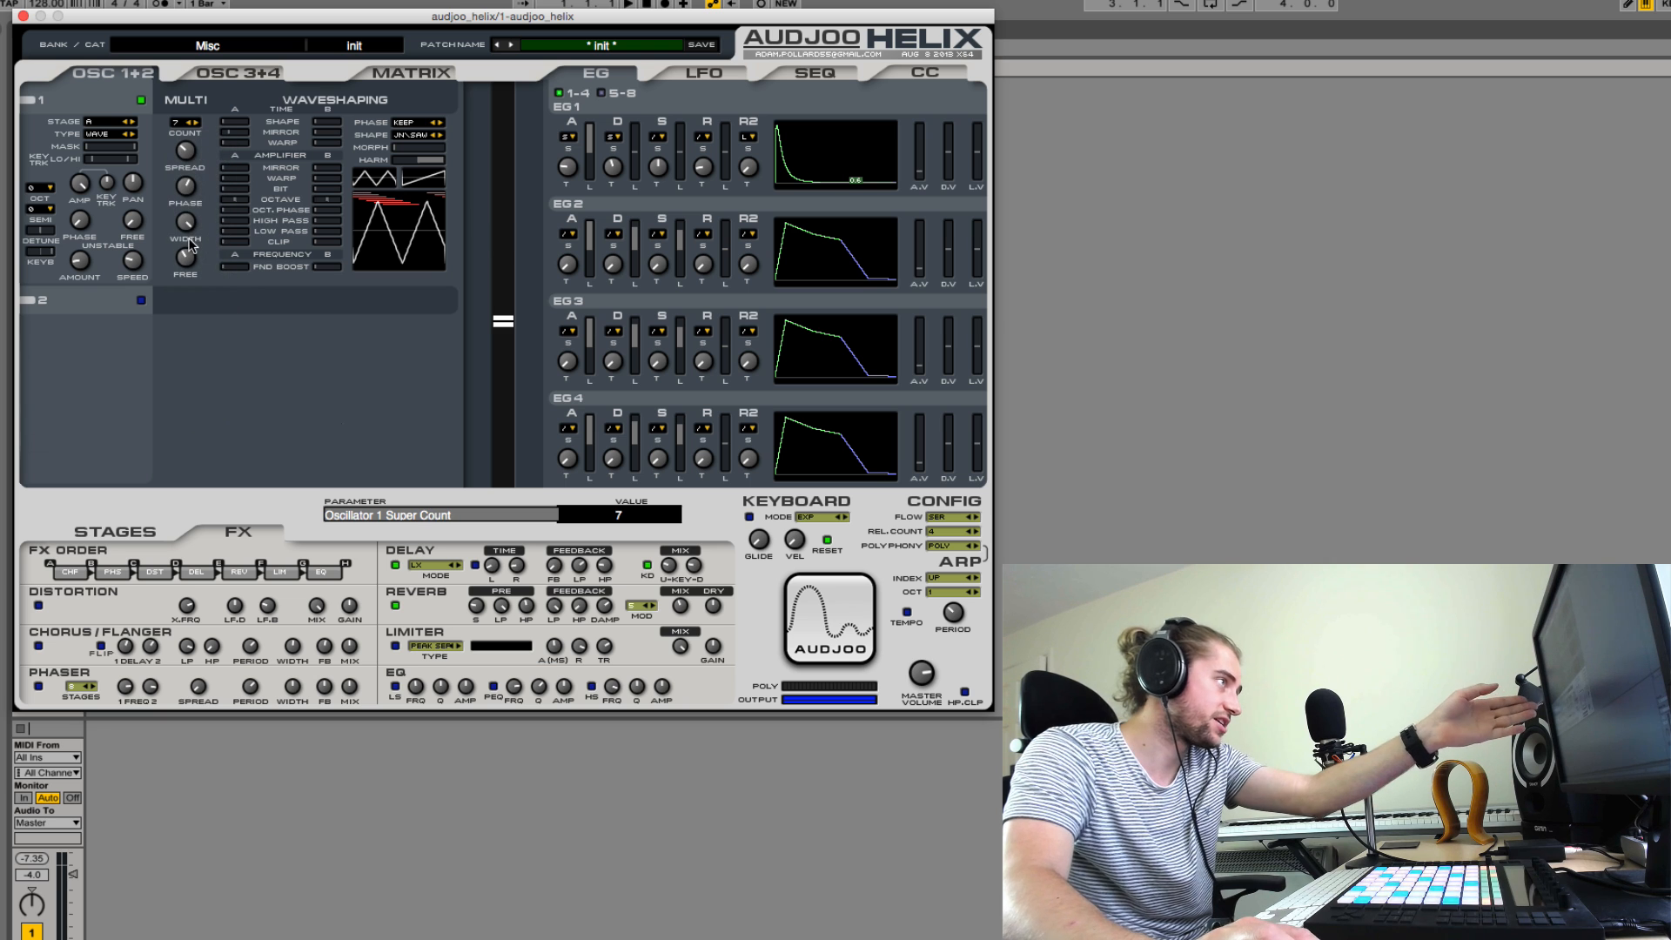
{"action": "left_click", "coordinate": [181, 122]}
{"action": "left_click", "coordinate": [198, 164]}
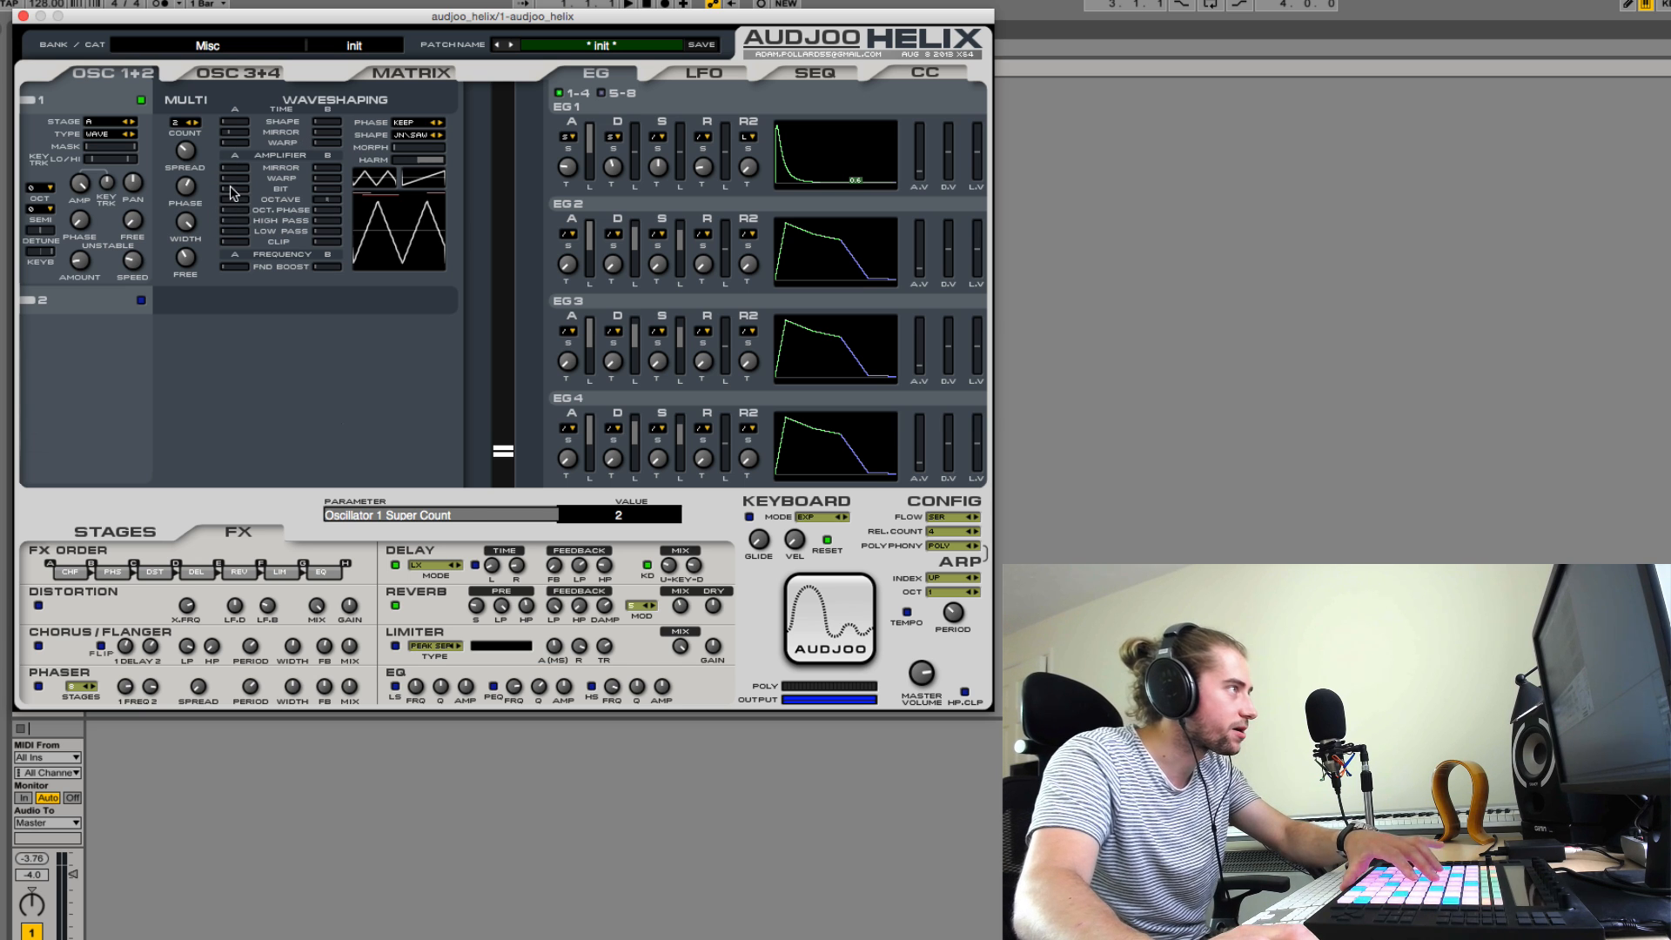
- Try Oscillator 1's shape A amplifier bit reduction and mirror, return them to 0.000 and 1.000, and set the amplifier warp to 1.015
{"action": "left_click_drag", "start_coordinate": [235, 179], "coordinate": [251, 233]}
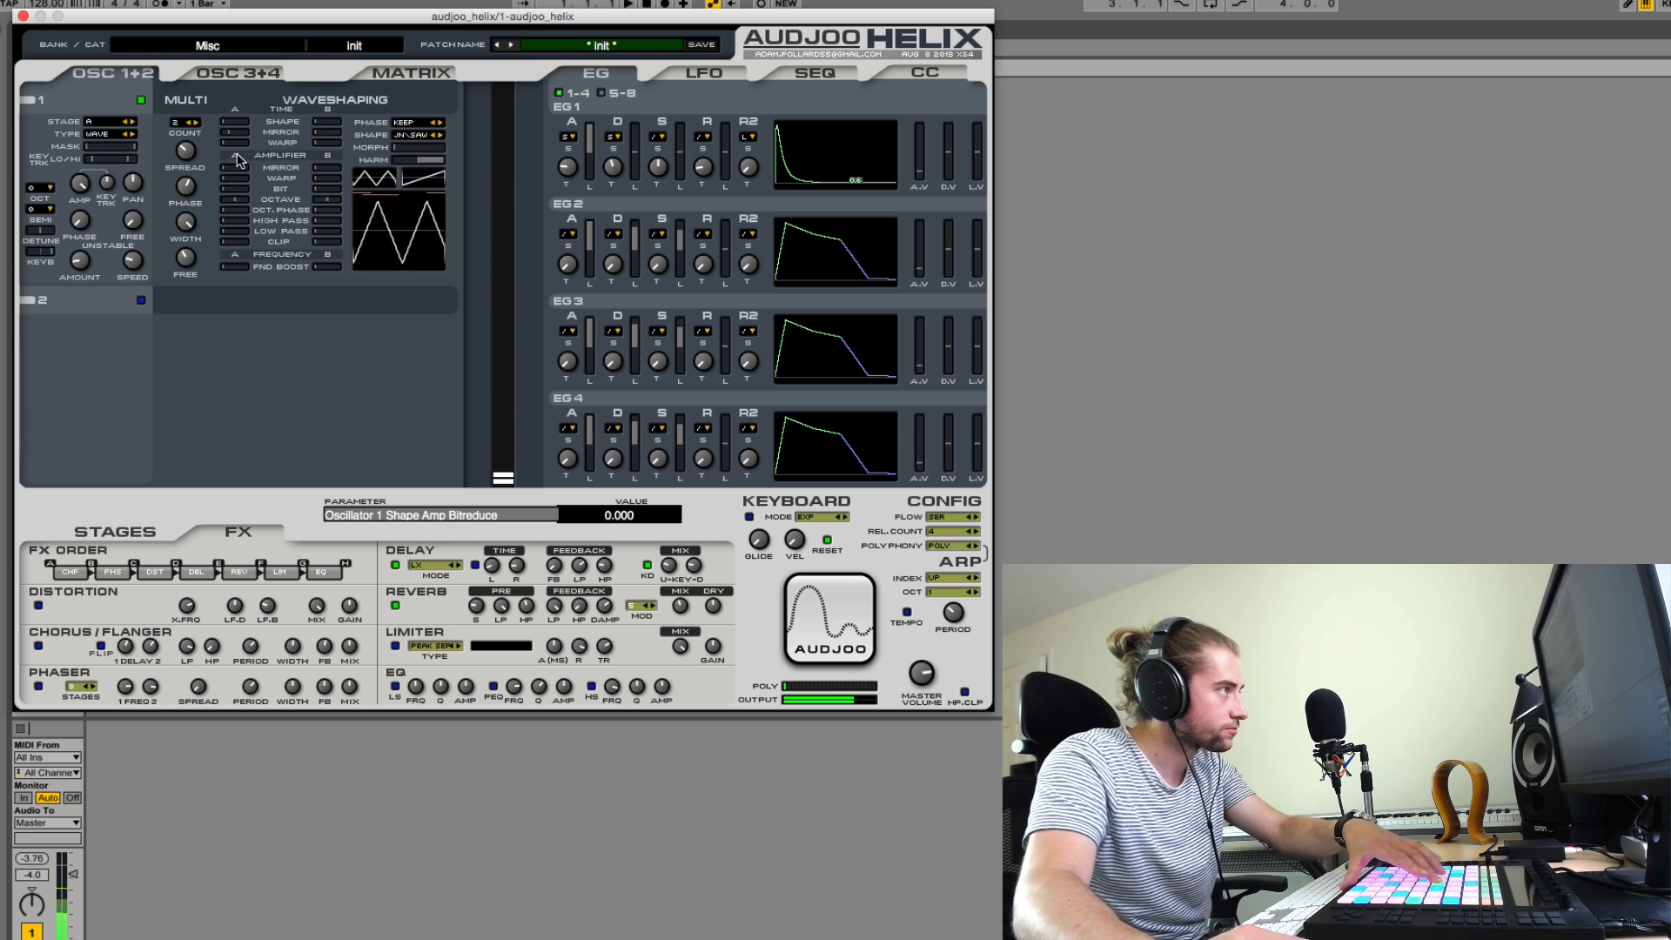
{"action": "left_click_drag", "start_coordinate": [233, 167], "coordinate": [241, 507]}
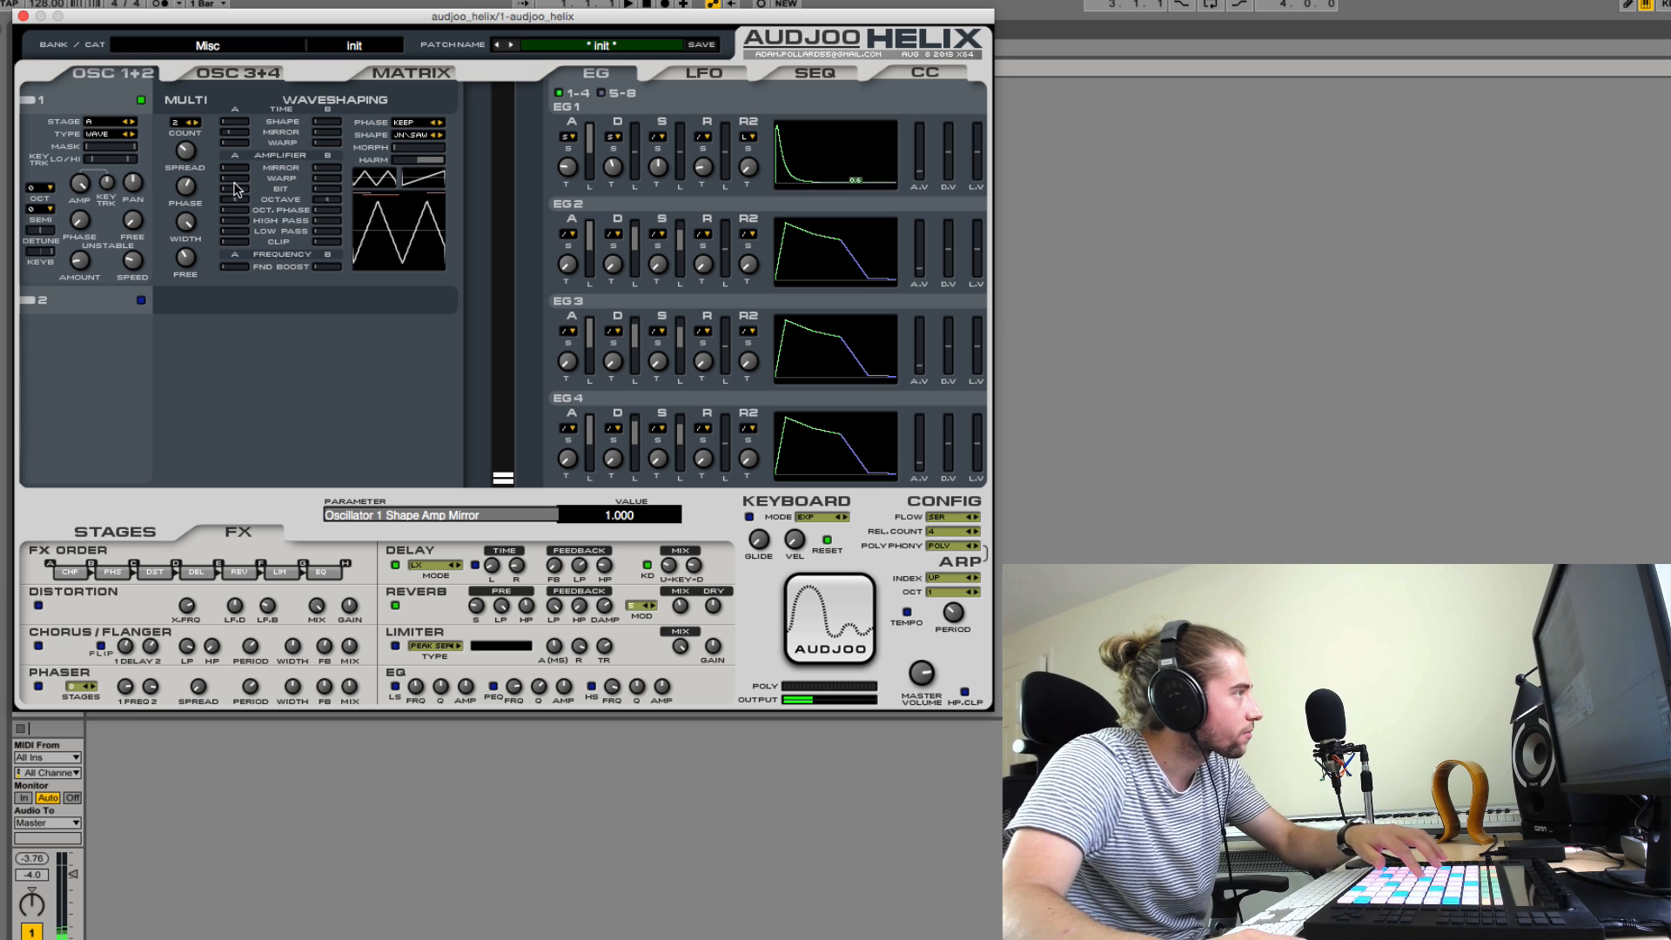
{"action": "left_click_drag", "start_coordinate": [234, 178], "coordinate": [252, 183]}
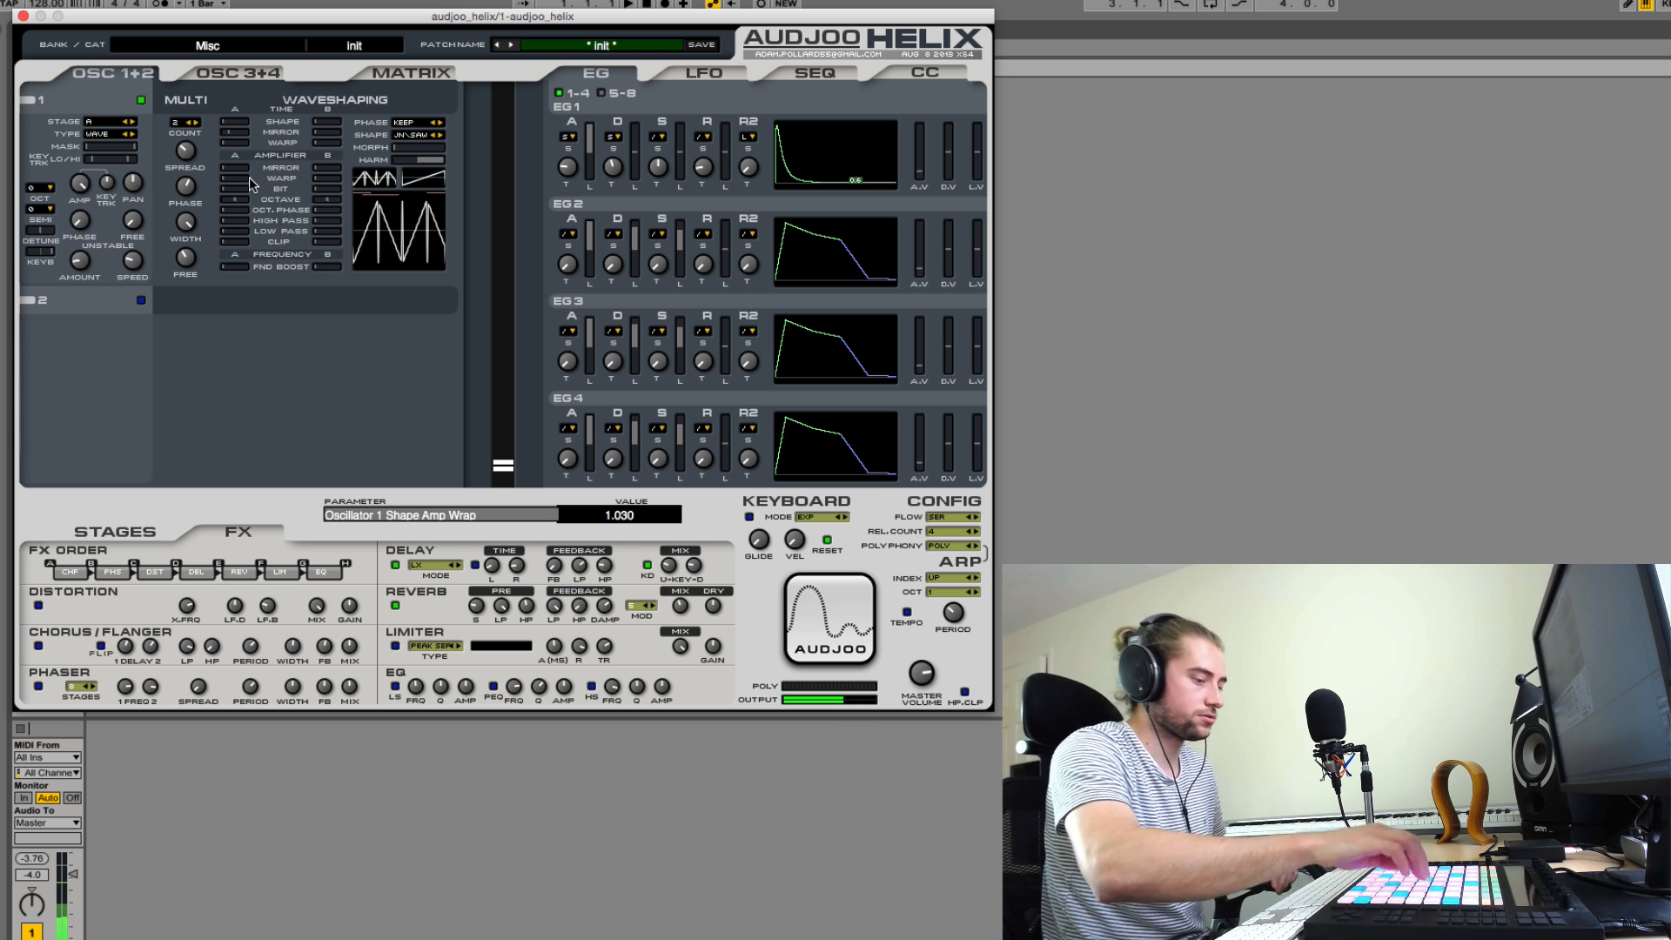
{"action": "mouse_move", "coordinate": [507, 465]}
{"action": "left_mouse_down"}
{"action": "mouse_move", "coordinate": [507, 478]}
{"action": "mouse_move", "coordinate": [505, 427]}
{"action": "mouse_move", "coordinate": [503, 474]}
{"action": "left_mouse_up"}
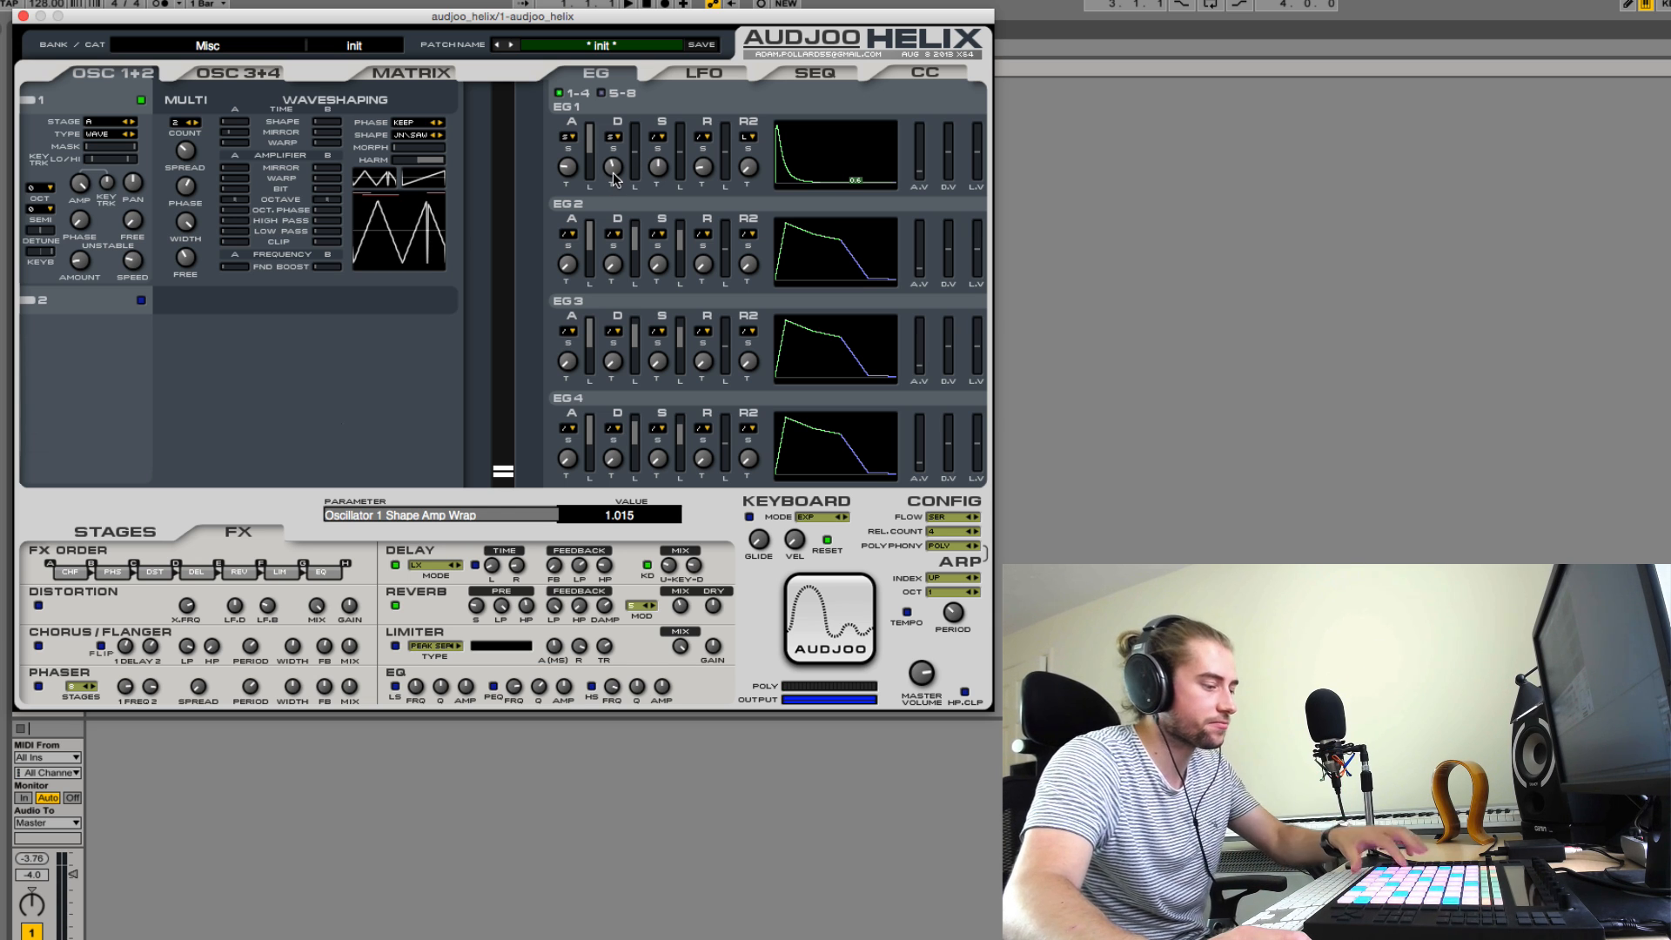
- Set Envelope Generator 1's decay time to 1.087 and the master volume to 1.240
{"action": "left_click_drag", "start_coordinate": [613, 178], "coordinate": [619, 167]}
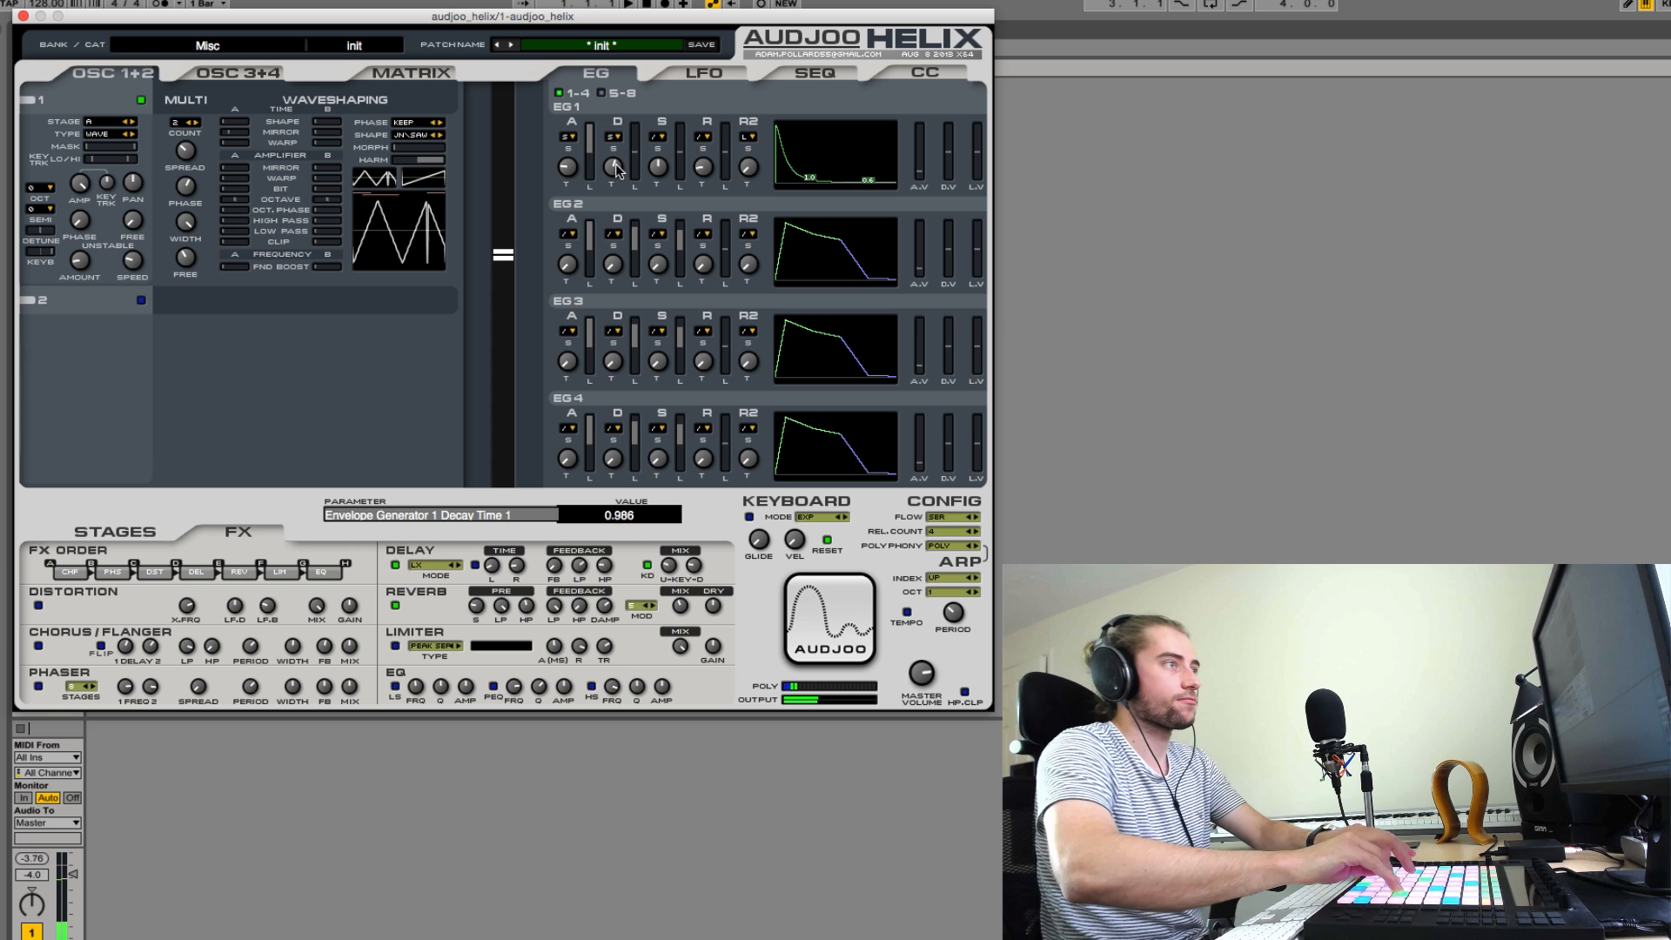
{"action": "mouse_move", "coordinate": [615, 170]}
{"action": "left_mouse_down"}
{"action": "mouse_move", "coordinate": [623, 132]}
{"action": "mouse_move", "coordinate": [615, 178]}
{"action": "left_mouse_up"}
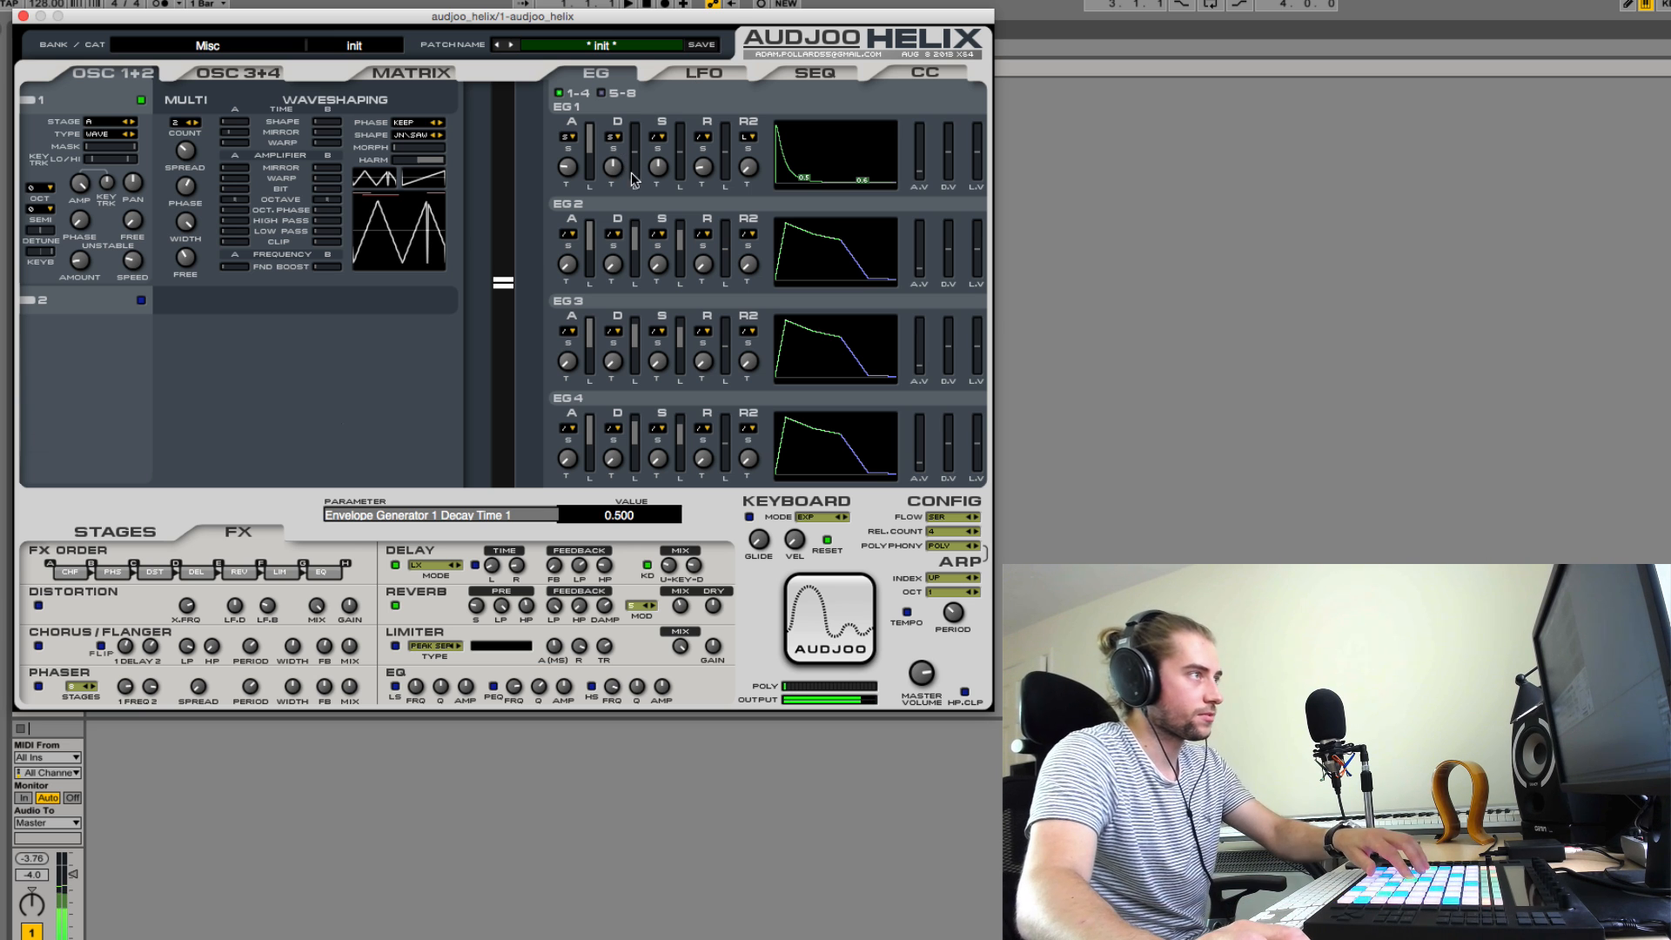
{"action": "left_click_drag", "start_coordinate": [613, 171], "coordinate": [649, 128]}
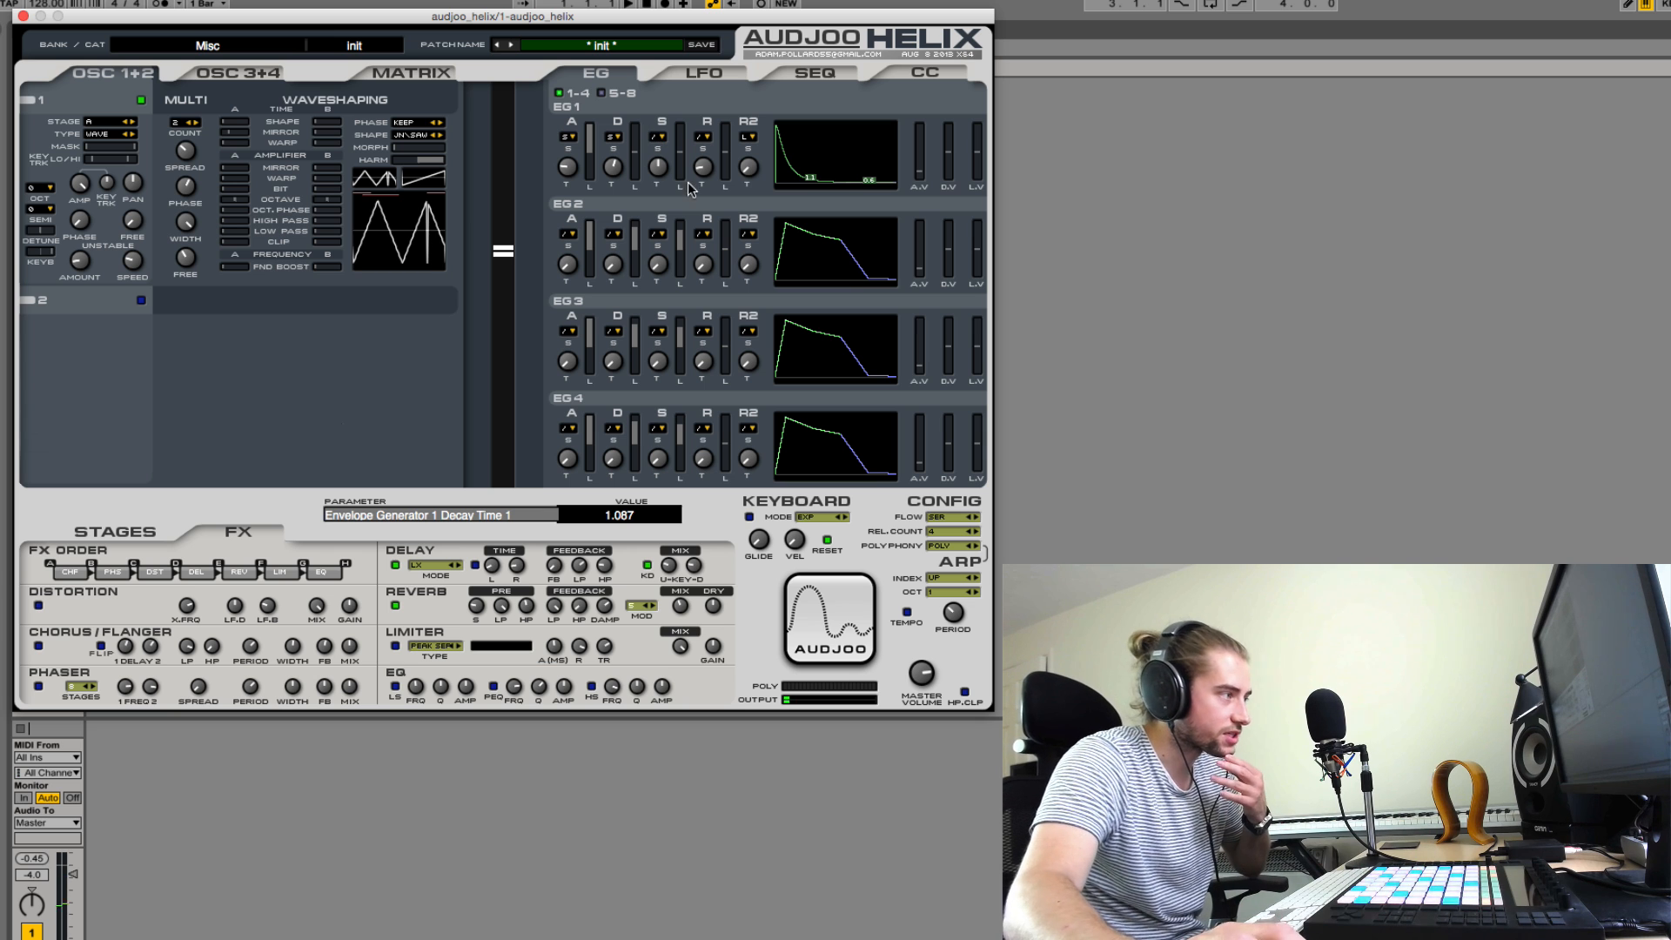
{"action": "left_click_drag", "start_coordinate": [921, 675], "coordinate": [923, 700]}
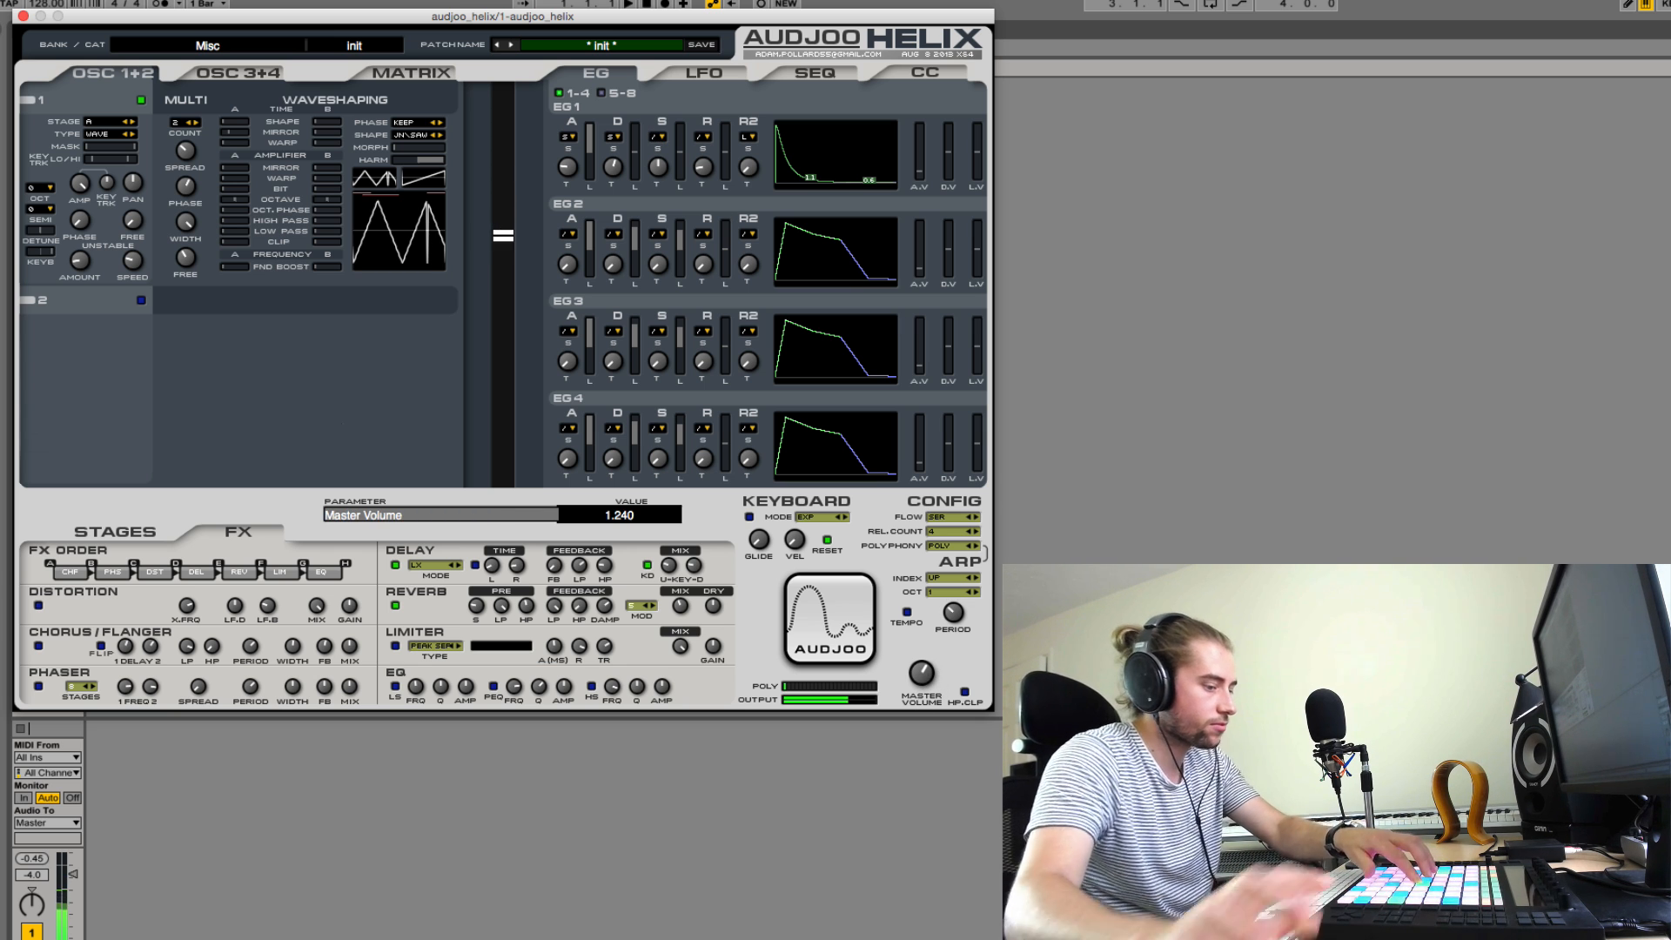